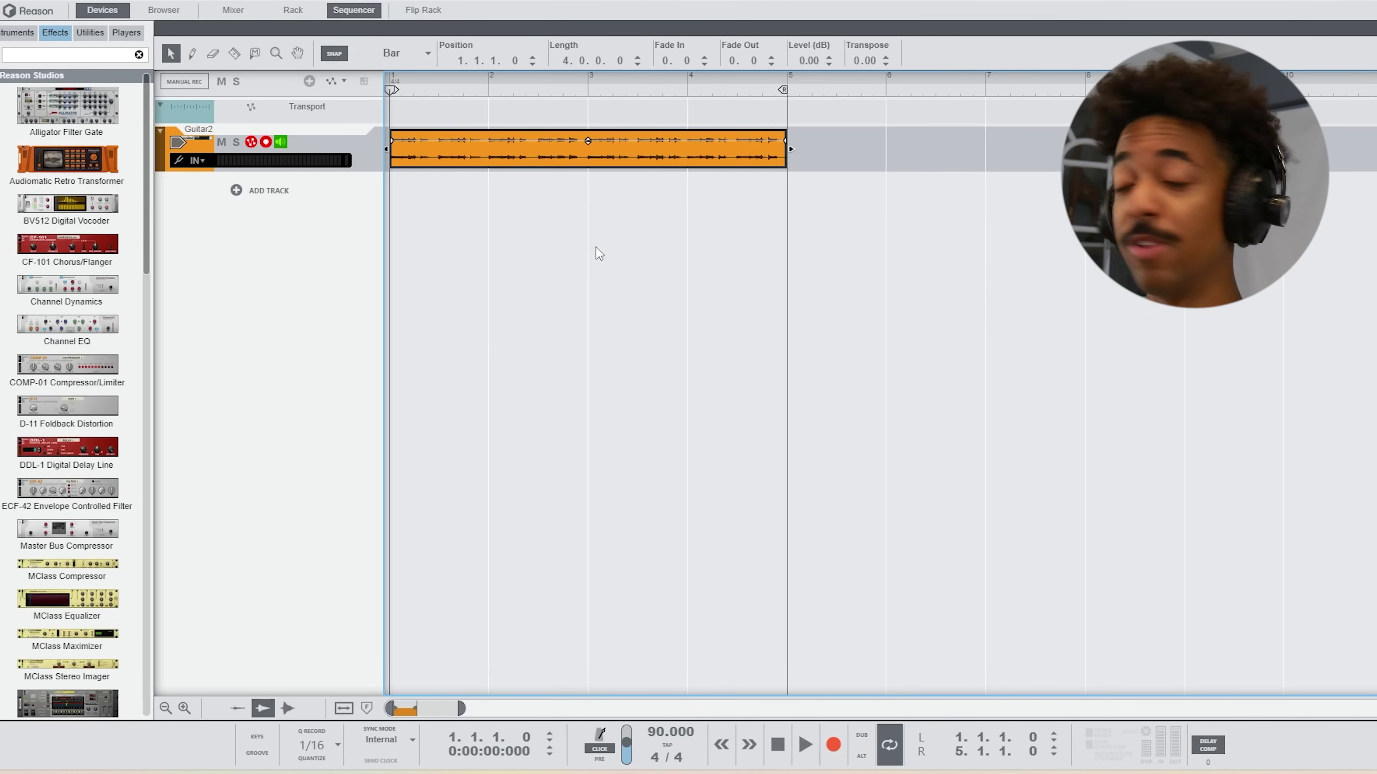
Play back the Guitar2 clip once and bounce it to a new song sample.
left_click(804, 745)
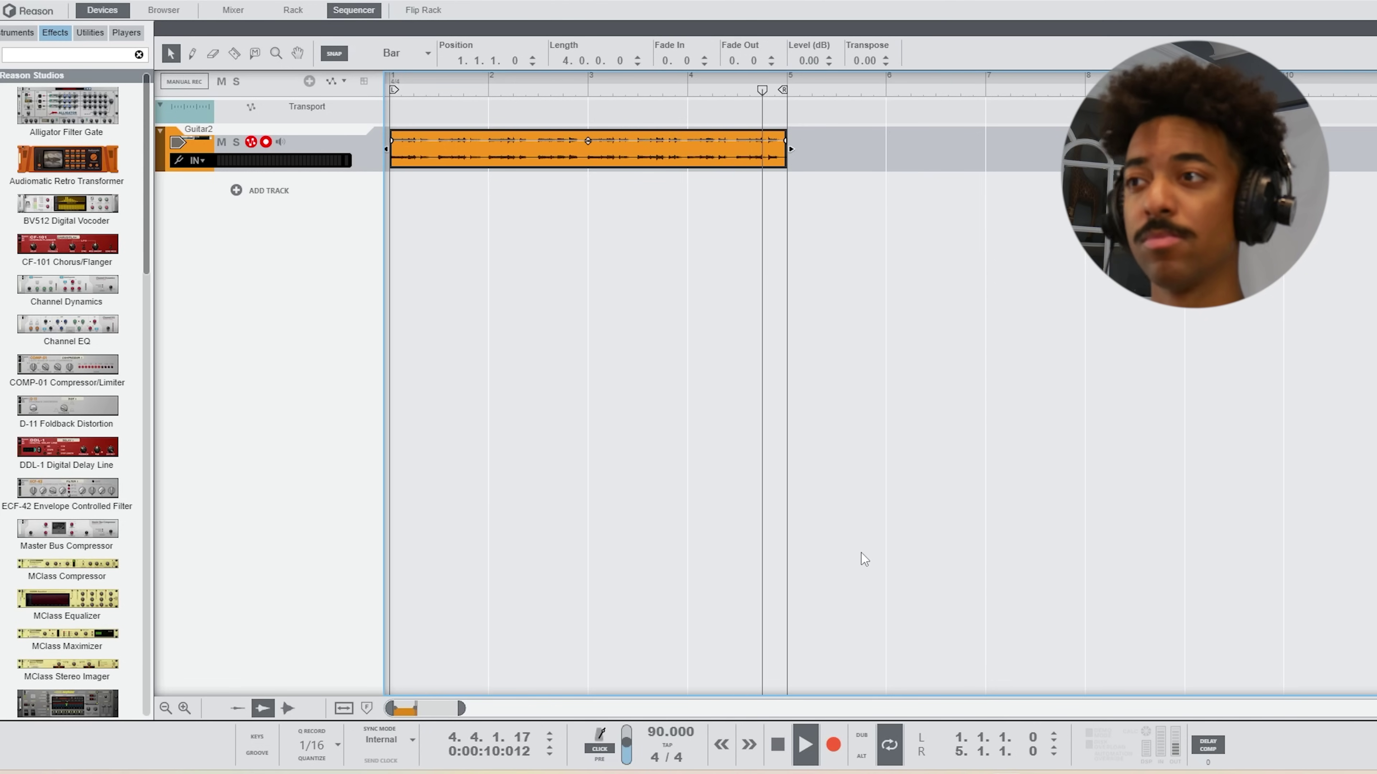
double_click(777, 745)
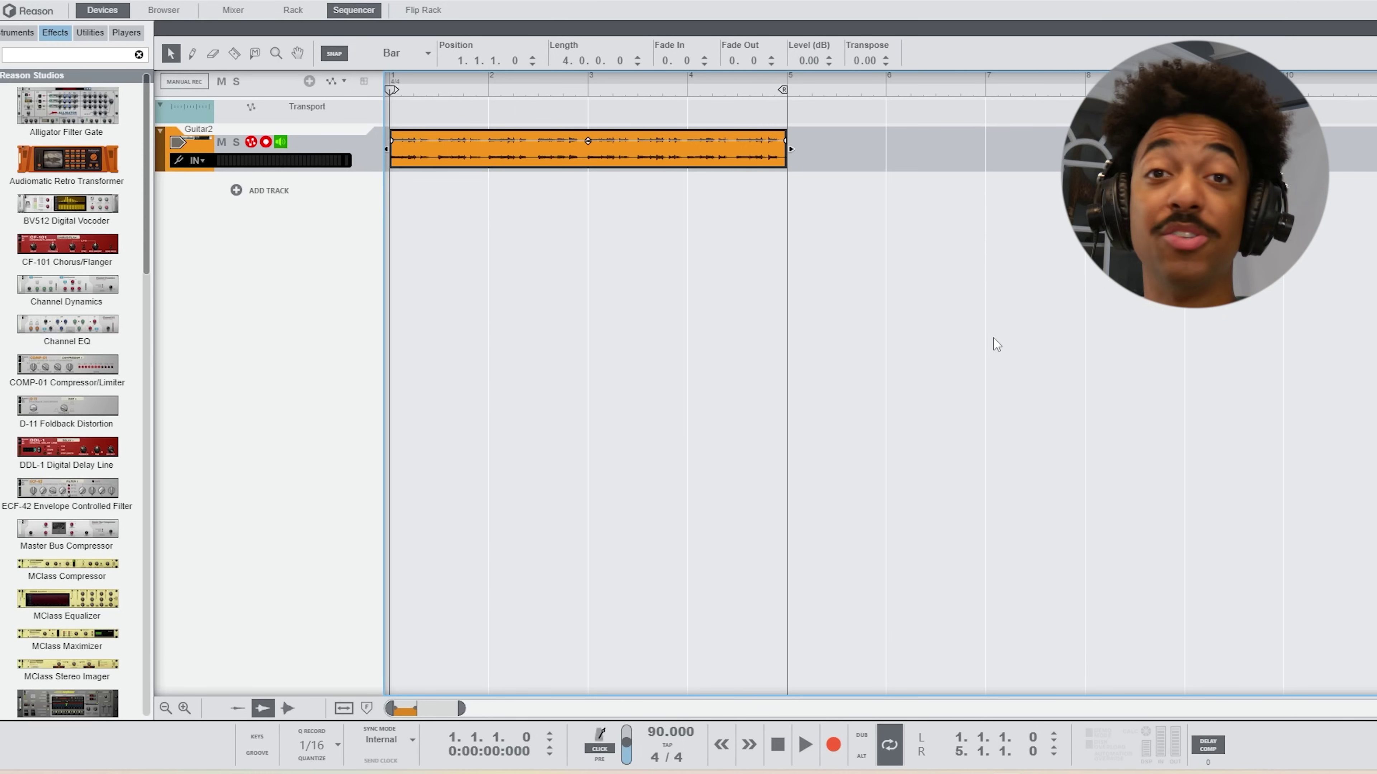
right_click(524, 153)
mouse_move(653, 299)
left_click(781, 320)
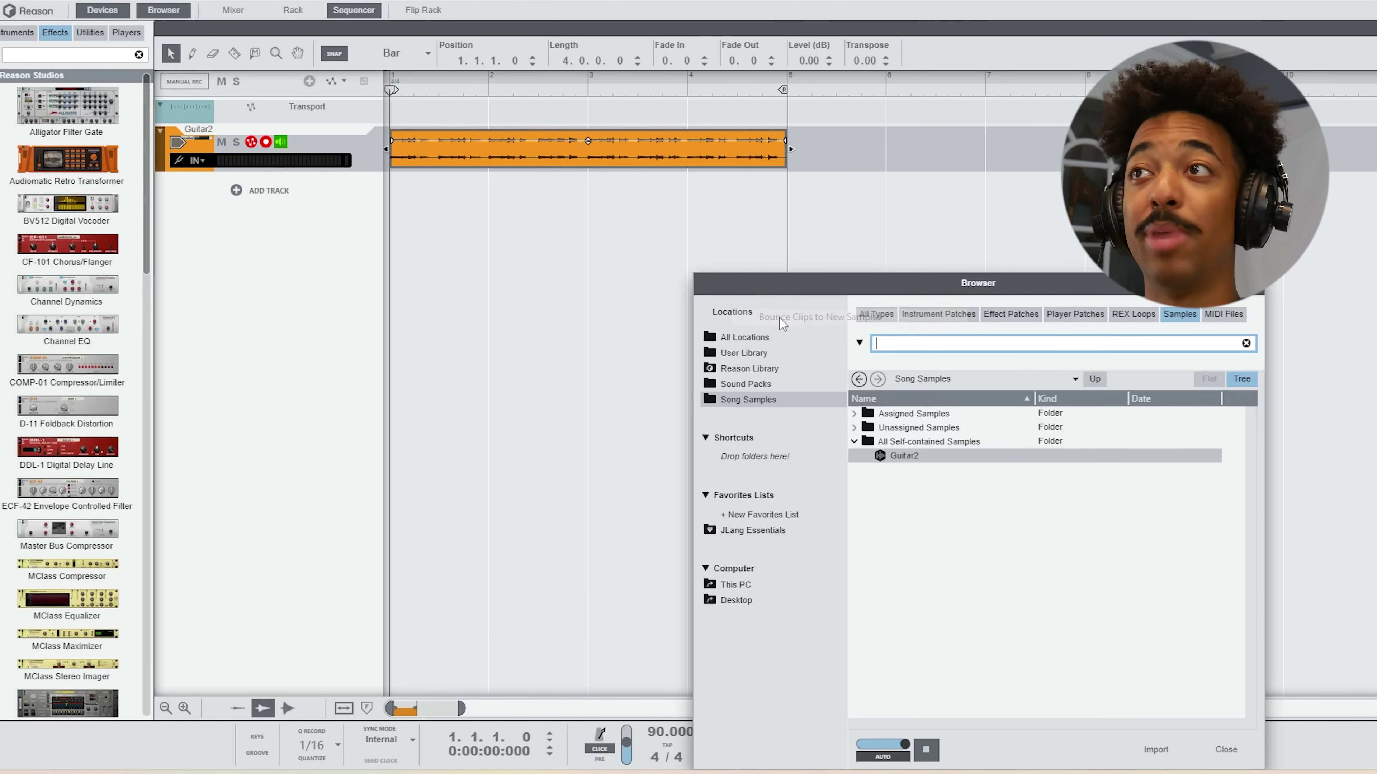
left_click_drag(779, 316, 771, 123)
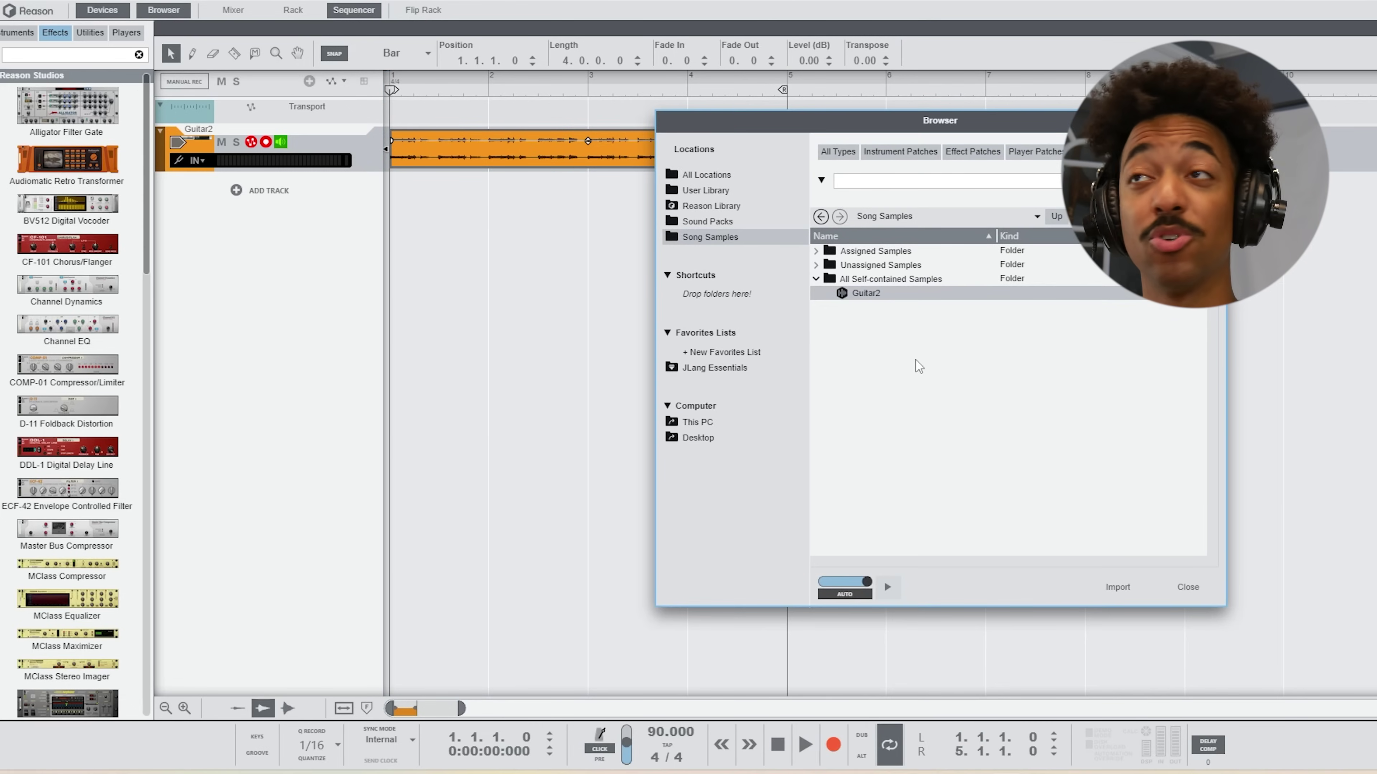
left_click(888, 588)
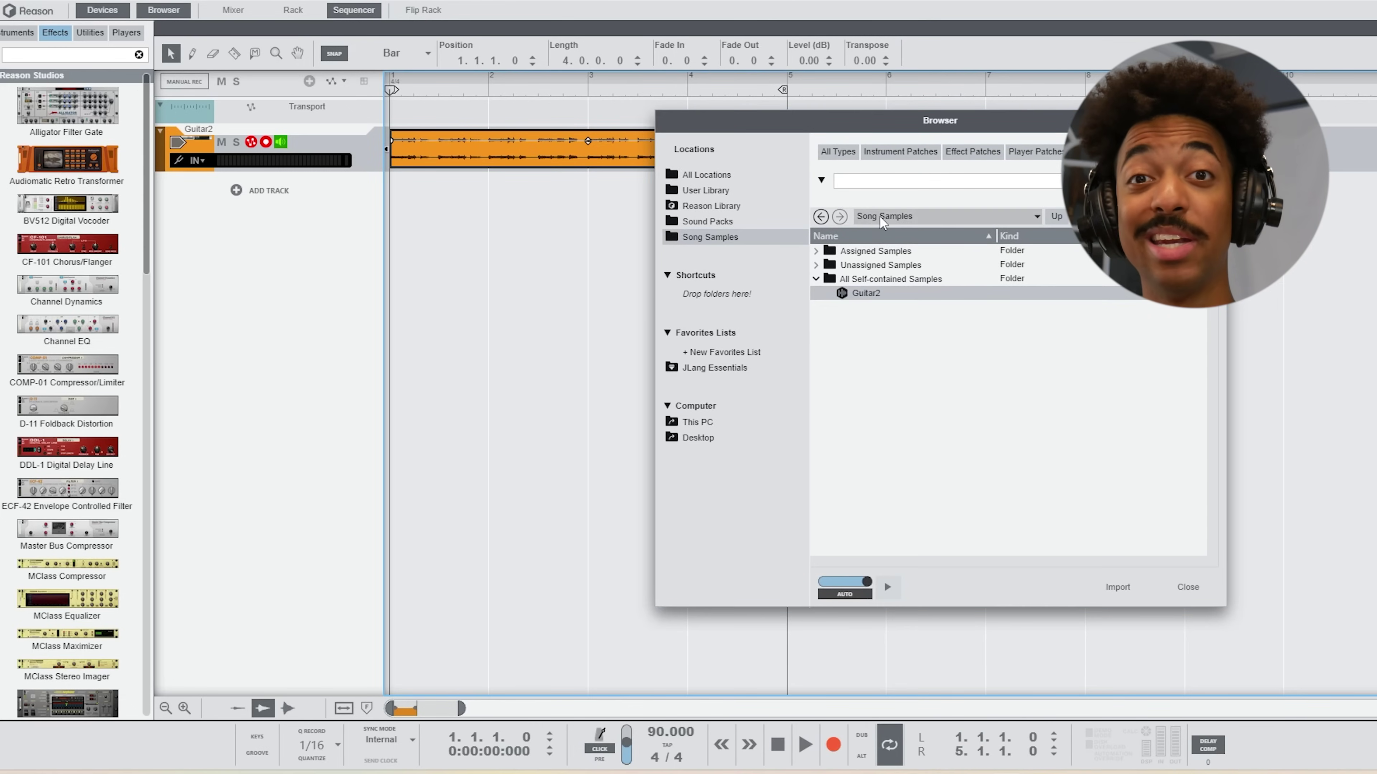
key("Escape")
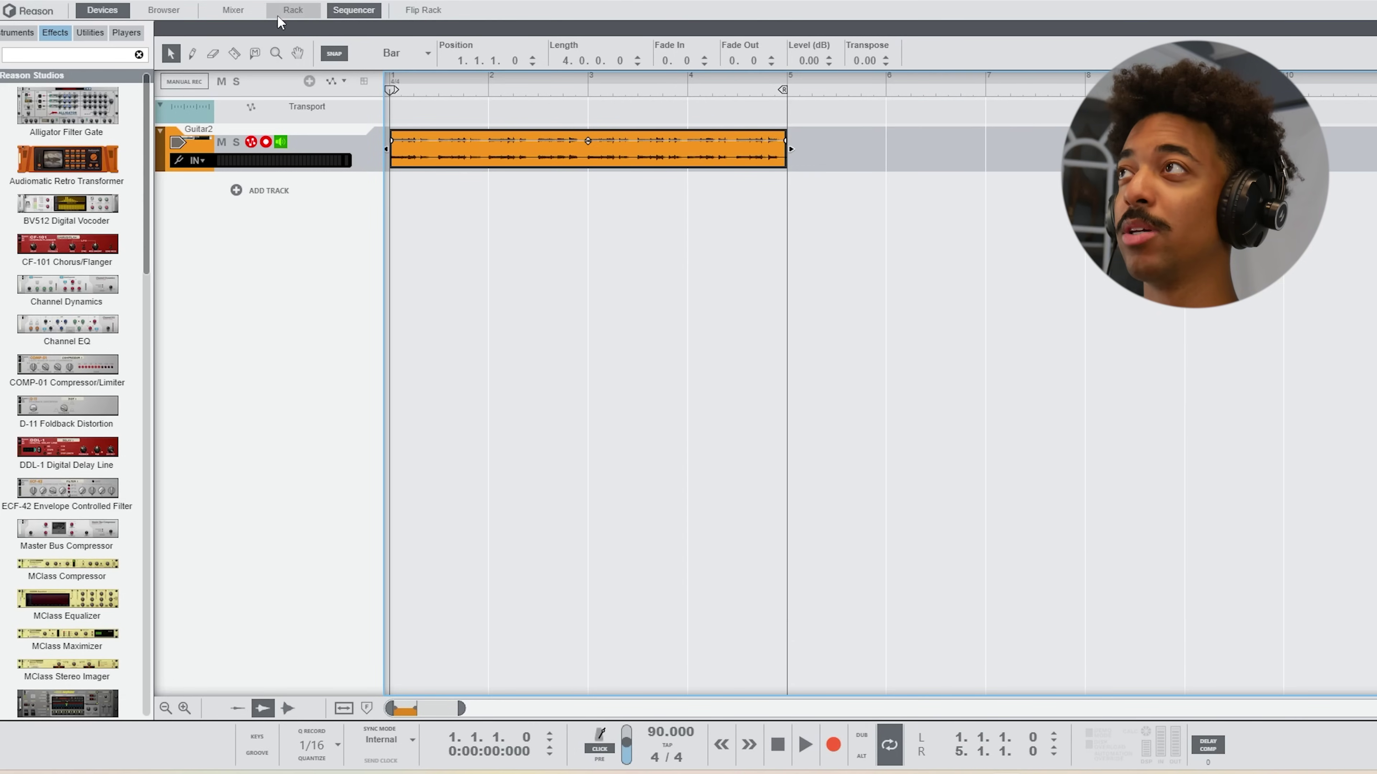
Add a Grain Sample Manipulator to the rack and reset it to its initial patch.
left_click(294, 12)
left_click(18, 33)
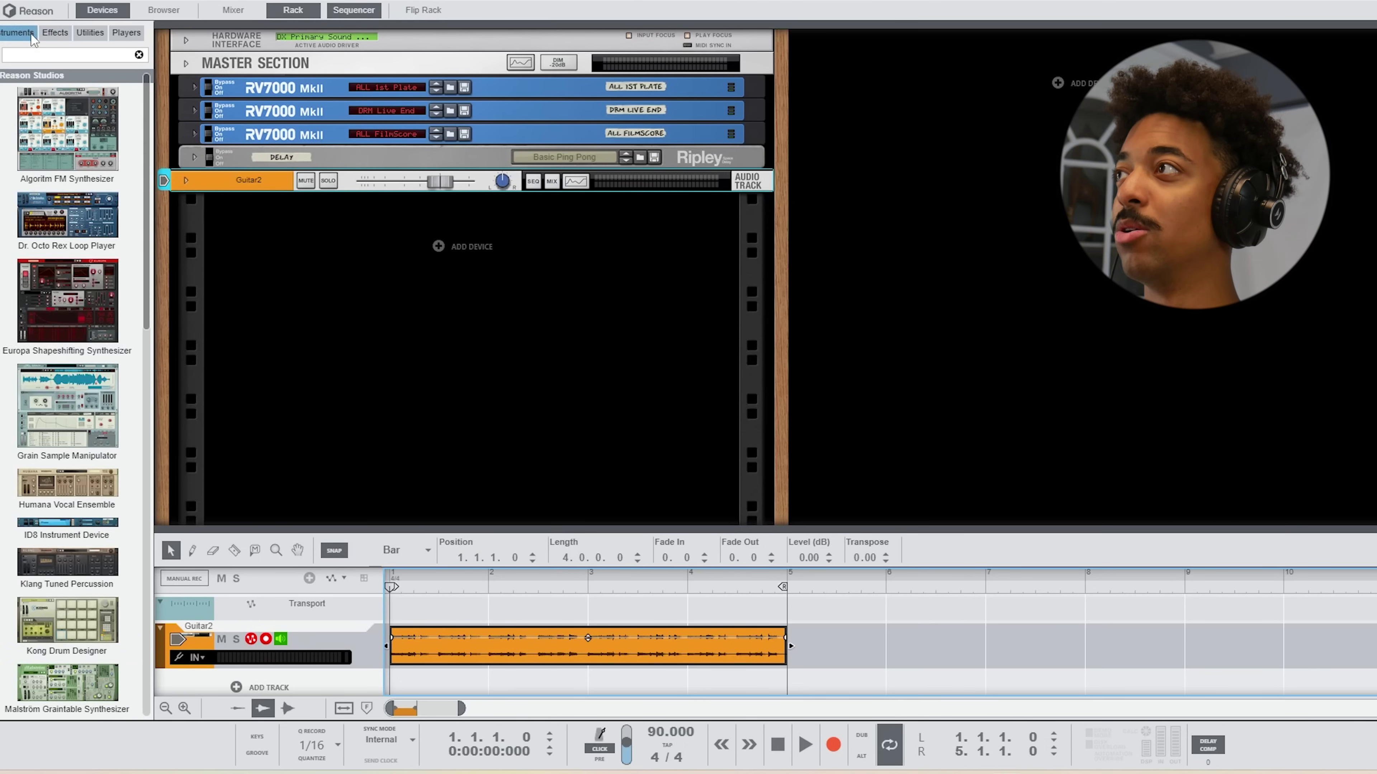
scroll(62, 315, "down", 1)
left_click_drag(61, 318, 354, 357)
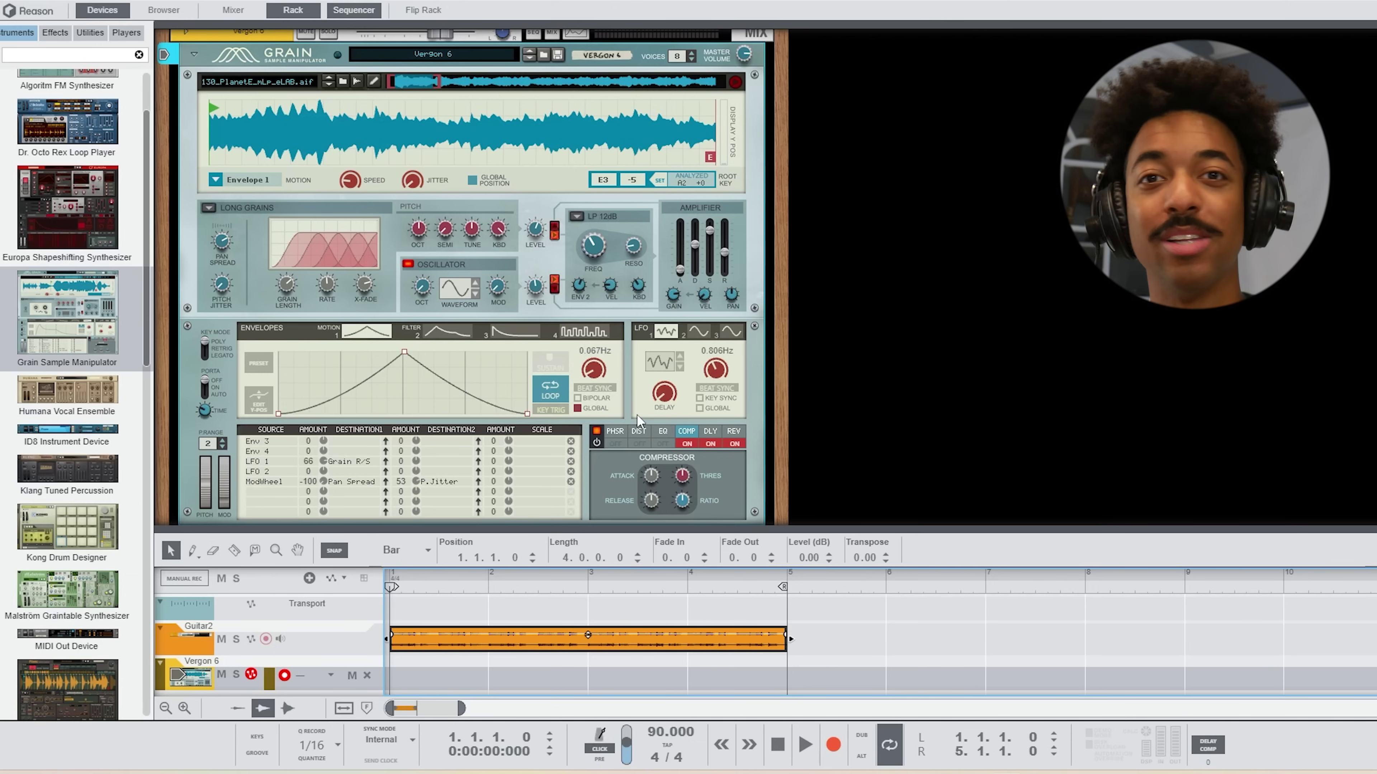
right_click(464, 149)
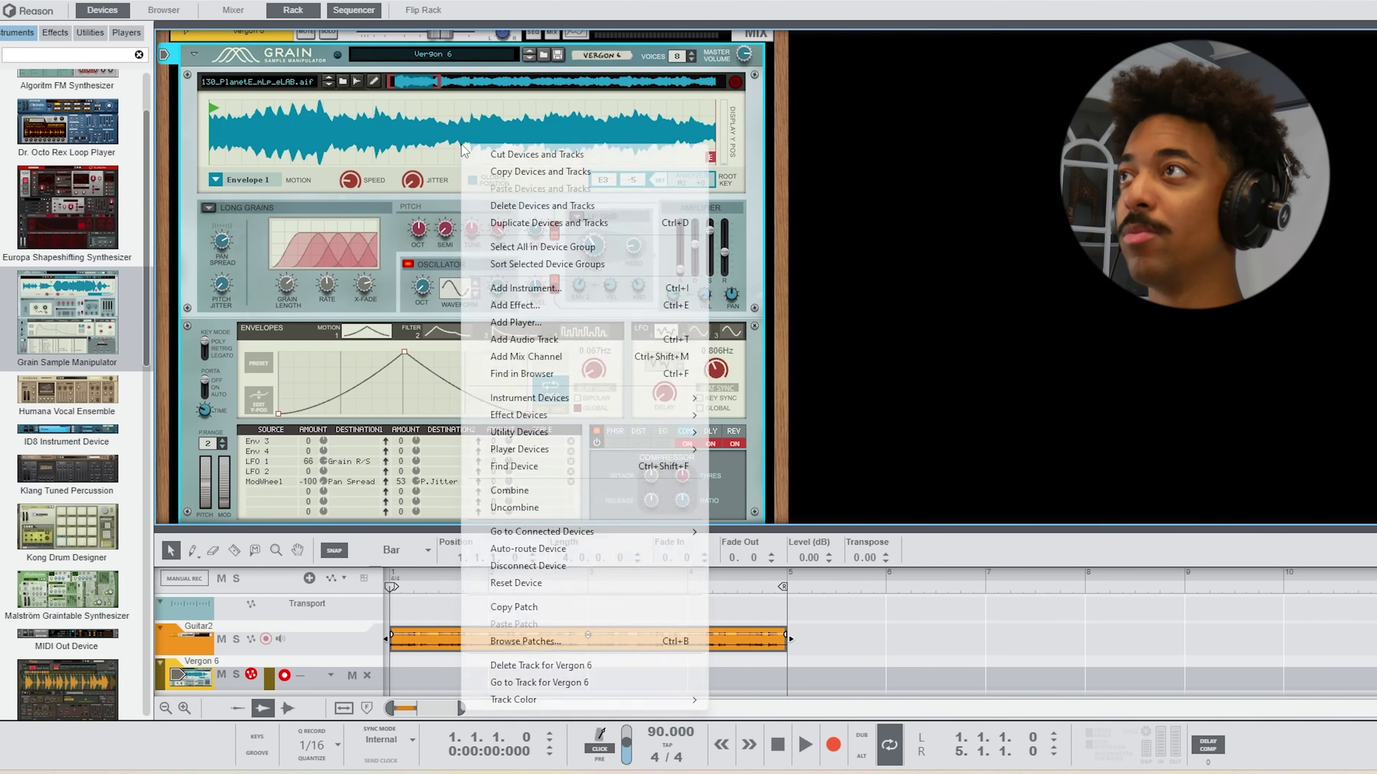
left_click(534, 583)
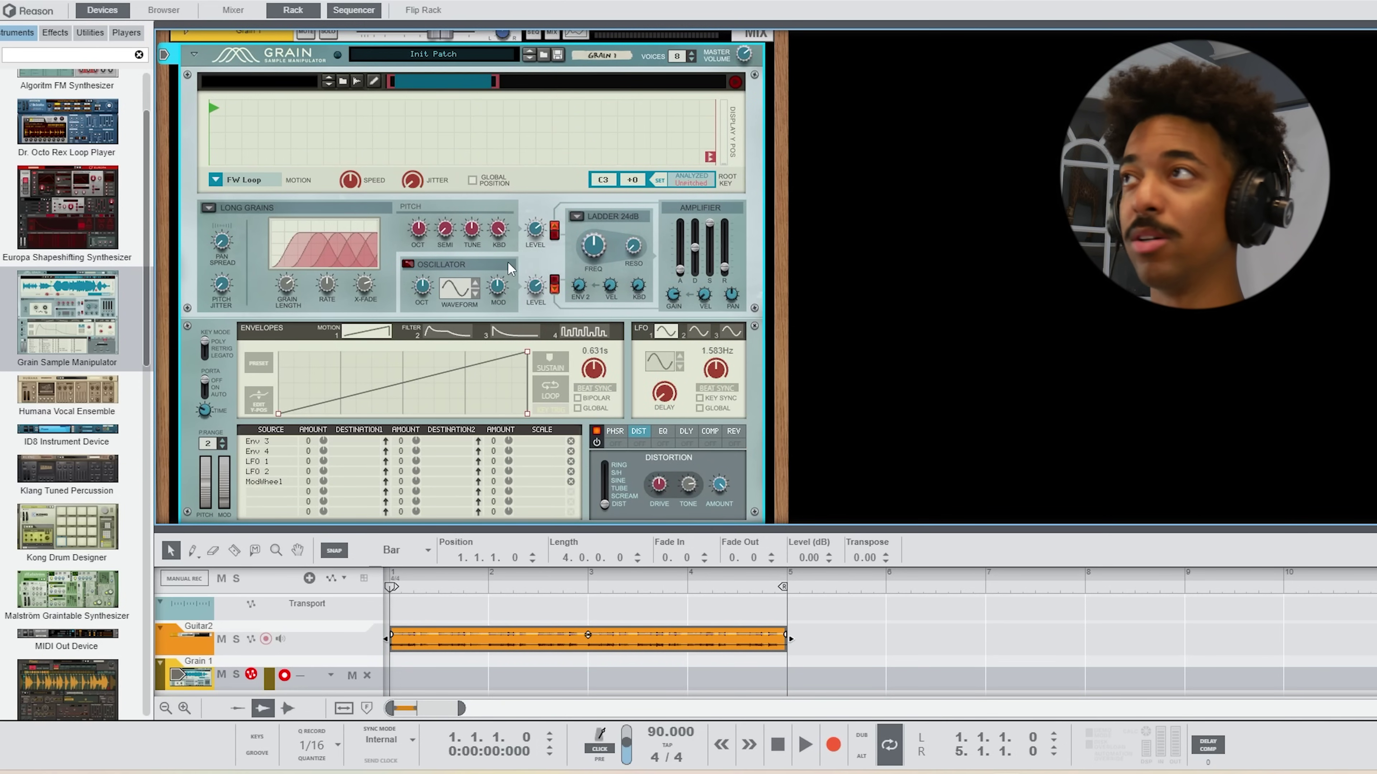
Load the Guitar2 song sample into the Grain device and preview it there.
key("F3")
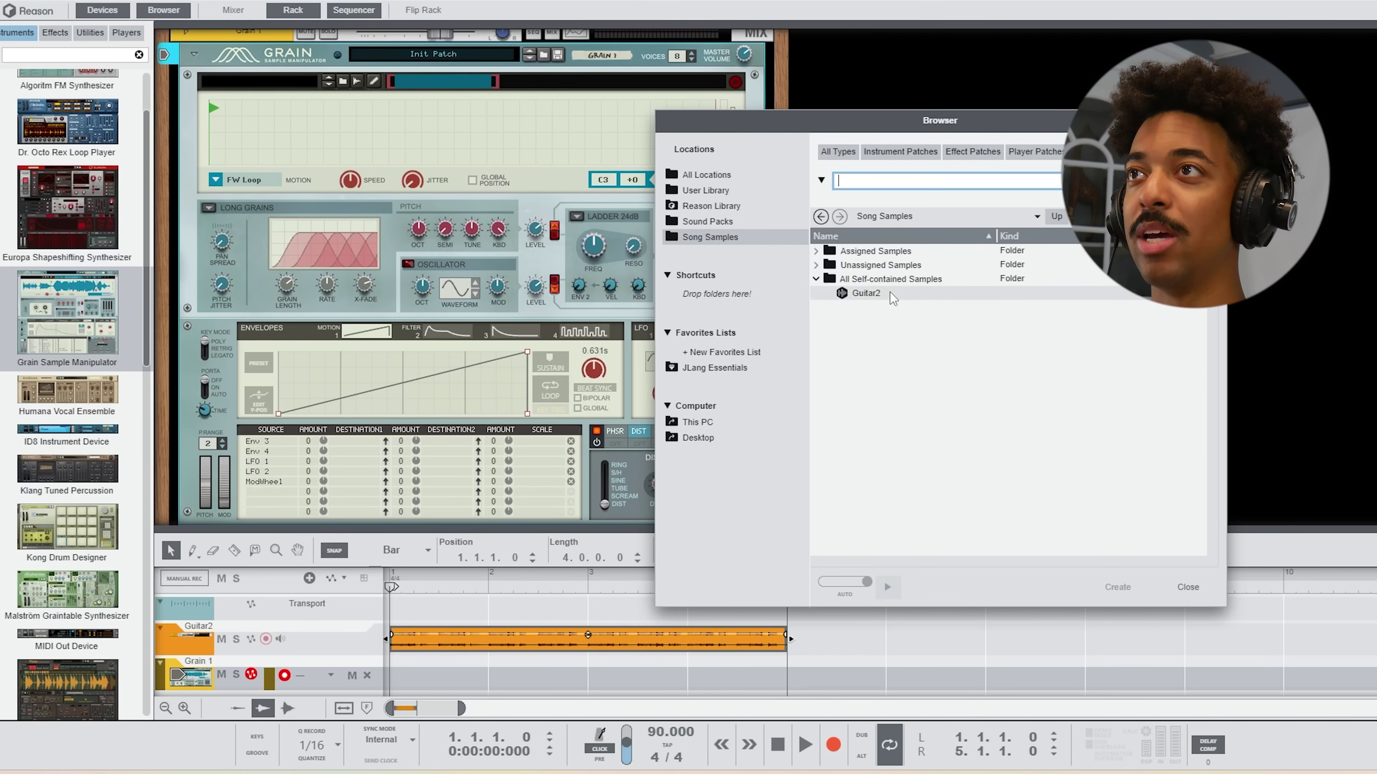
left_click_drag(923, 294, 385, 151)
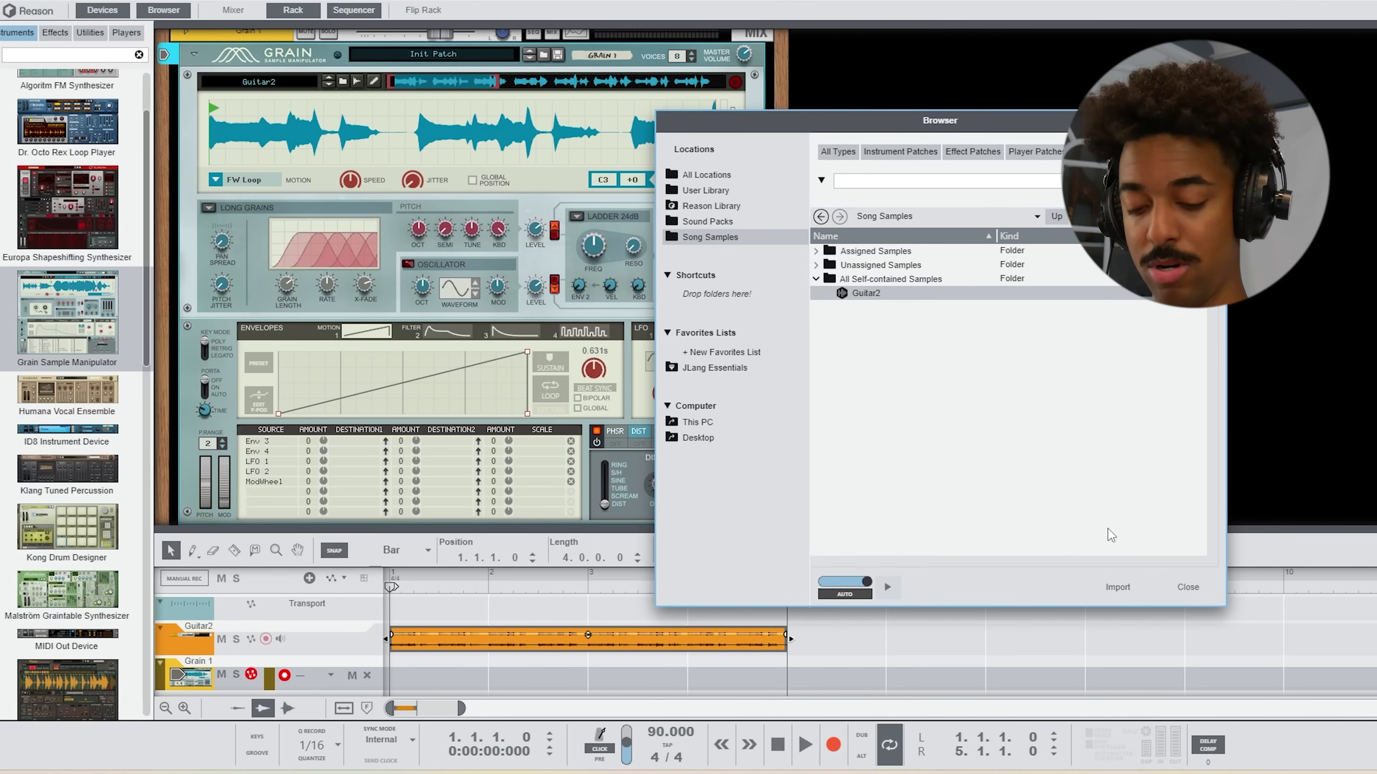
key("F3")
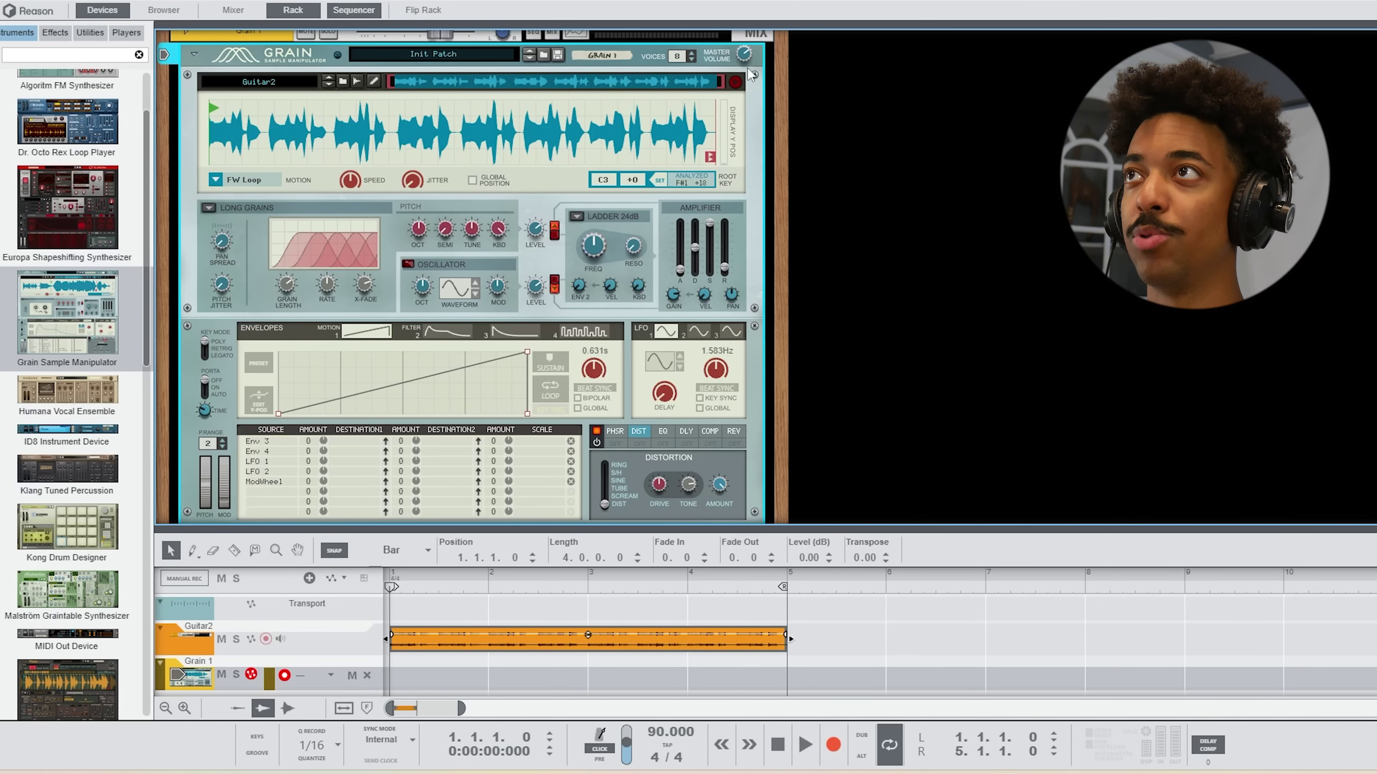
left_click(736, 82)
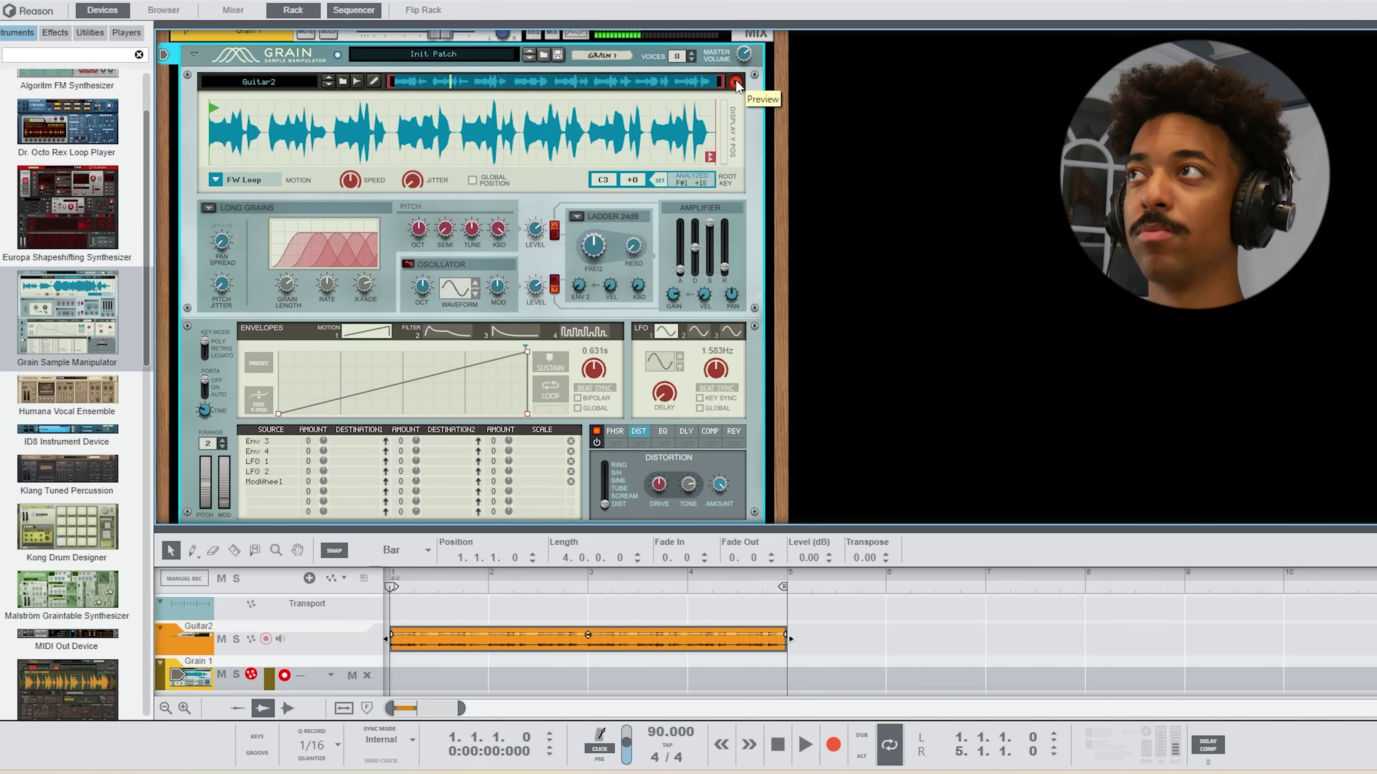
left_click(735, 81)
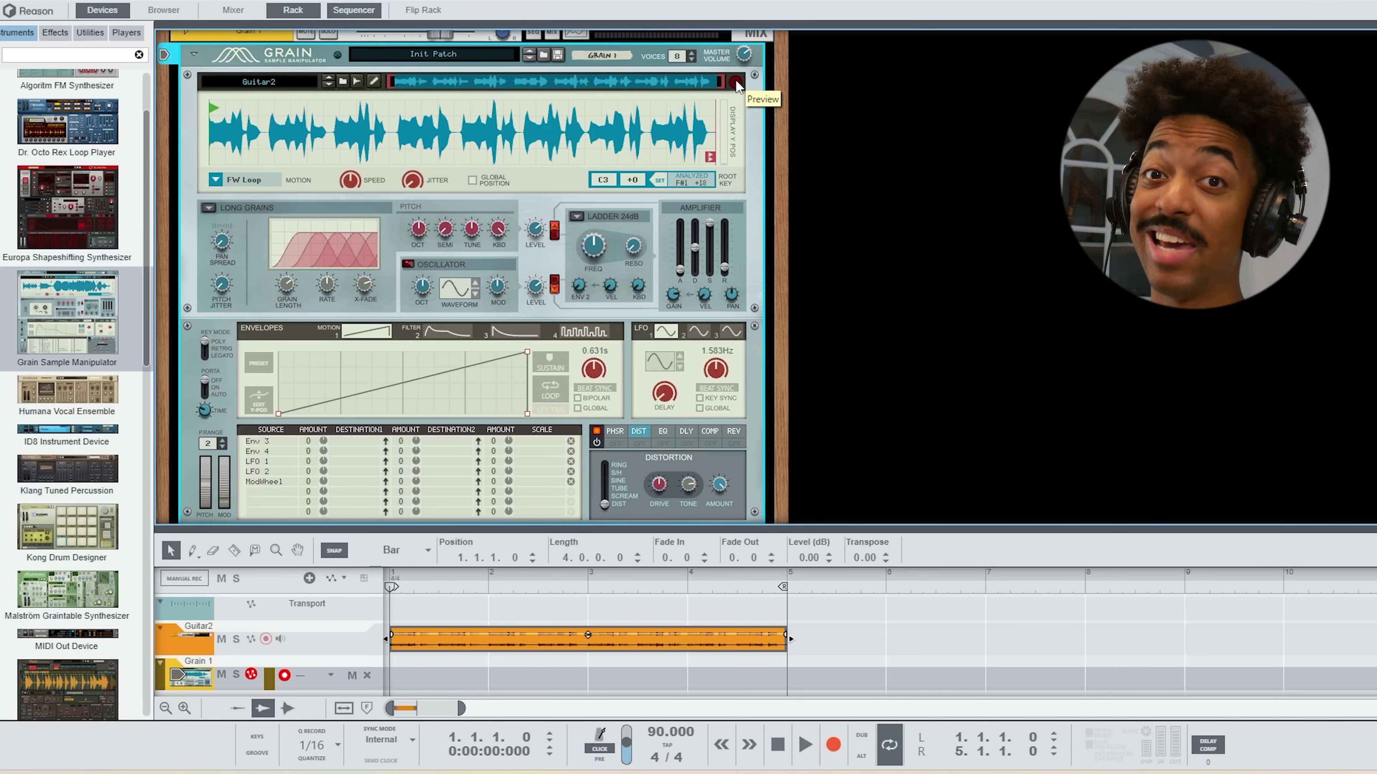
Audition the sample with the on-screen piano keys at octave C3 and raise Grain's master volume.
key("F4")
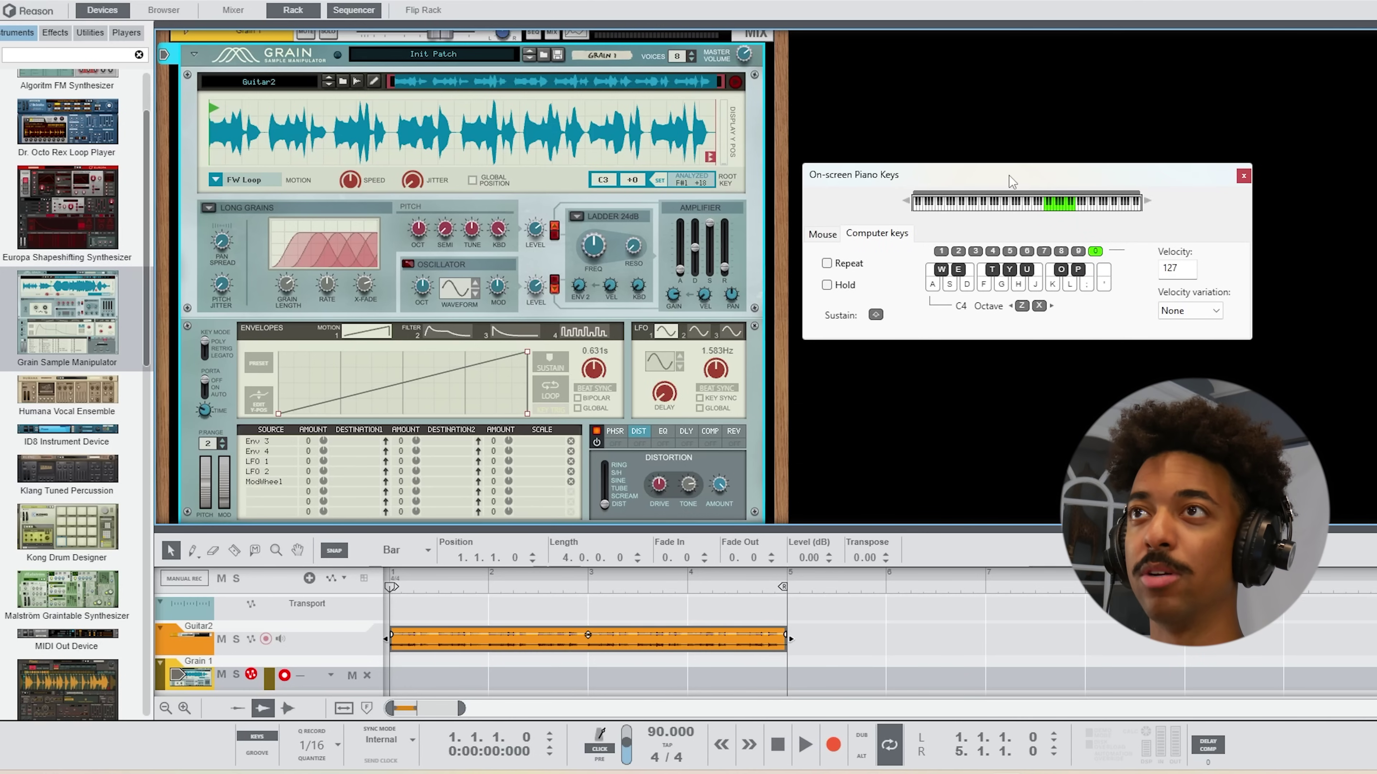
key("z")
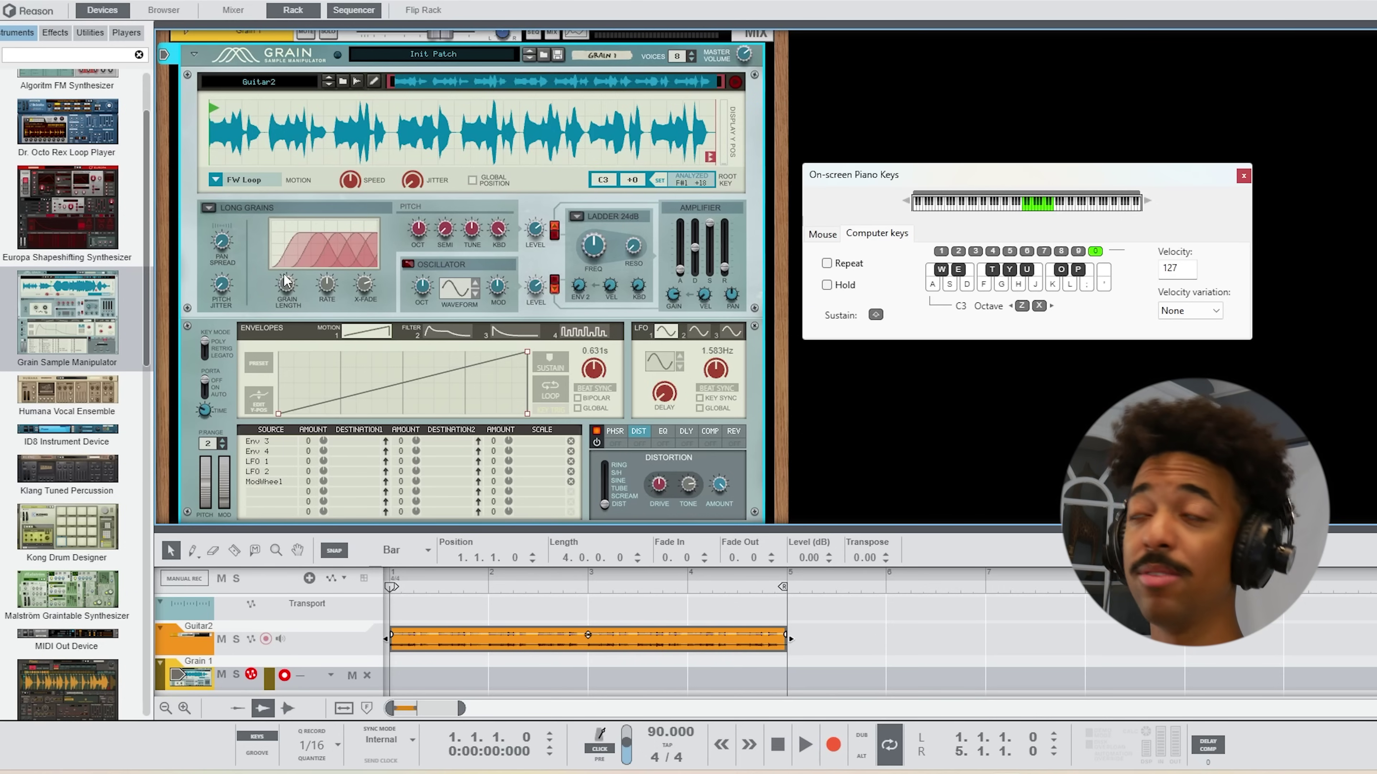
key("a")
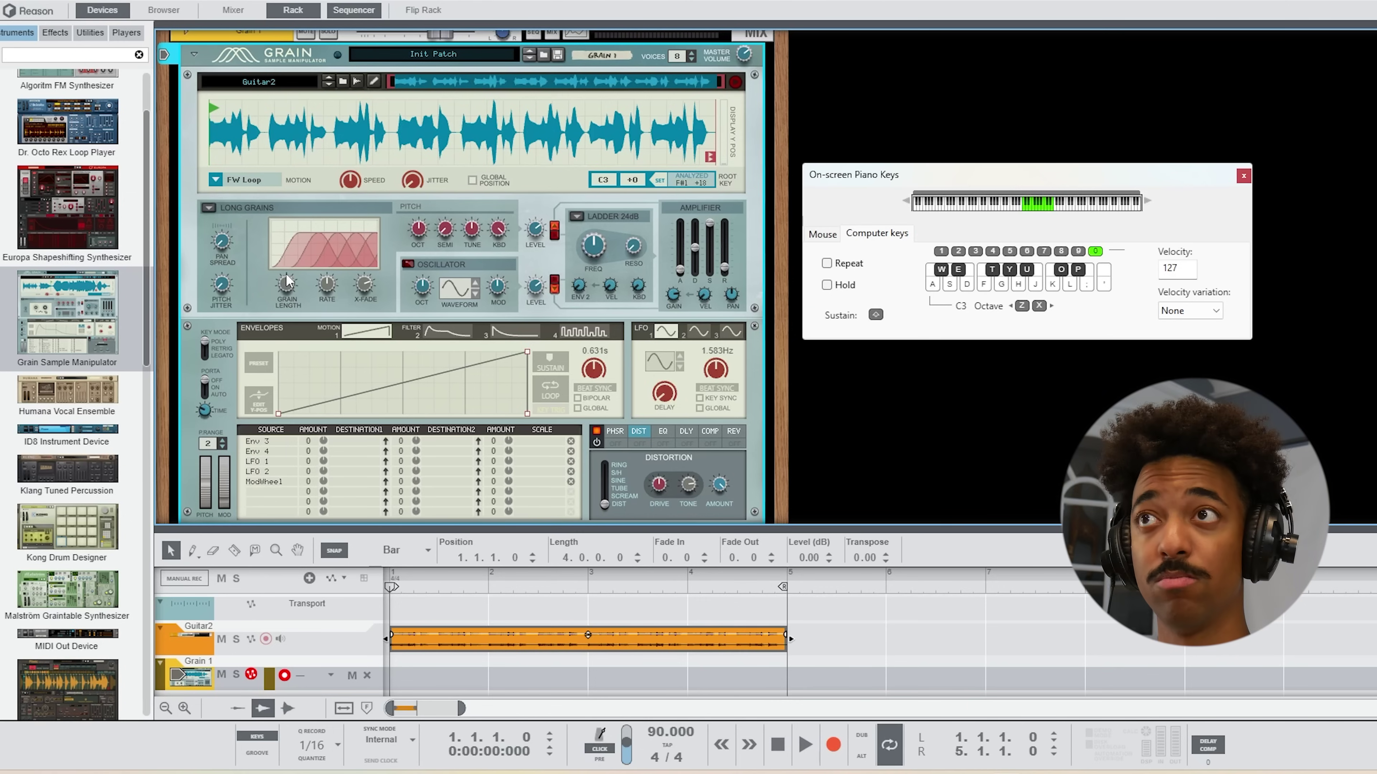
key("g")
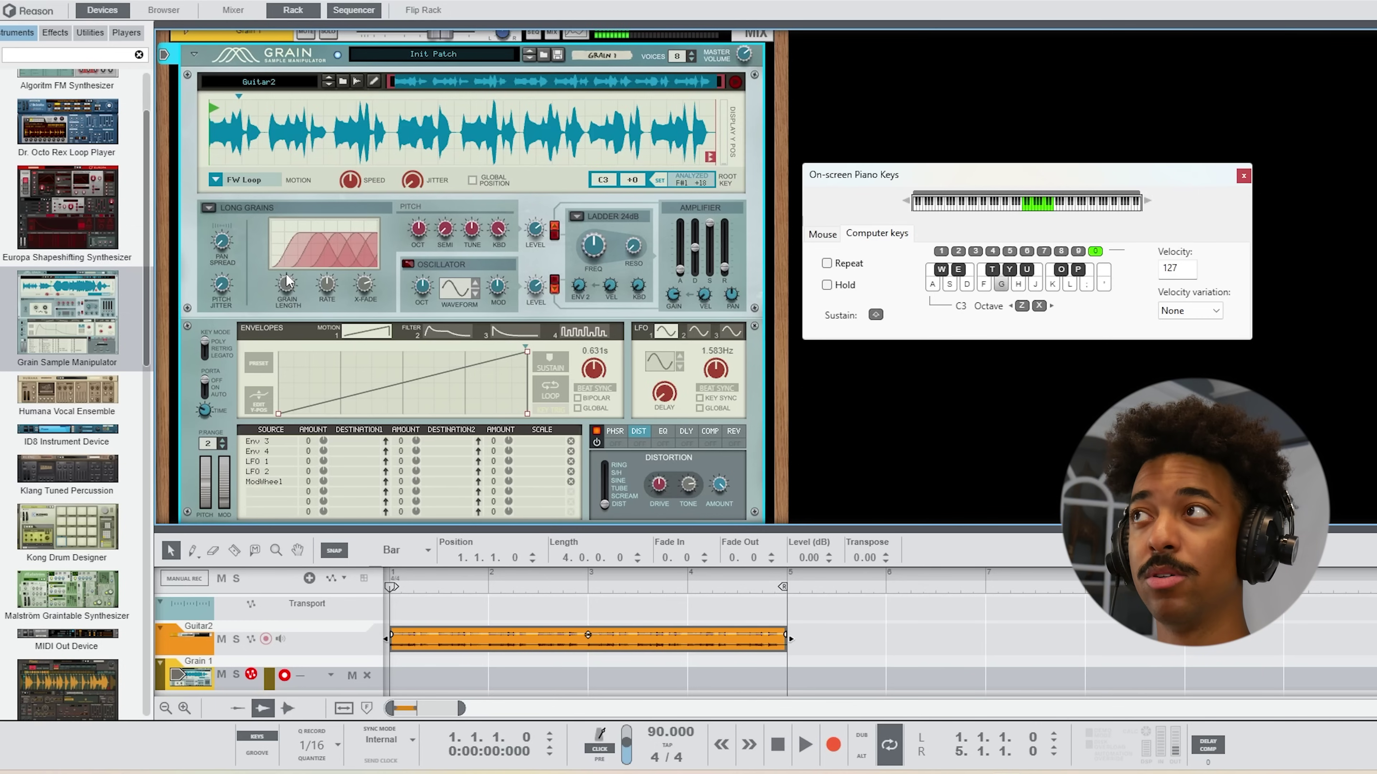
left_click_drag(741, 56, 756, 36)
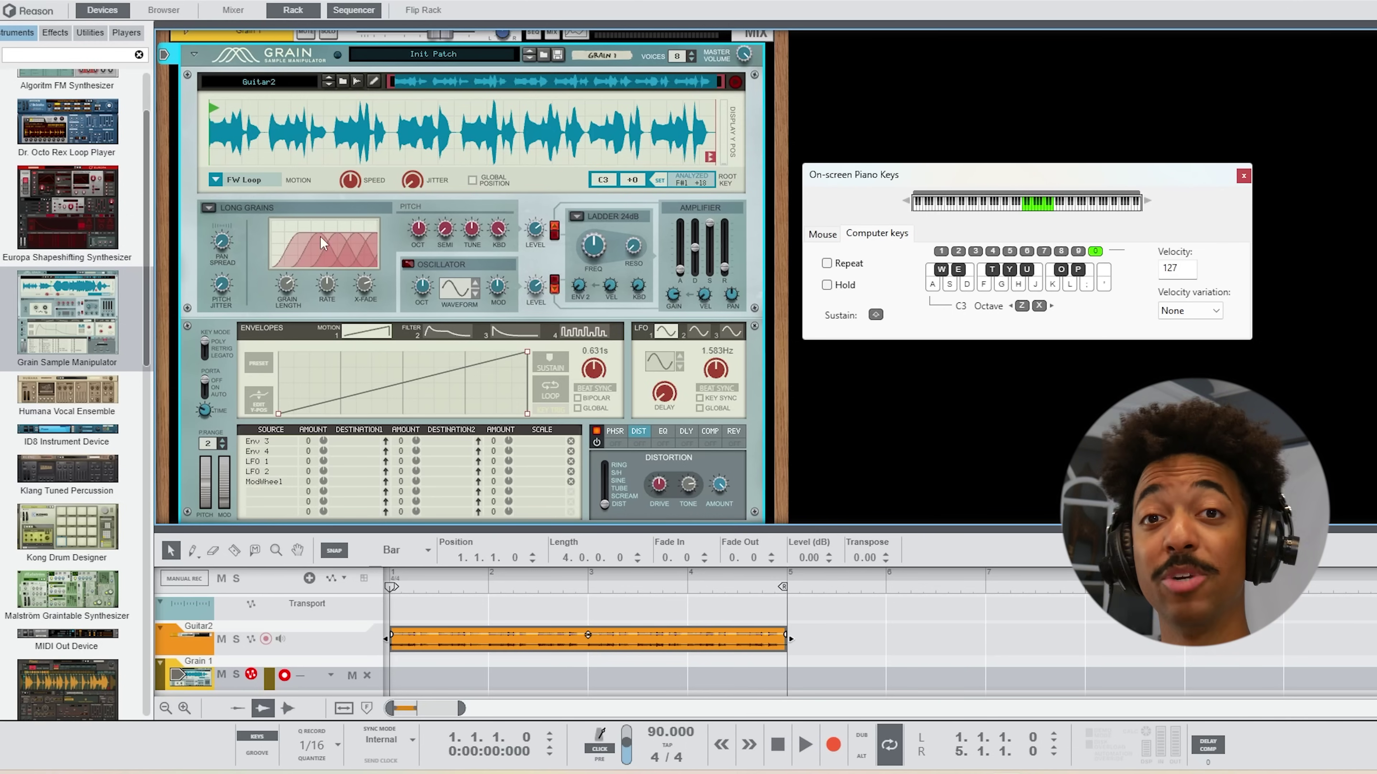
Try the Tape, Spectral Grains and Grain Oscillator playback modes with test notes, and return to Long Grains.
left_click(210, 208)
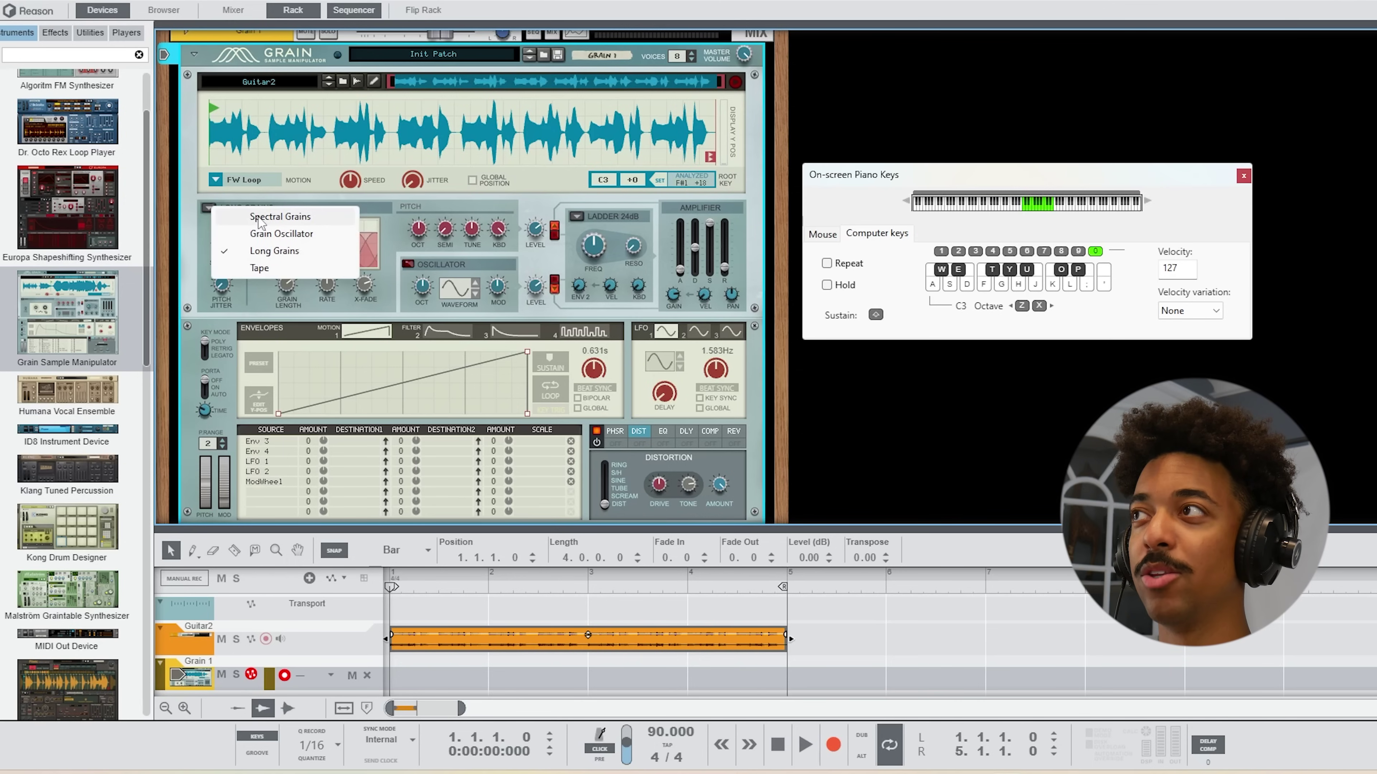
left_click(261, 267)
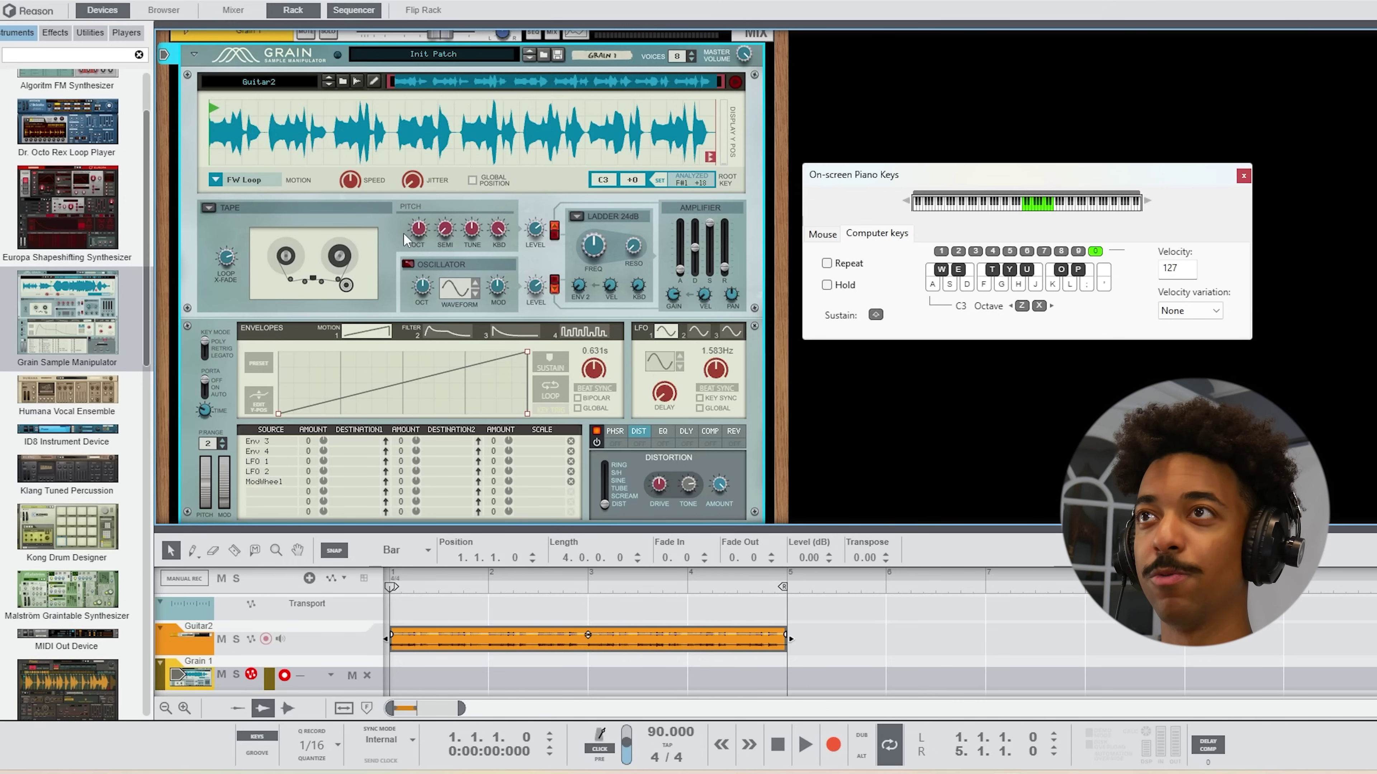
key("g")
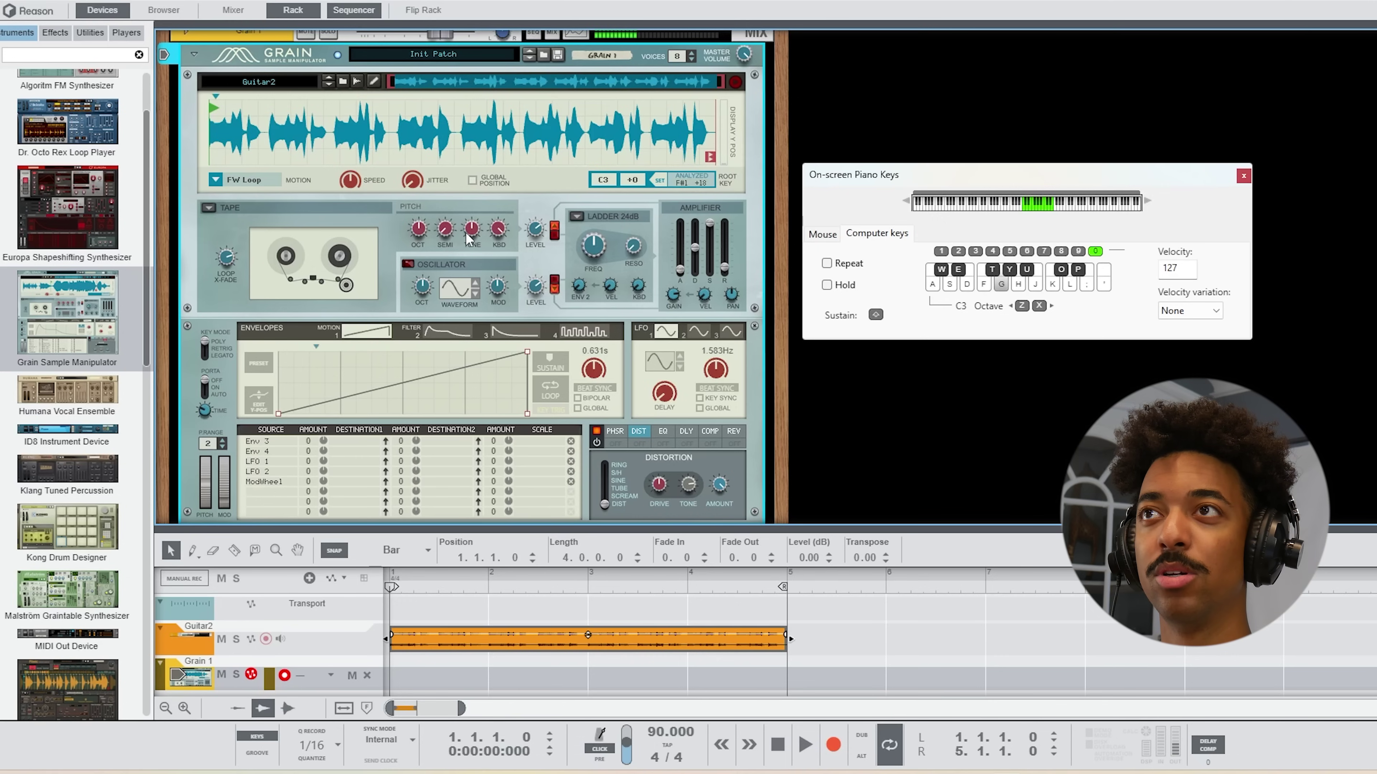
key("k")
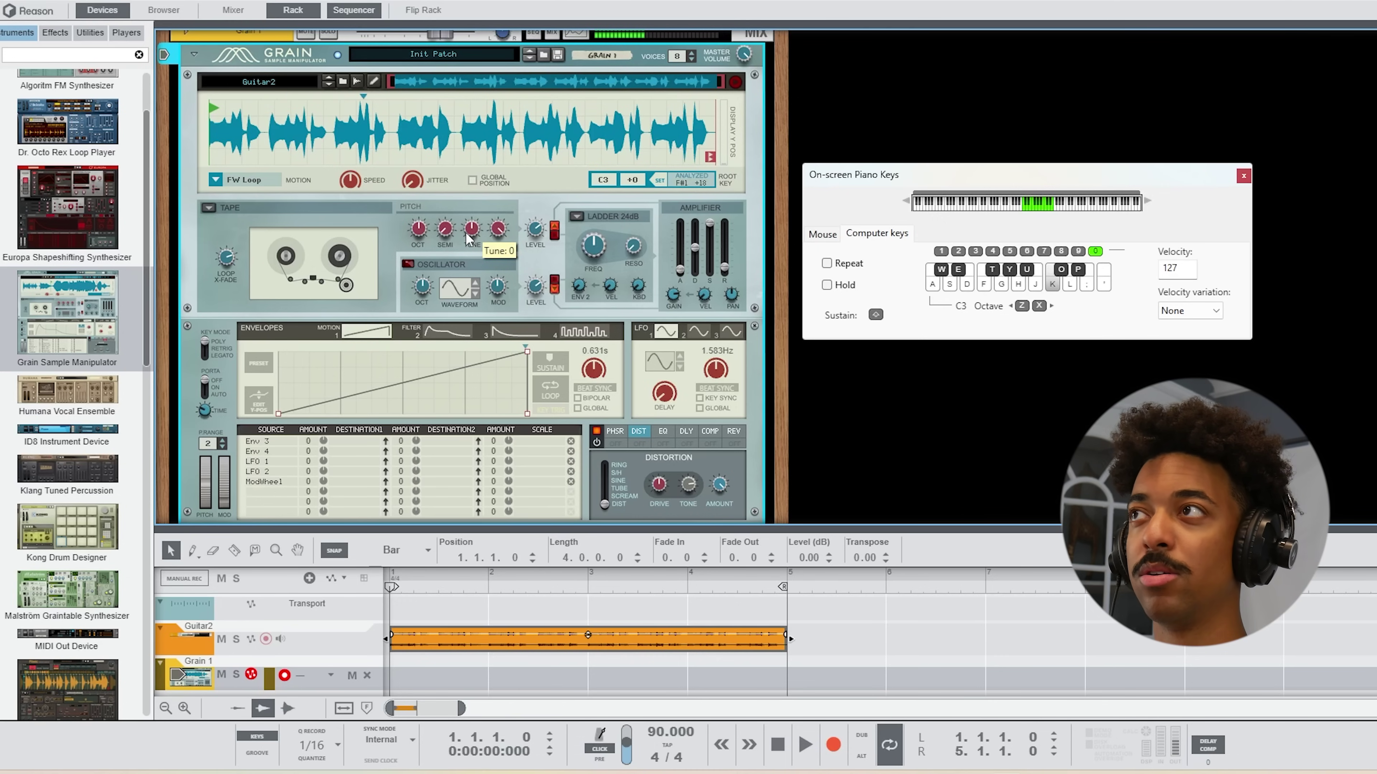
left_click(209, 208)
left_click(231, 216)
key("g")
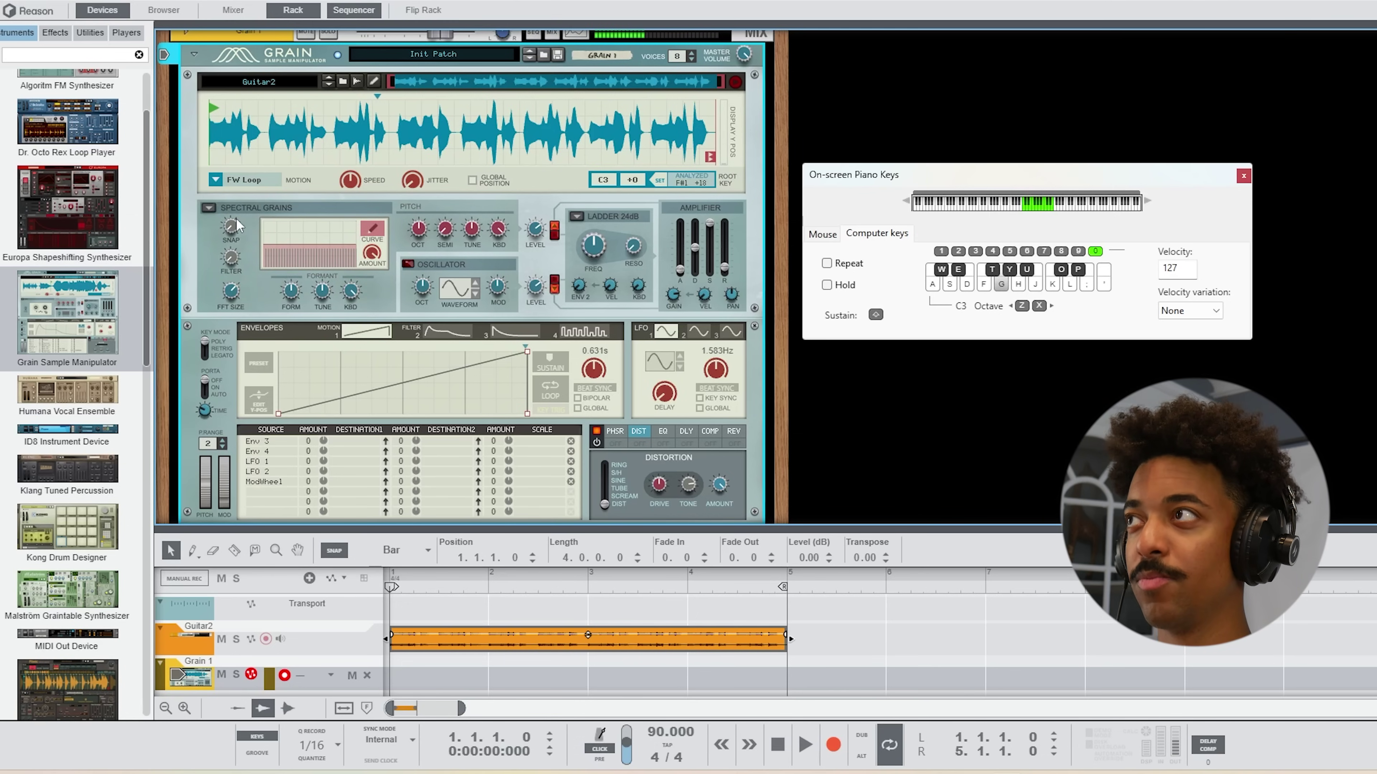
left_click(210, 209)
left_click(253, 233)
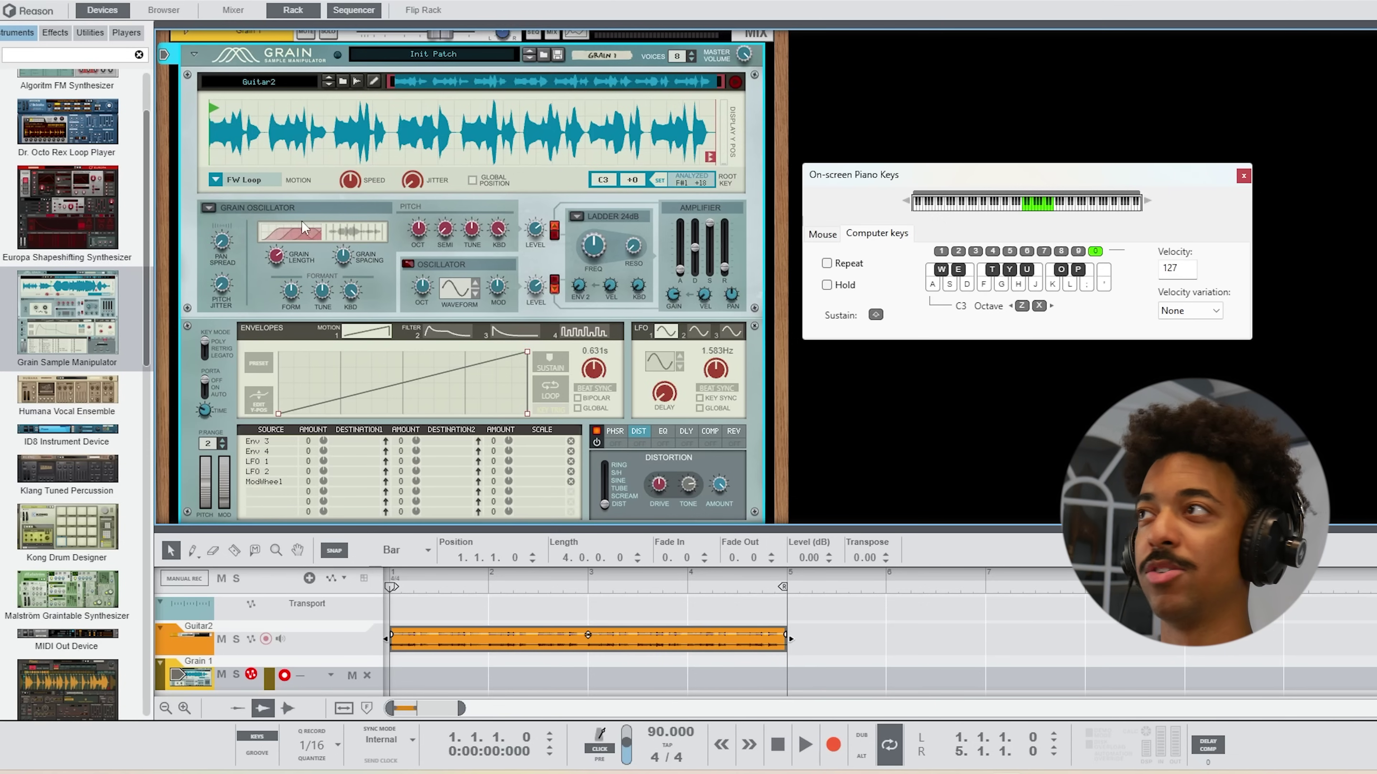
key("g")
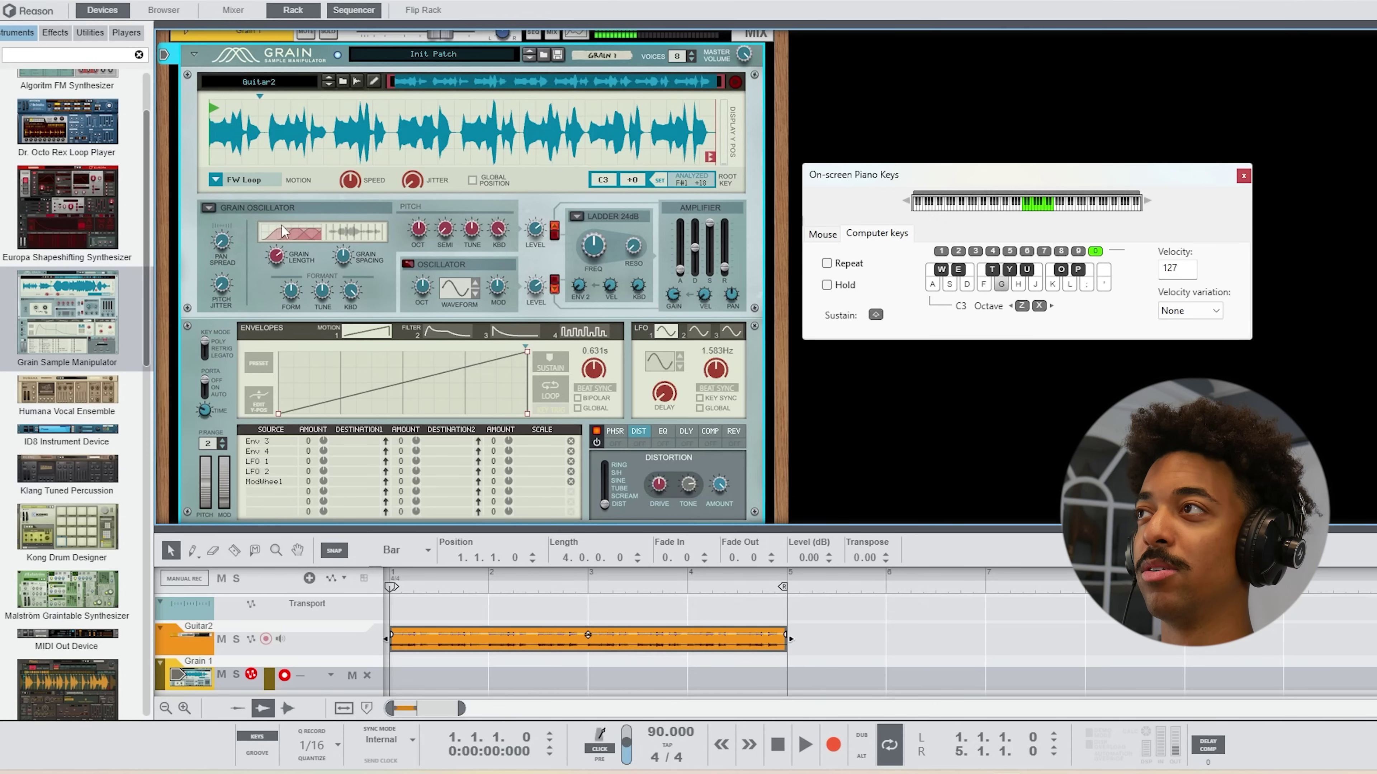
left_click(209, 208)
left_click(249, 245)
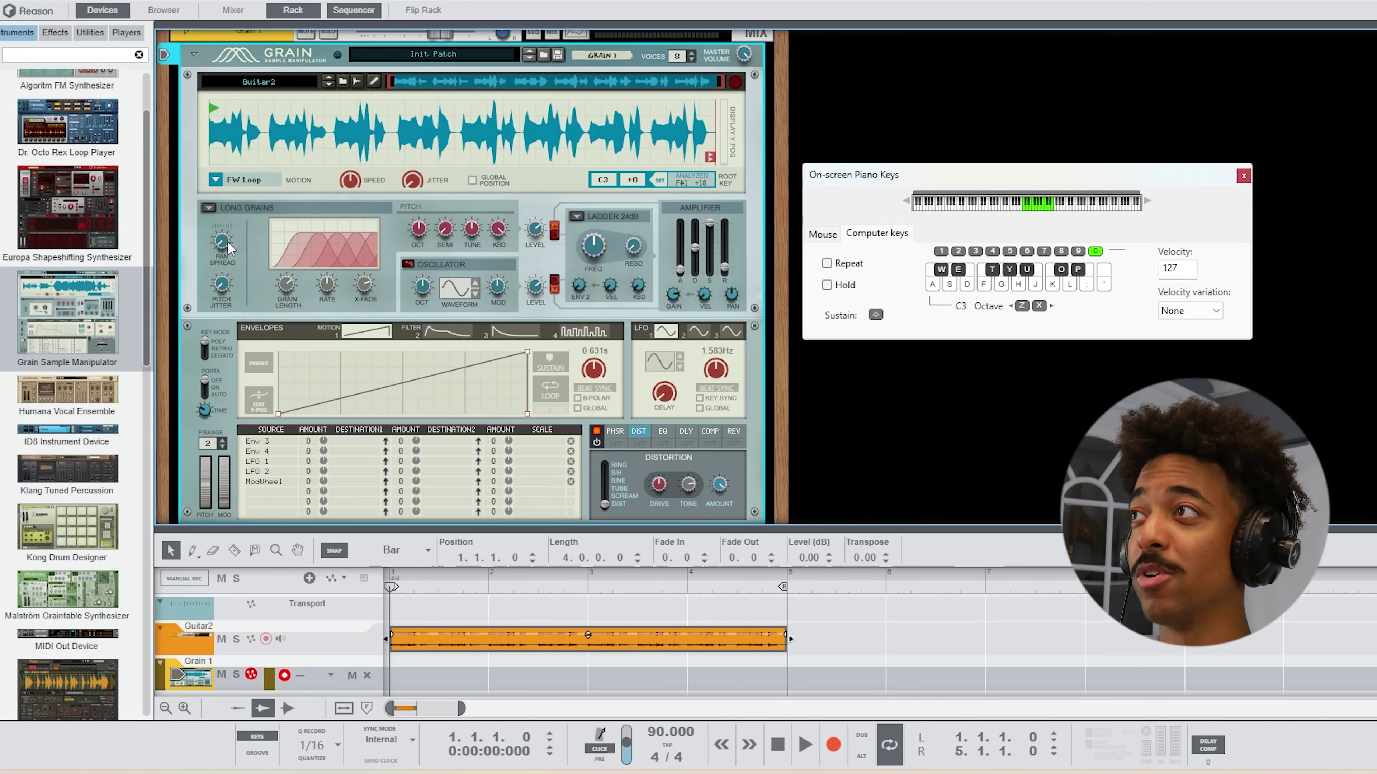
Increase the pan spread of the Long Grains engine and audition it with a test note.
mouse_move(227, 241)
left_click_drag(229, 241, 247, 218)
key("g")
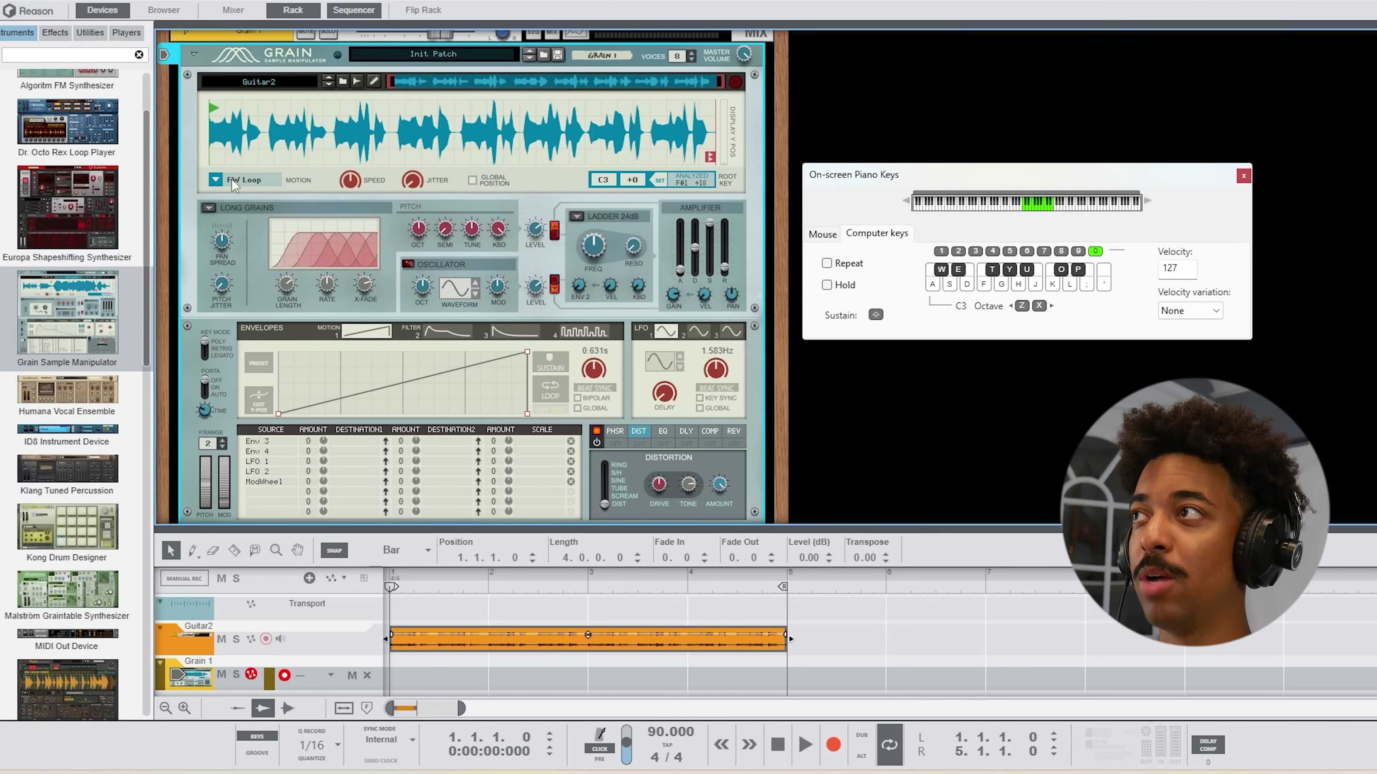
Set Grain's sample motion to Envelope 1 and audition it with several notes.
left_click(216, 182)
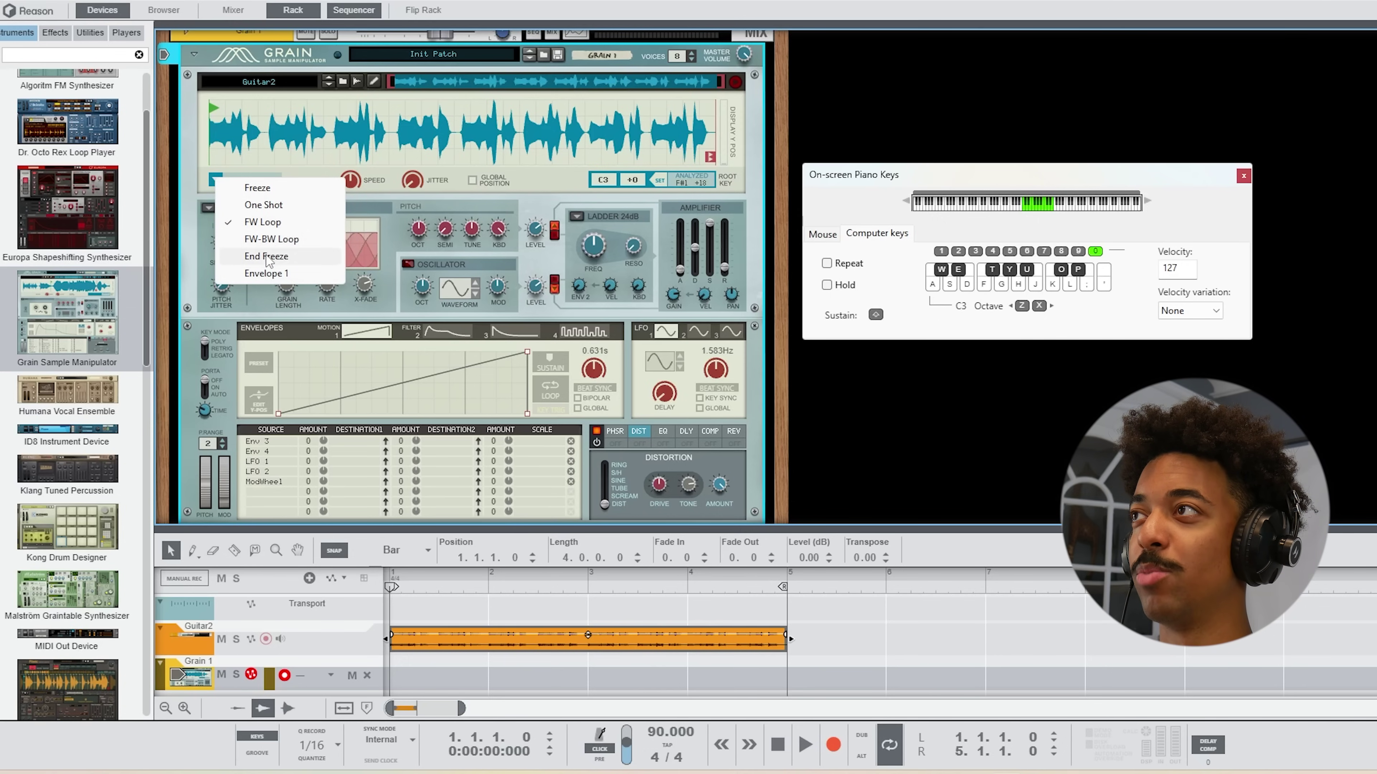
left_click(265, 273)
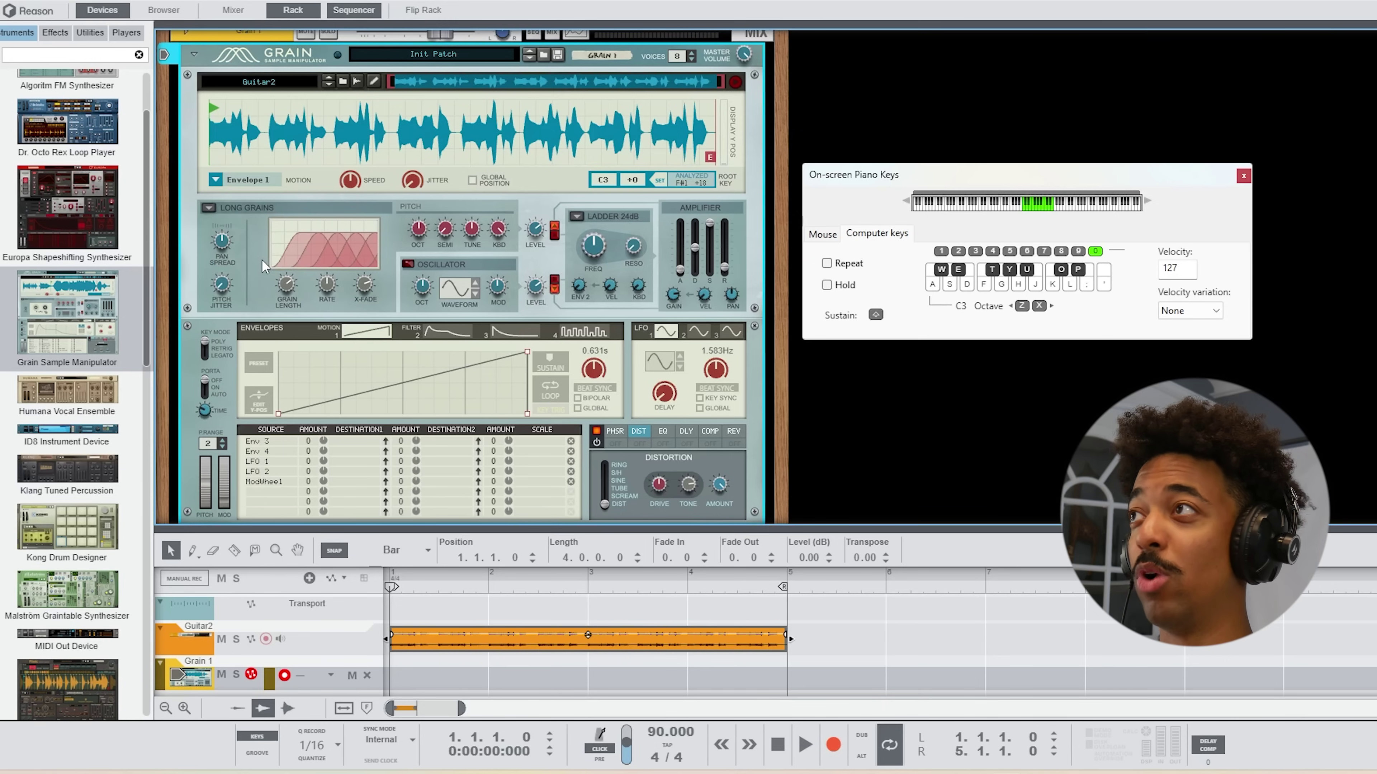
key("g")
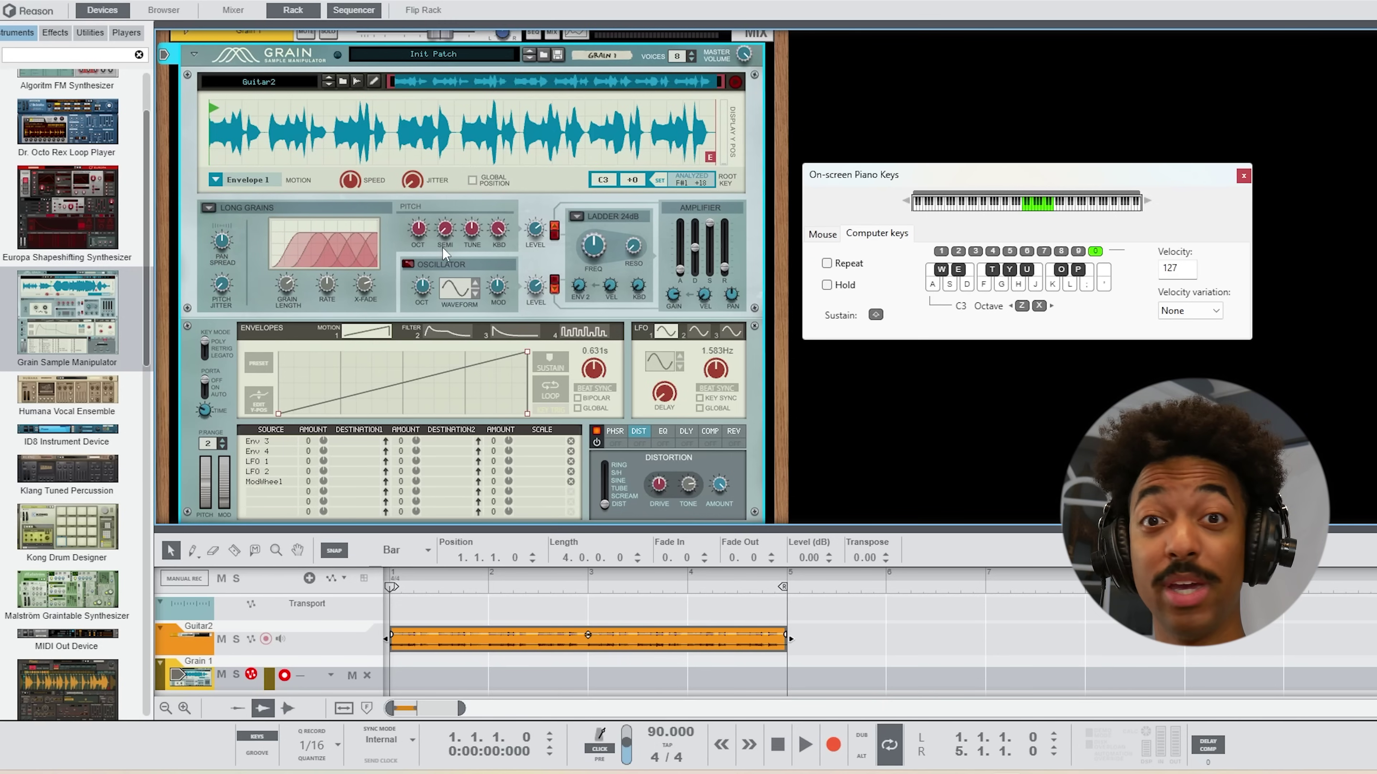
key("d")
key("k")
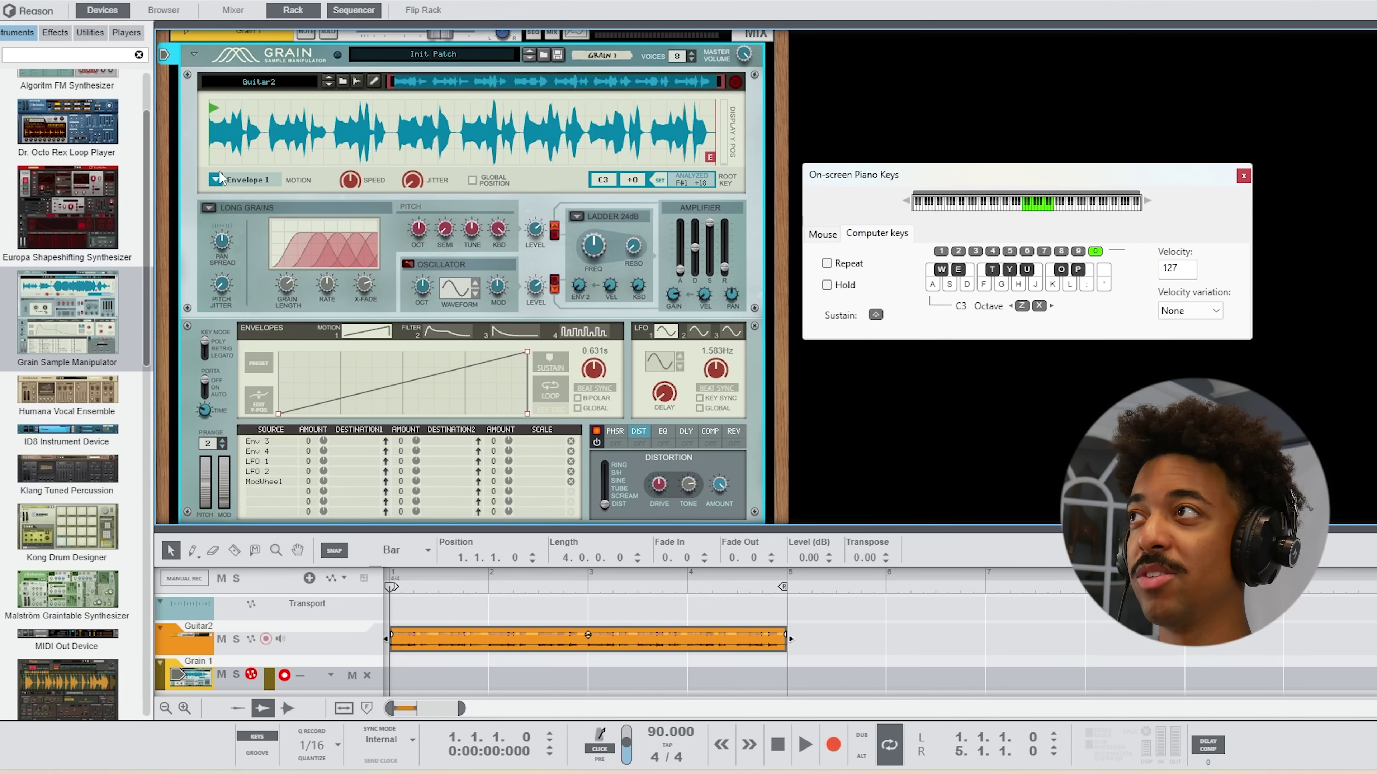
Reshape the motion envelope into a multi-point curve with an early rise, a slightly dipped plateau and a curved fall to zero.
scroll(260, 255, "down", 1)
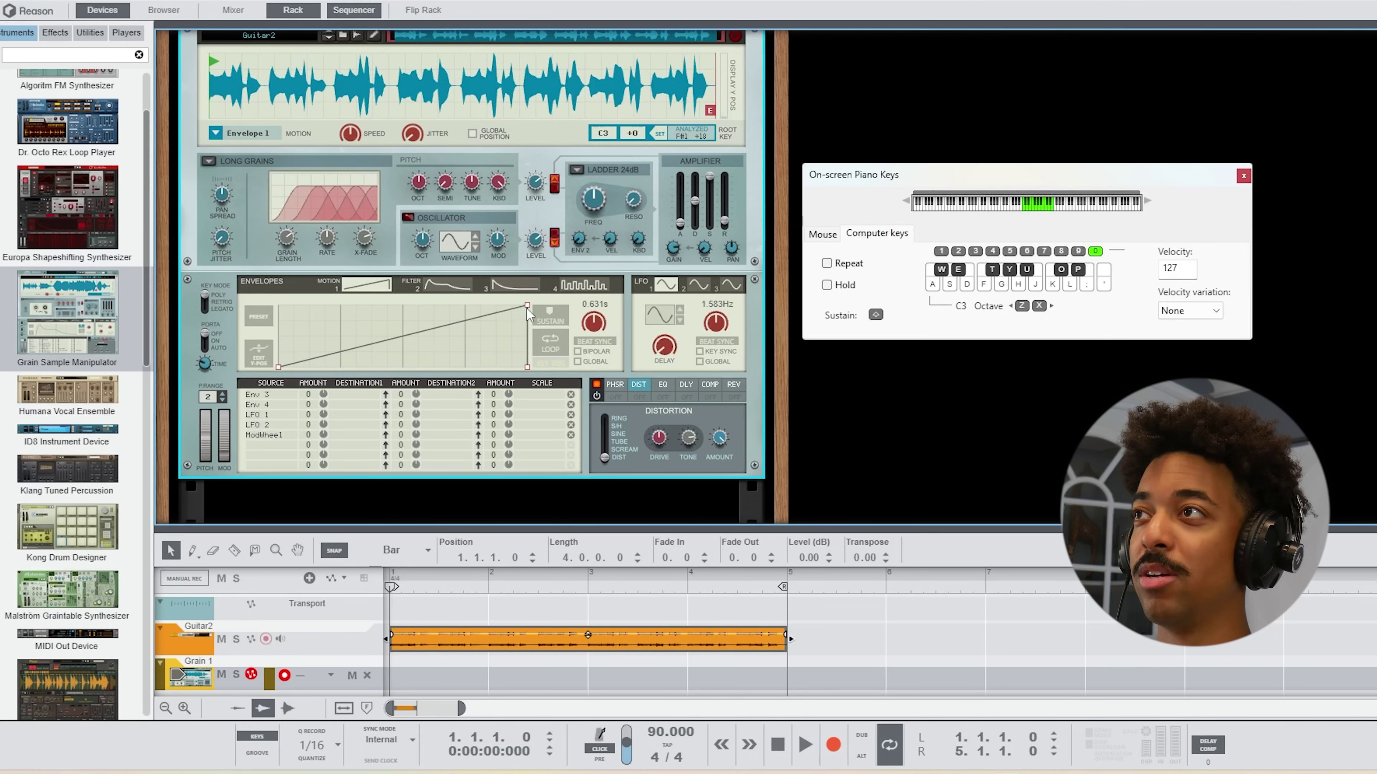
left_click_drag(527, 306, 328, 322)
left_click(439, 324)
left_click(384, 332)
double_click(484, 347)
left_click_drag(476, 344, 487, 320)
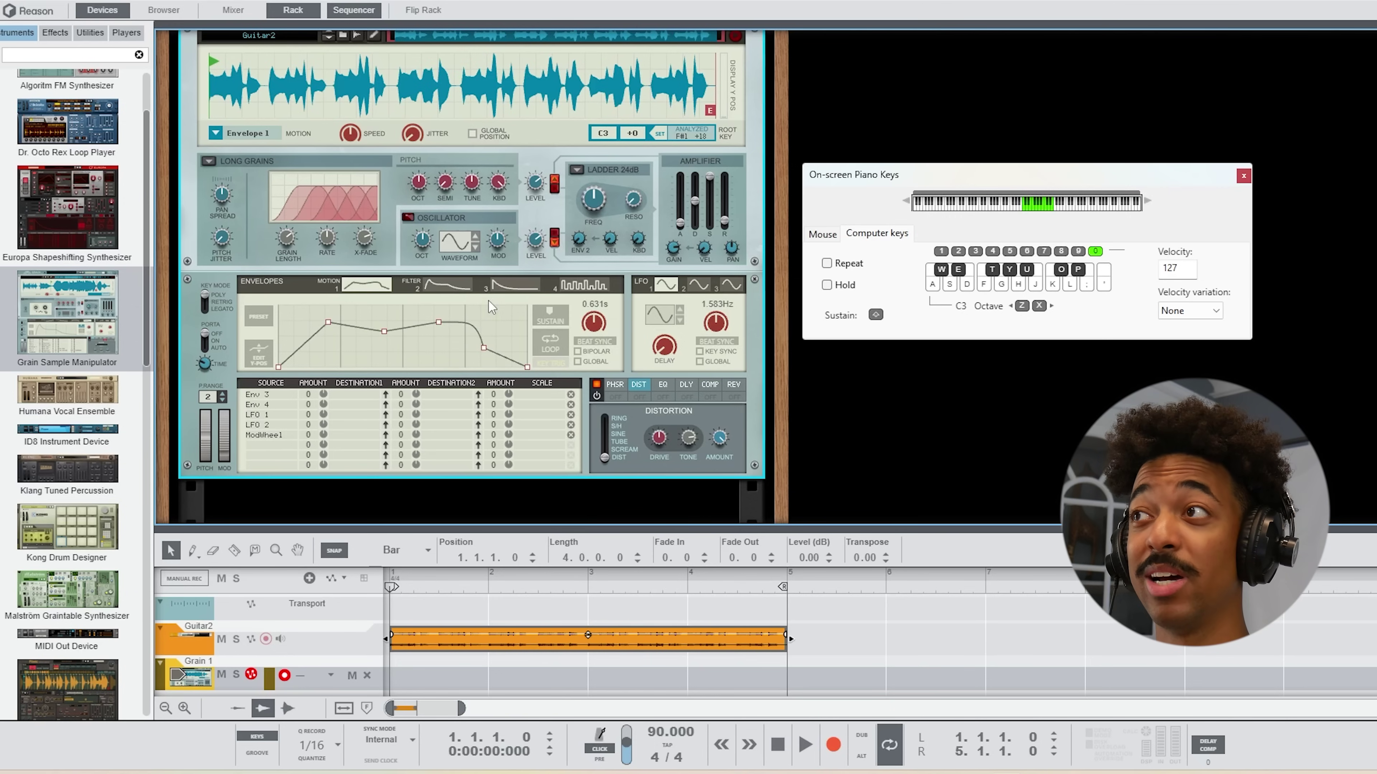
Try the decaying-spike preset for the motion envelope, replace it with the single sine-wave preset, and audition it with two notes.
left_click(258, 325)
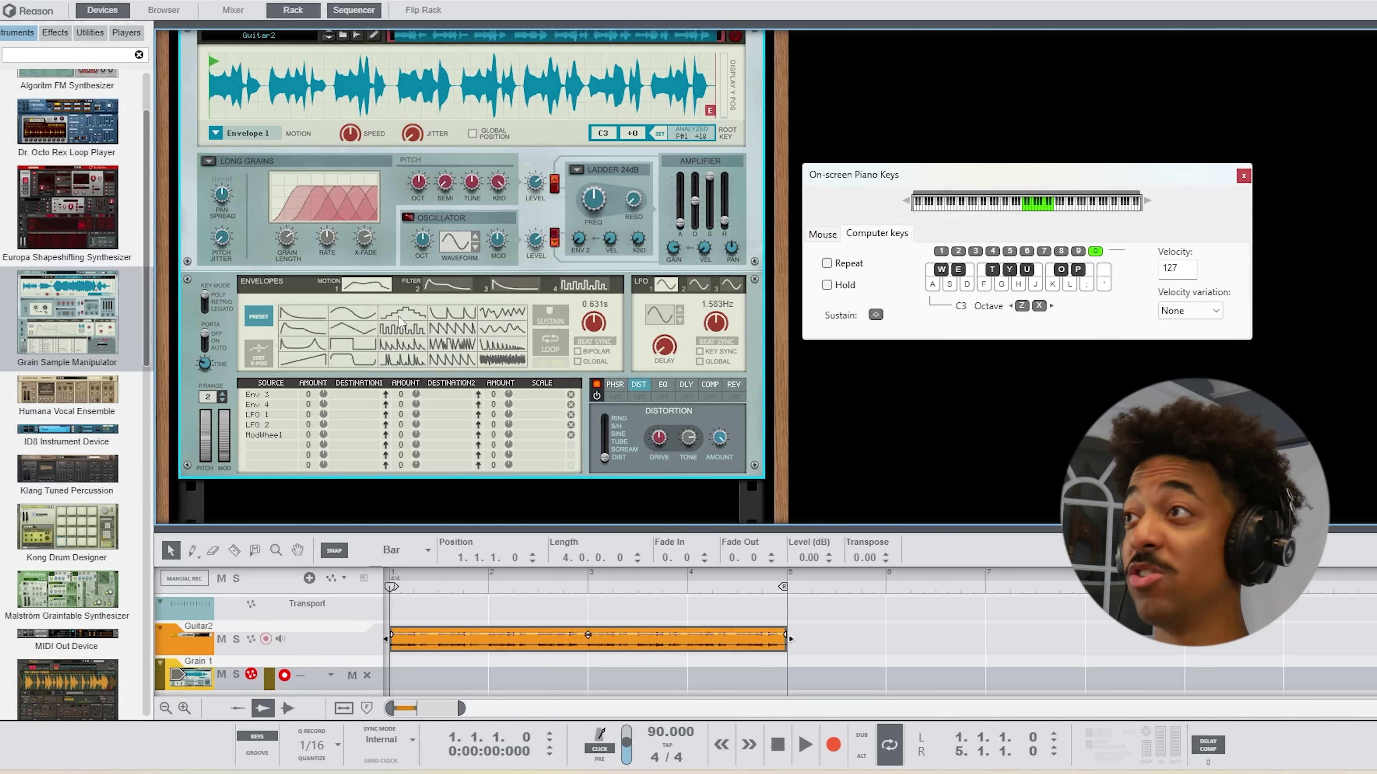
left_click(402, 344)
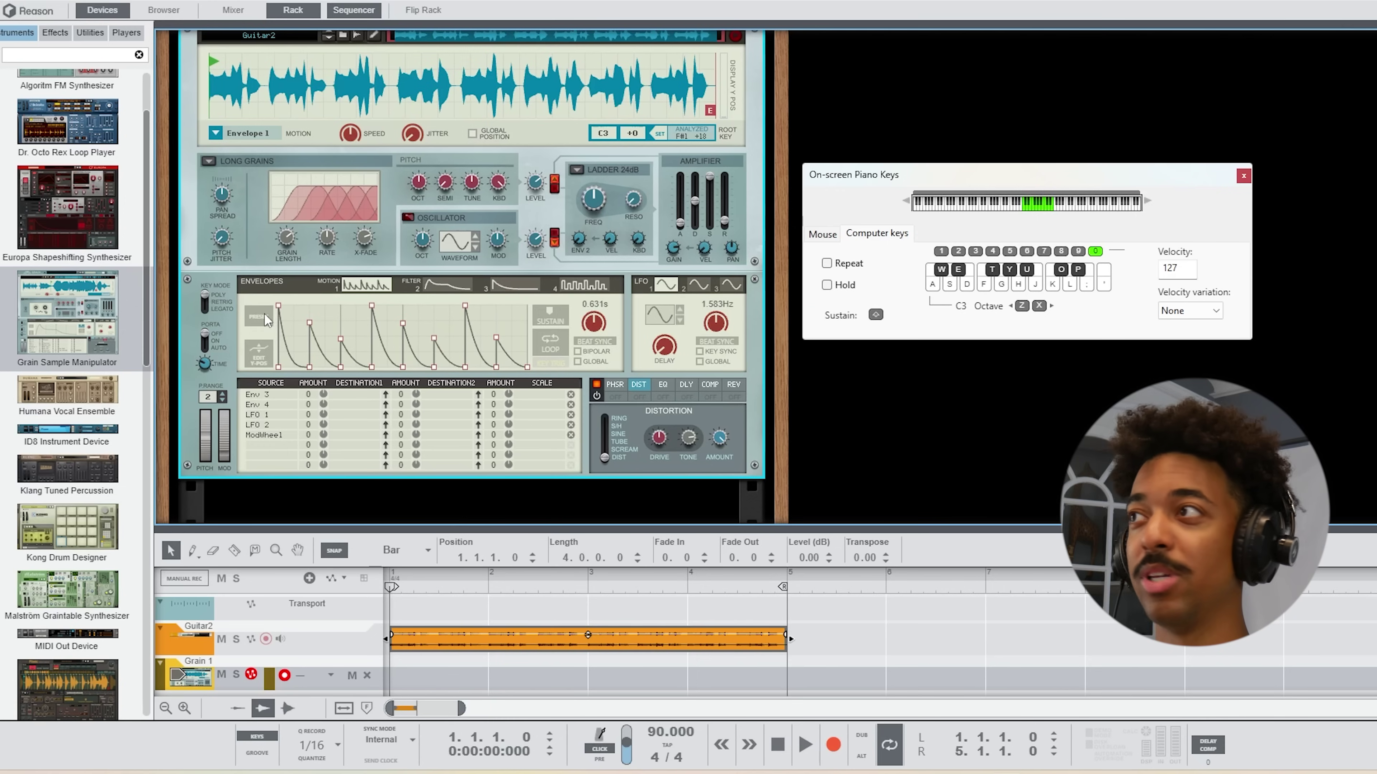
left_click(255, 317)
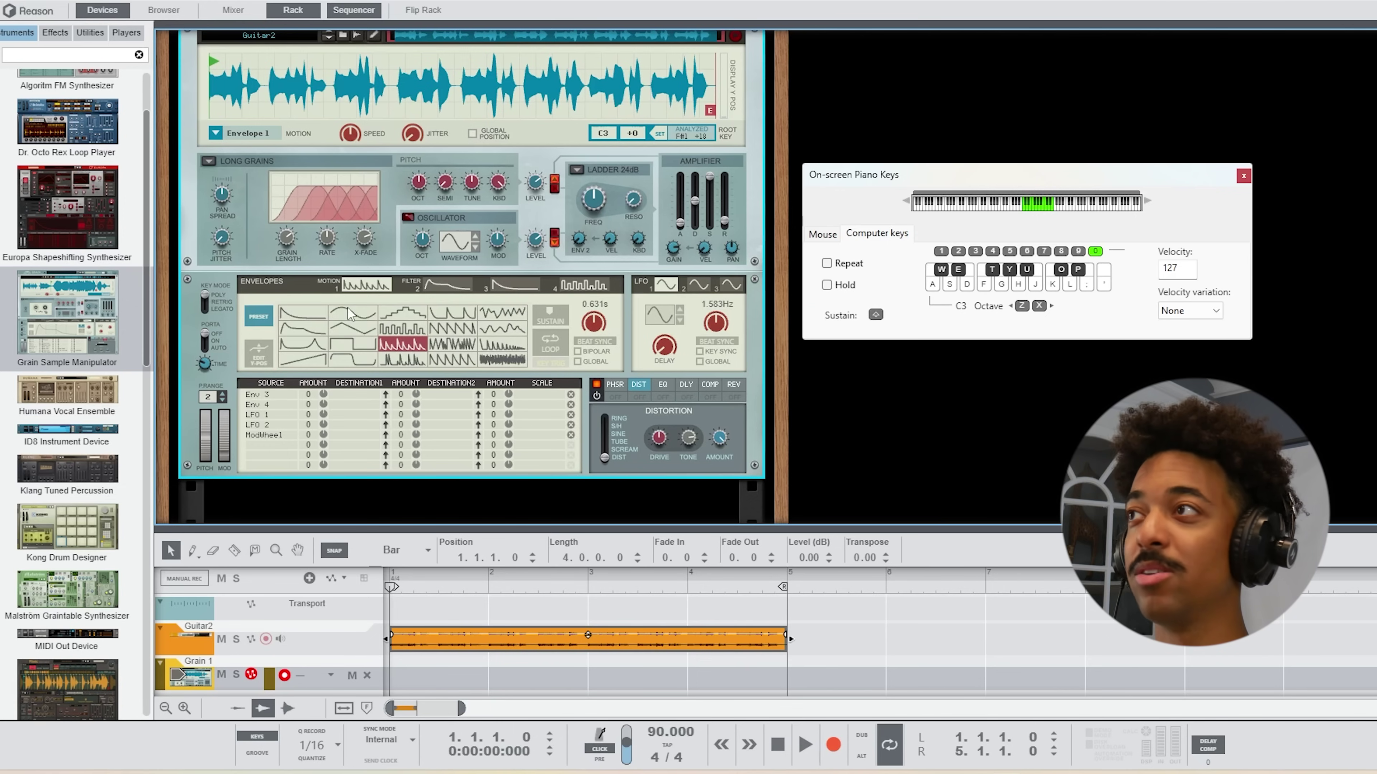
left_click(349, 317)
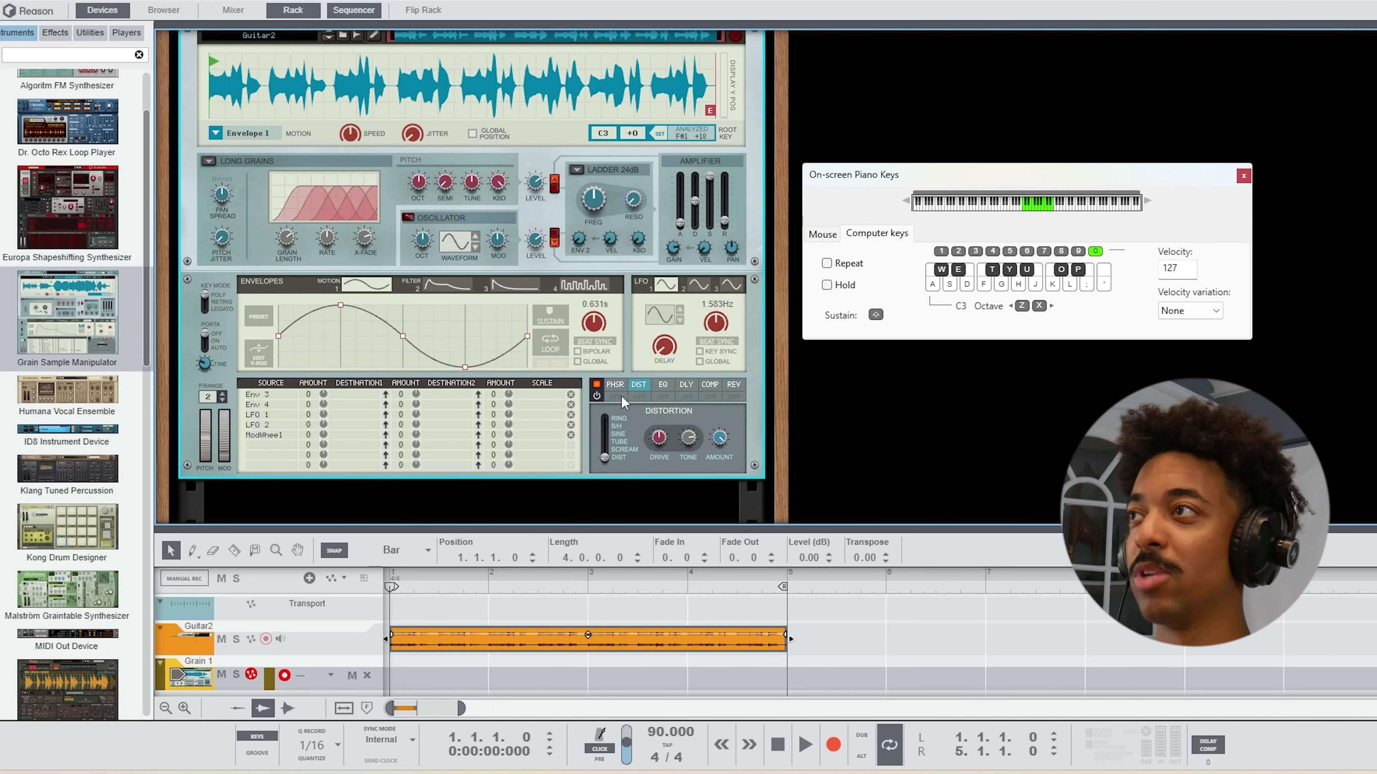
key("g")
key("d")
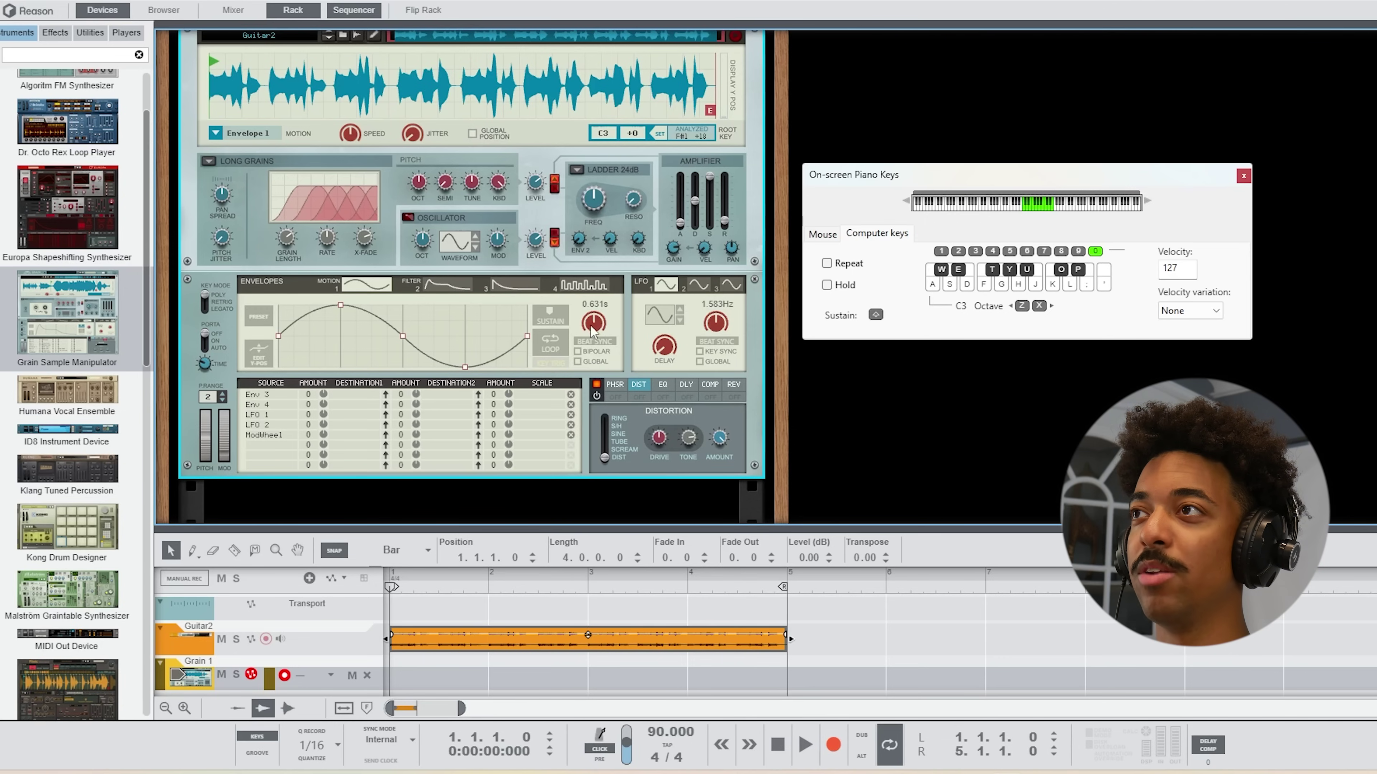
Lengthen the motion envelope's time to 8.883 s and audition the slower sample movement with several notes.
left_click_drag(593, 319, 535, 398)
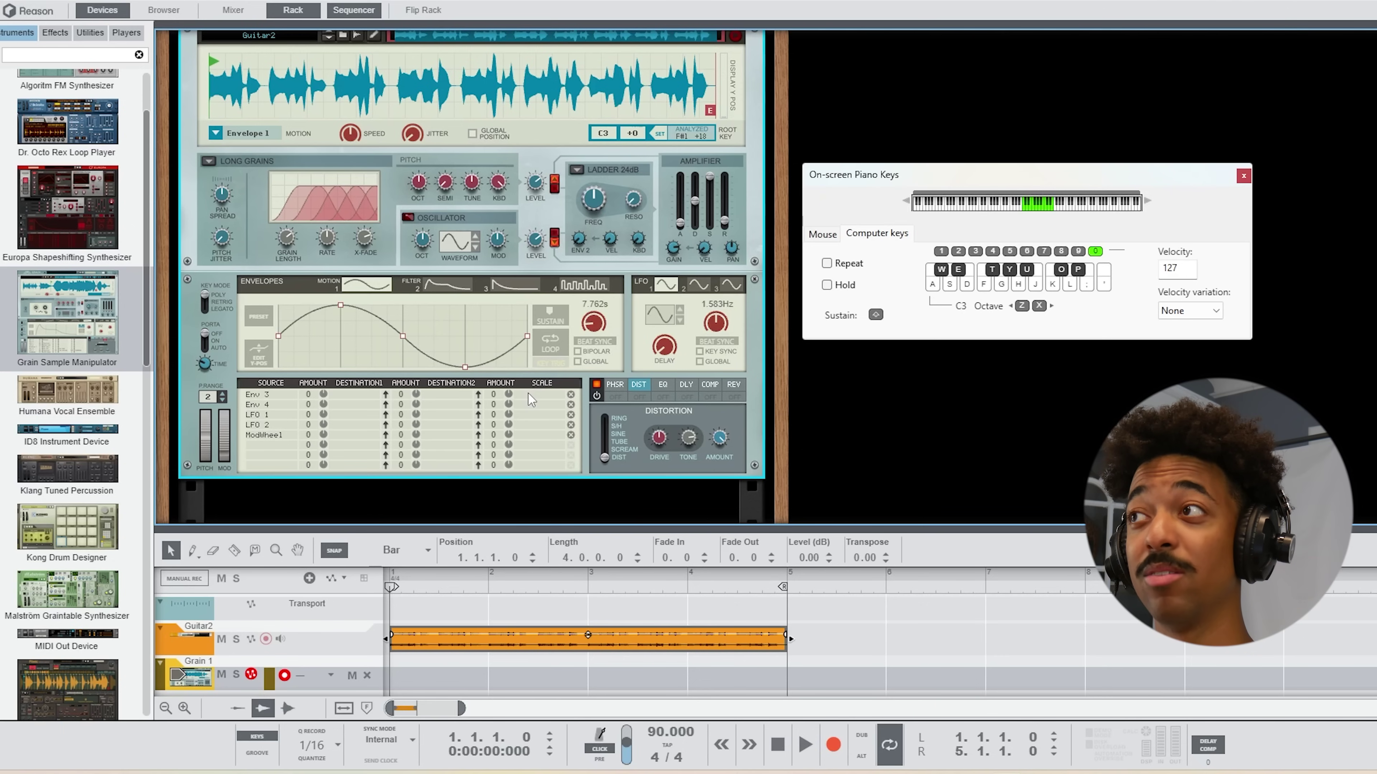
left_click_drag(528, 394, 526, 400)
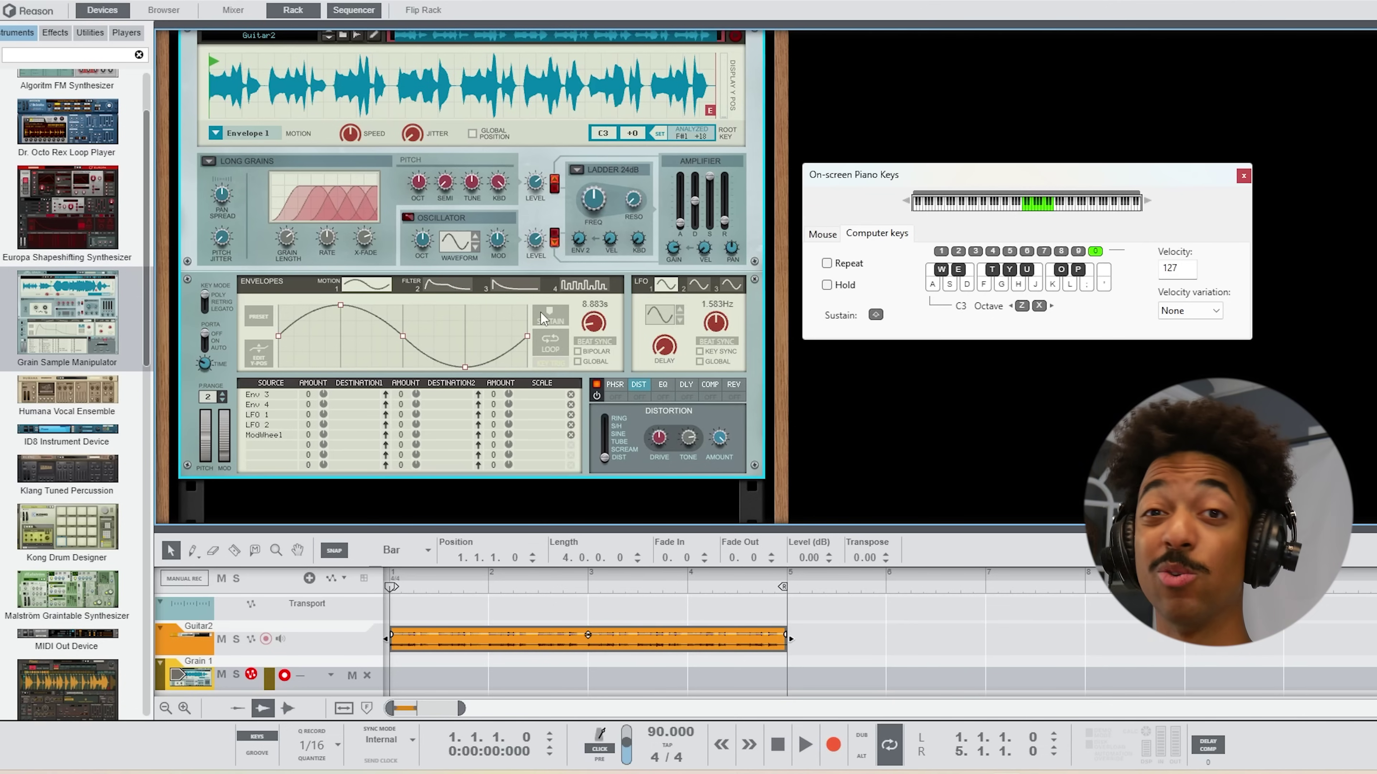
key("g")
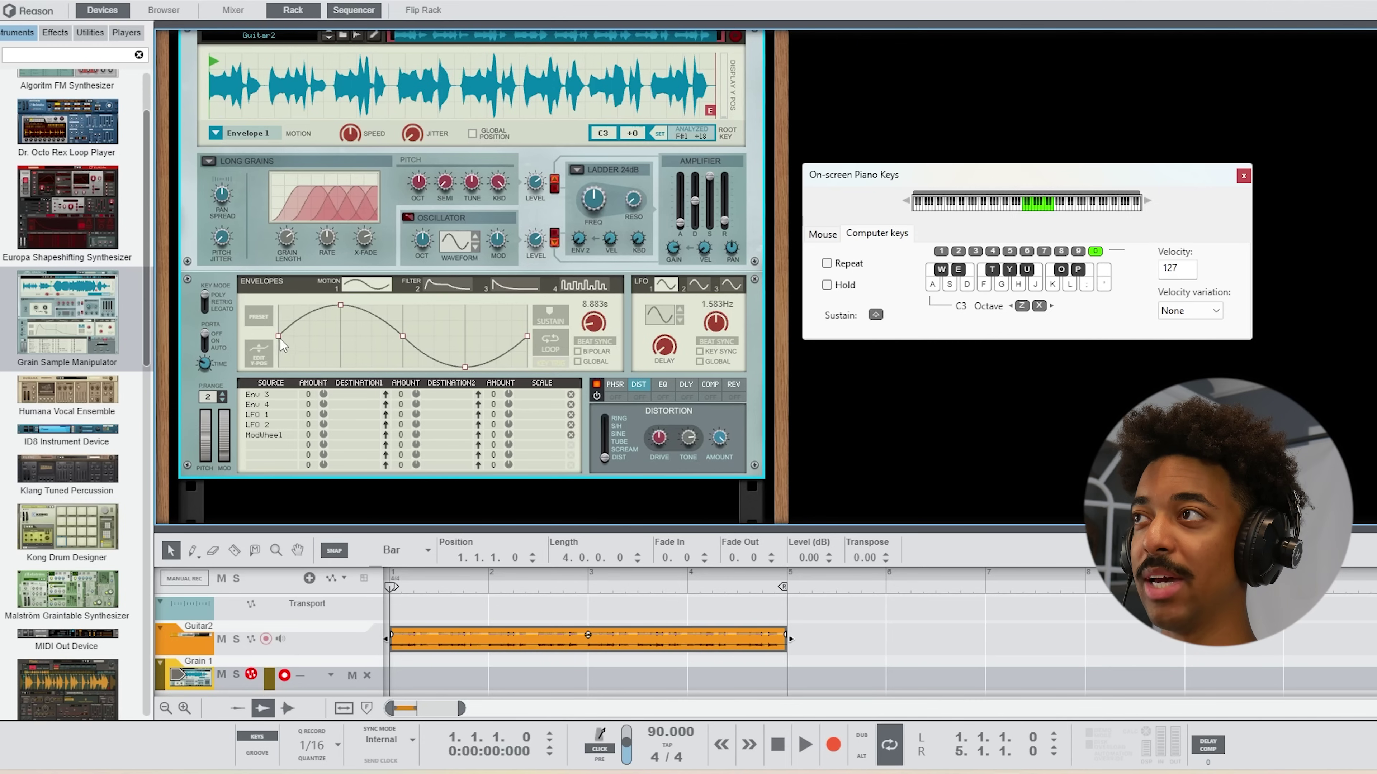
key("t")
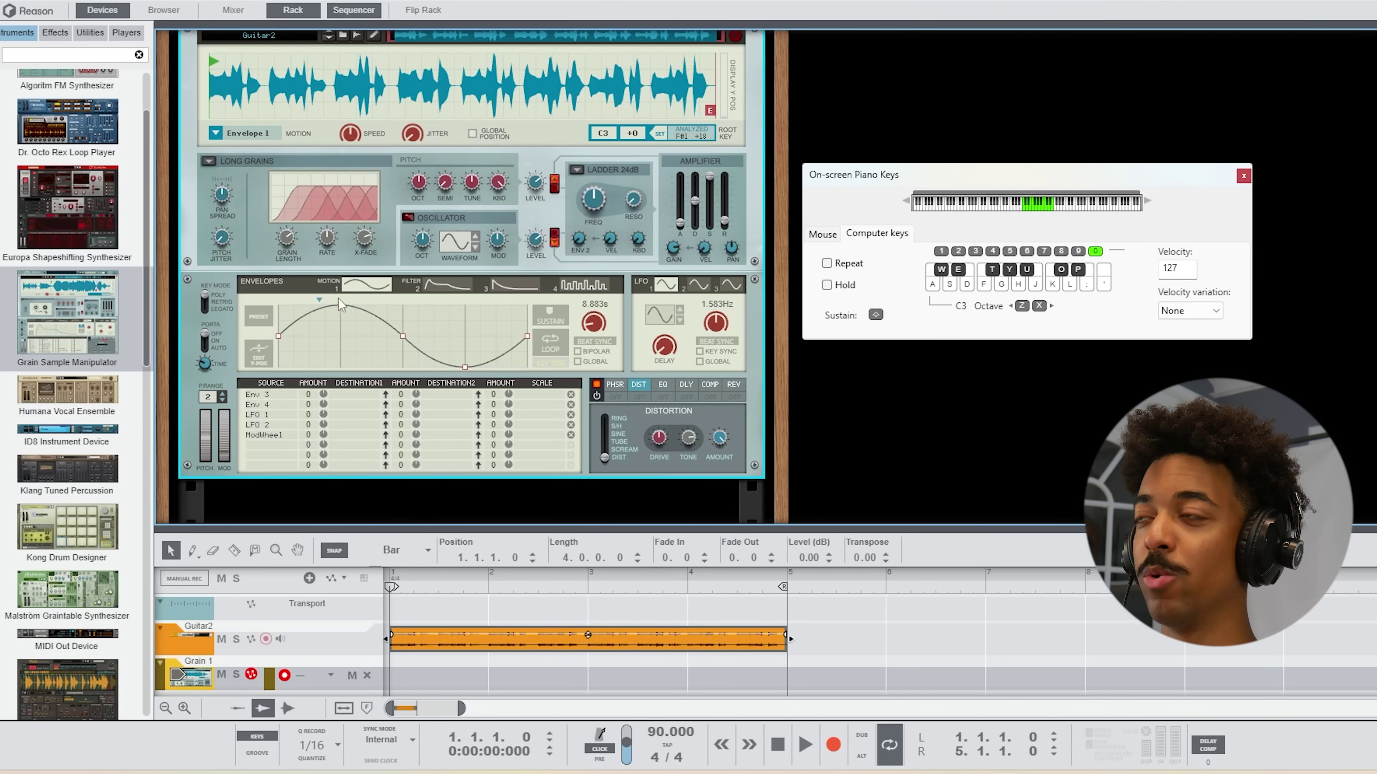
key("t")
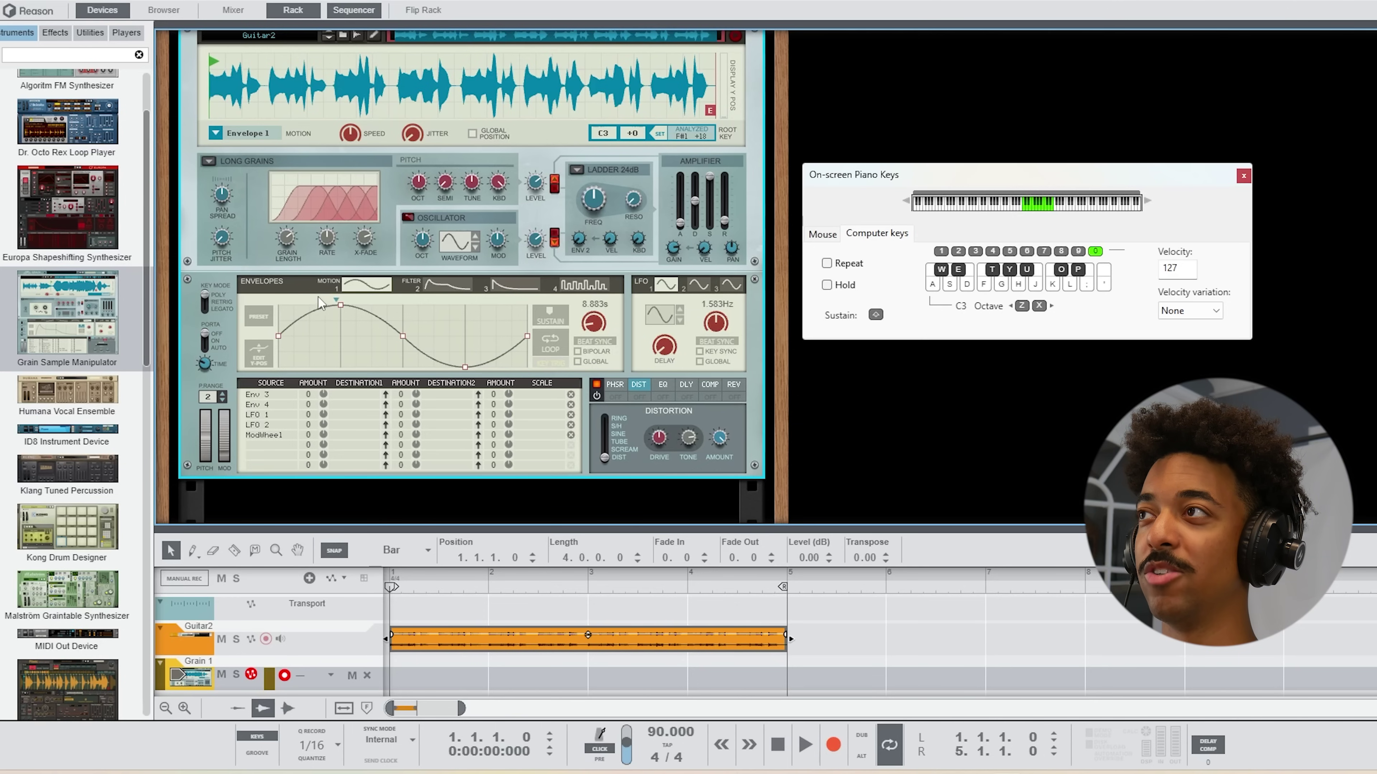
key("g")
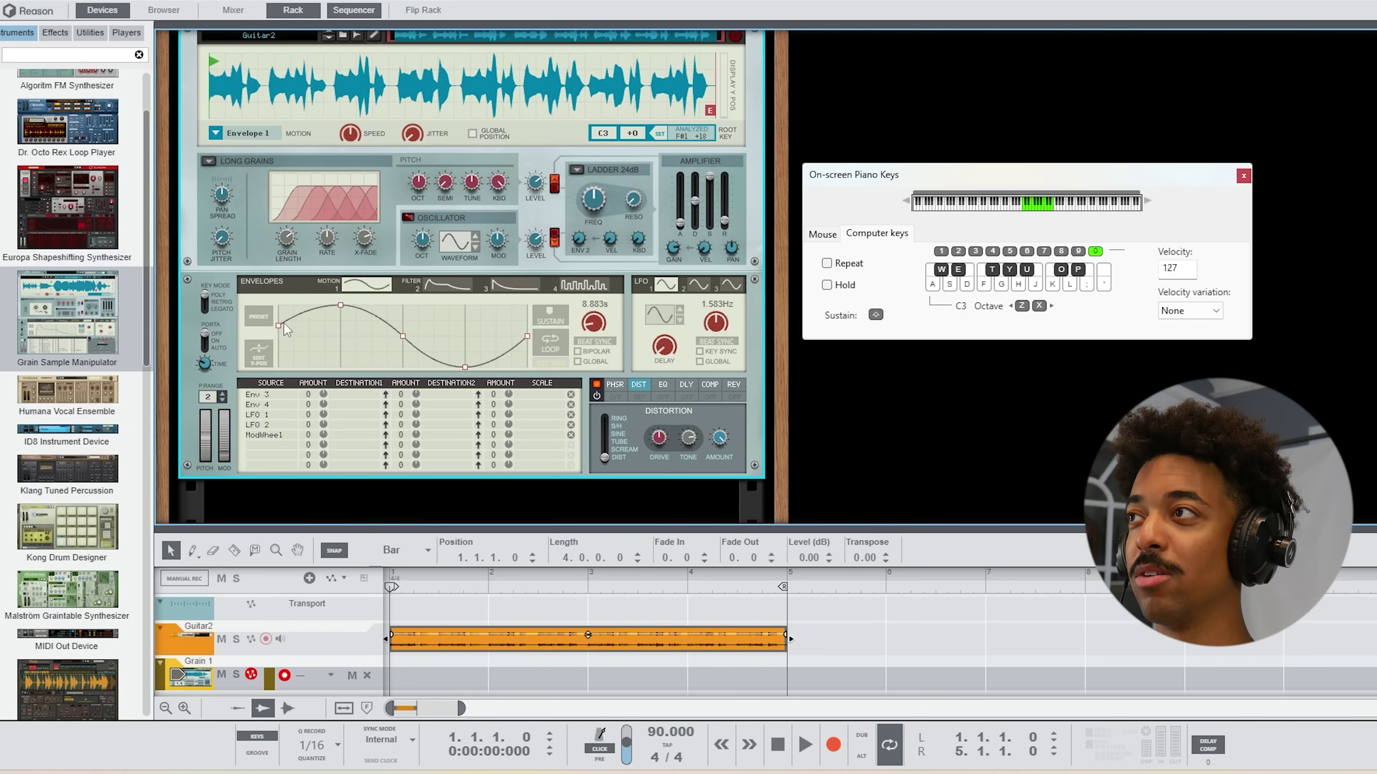
Reshape the motion envelope into a gradual downward slope, extend its time to 19.95 s, and audition it with test notes.
left_click_drag(339, 305, 405, 334)
left_click_drag(465, 366, 475, 343)
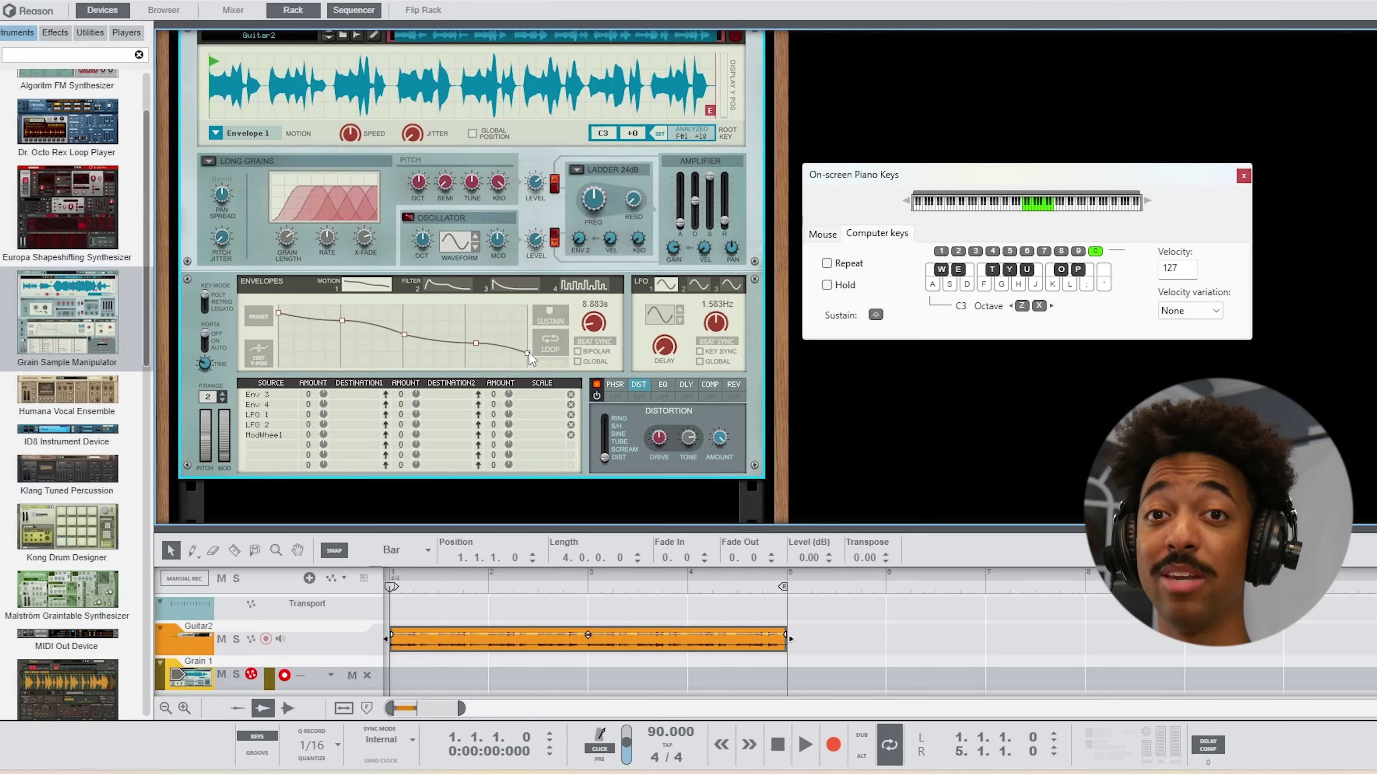
key("a")
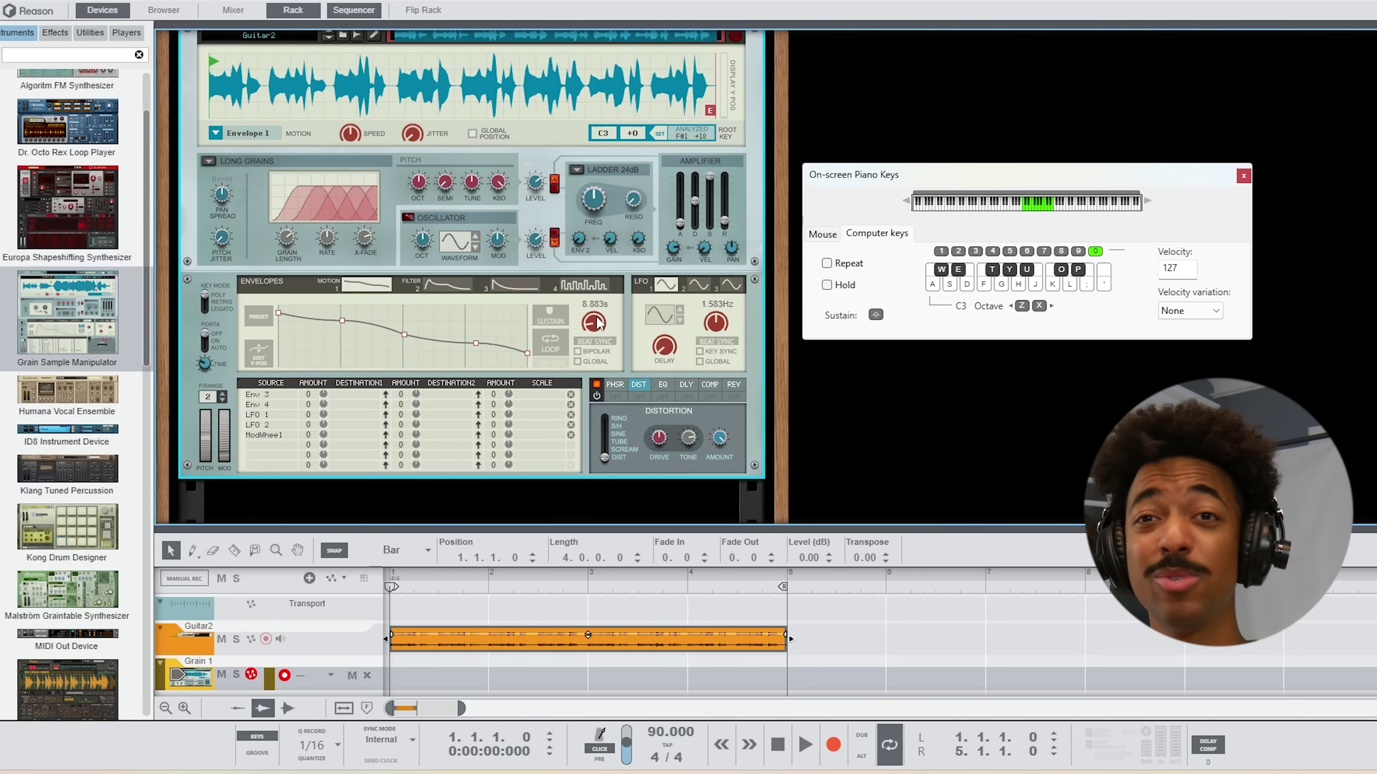
left_click_drag(597, 318, 594, 335)
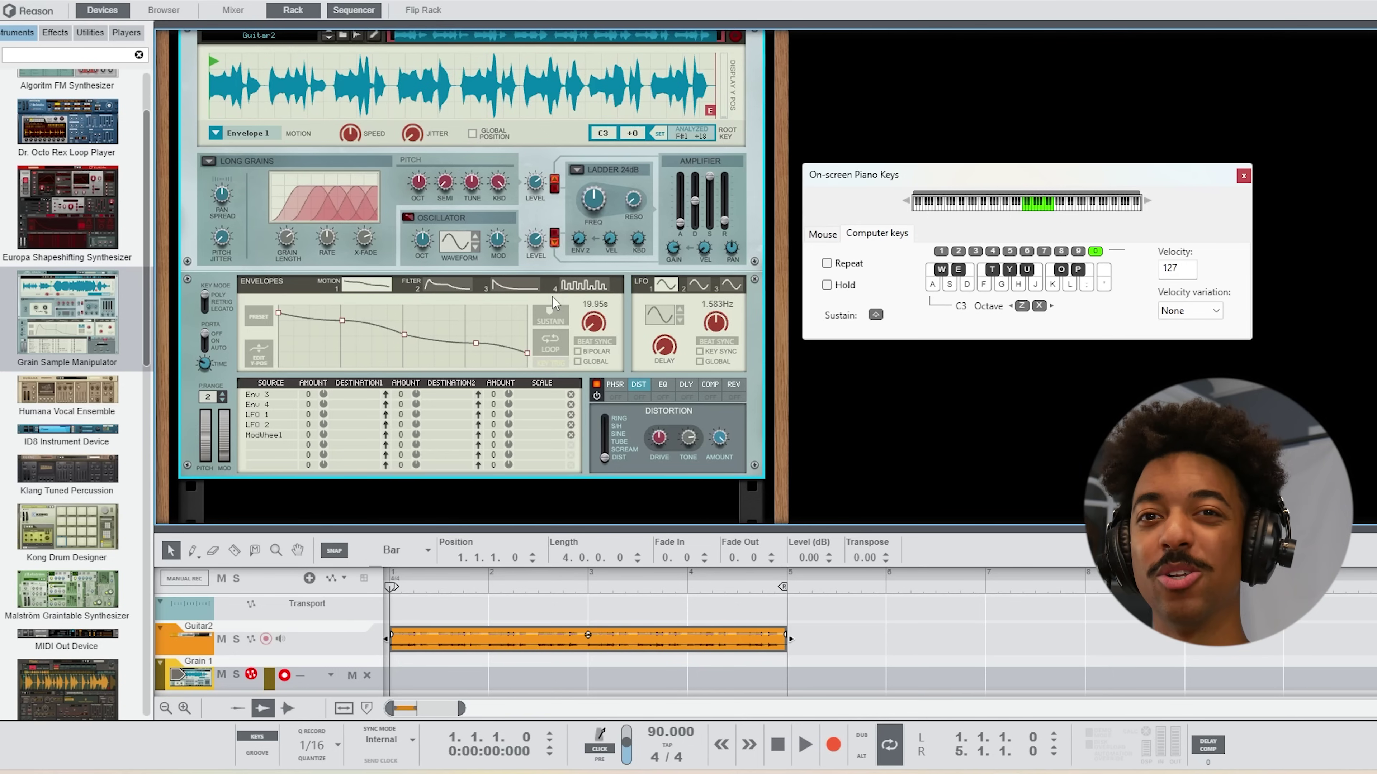
key("f")
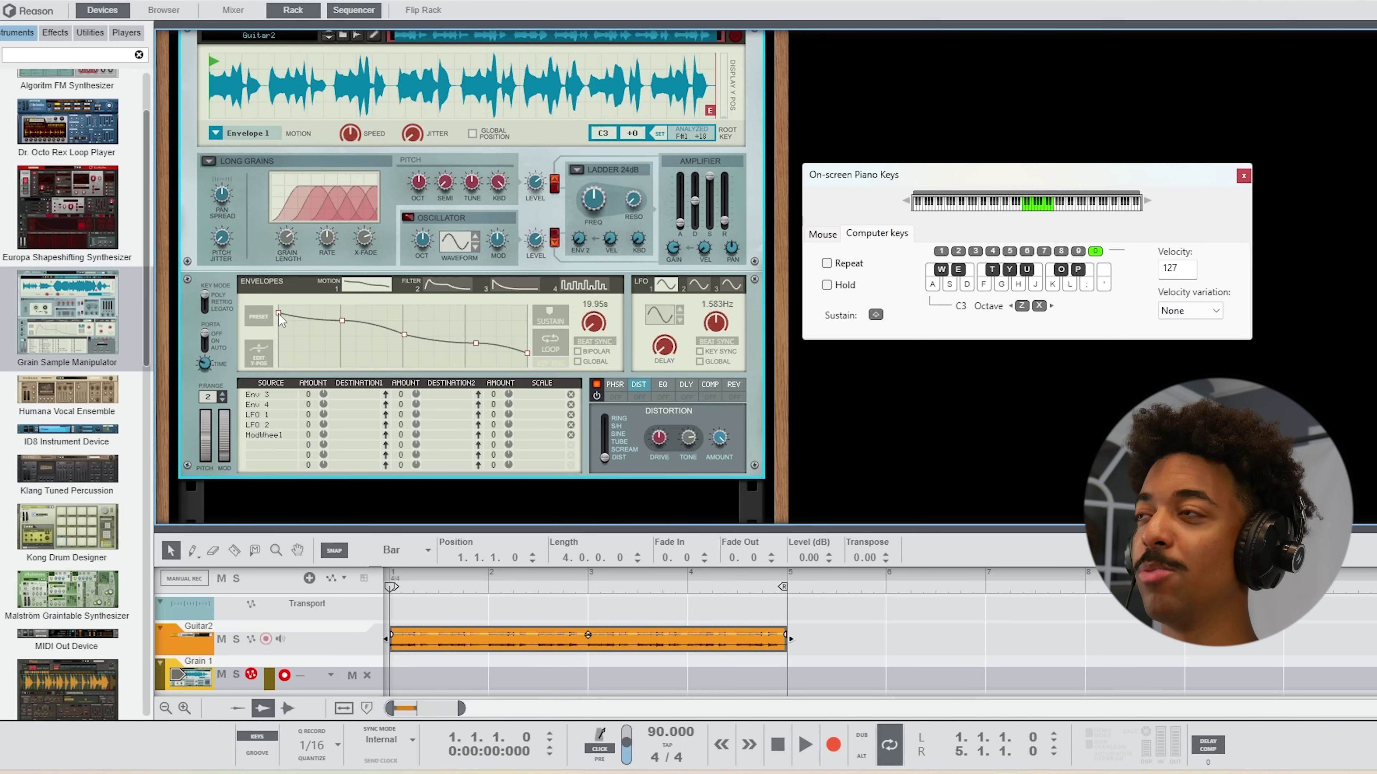
Try a low starting point for the motion envelope, return it near the maximum, audition it, and straighten the first segment.
left_click_drag(279, 314, 279, 343)
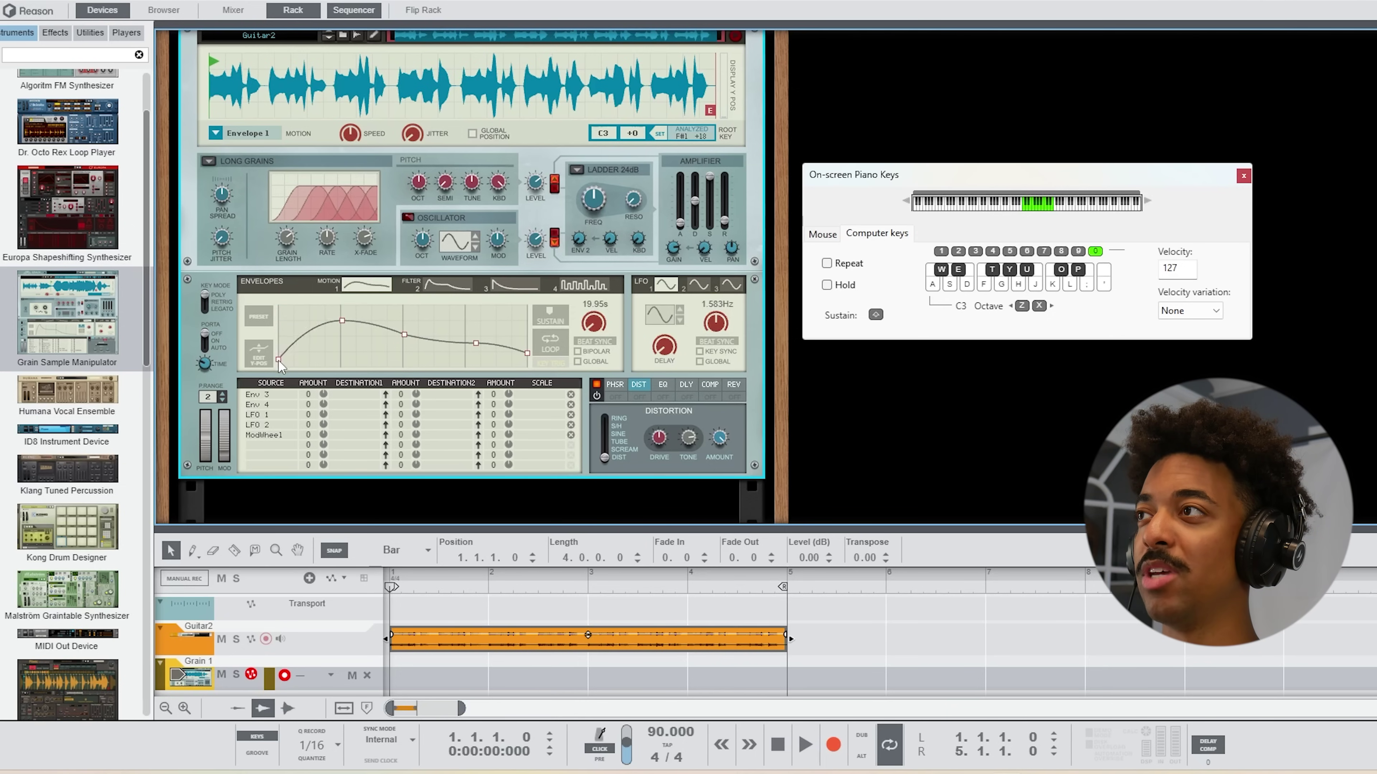
mouse_move(281, 332)
left_mouse_down()
mouse_move(284, 312)
mouse_move(278, 357)
left_mouse_up()
key("t")
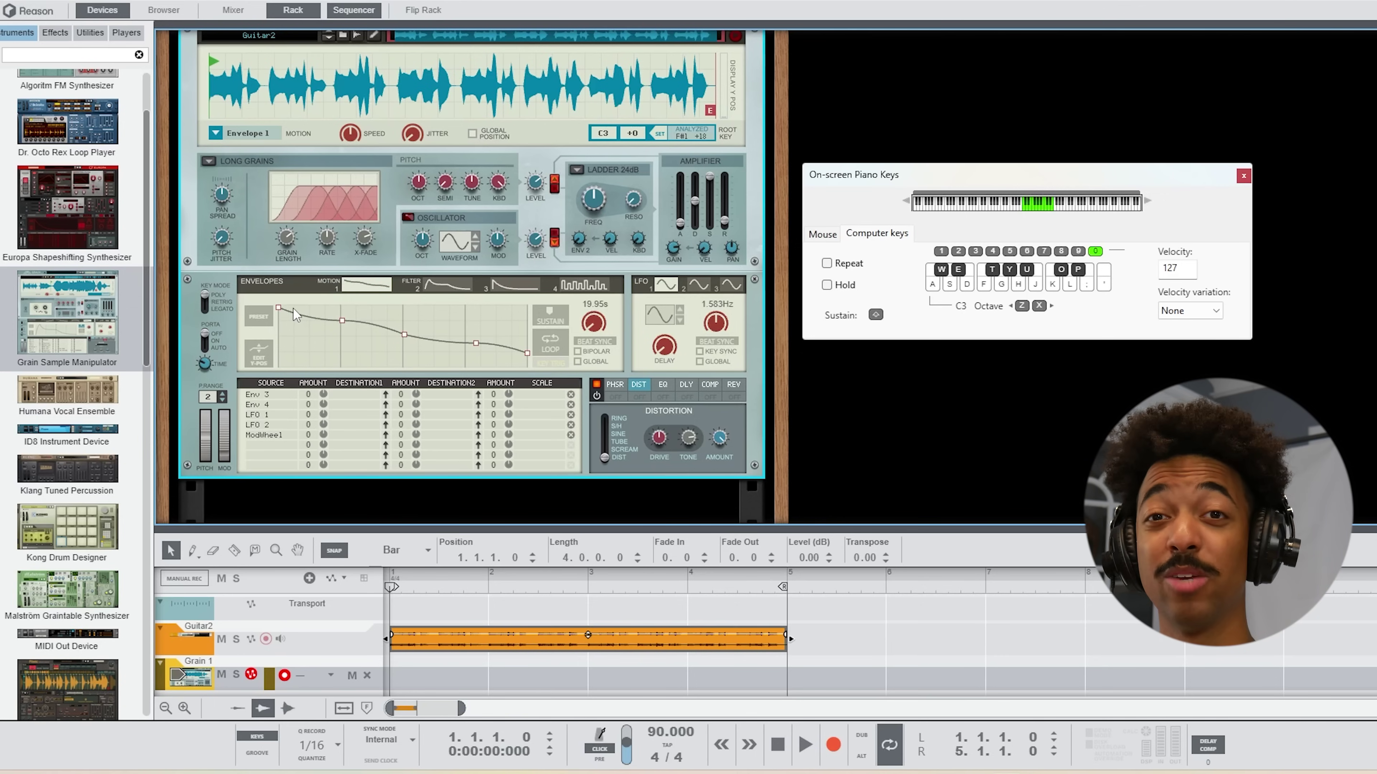
key("f")
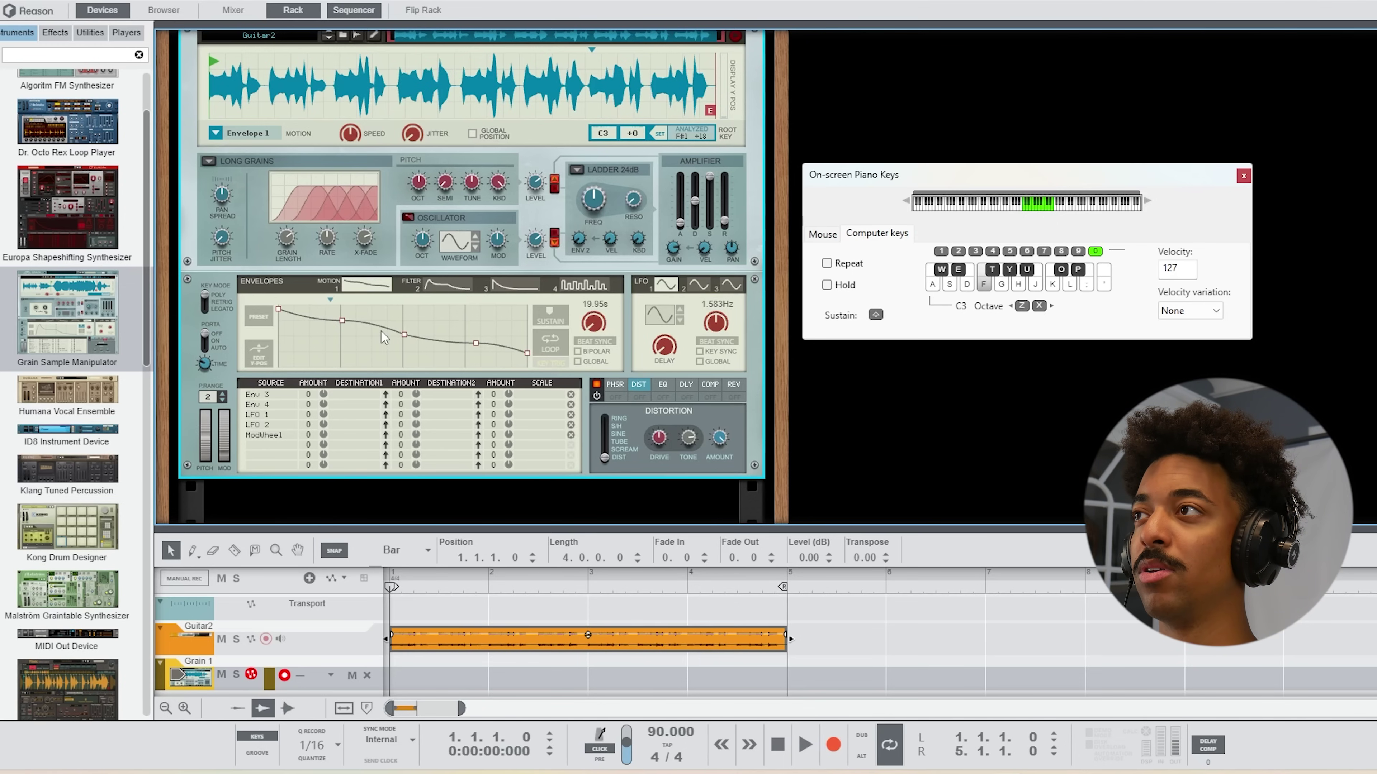
left_click_drag(342, 318, 341, 320)
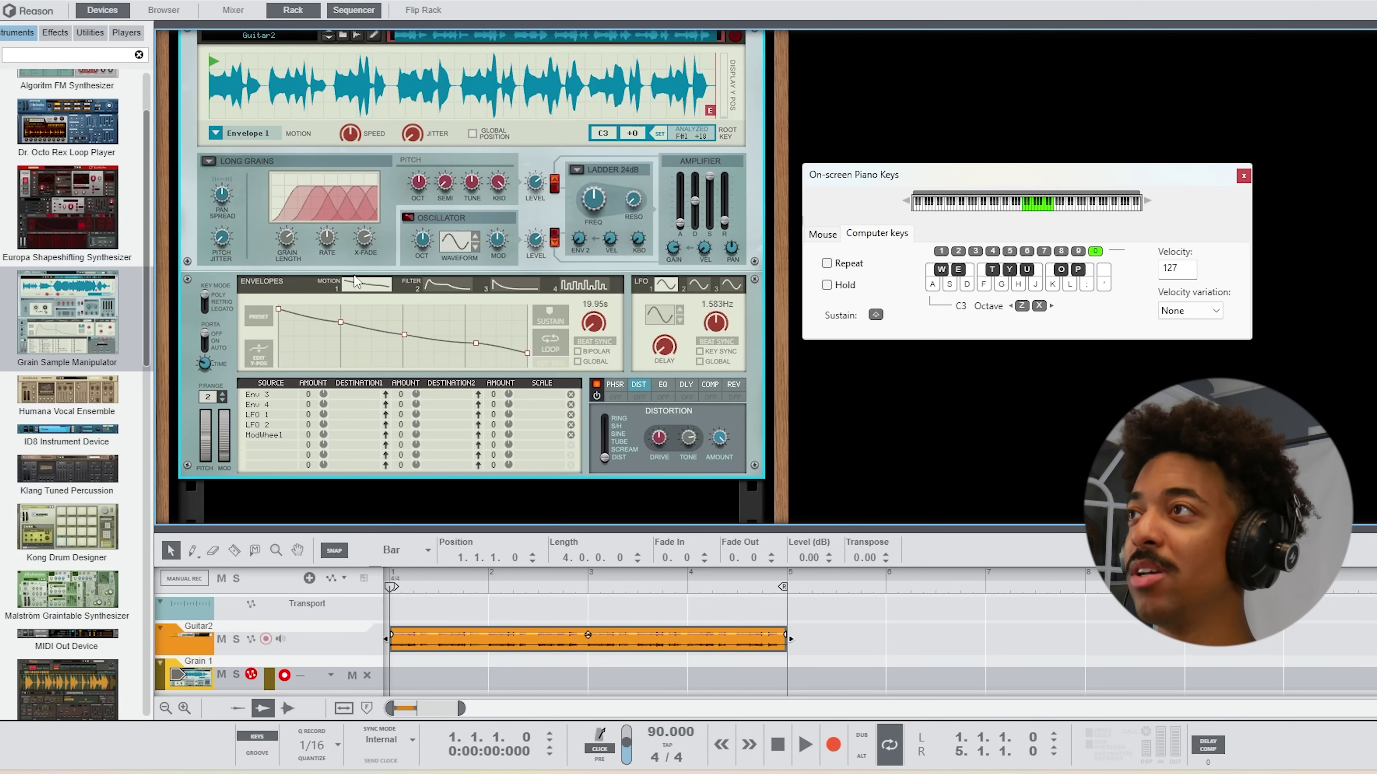
Show the filter envelope and Envelope 3, and assign Grain Rate/Spacing as the first destination of Env 3 in the modulation matrix.
left_click(432, 283)
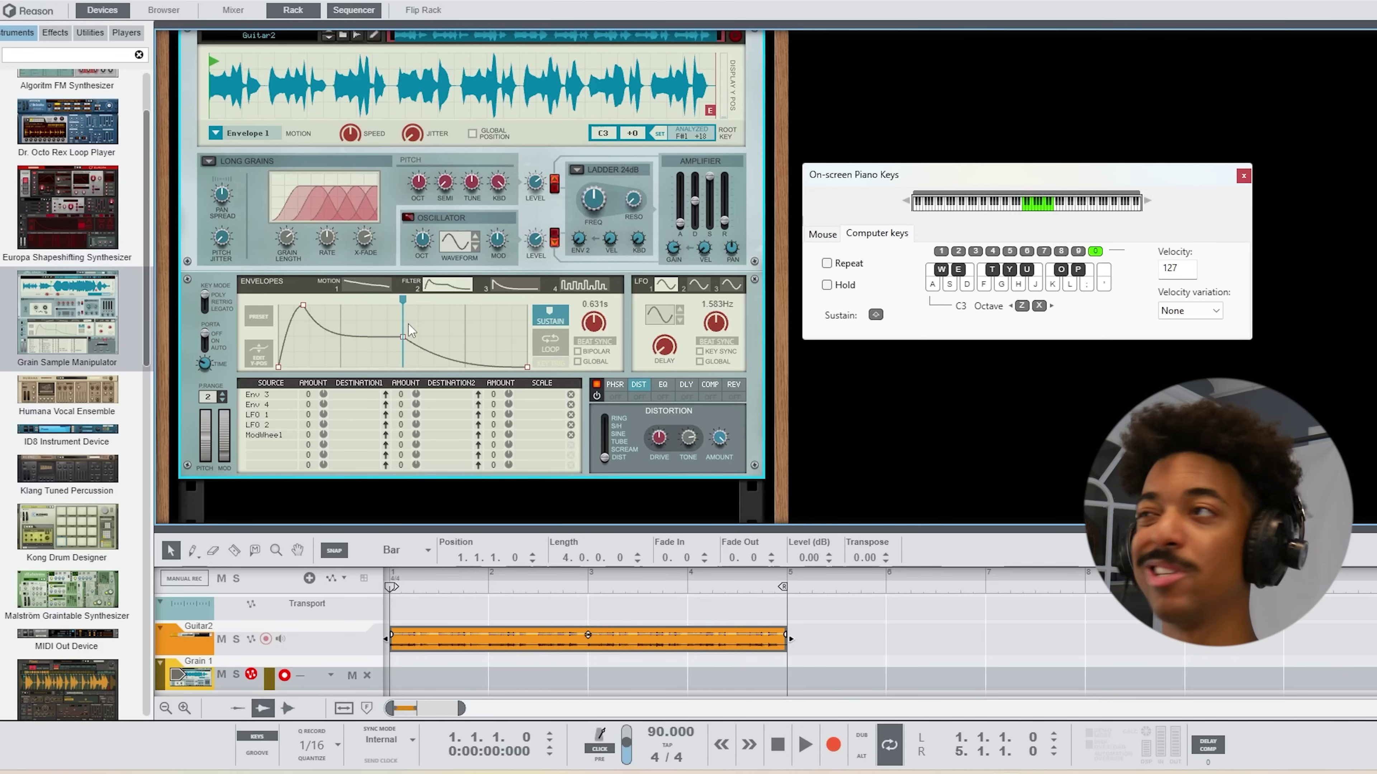
left_click(510, 286)
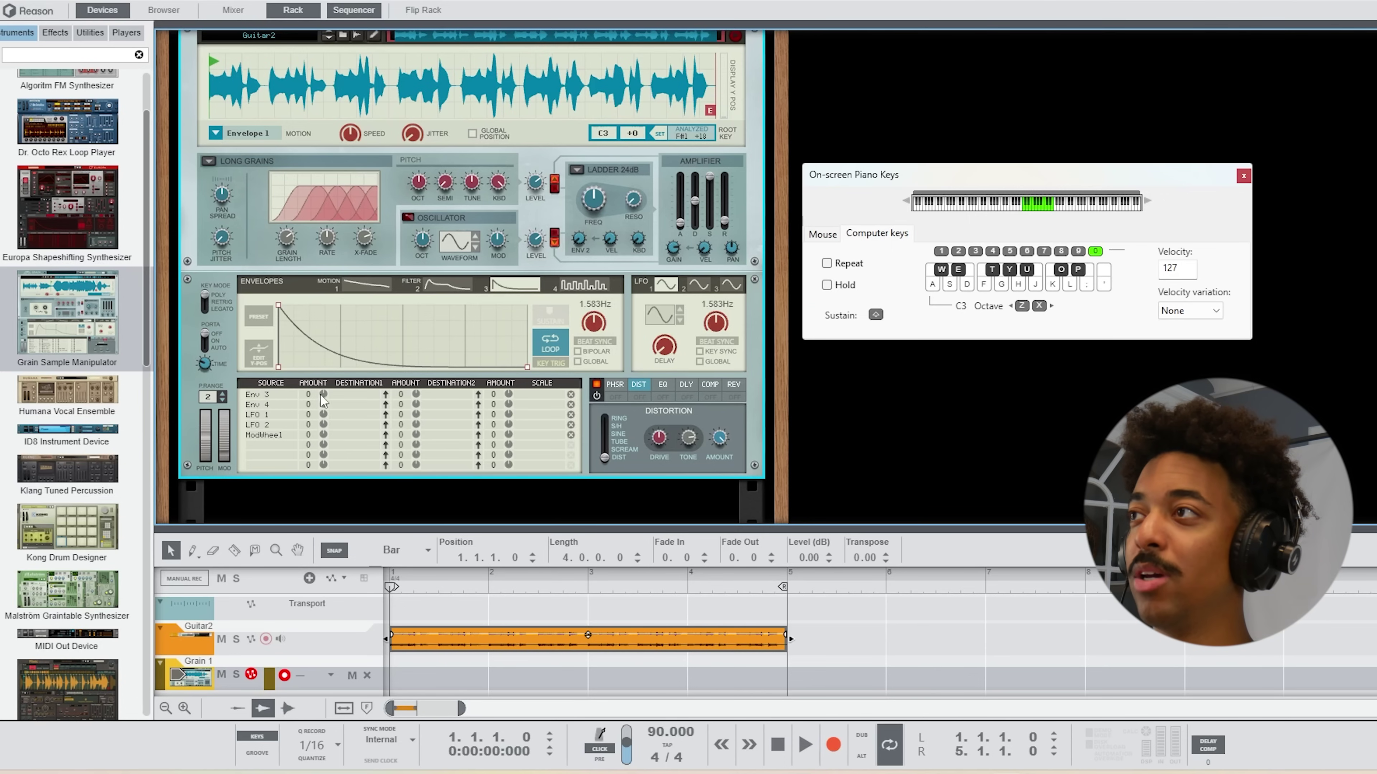
left_click(356, 393)
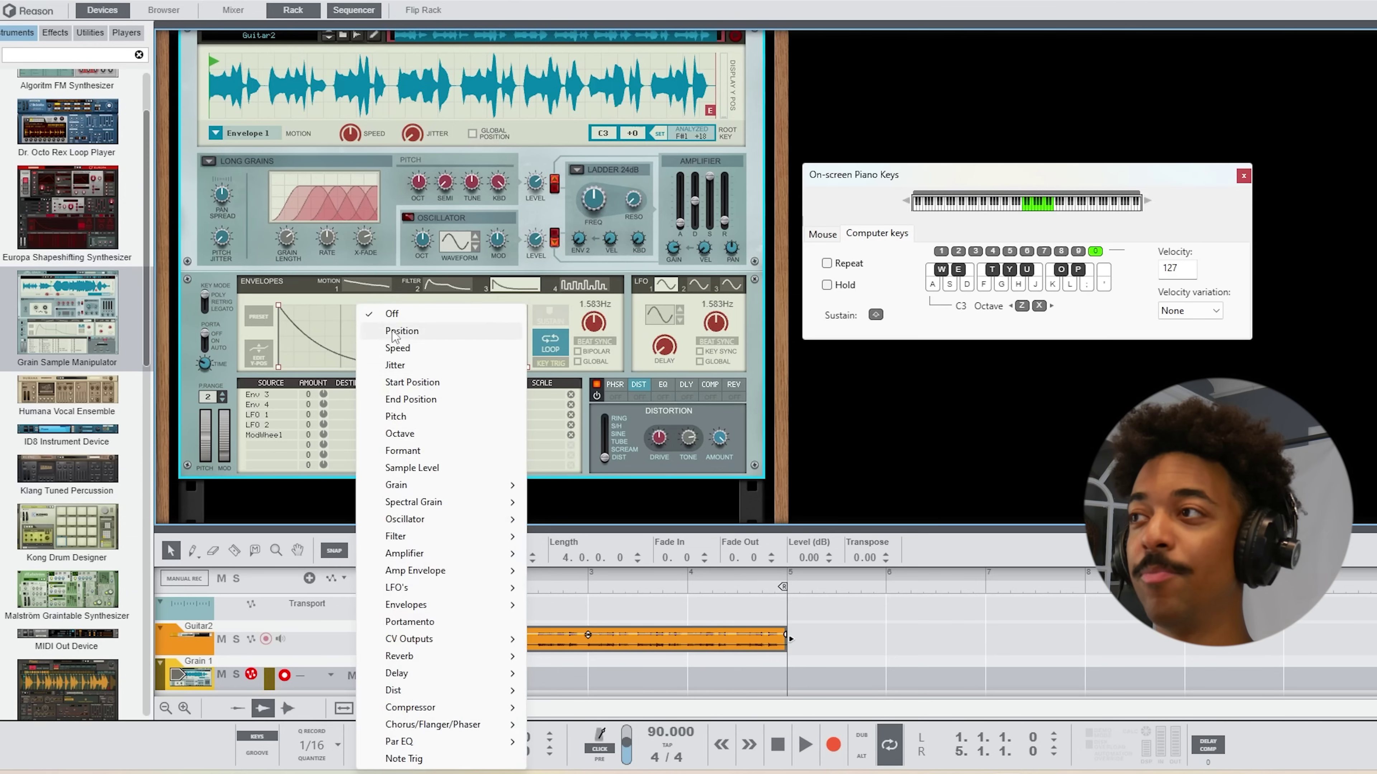
mouse_move(448, 707)
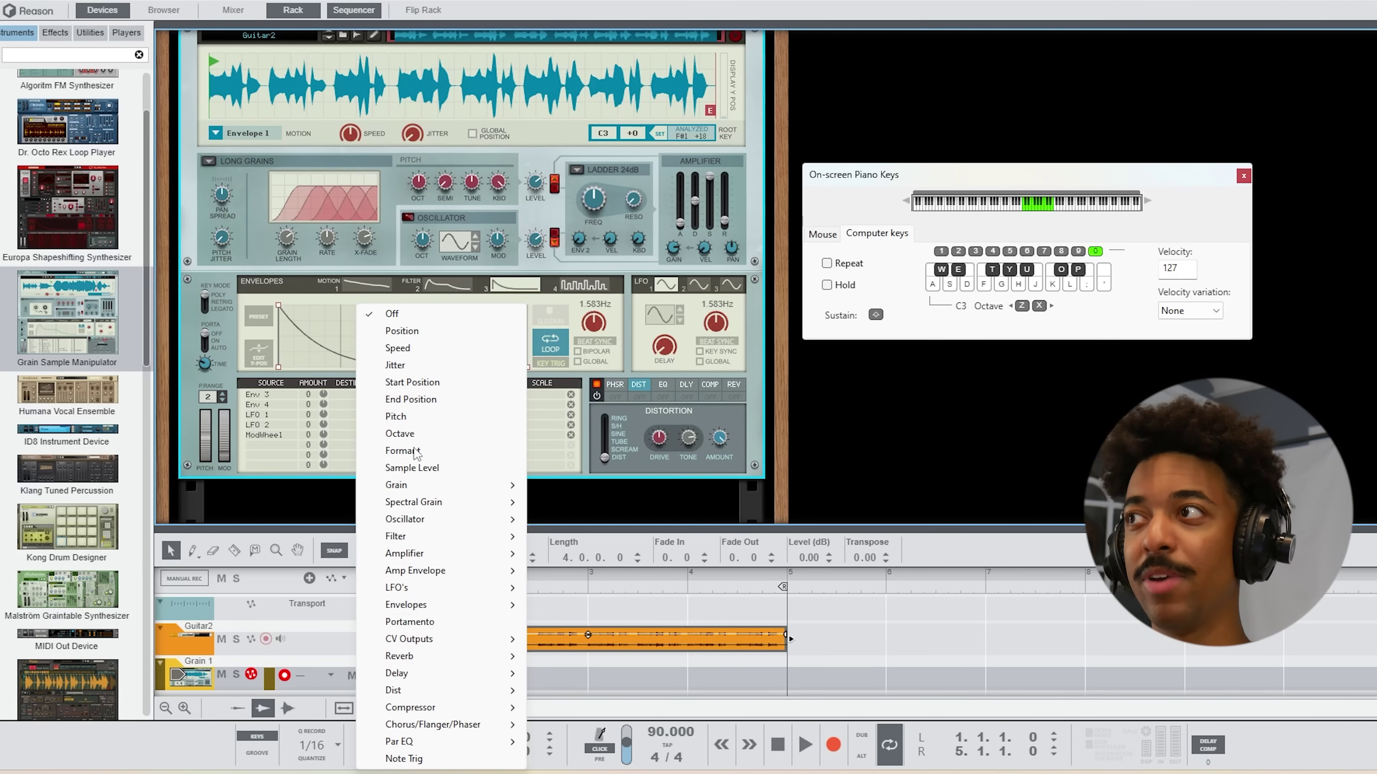
mouse_move(450, 607)
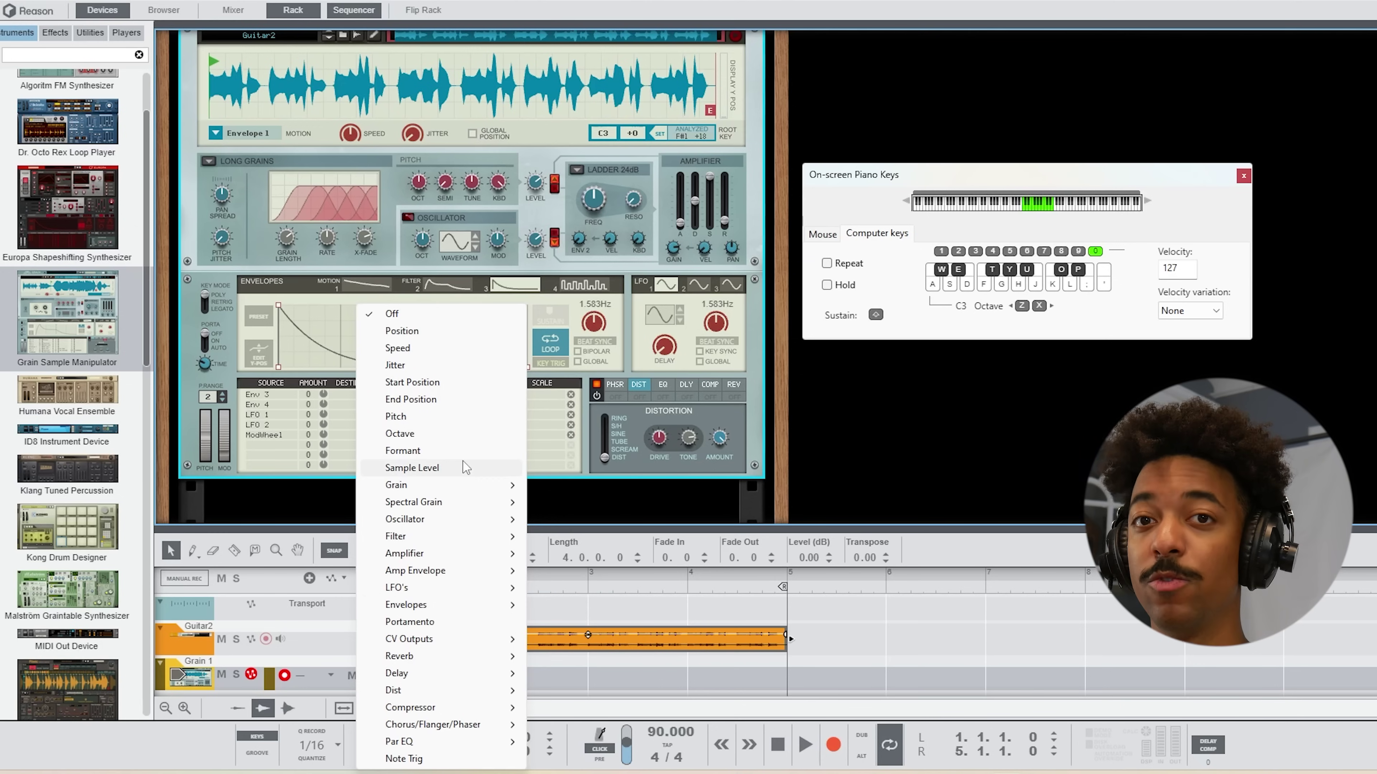
mouse_move(454, 503)
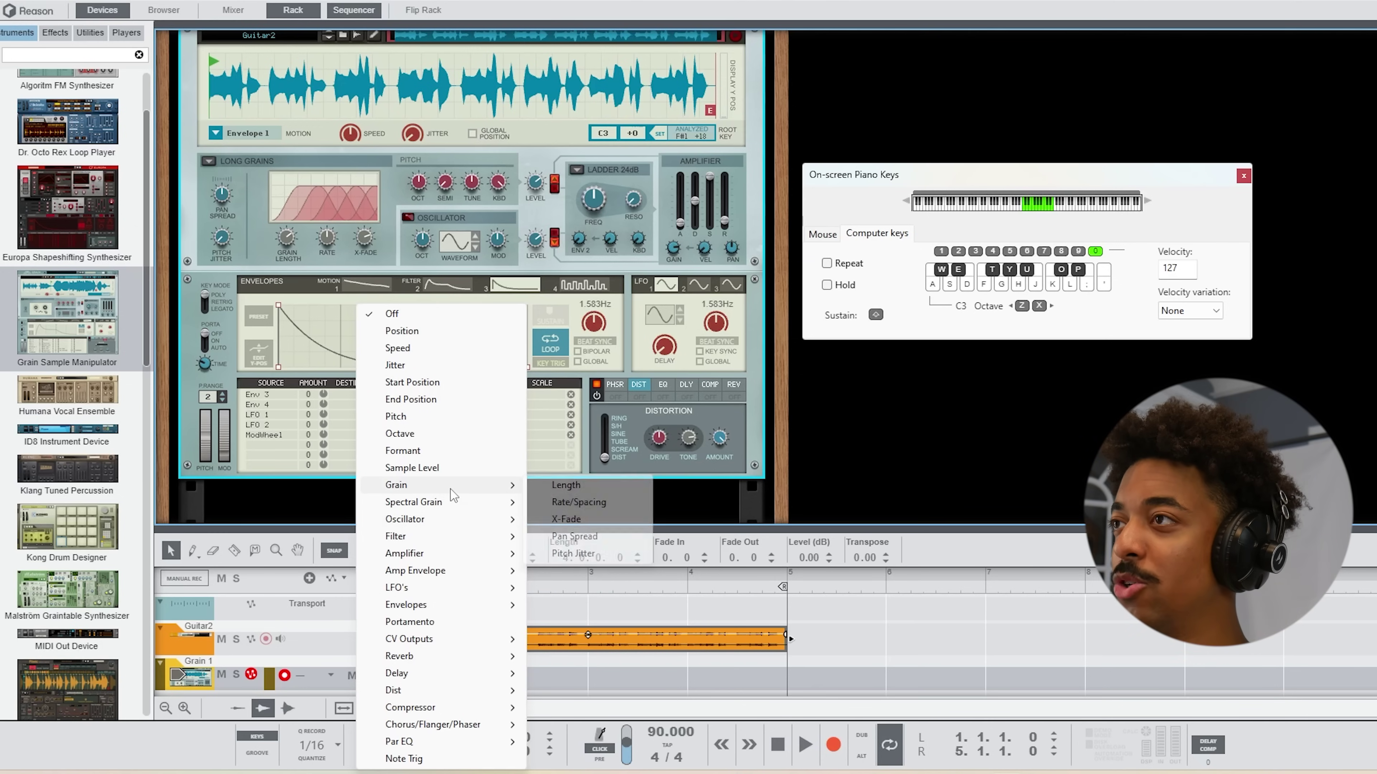
left_click(576, 503)
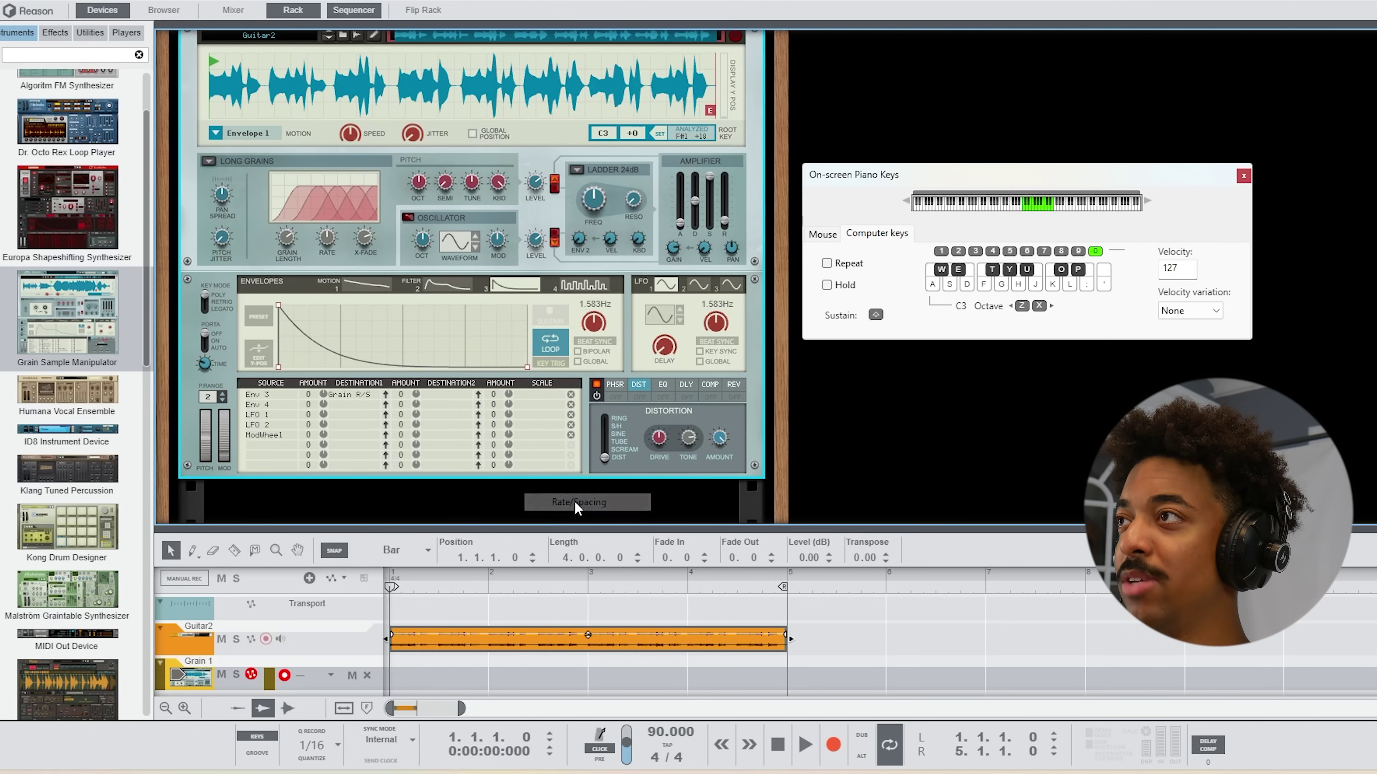
Try a lower Long Grains rate with a test note, and return the rate to its previous setting.
scroll(350, 332, "up", 2)
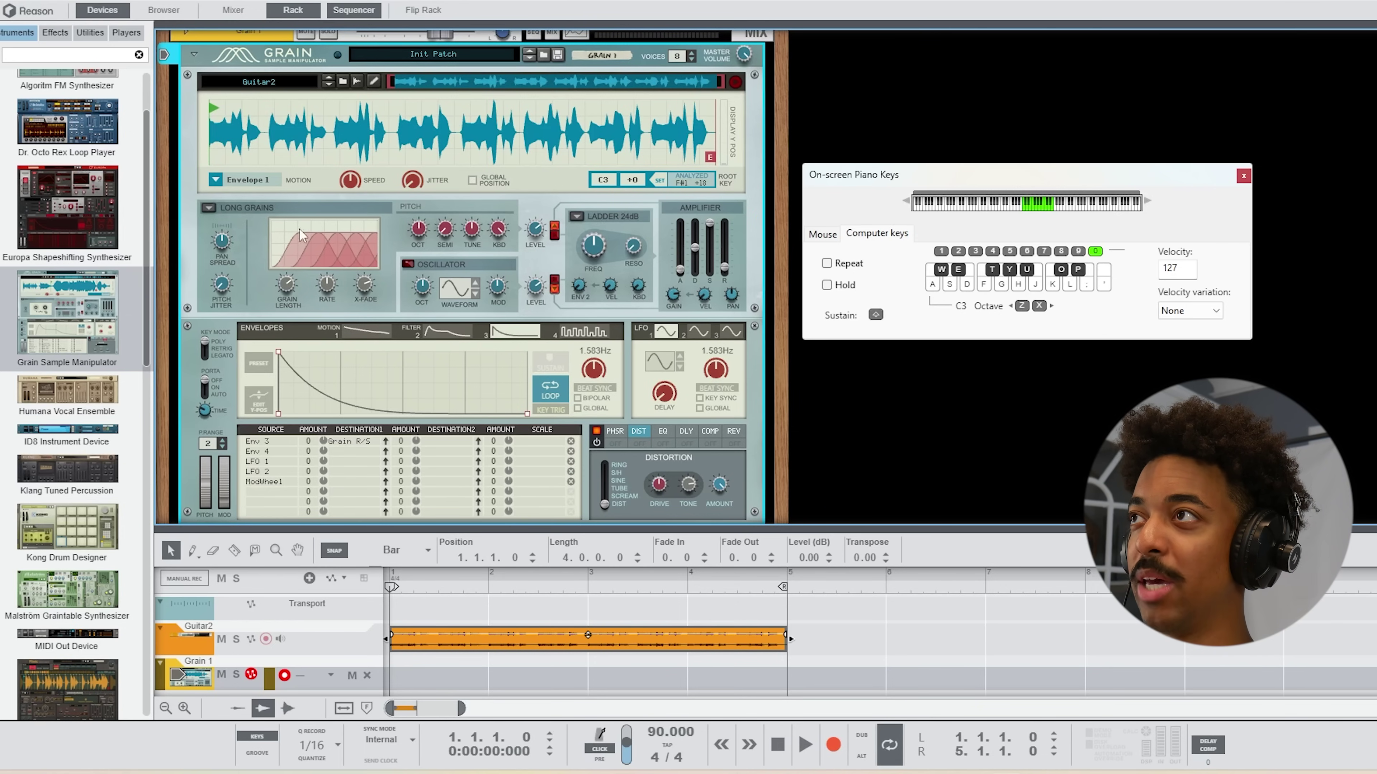
mouse_move(327, 290)
left_mouse_down()
mouse_move(374, 265)
mouse_move(346, 302)
mouse_move(394, 256)
mouse_move(341, 304)
left_mouse_up()
key("a")
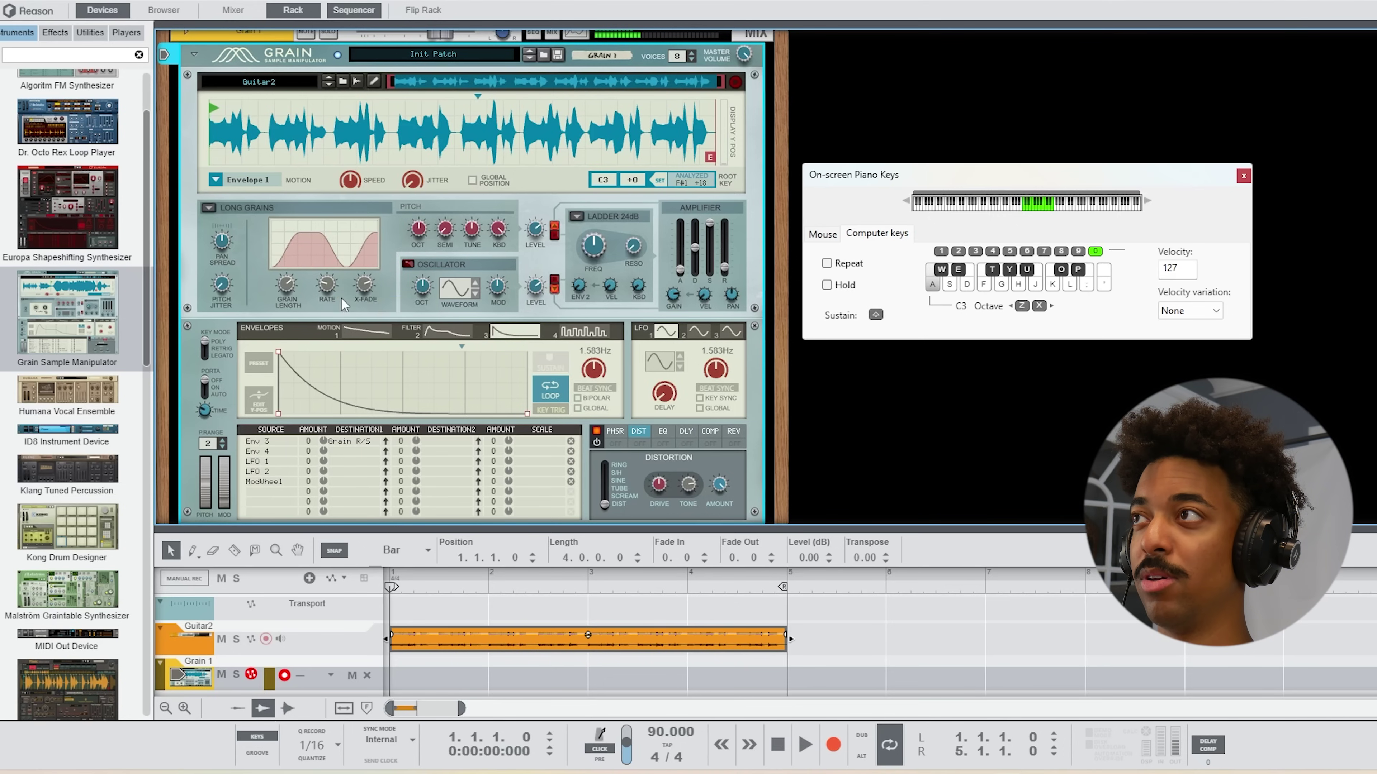
right_click(341, 299)
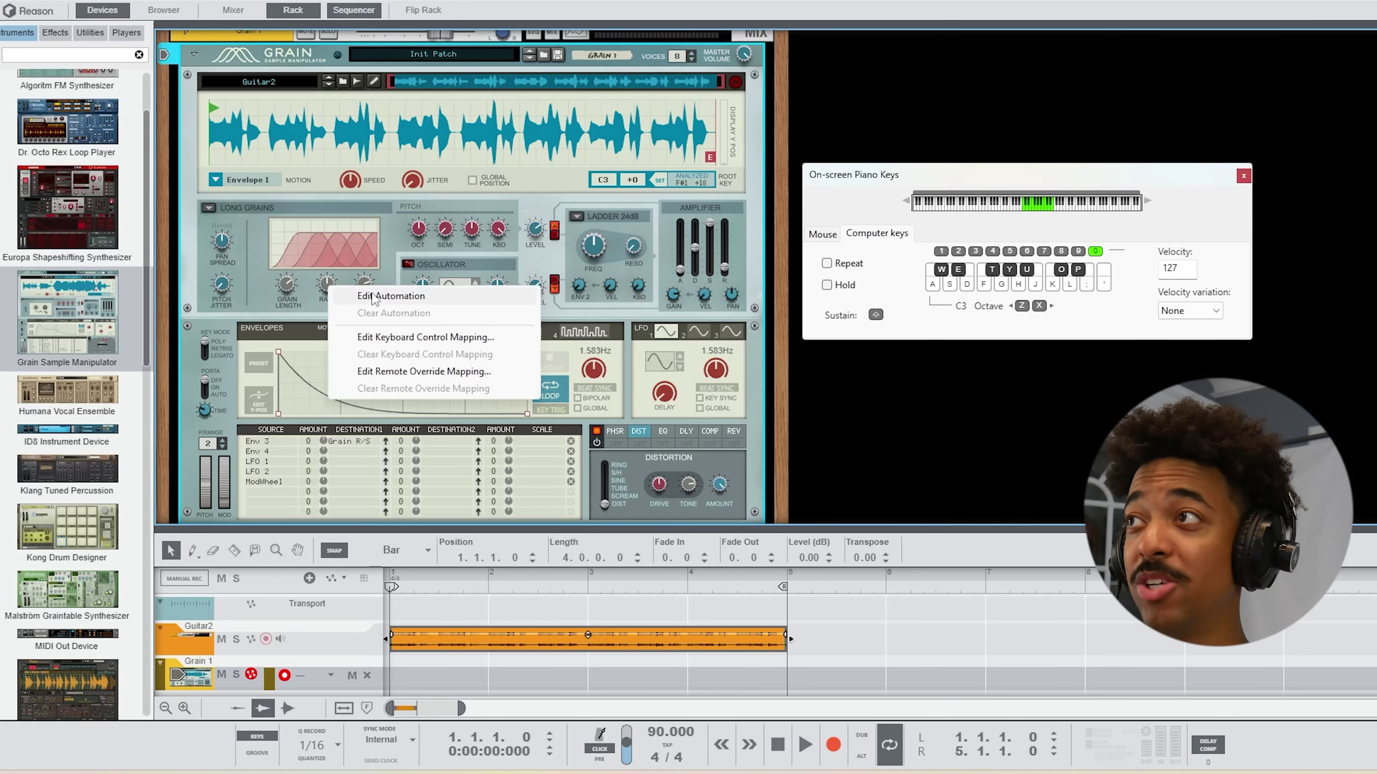
left_click(263, 272)
scroll(265, 299, "down", 2)
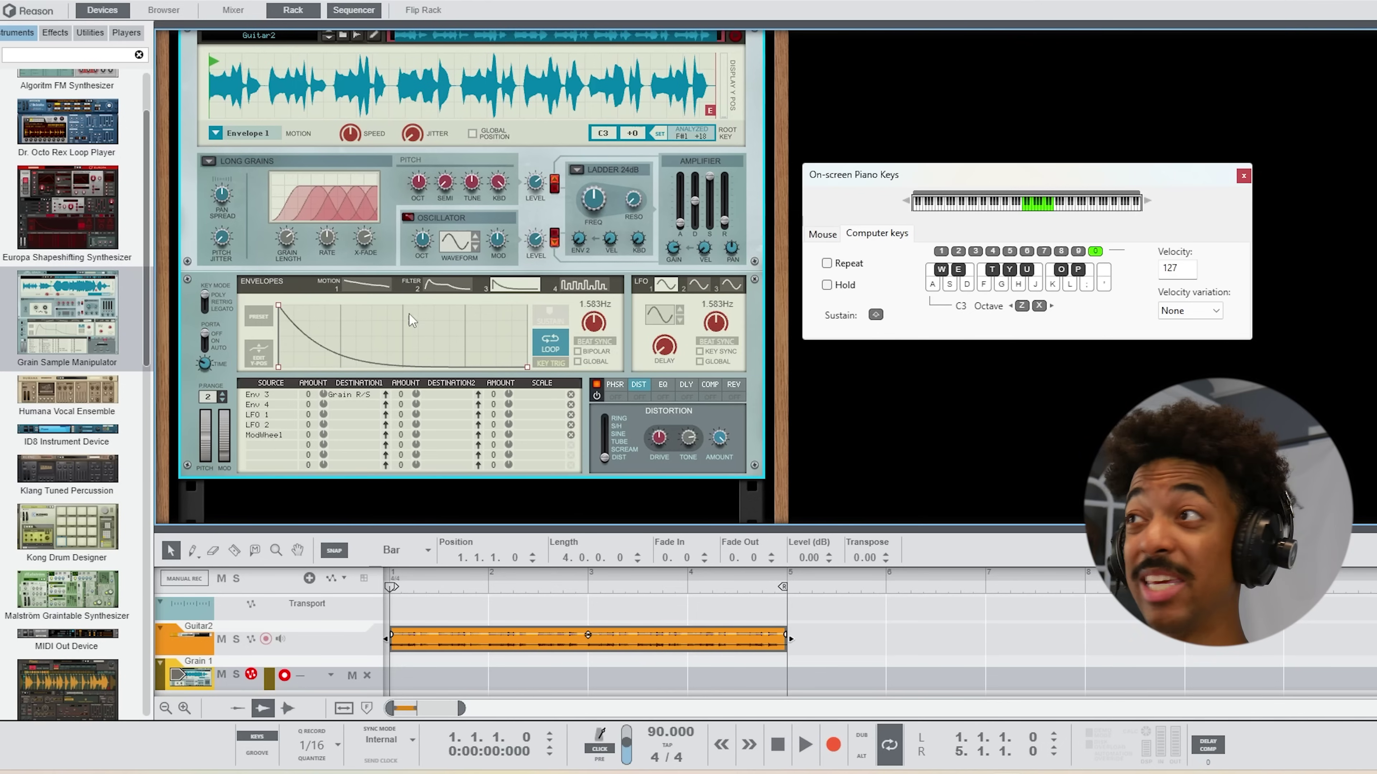
Try Env 3 modulation amounts of 91 and -100 on the grain rate with a test note, and undo both amount changes.
left_click_drag(339, 395, 355, 383)
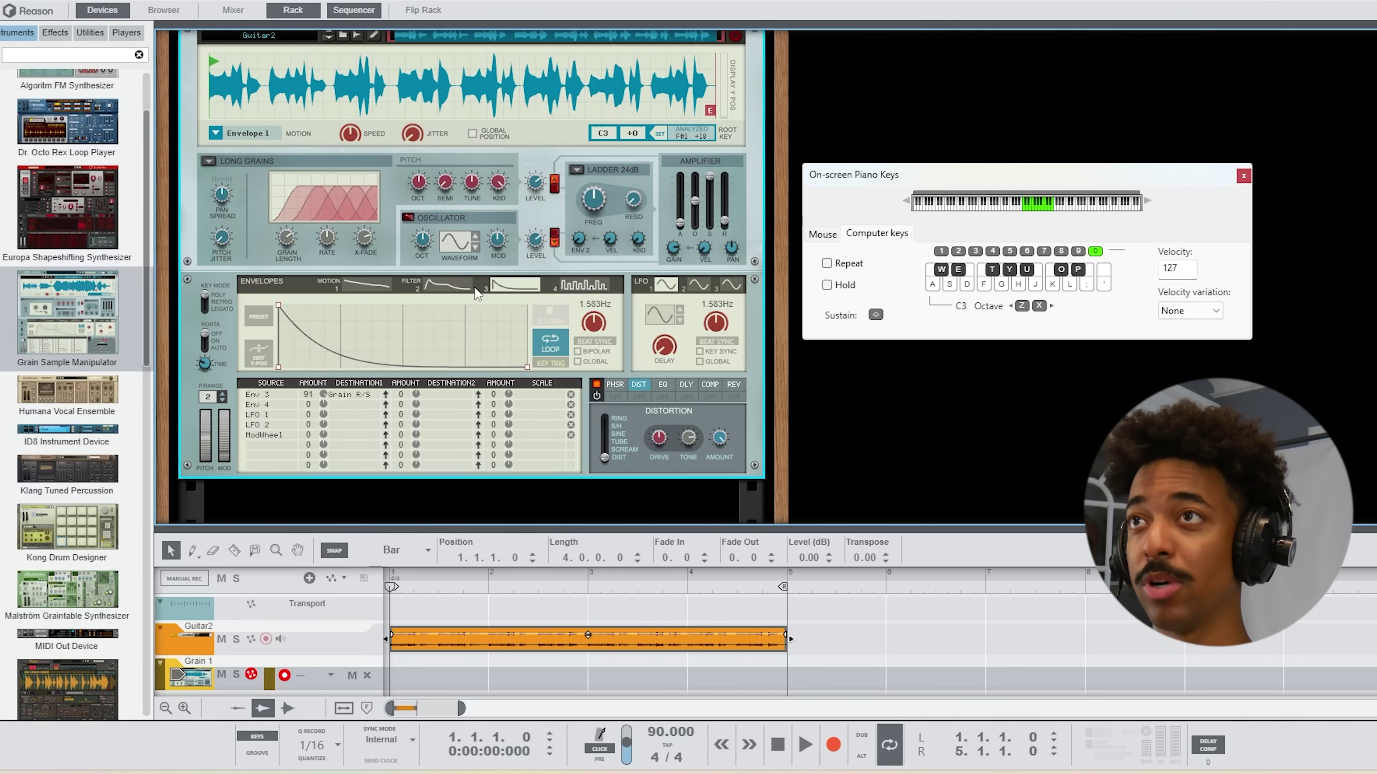
key("g")
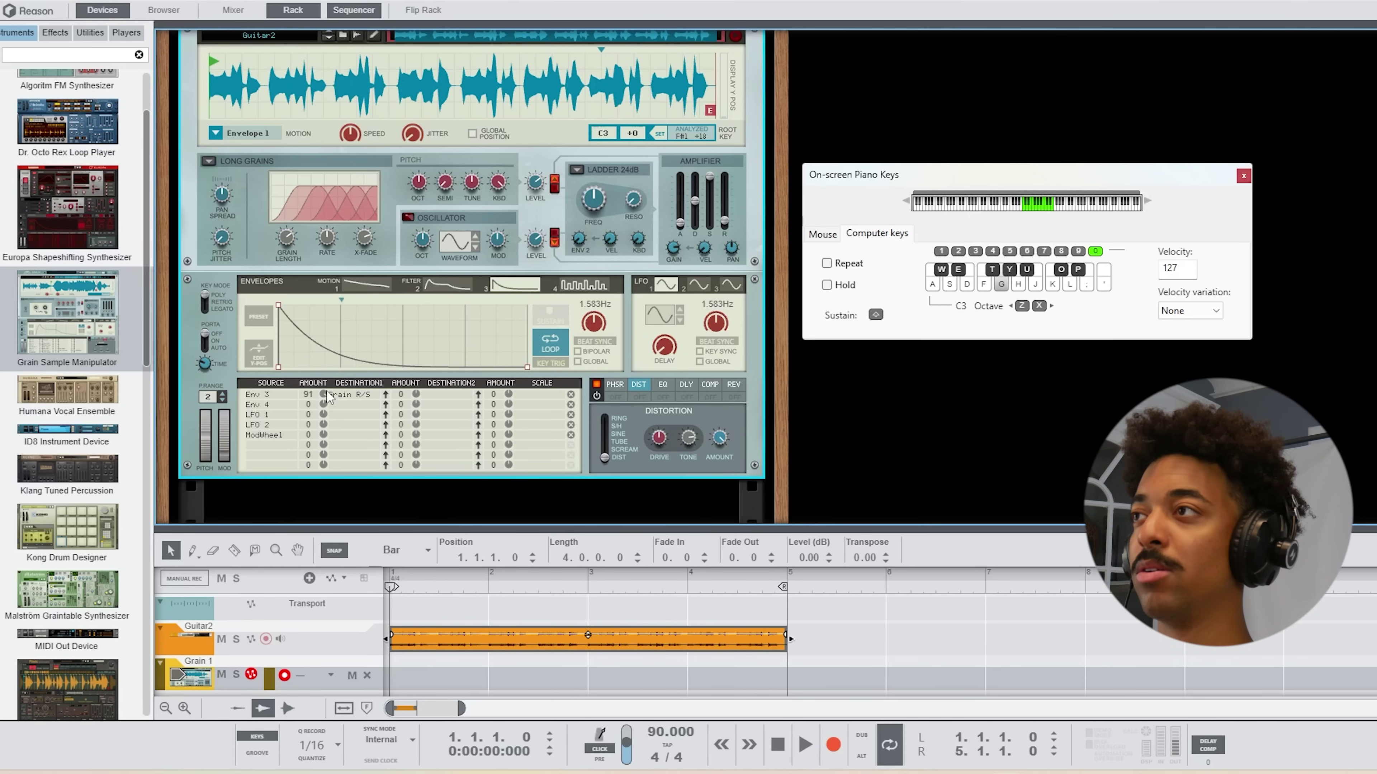
left_click_drag(325, 391, 292, 454)
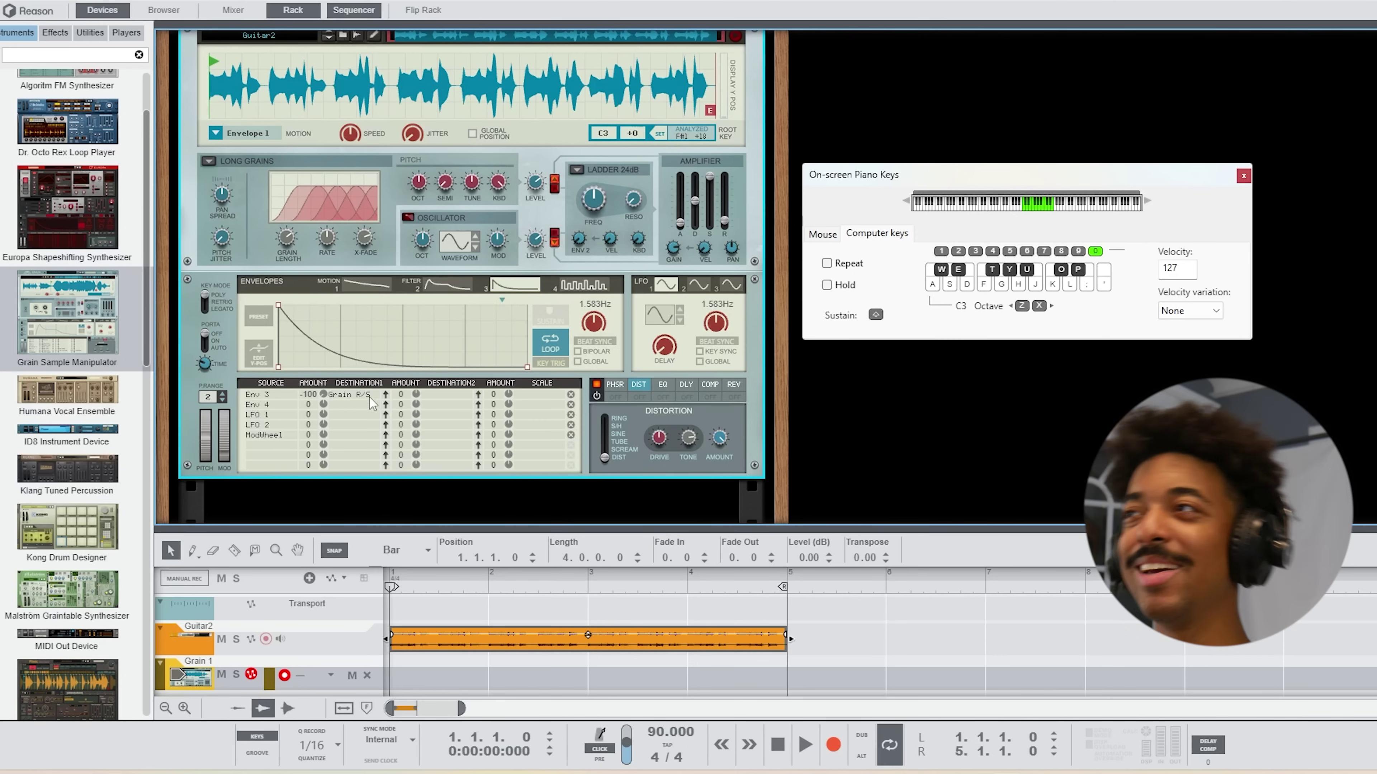
key("ctrl+z")
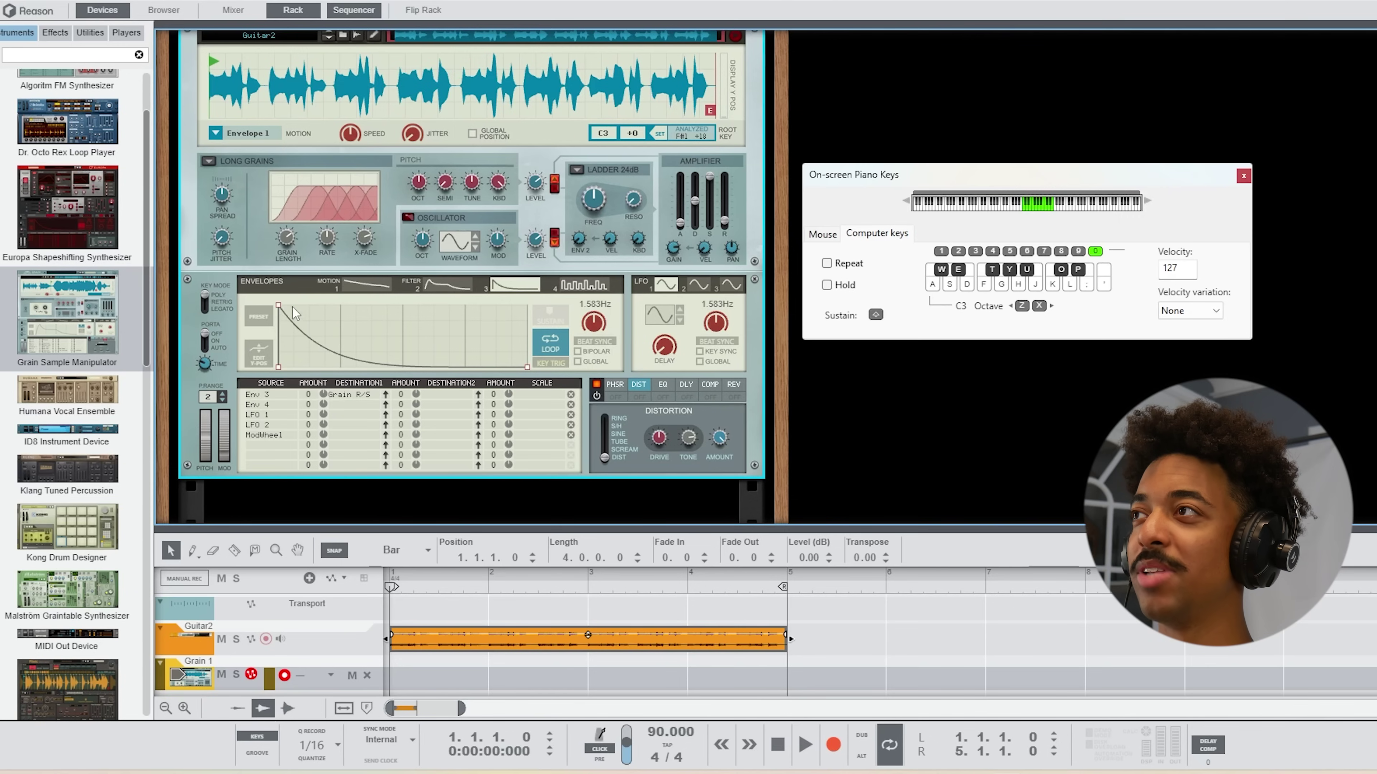
Try reshaping the Envelope 3 curve by hand, and replace it with the single-cycle sine envelope preset.
left_click_drag(279, 307, 490, 292)
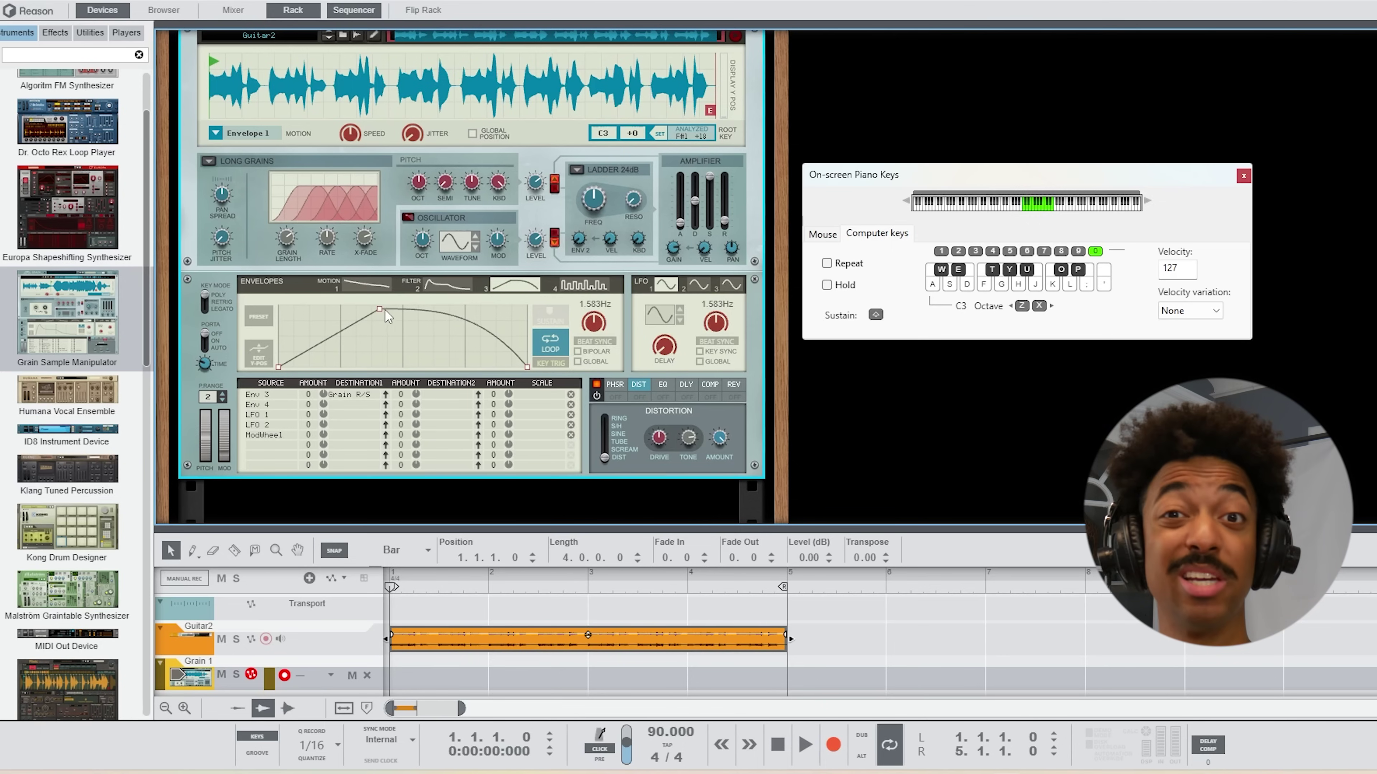
left_click(247, 316)
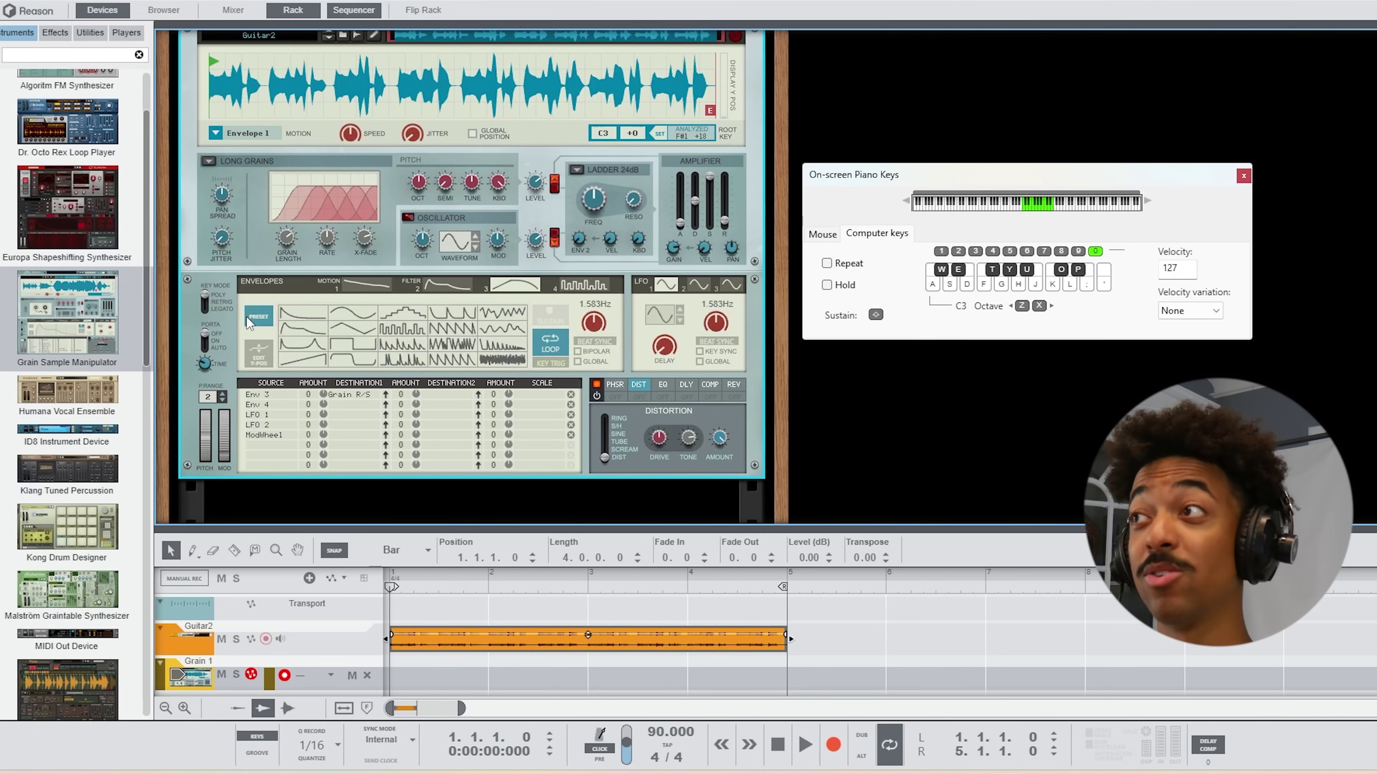
left_click(362, 311)
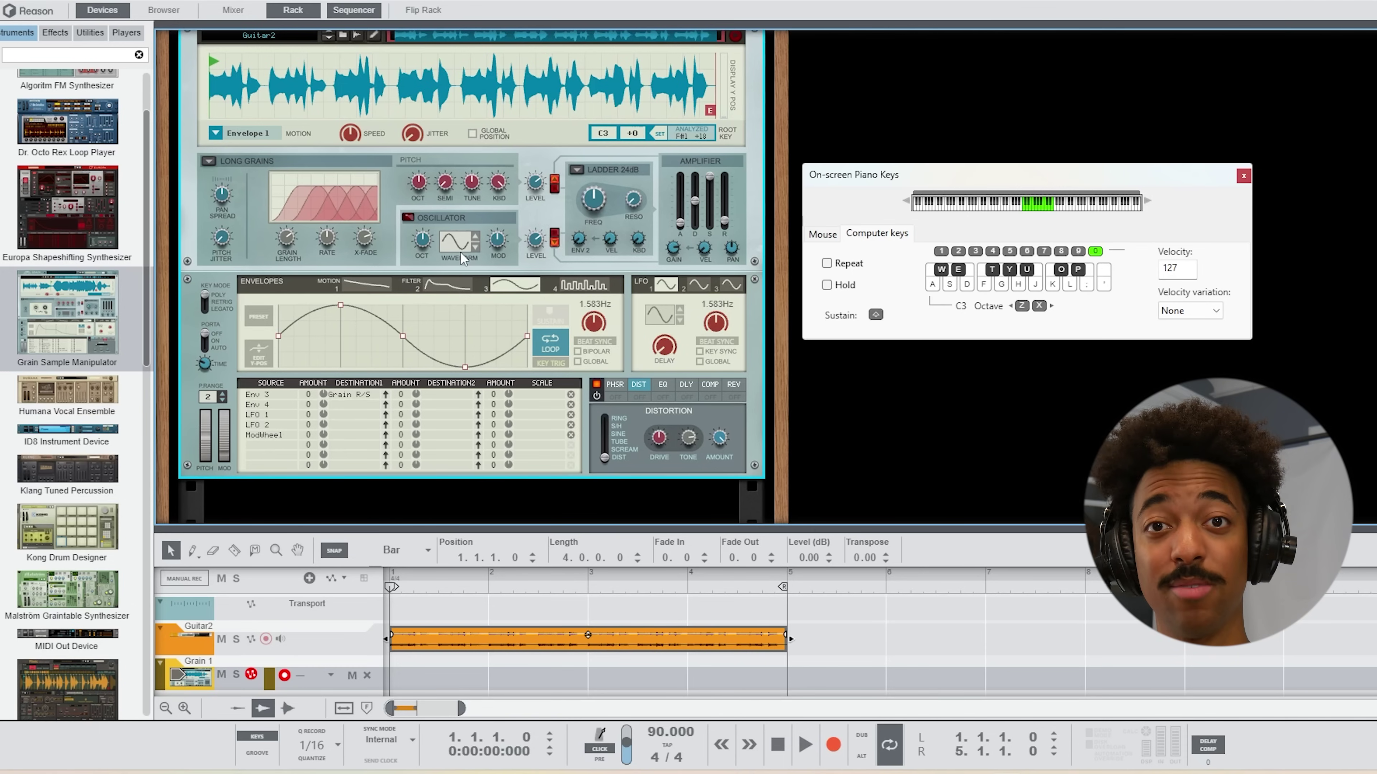
Set Env 3's modulation amount on the grain rate to 50 and Envelope 3's rate to 0.215 Hz, auditioning with test notes.
key("a")
mouse_move(326, 395)
left_mouse_down()
mouse_move(361, 367)
mouse_move(329, 424)
mouse_move(341, 399)
left_mouse_up()
left_click_drag(607, 325, 578, 359)
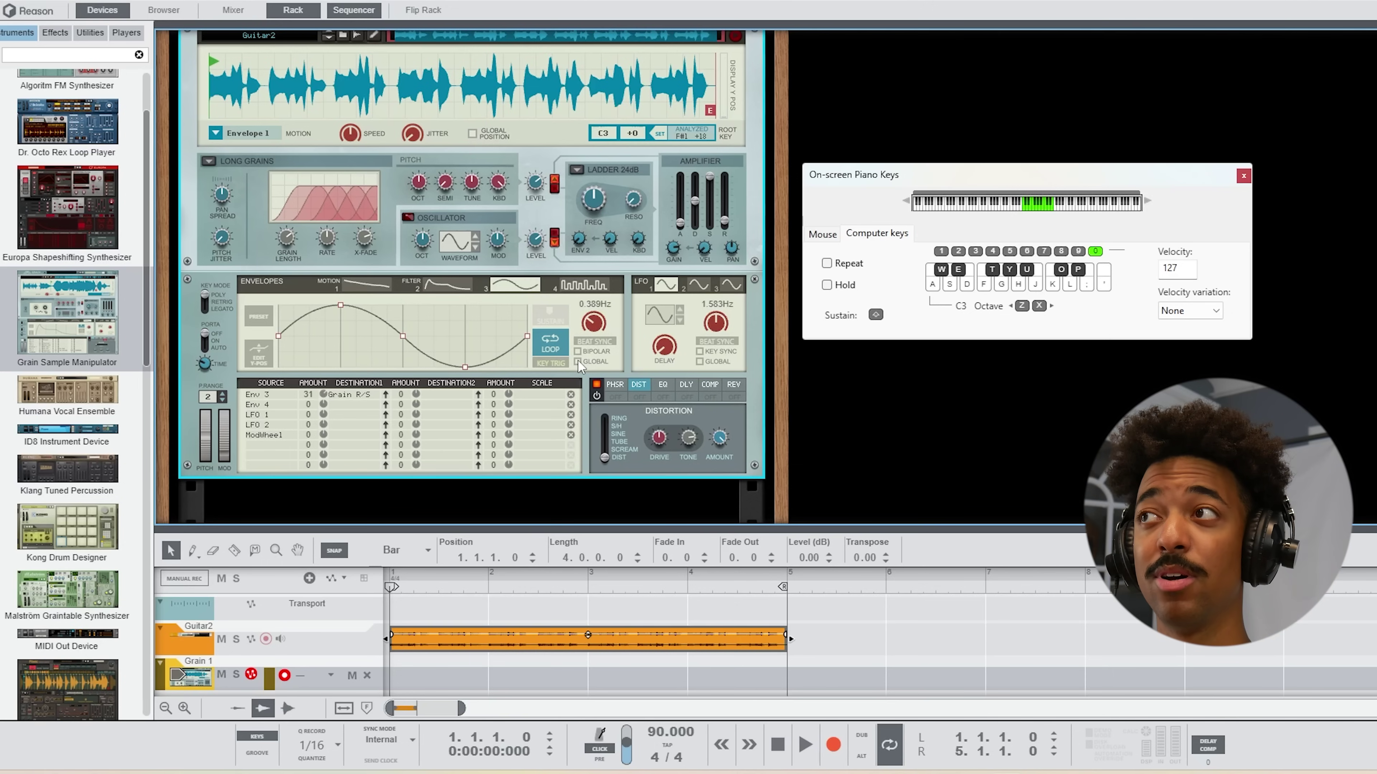
key("f")
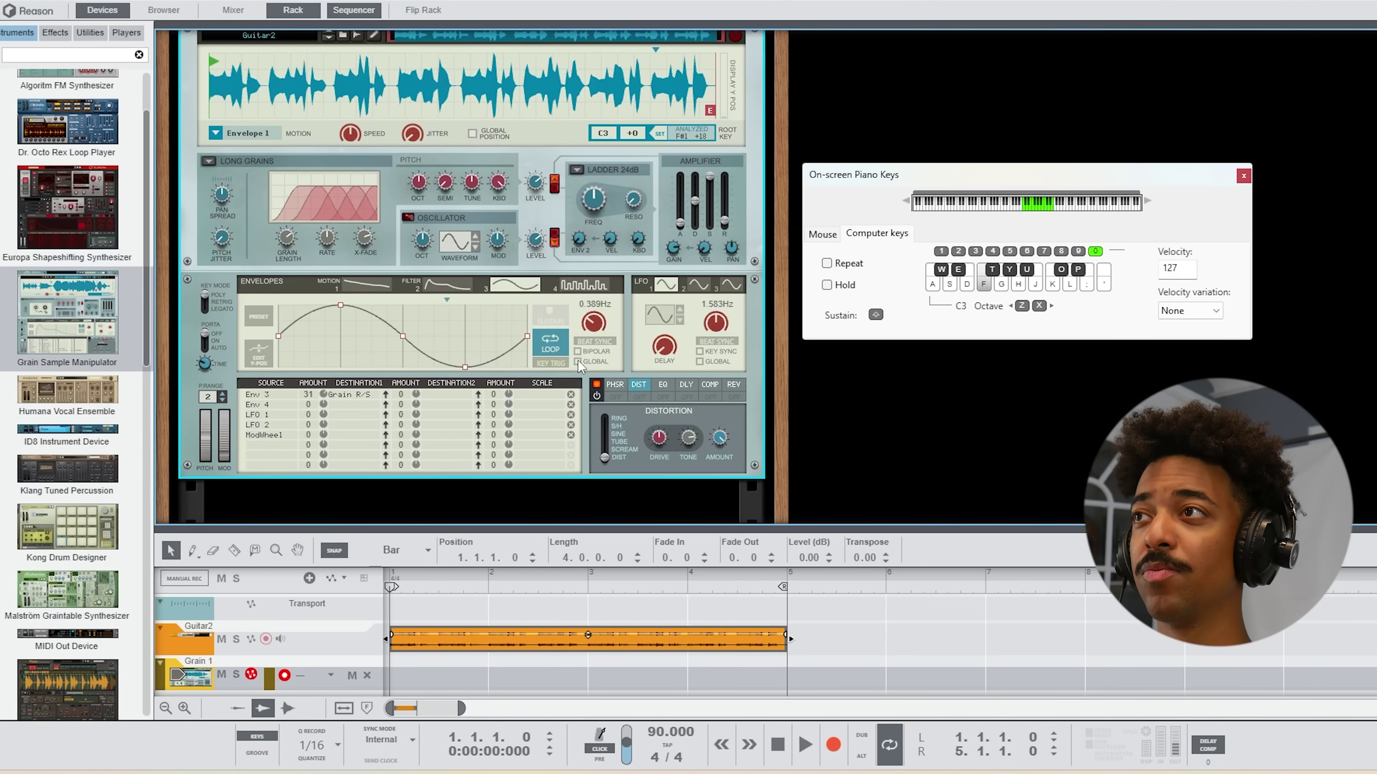
left_click_drag(324, 396, 335, 390)
mouse_move(591, 324)
left_mouse_down()
mouse_move(579, 384)
mouse_move(592, 337)
left_mouse_up()
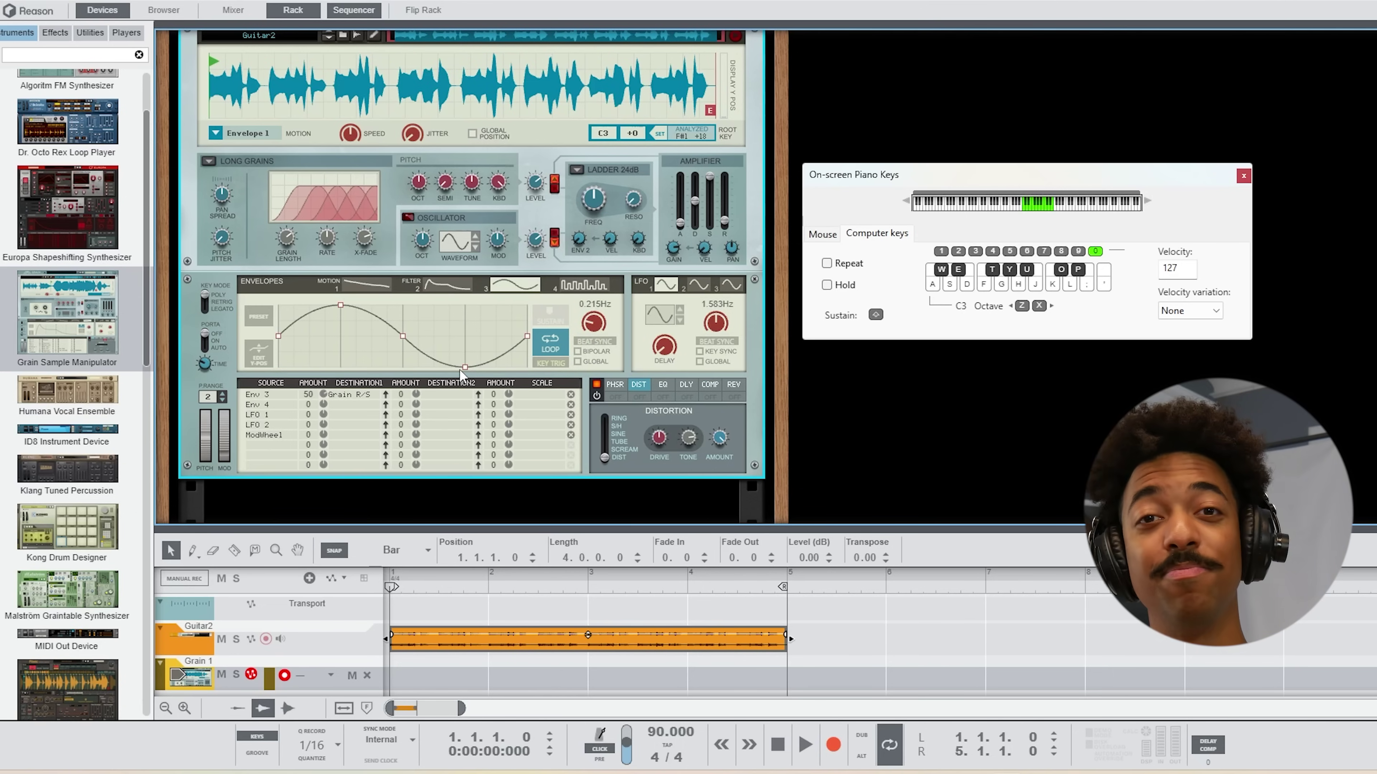
Show Envelope 4 and assign the distortion Tone as the first destination of Env 4 in the modulation matrix.
left_click(584, 288)
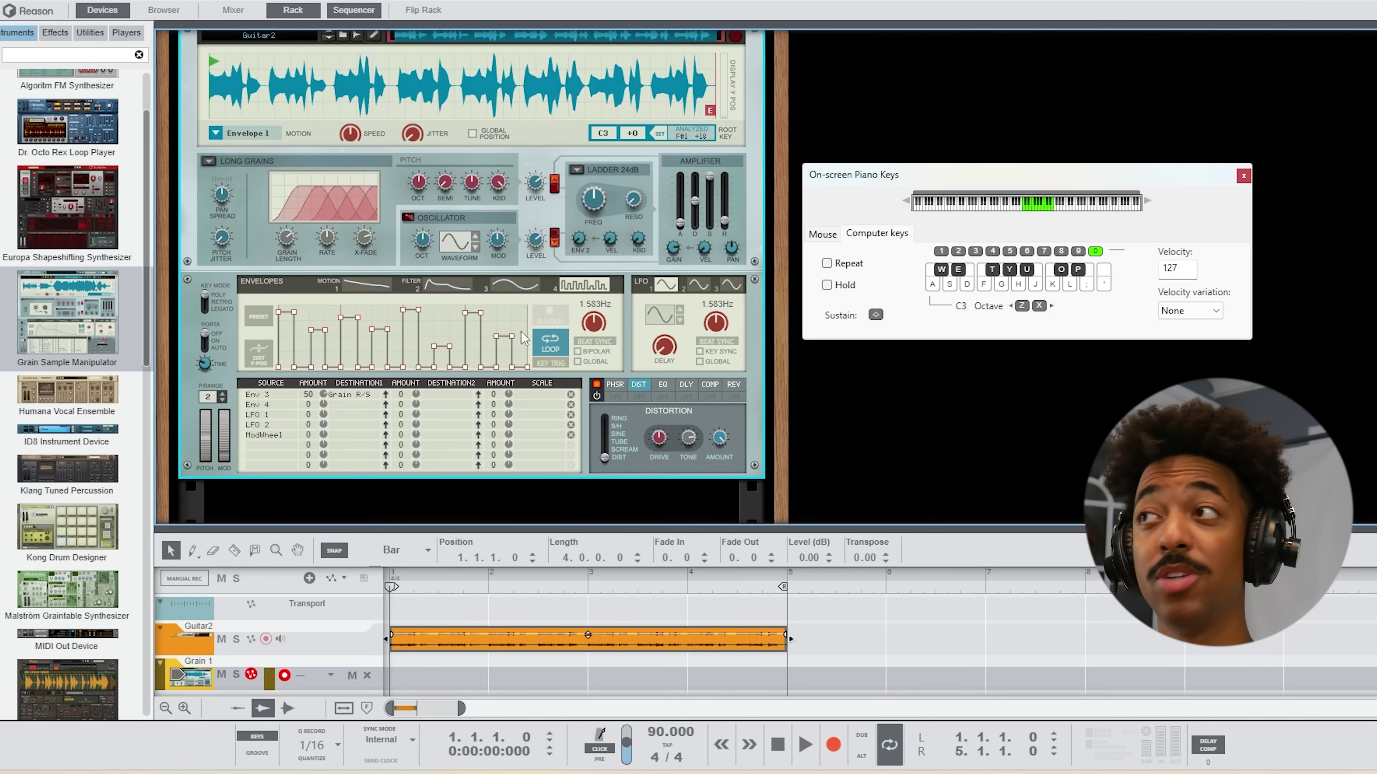
left_click(368, 411)
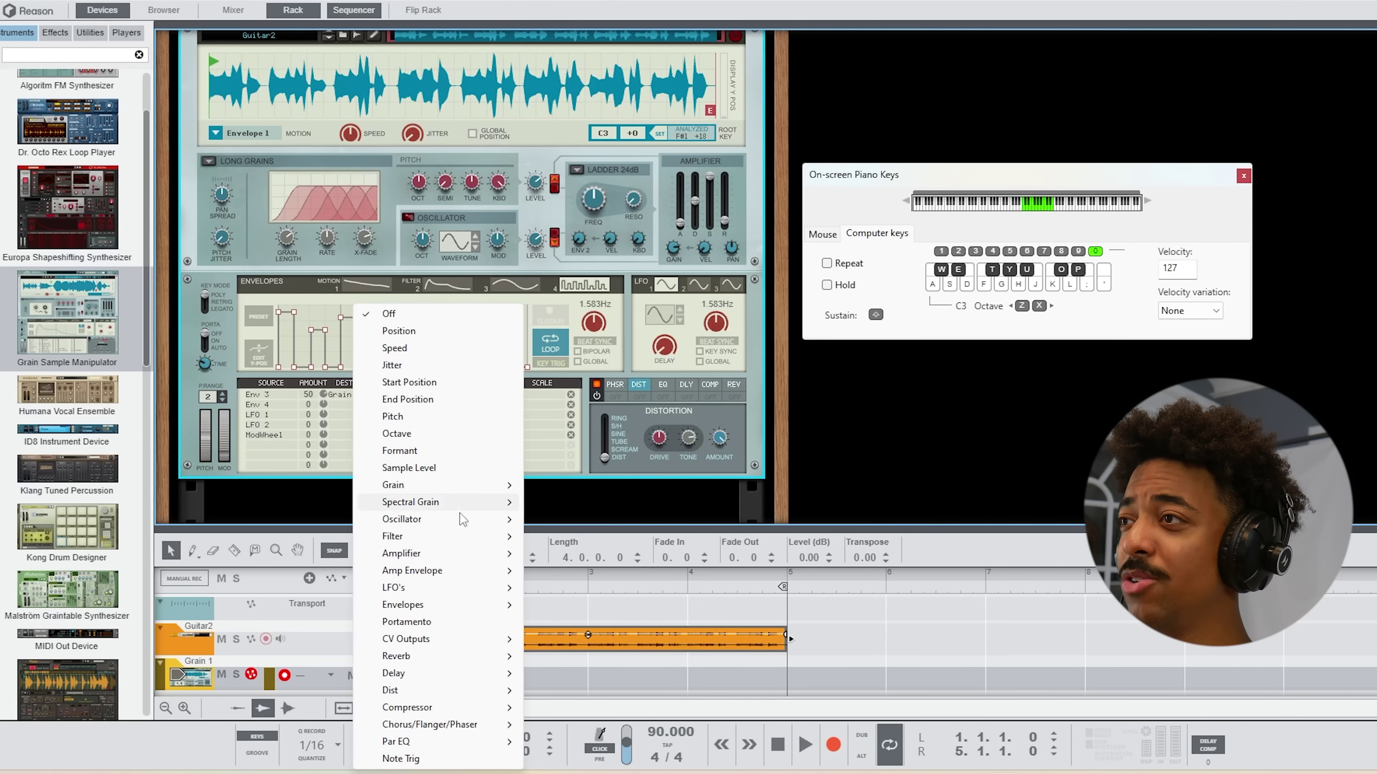
mouse_move(466, 697)
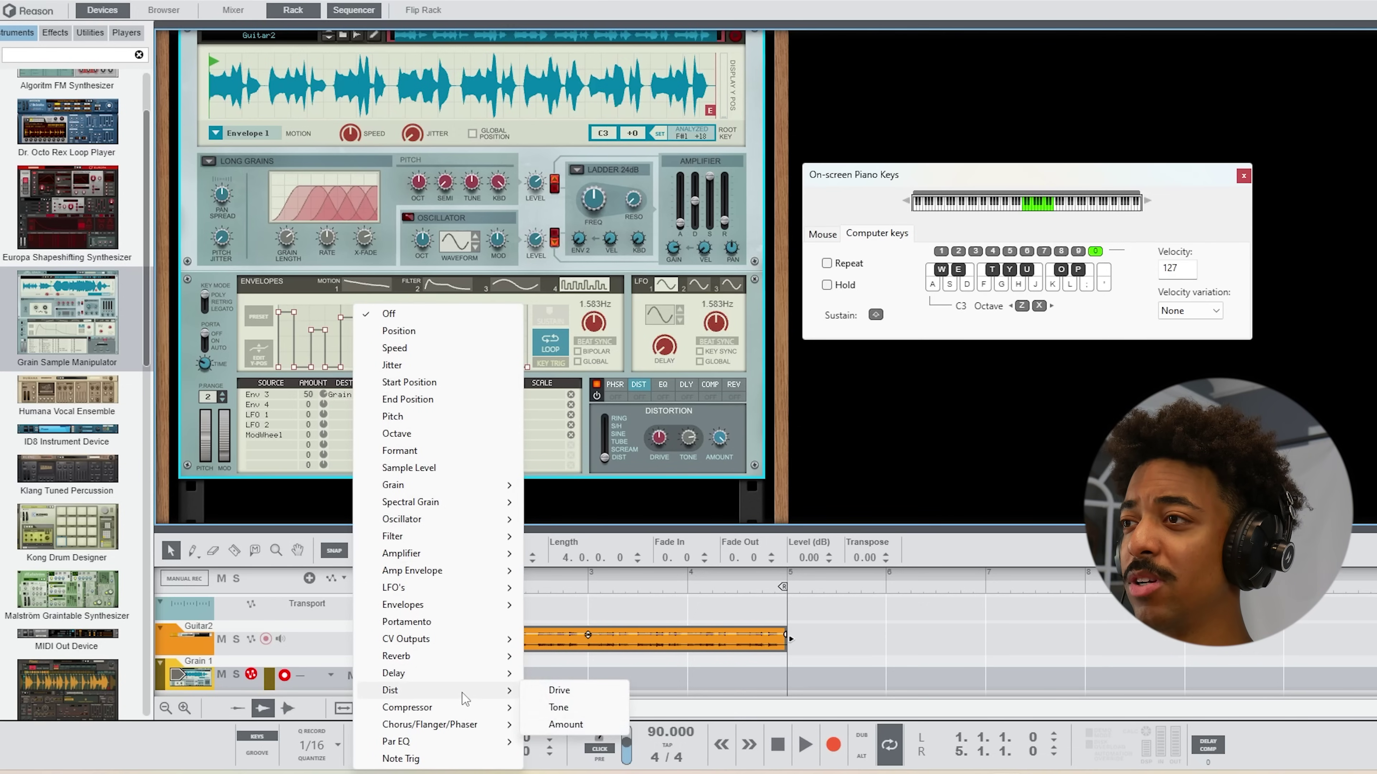
left_click(550, 707)
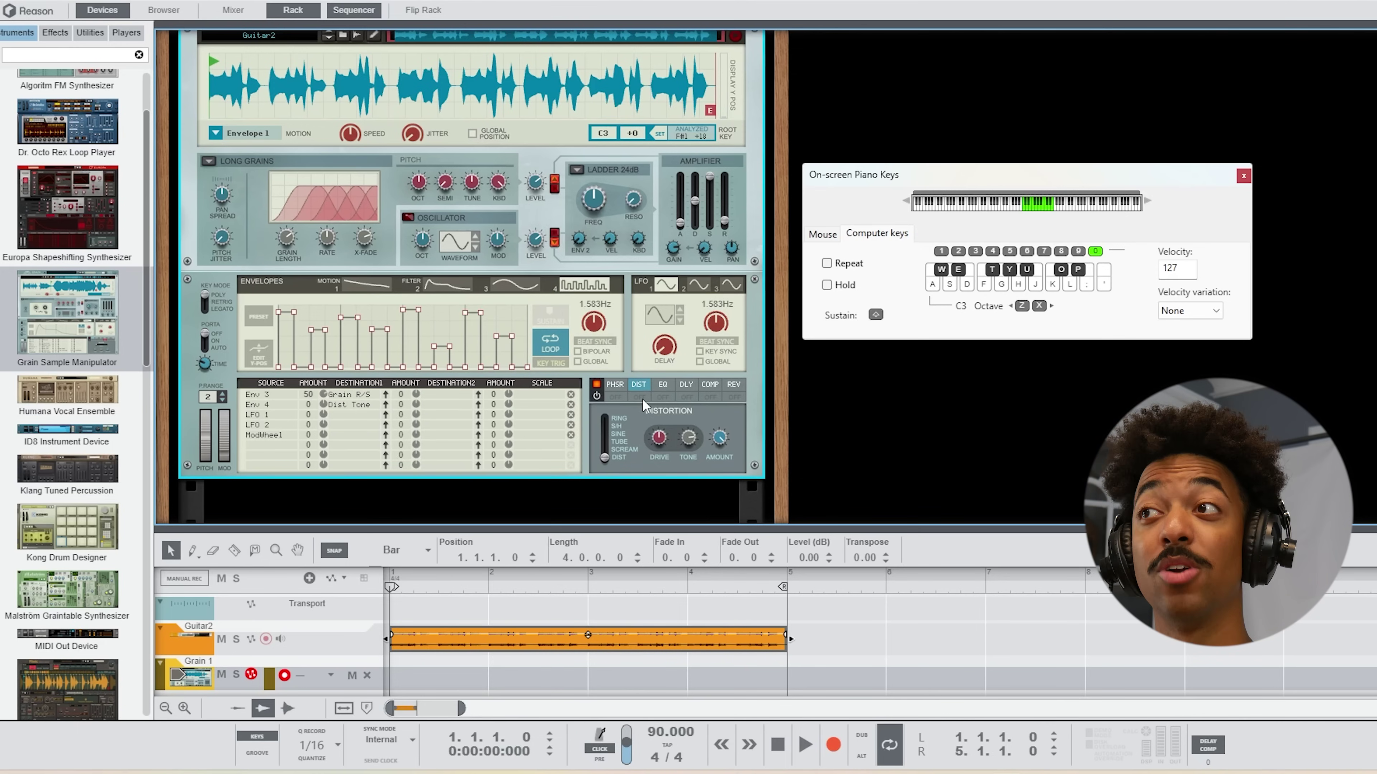
Switch on the distortion effect, audition a note, and slow Envelope 4's rate to 0.128 Hz.
key("g")
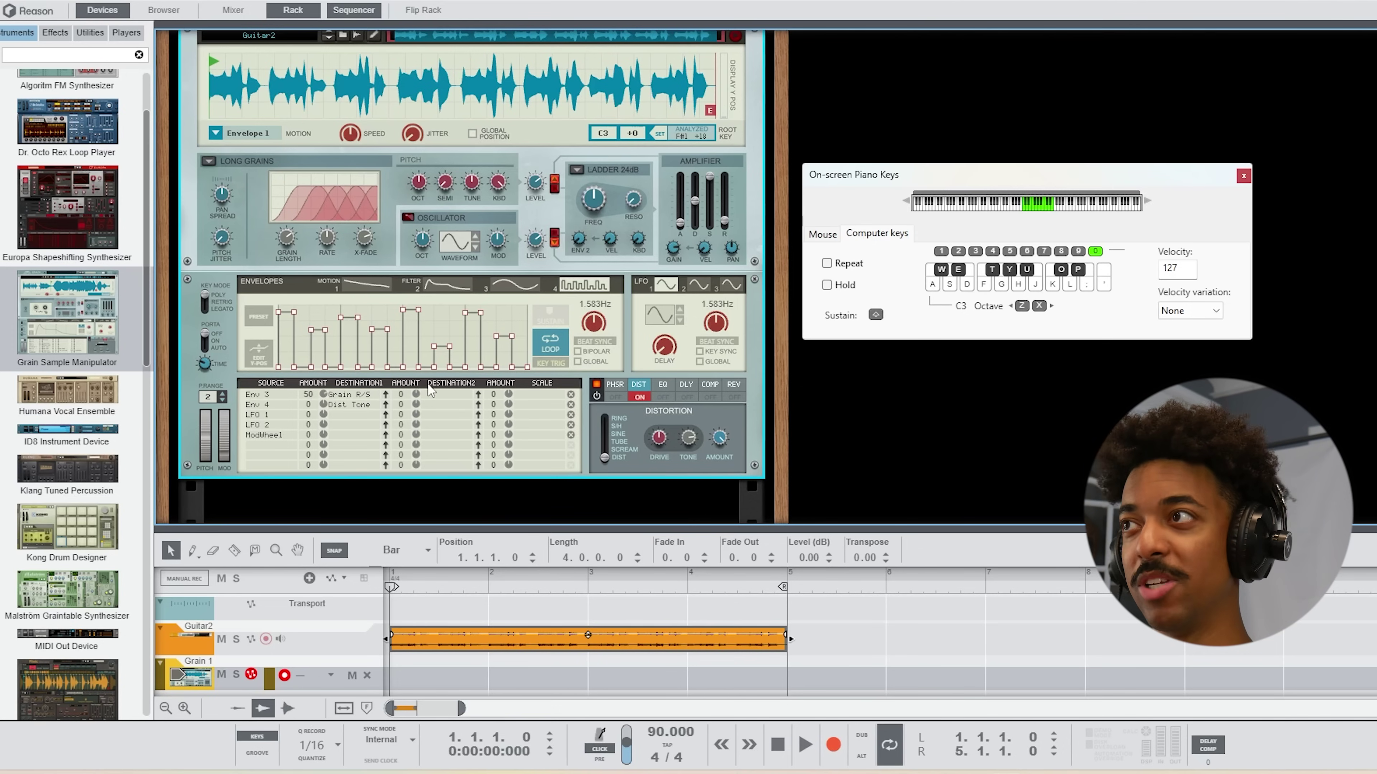
scroll(430, 390, "up", 1)
left_click_drag(601, 374, 528, 434)
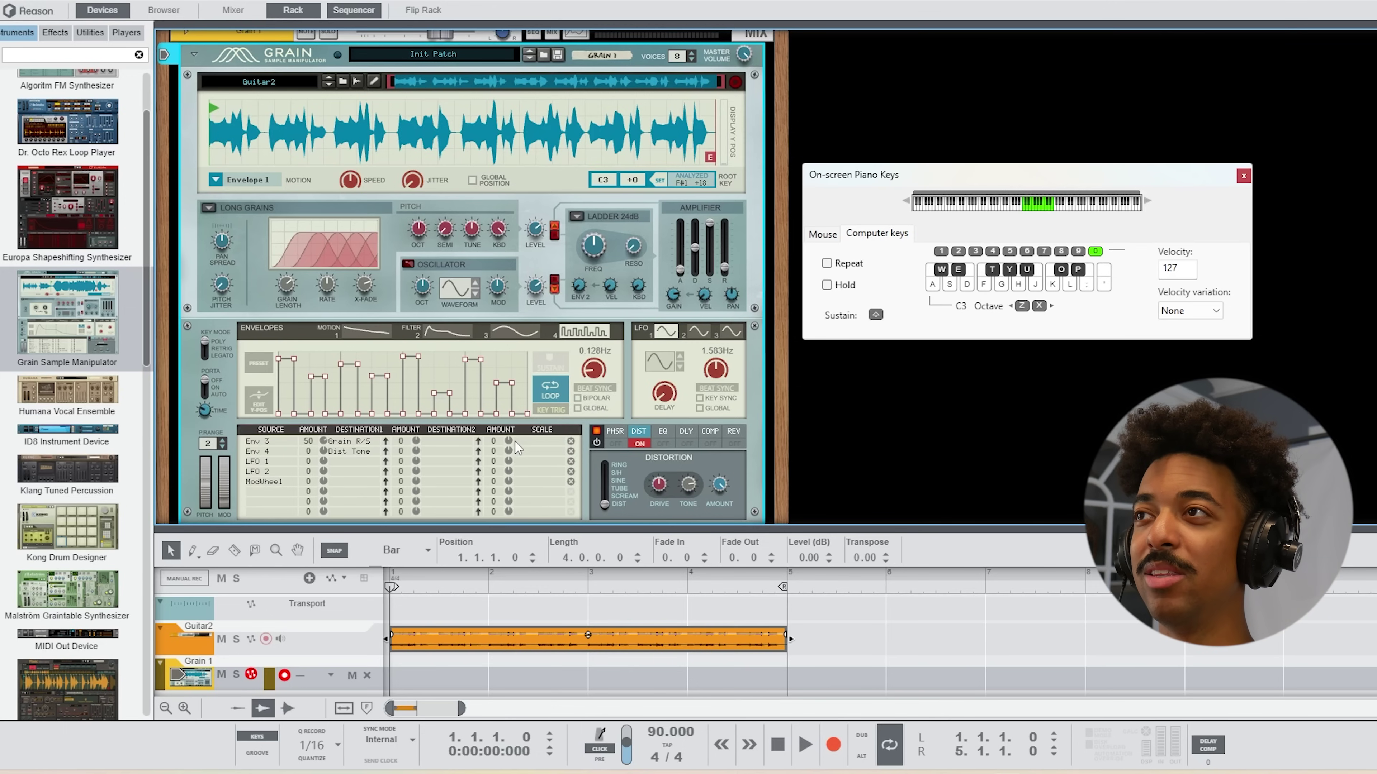
Apply the rising ramp preset to Envelope 4 and audition it with a distortion tone modulation amount of -34.
left_click(258, 365)
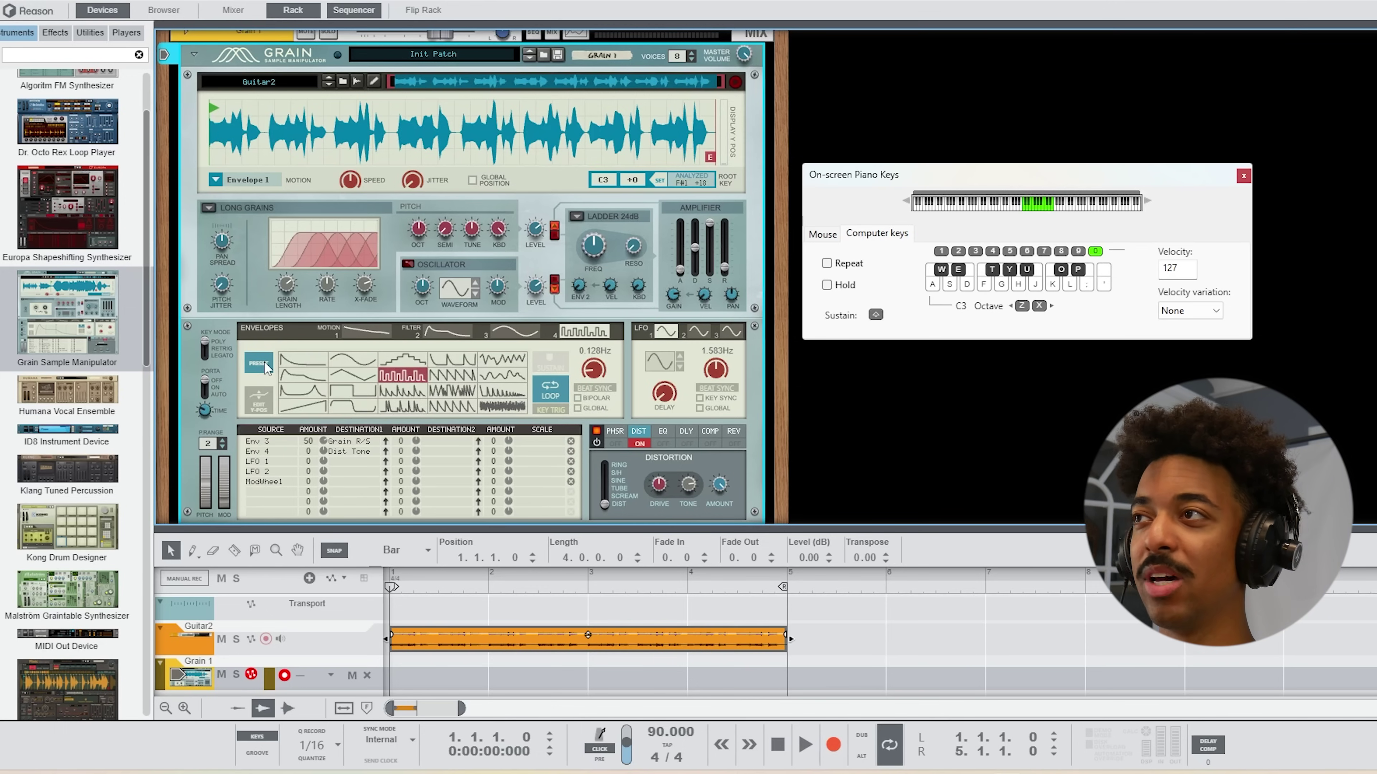
left_click(317, 408)
left_click_drag(323, 451, 319, 467)
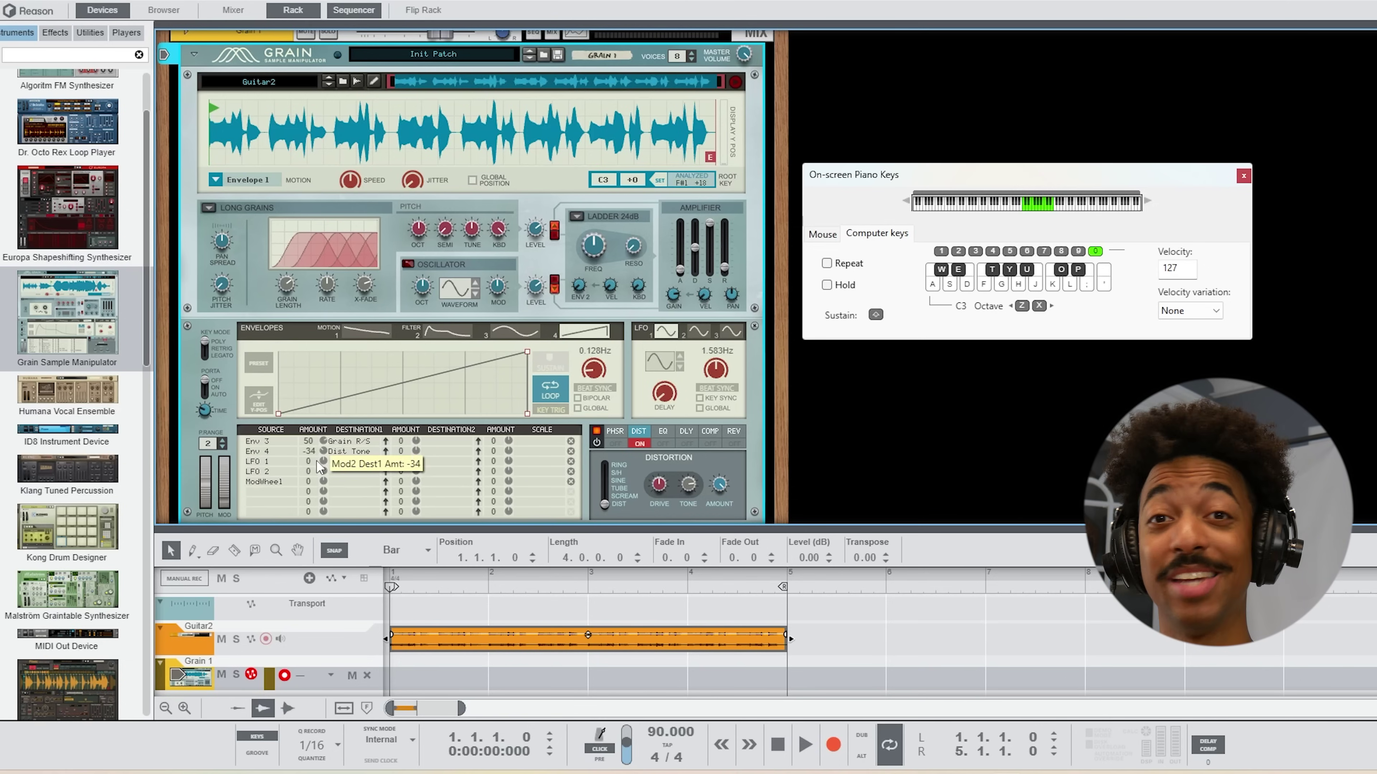
key("g")
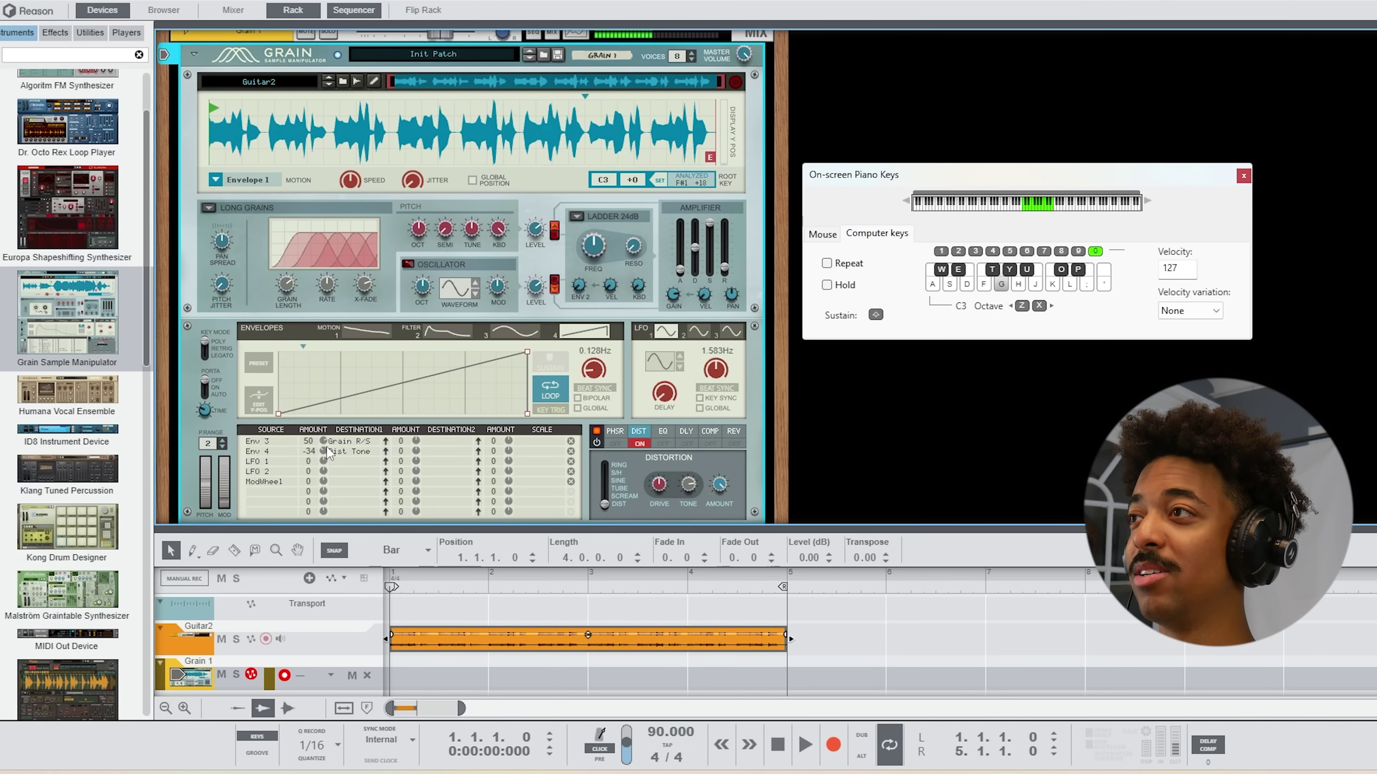
Try an Env 4 modulation amount of -16 with a faster envelope rate of 6.793 Hz on a test note.
mouse_move(327, 453)
left_mouse_down()
mouse_move(324, 469)
mouse_move(383, 407)
mouse_move(358, 449)
mouse_move(328, 448)
left_mouse_up()
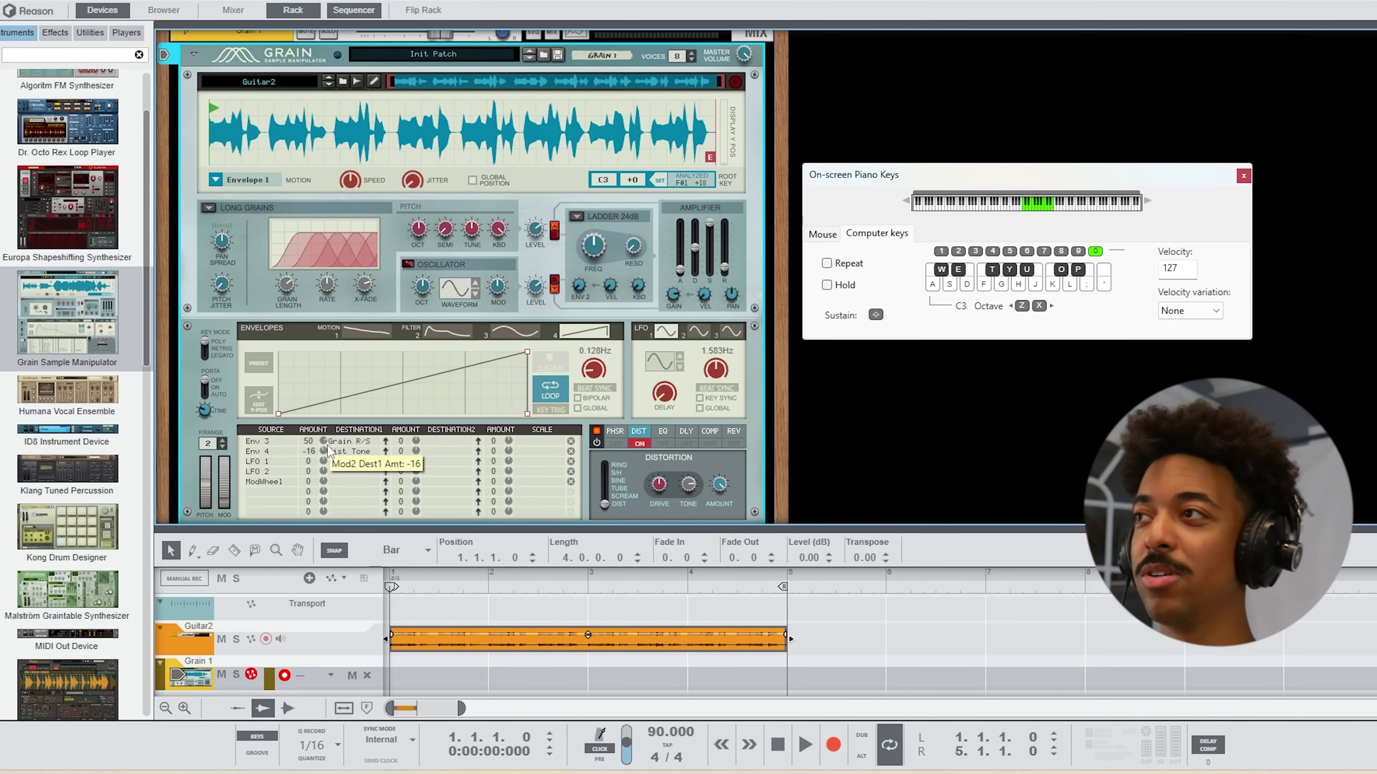
left_click_drag(596, 379, 745, 276)
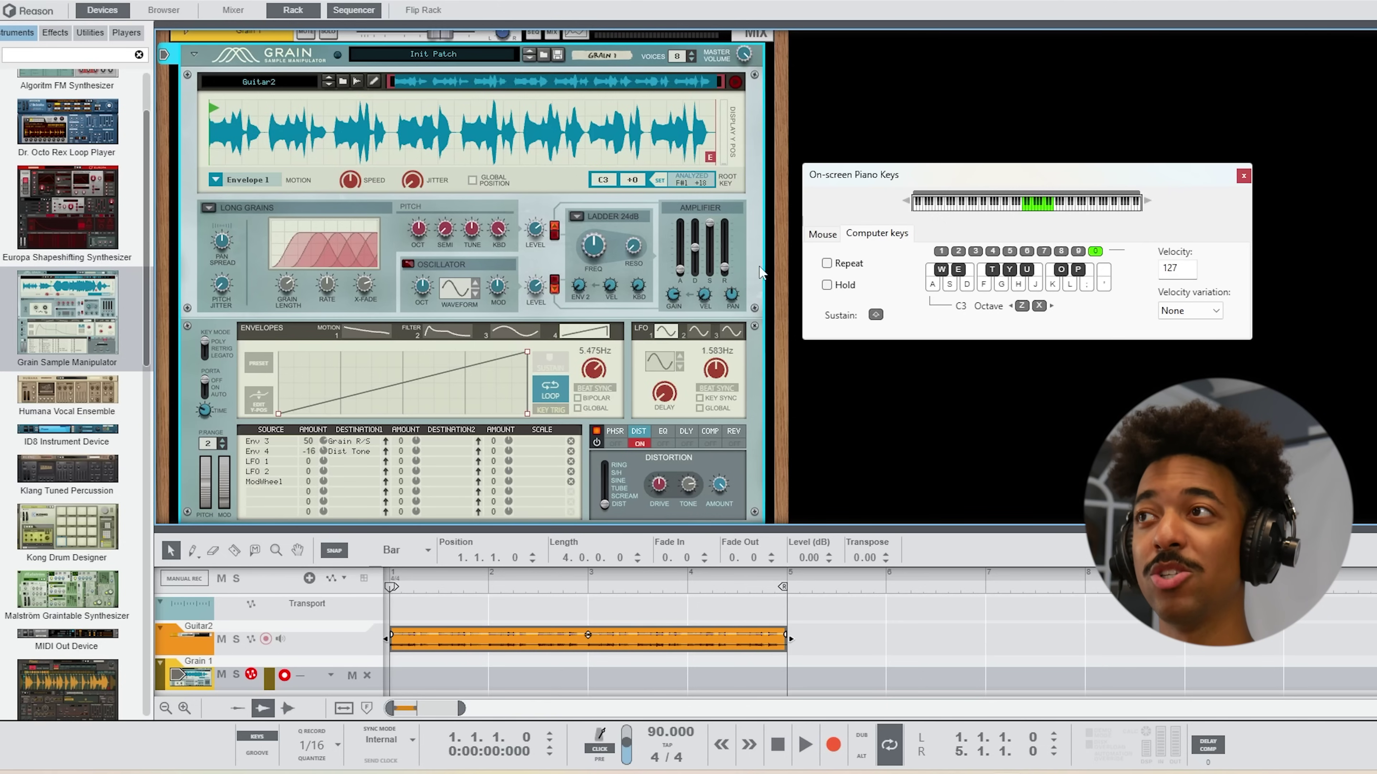
left_click_drag(593, 373, 599, 361)
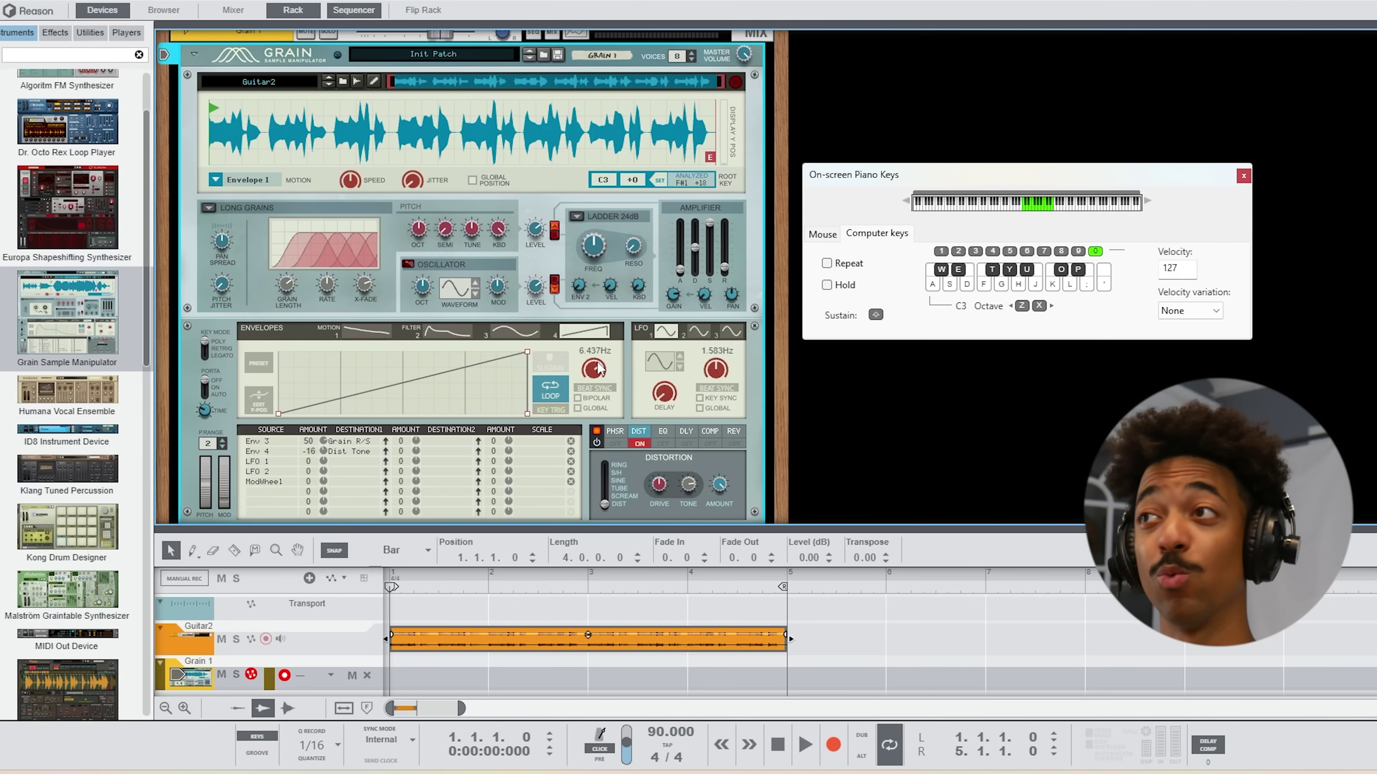
key("g")
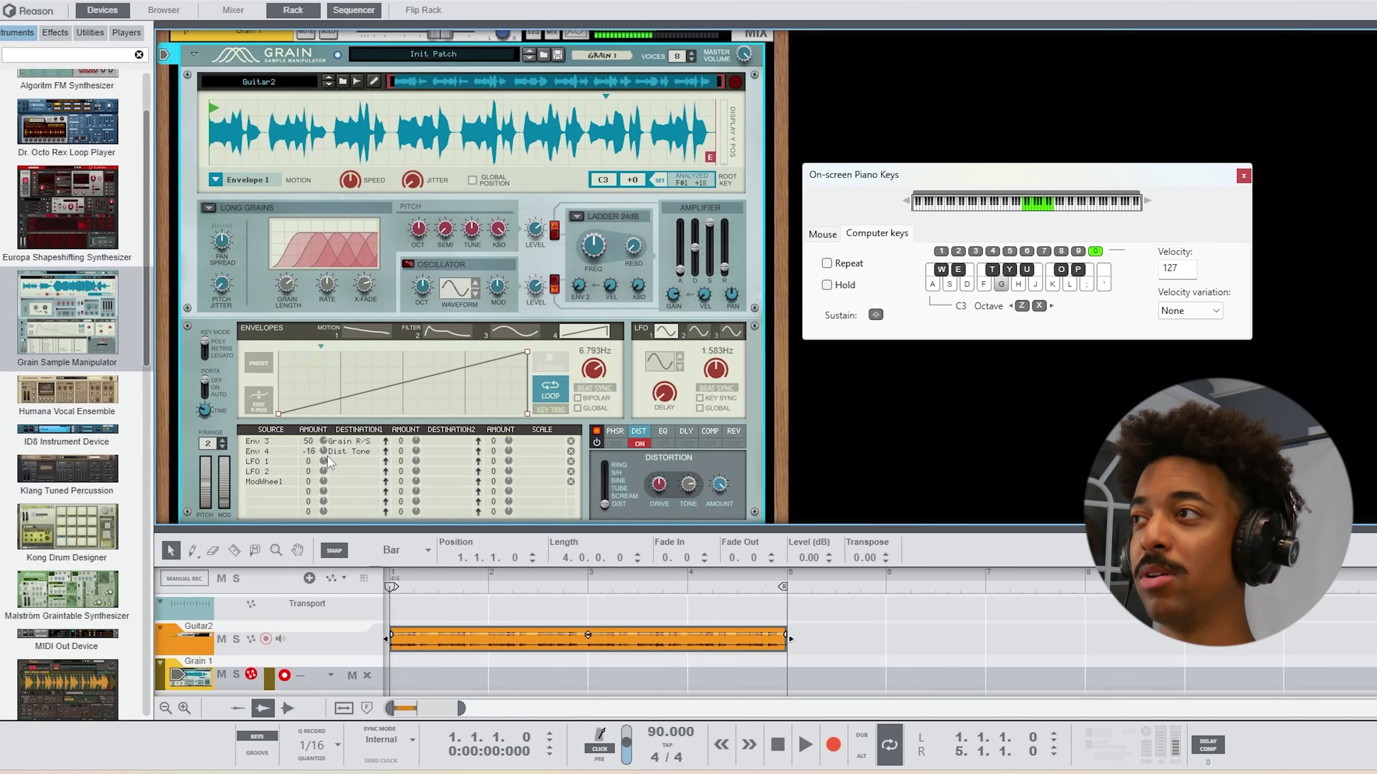
Try an Env 4 amount of 50 on the distortion tone, settle on -22, and set Envelope 4's rate to 4.412 Hz.
scroll(325, 452, "up", 7)
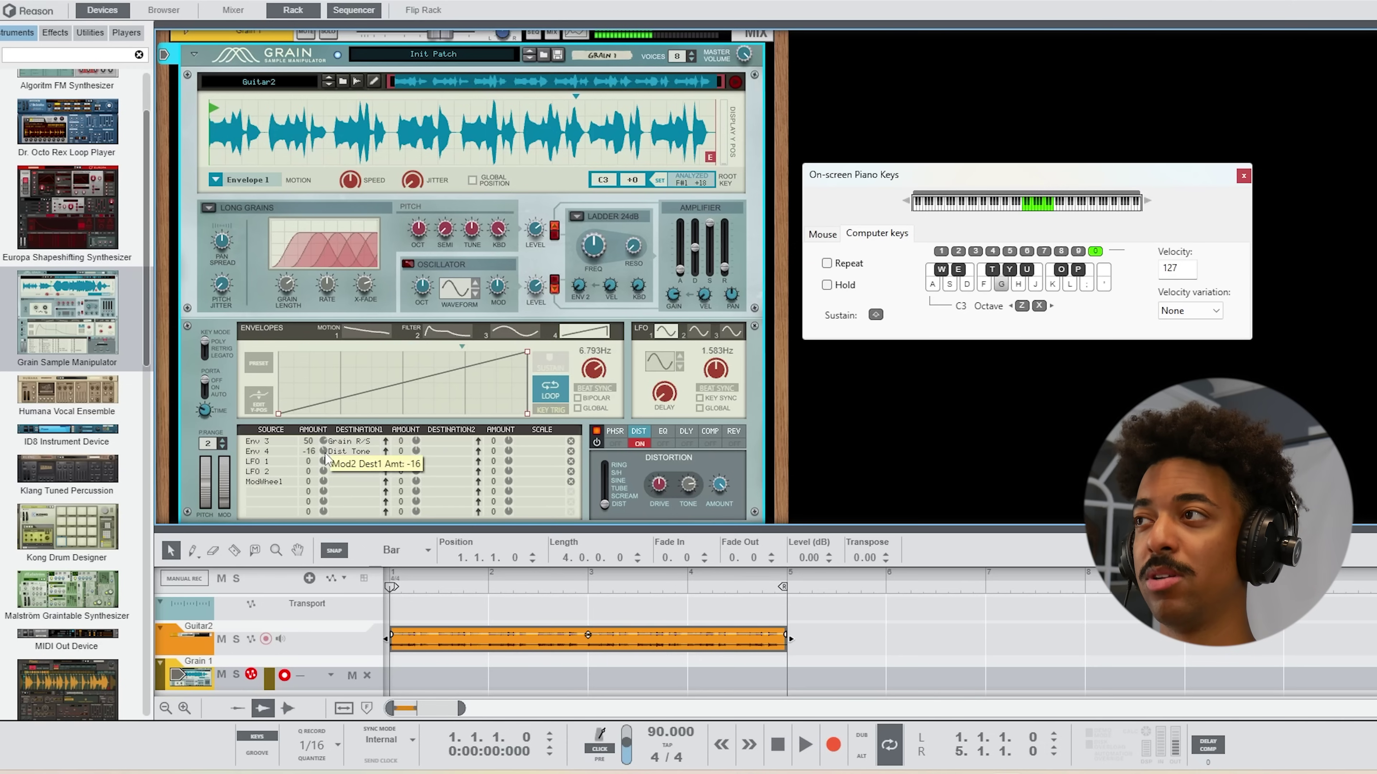
left_click_drag(325, 455, 357, 429)
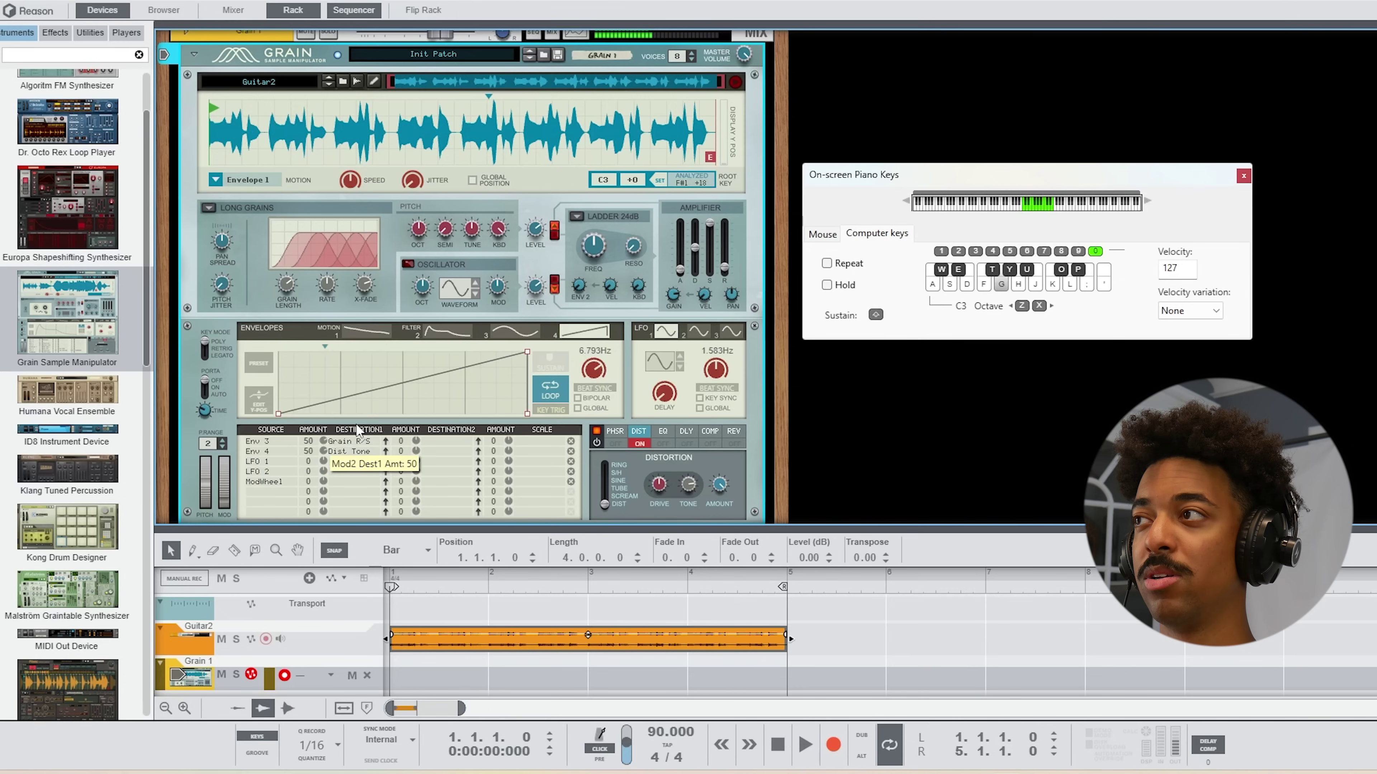
left_click_drag(357, 429, 327, 460)
left_click_drag(586, 373, 582, 386)
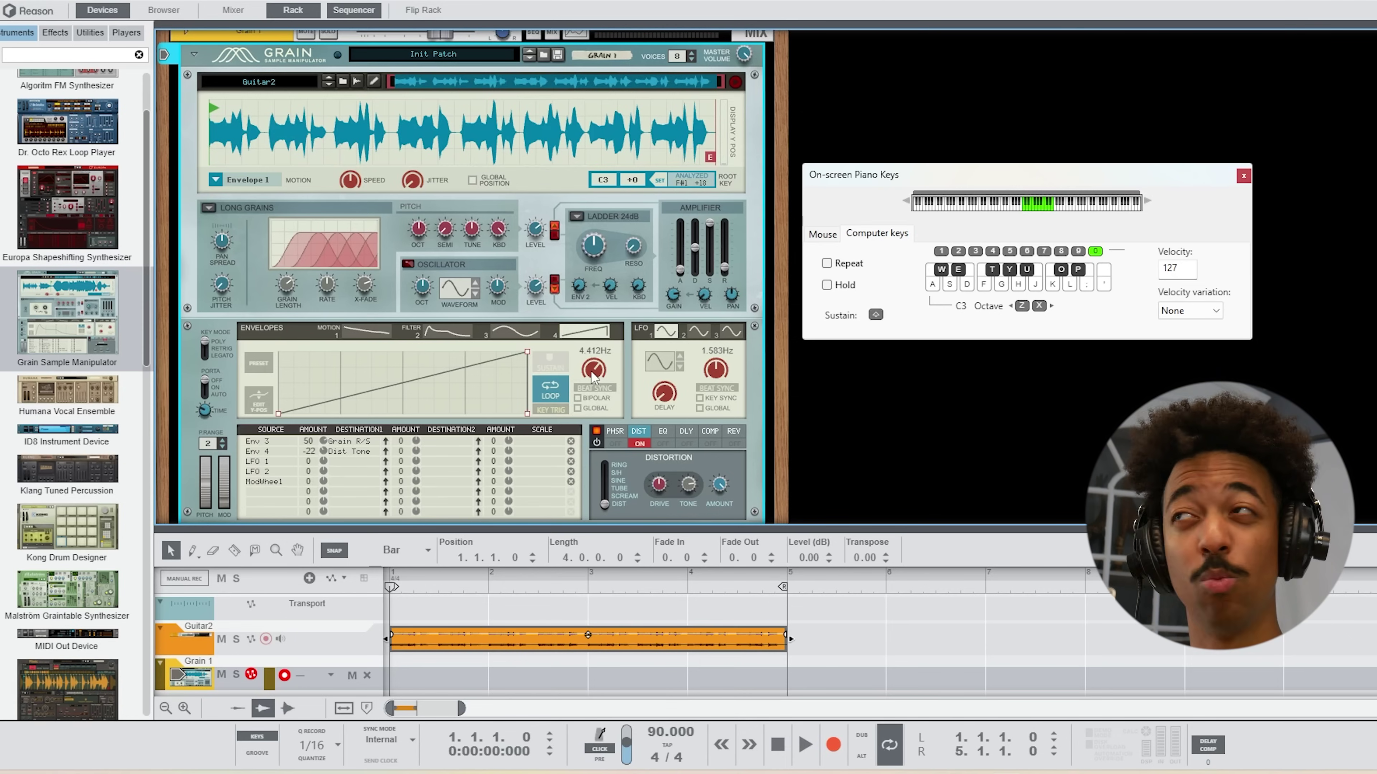
Switch on the reverb effect and assign Reverb Decay as the first destination of LFO 1 in the modulation matrix.
scroll(1032, 136, "down", 1)
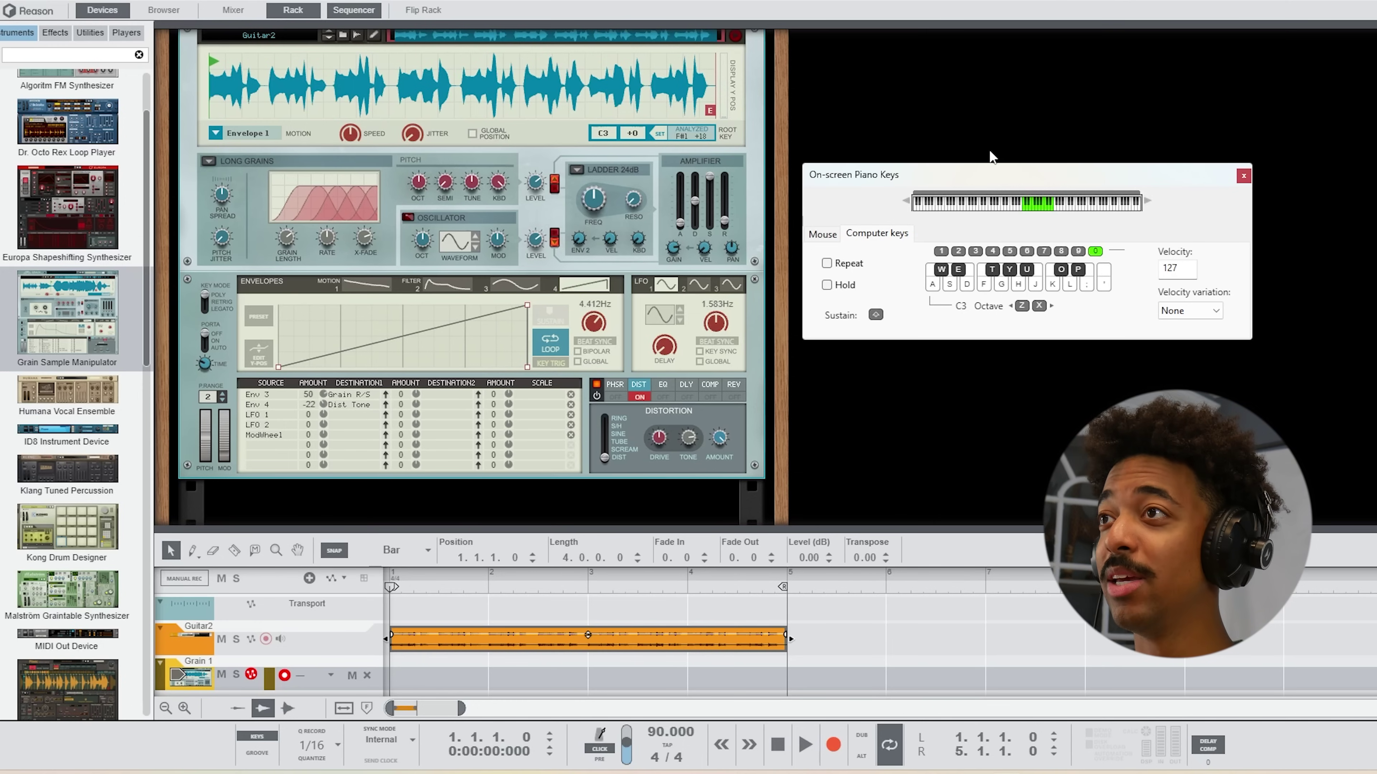
left_click(734, 396)
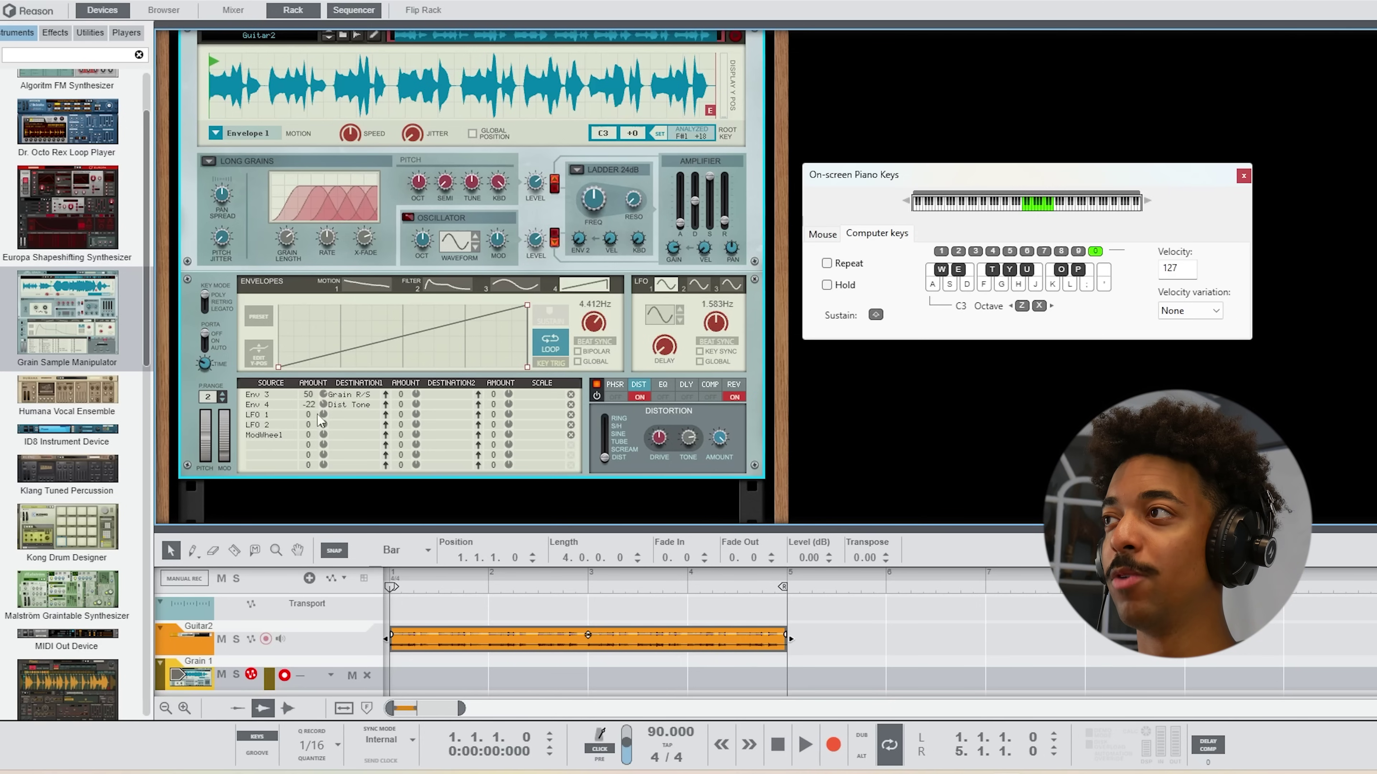
left_click(339, 413)
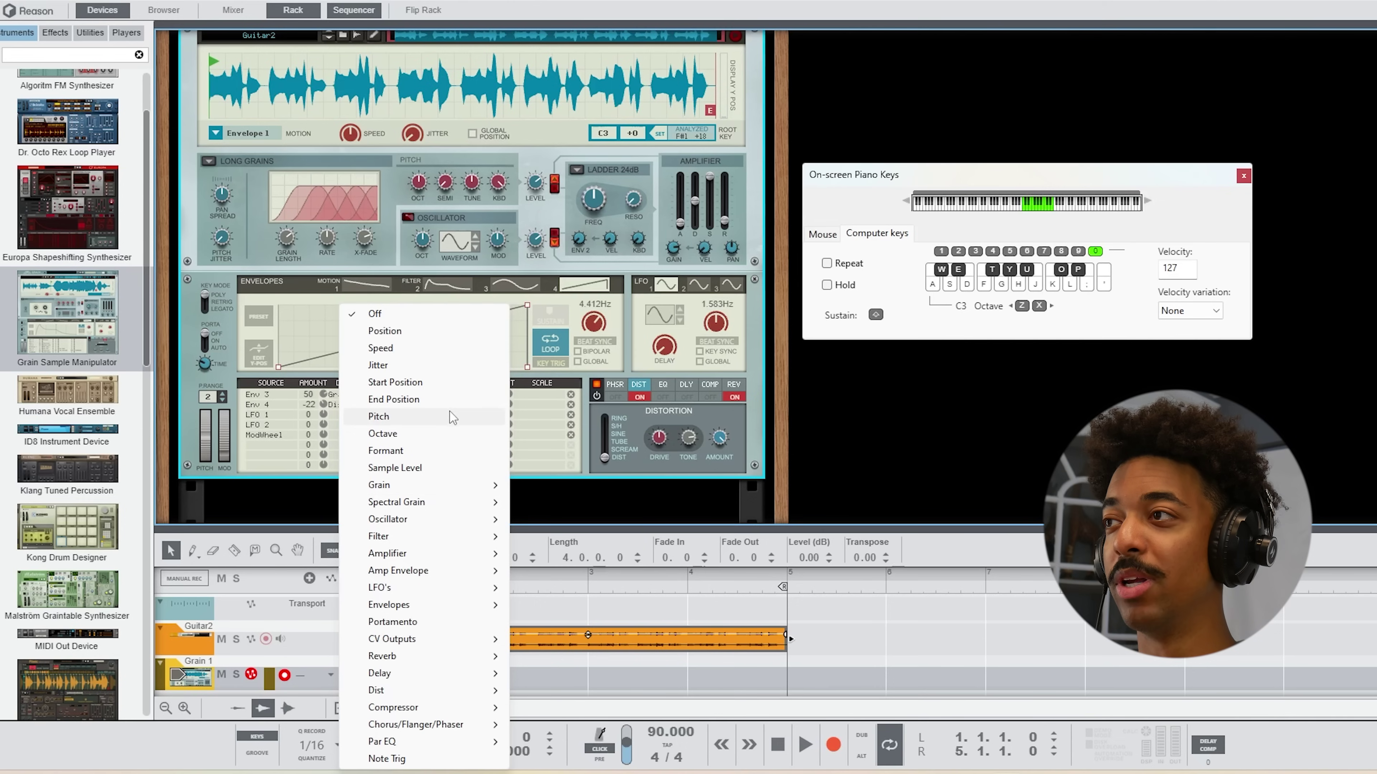
mouse_move(461, 659)
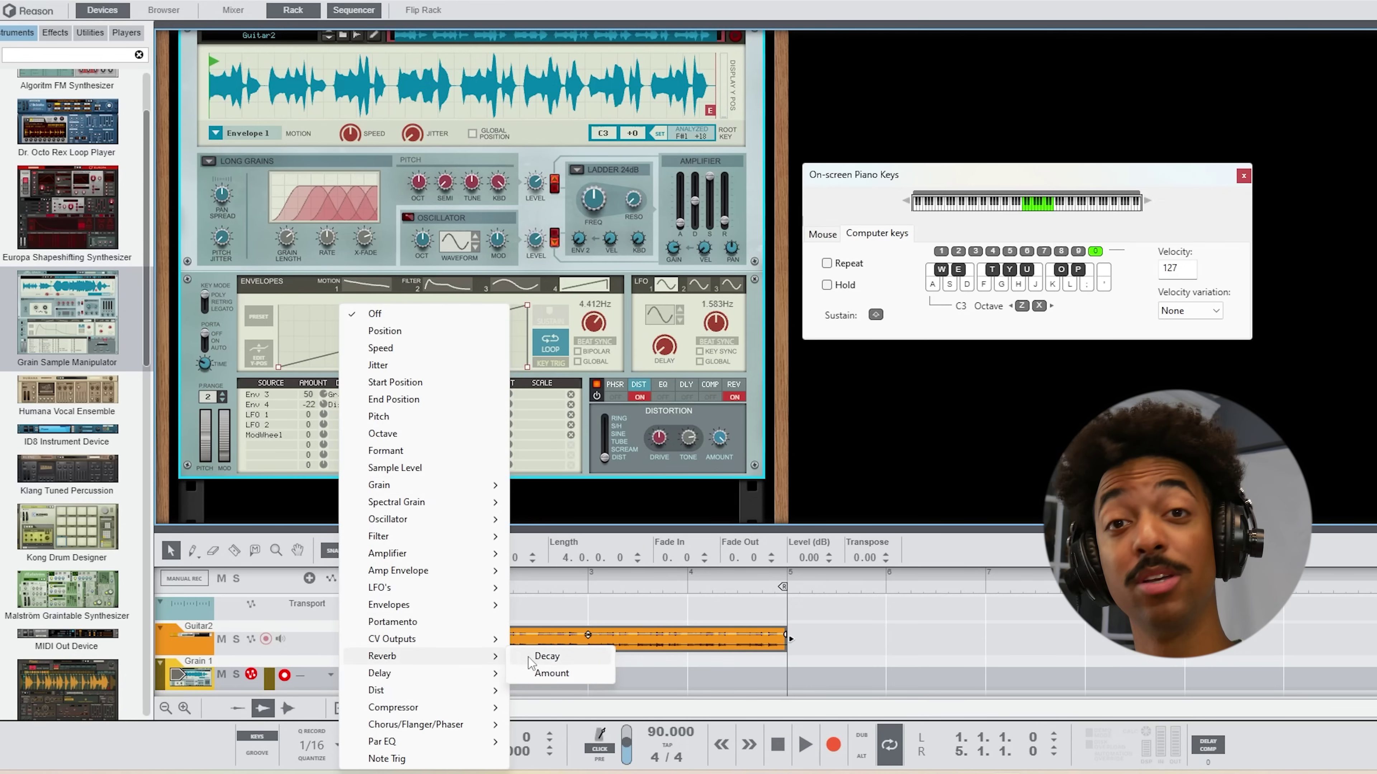
left_click(545, 657)
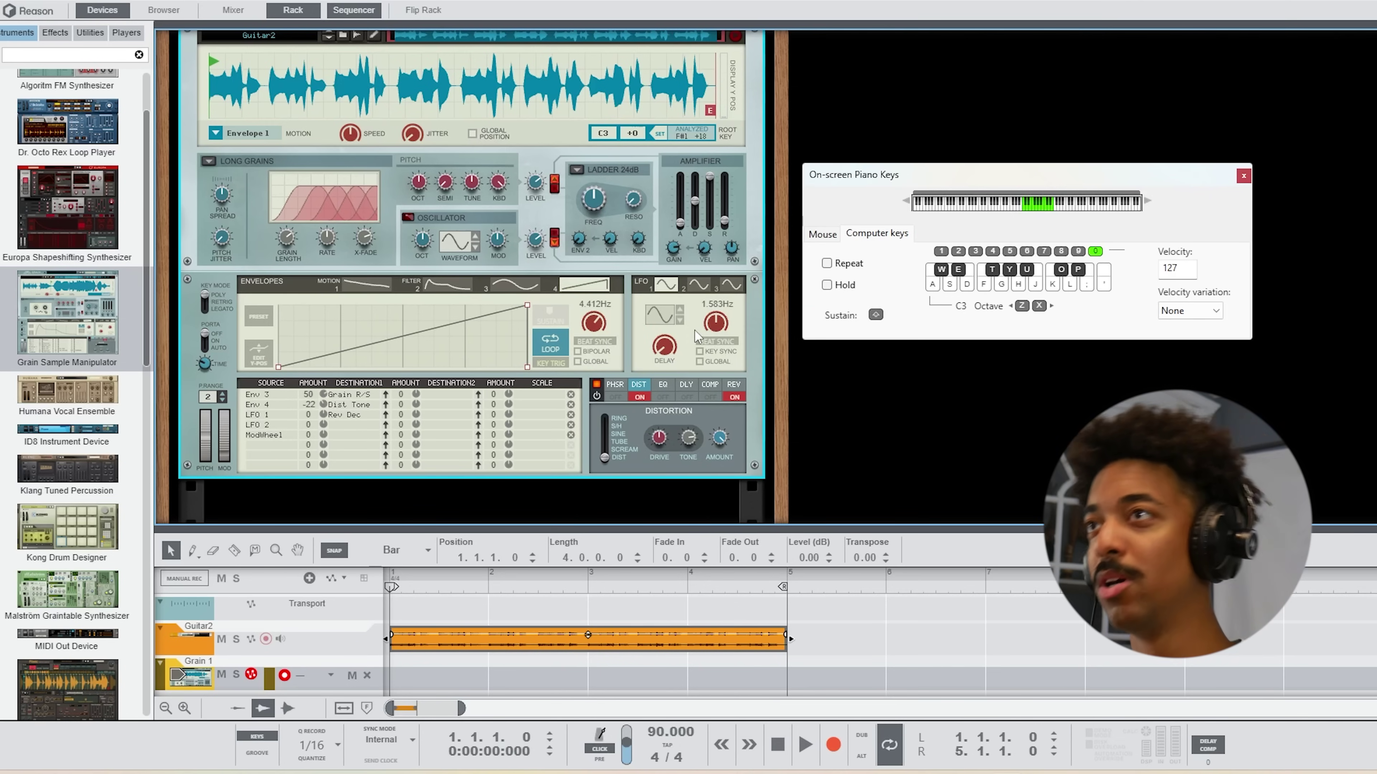
Set LFO 1's modulation amount on the reverb decay to 62 and its rate to 0.220 Hz, auditioning with test notes.
left_click_drag(719, 325, 699, 384)
left_click_drag(775, 295, 776, 308)
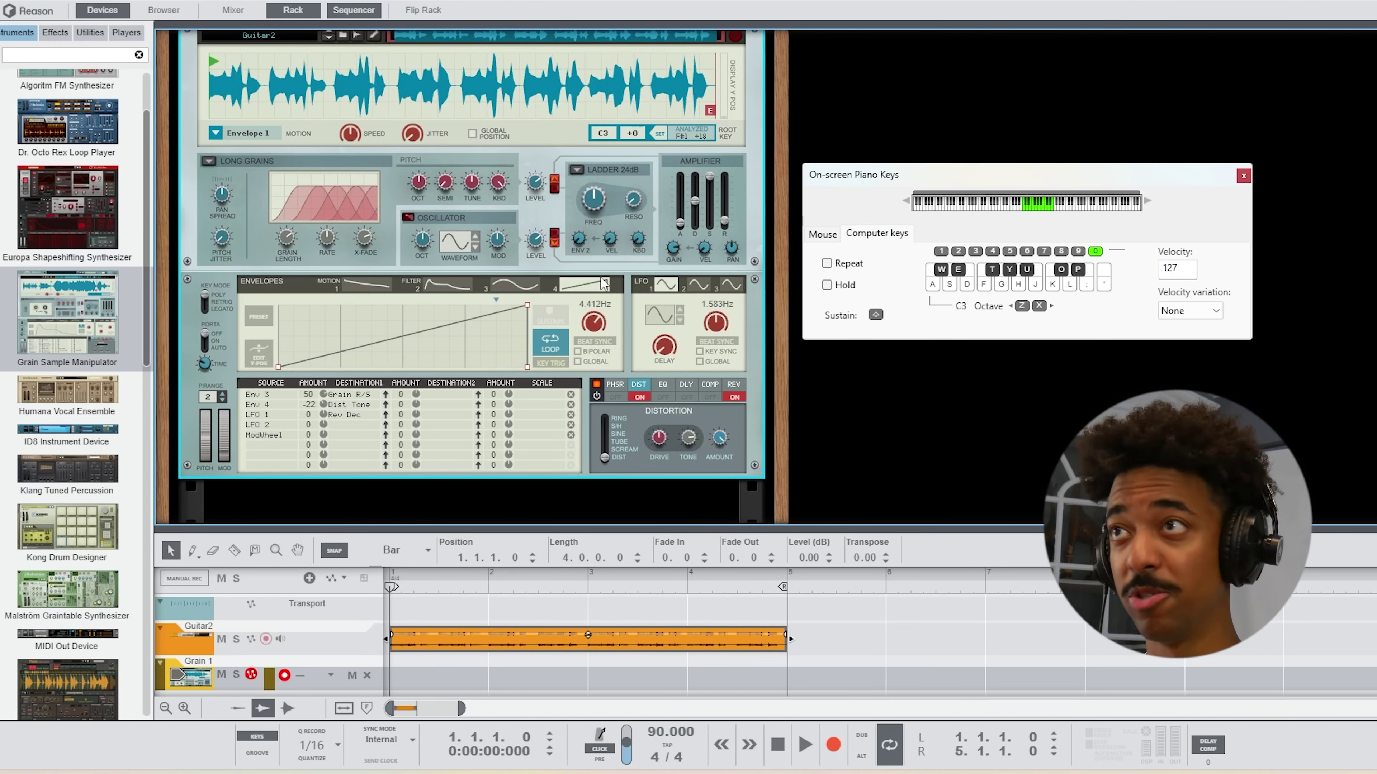
key("g")
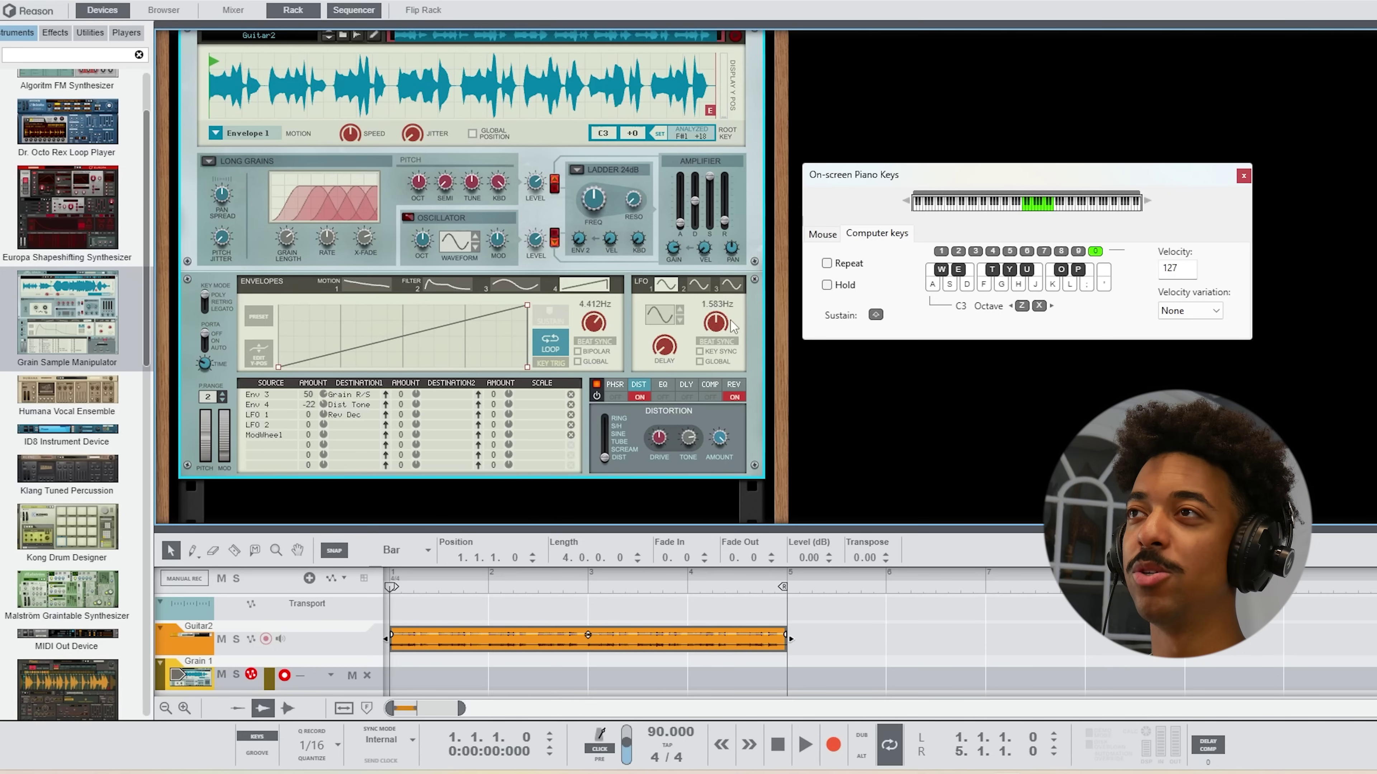
left_click_drag(725, 330, 710, 358)
left_click_drag(326, 417, 352, 406)
key("g")
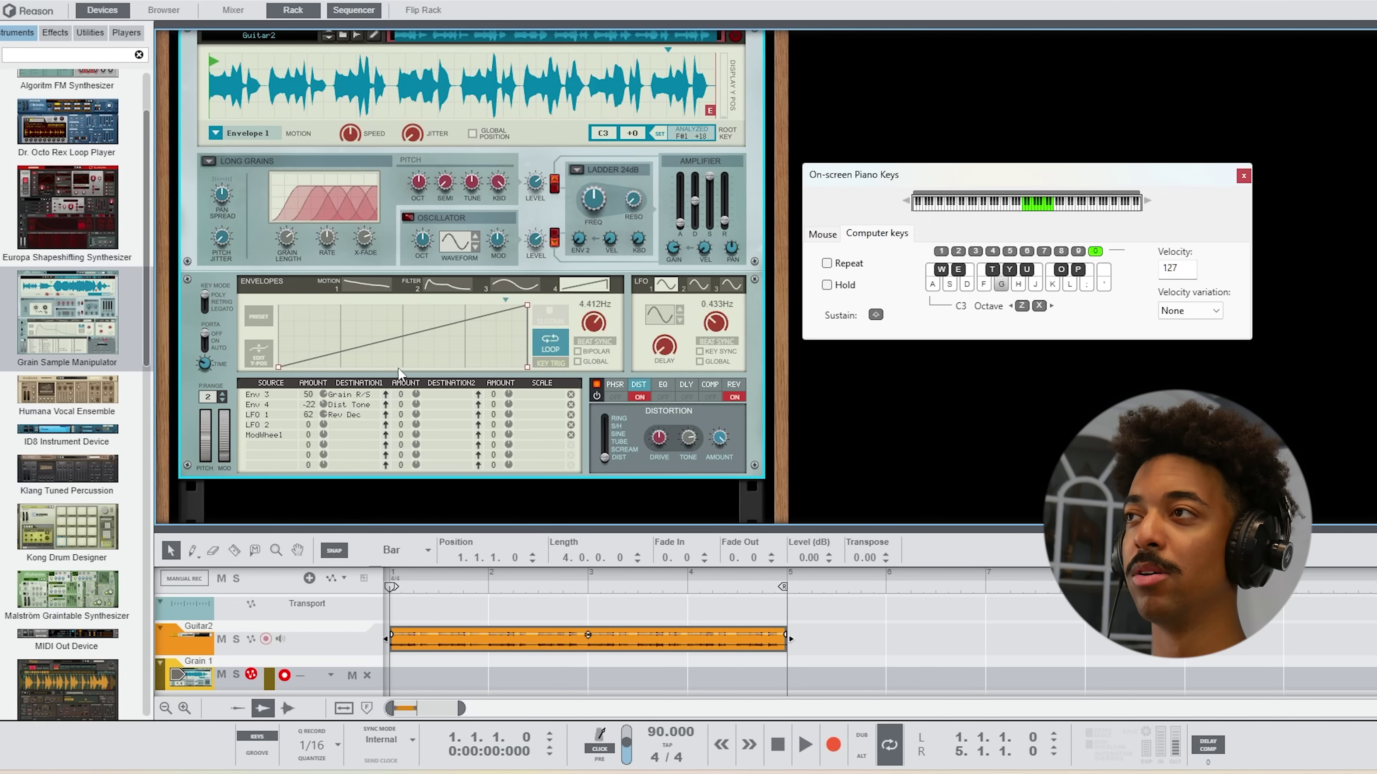
left_click_drag(720, 324, 715, 341)
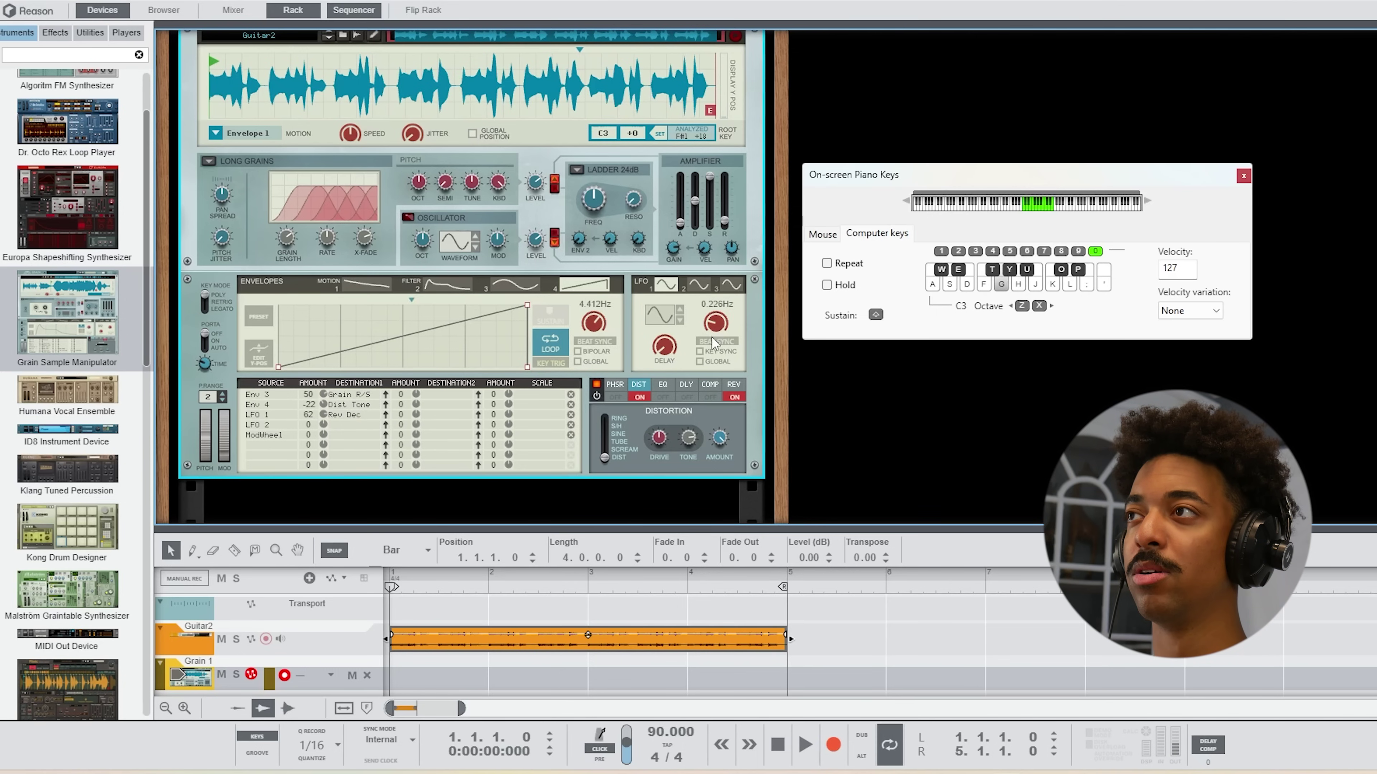
left_click_drag(726, 332, 727, 334)
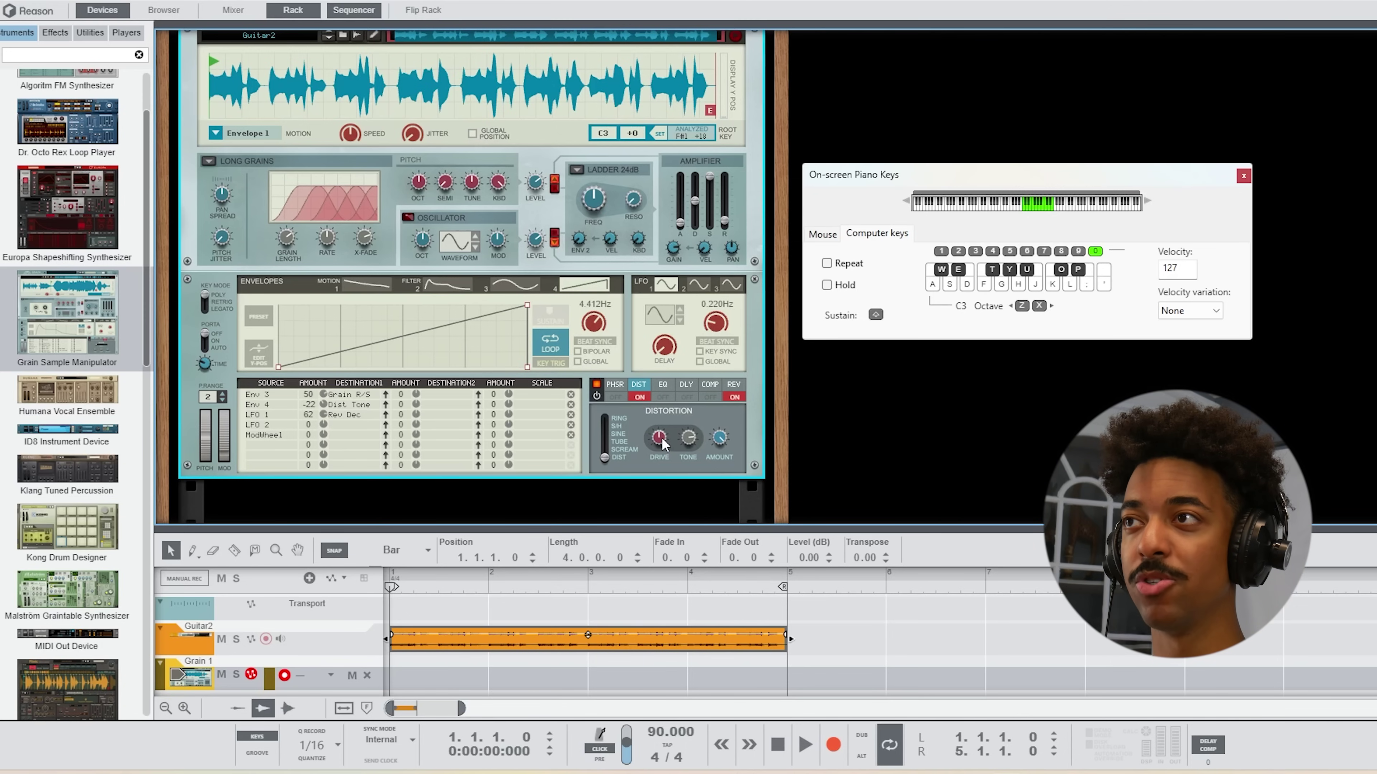
Try a distortion amount of 79.7 % with a test note, and raise it to 90.6 %.
left_click_drag(658, 437, 715, 448)
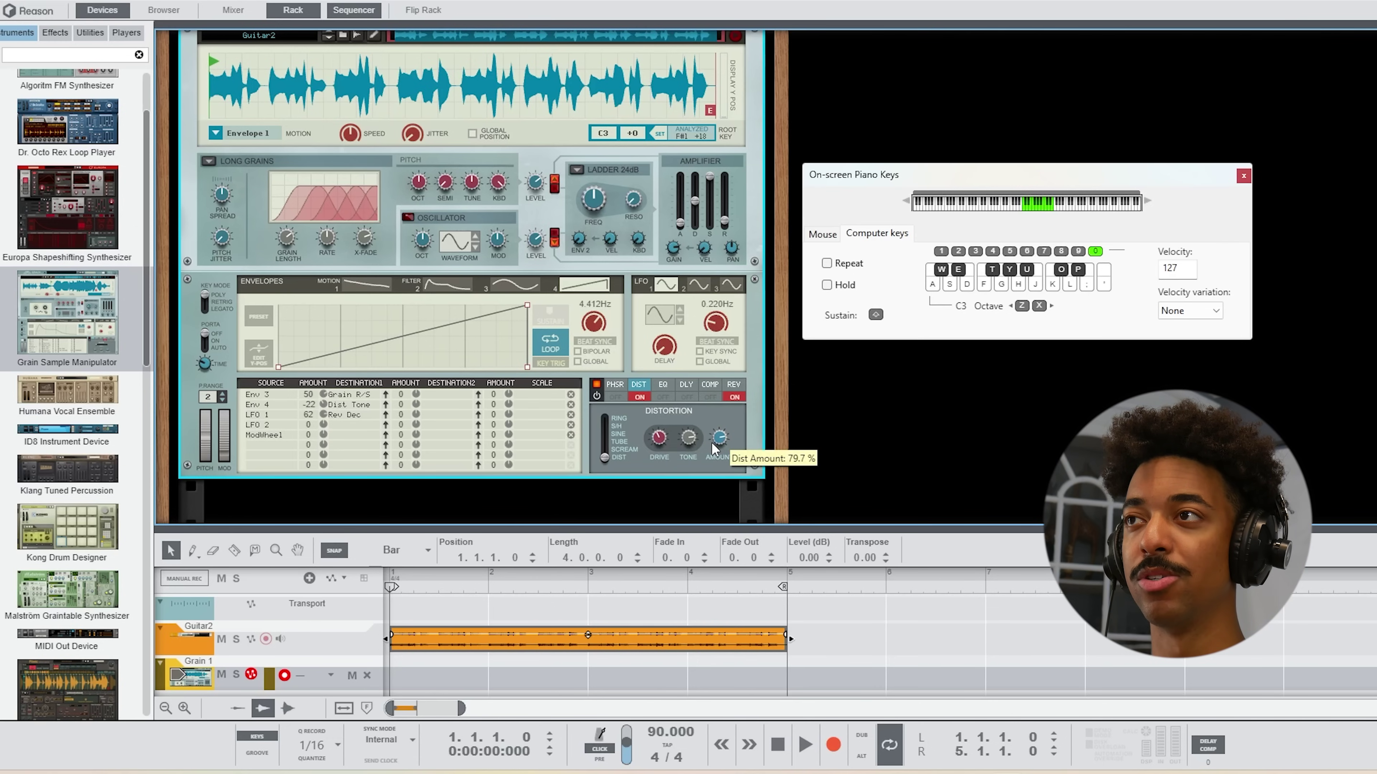
key("g")
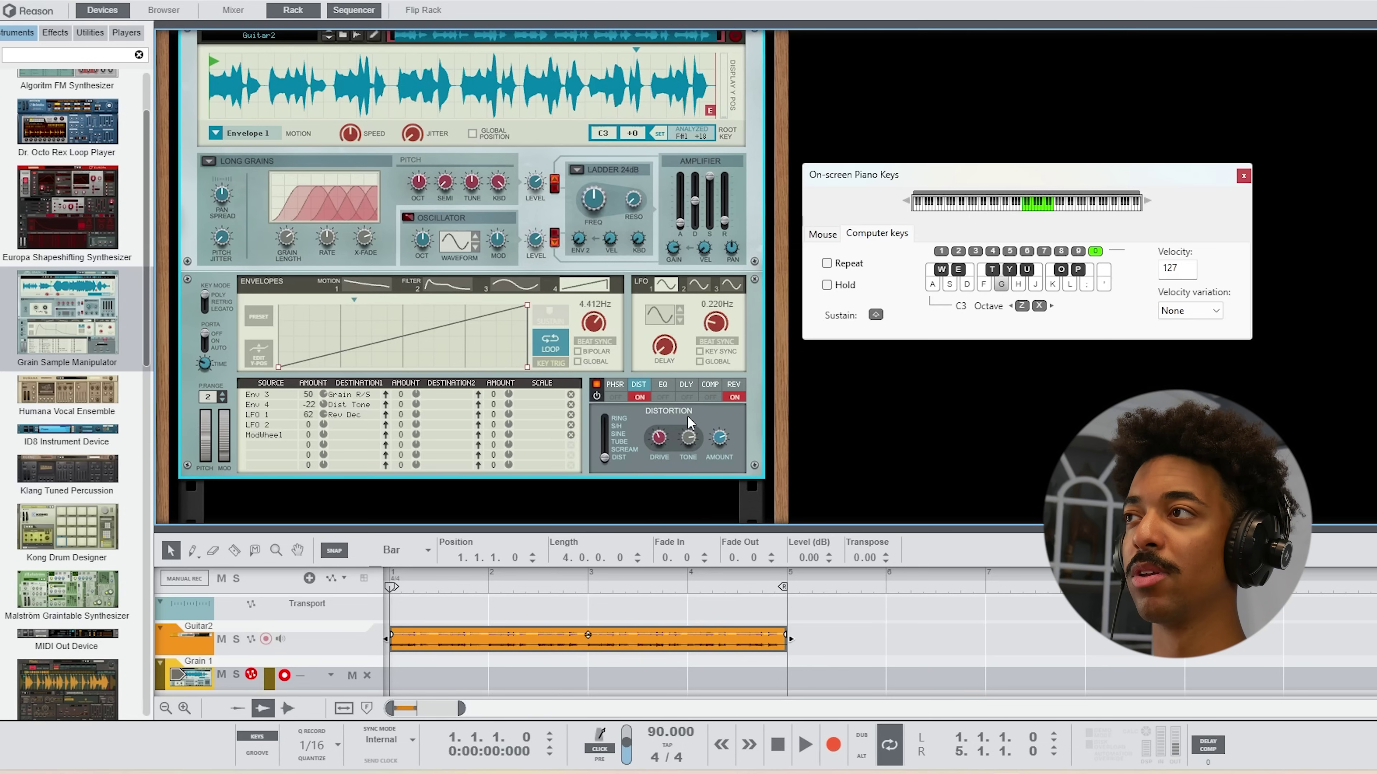
left_click_drag(719, 438, 749, 424)
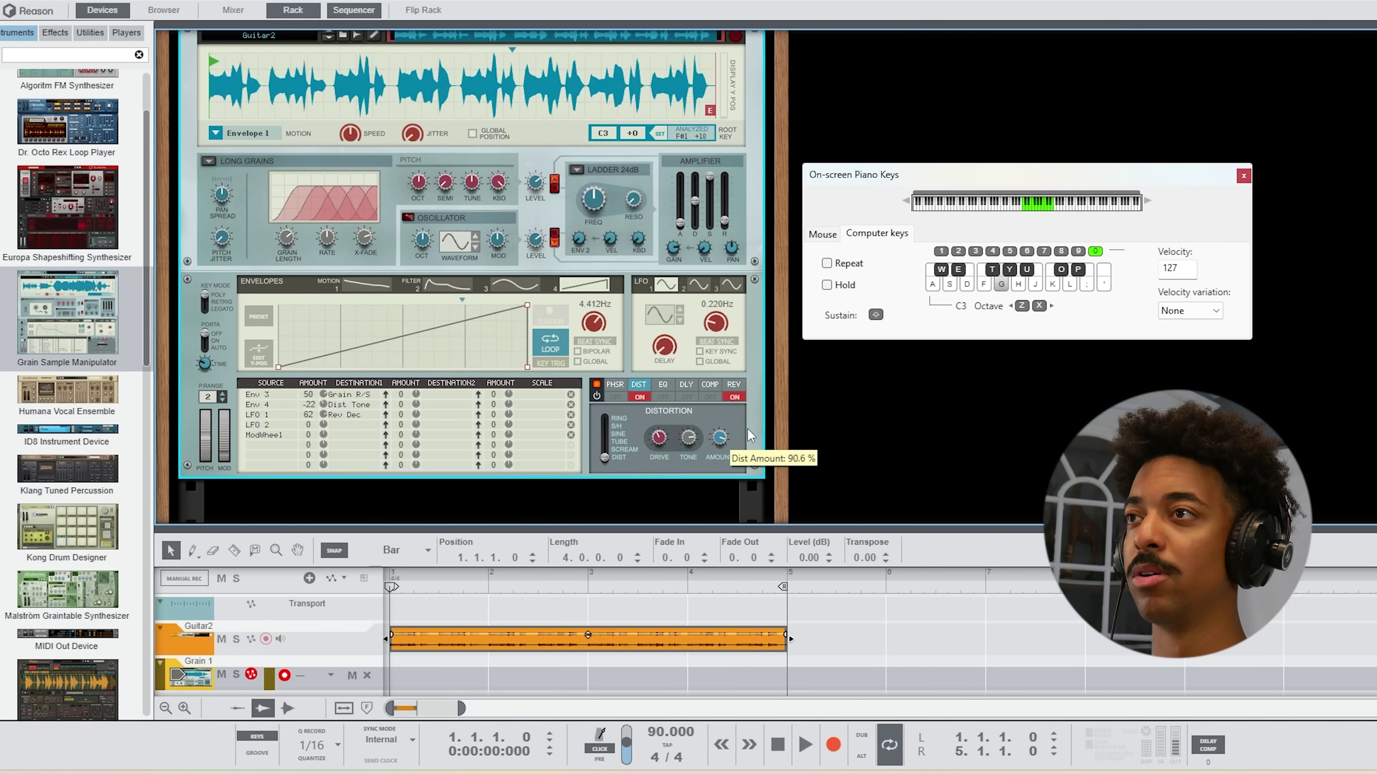
Set Env 4's modulation amount on the distortion tone to -34 and work the modulation wheel.
left_click_drag(674, 428, 671, 437)
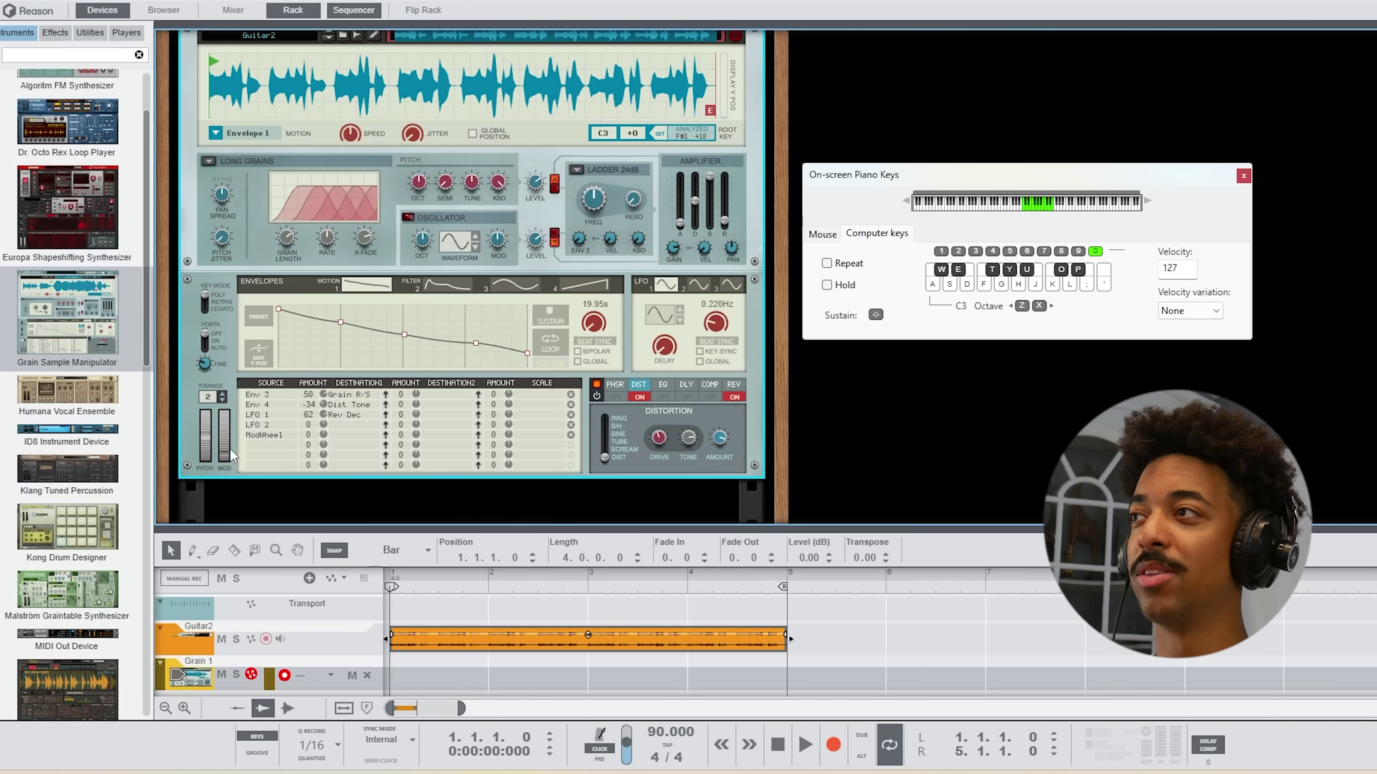
left_click_drag(224, 441, 251, 475)
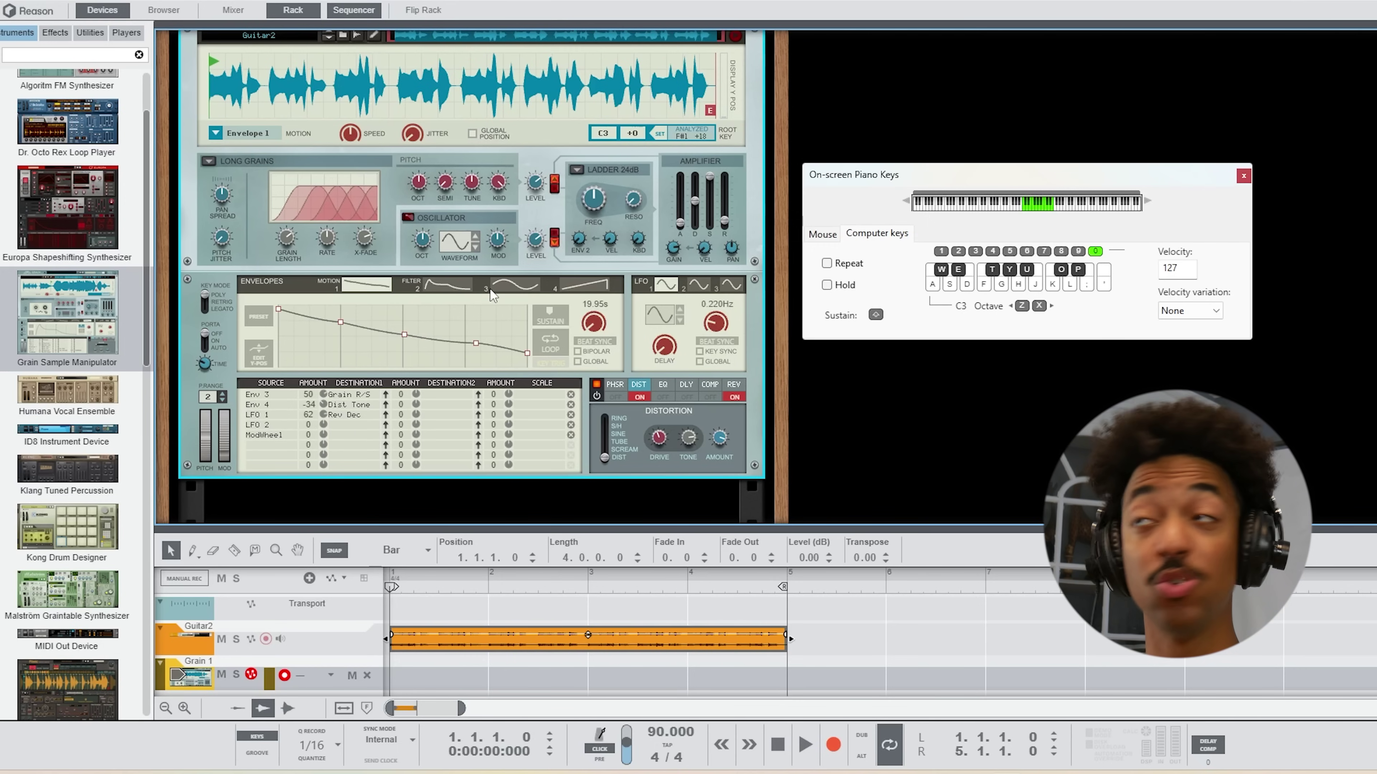
scroll(491, 294, "up", 2)
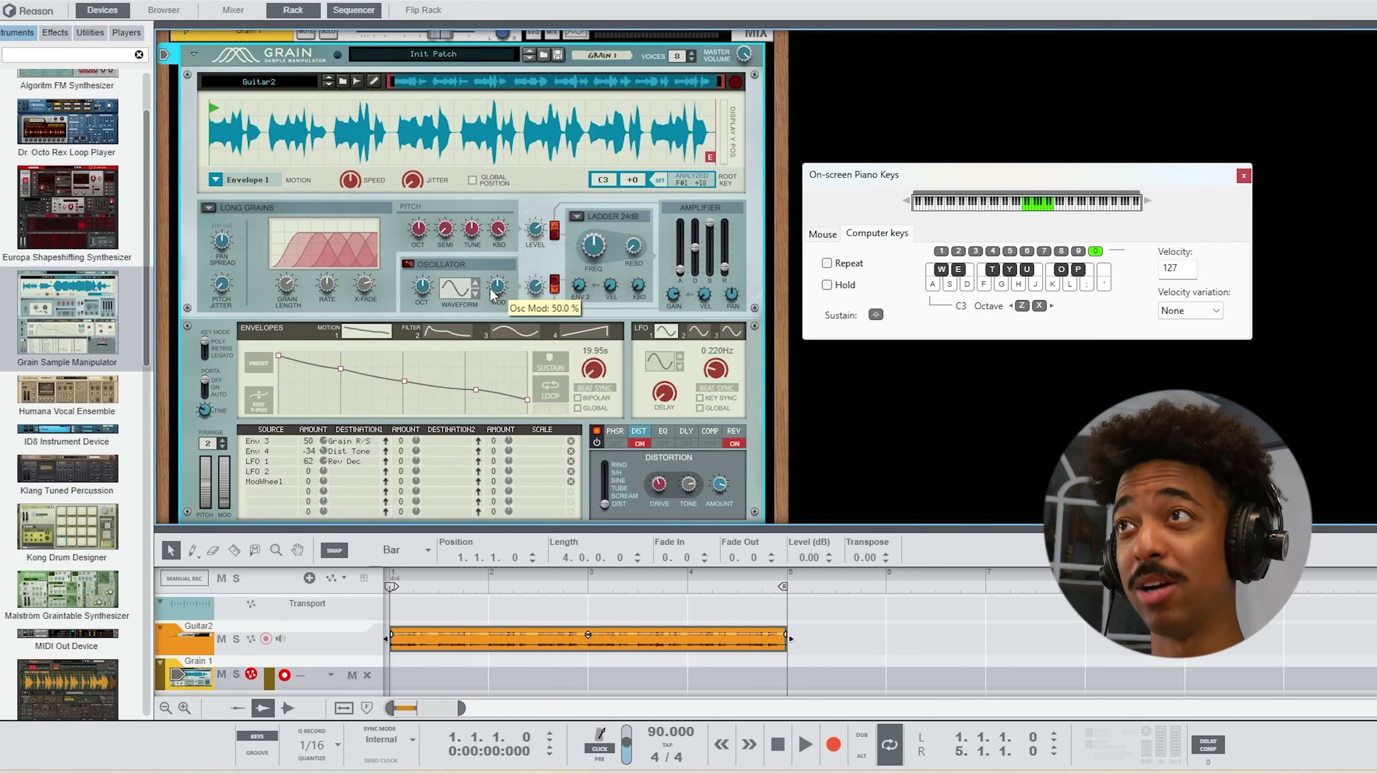
scroll(492, 294, "down", 2)
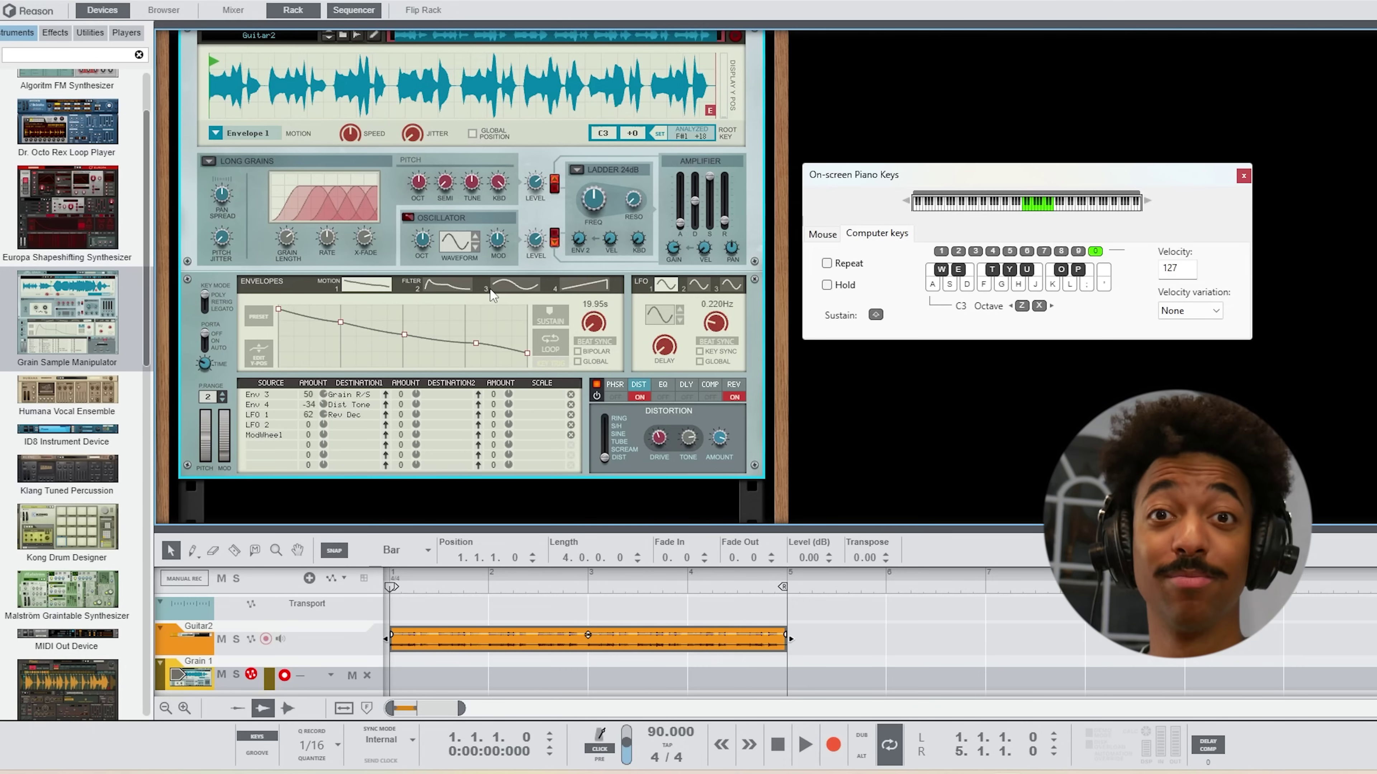
Audition the finished grain patch with held C notes an octave apart.
scroll(492, 294, "up", 2)
key("a")
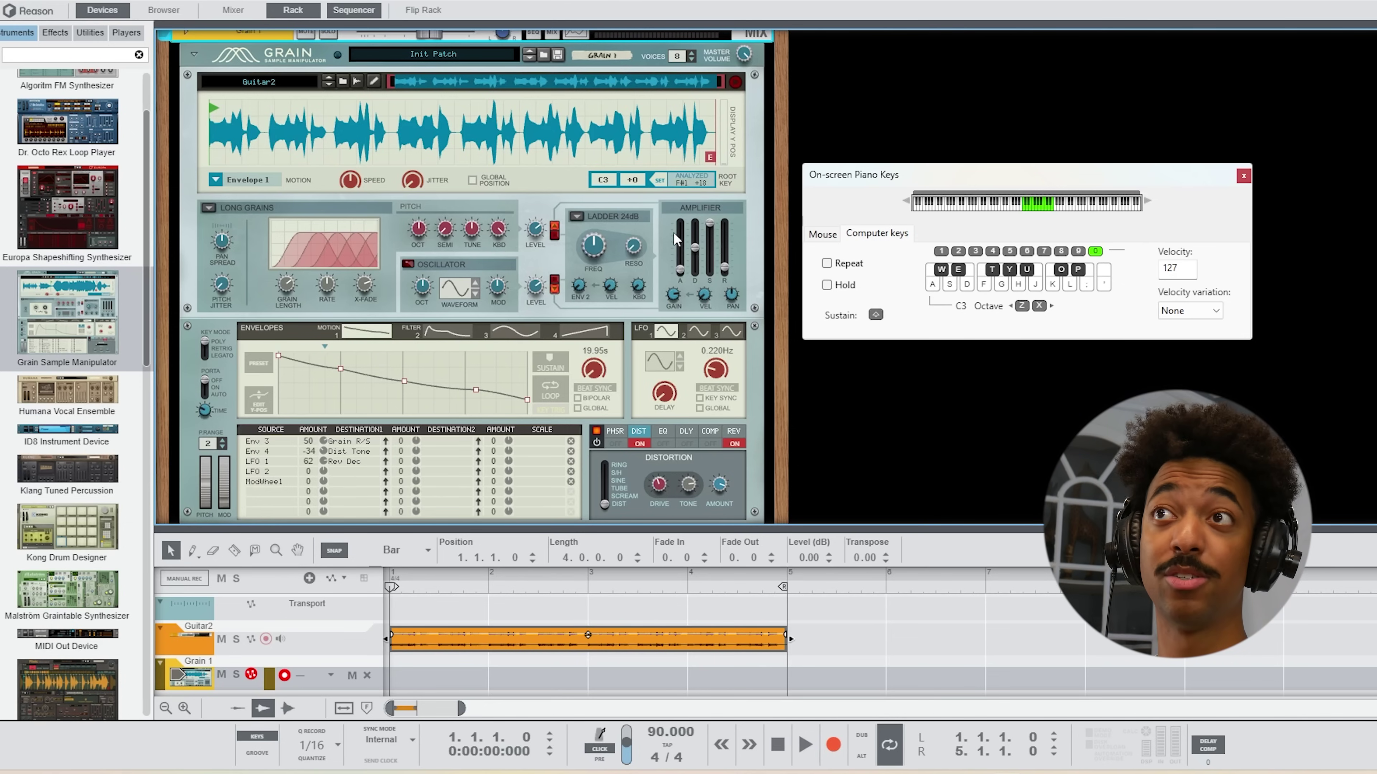
key("k")
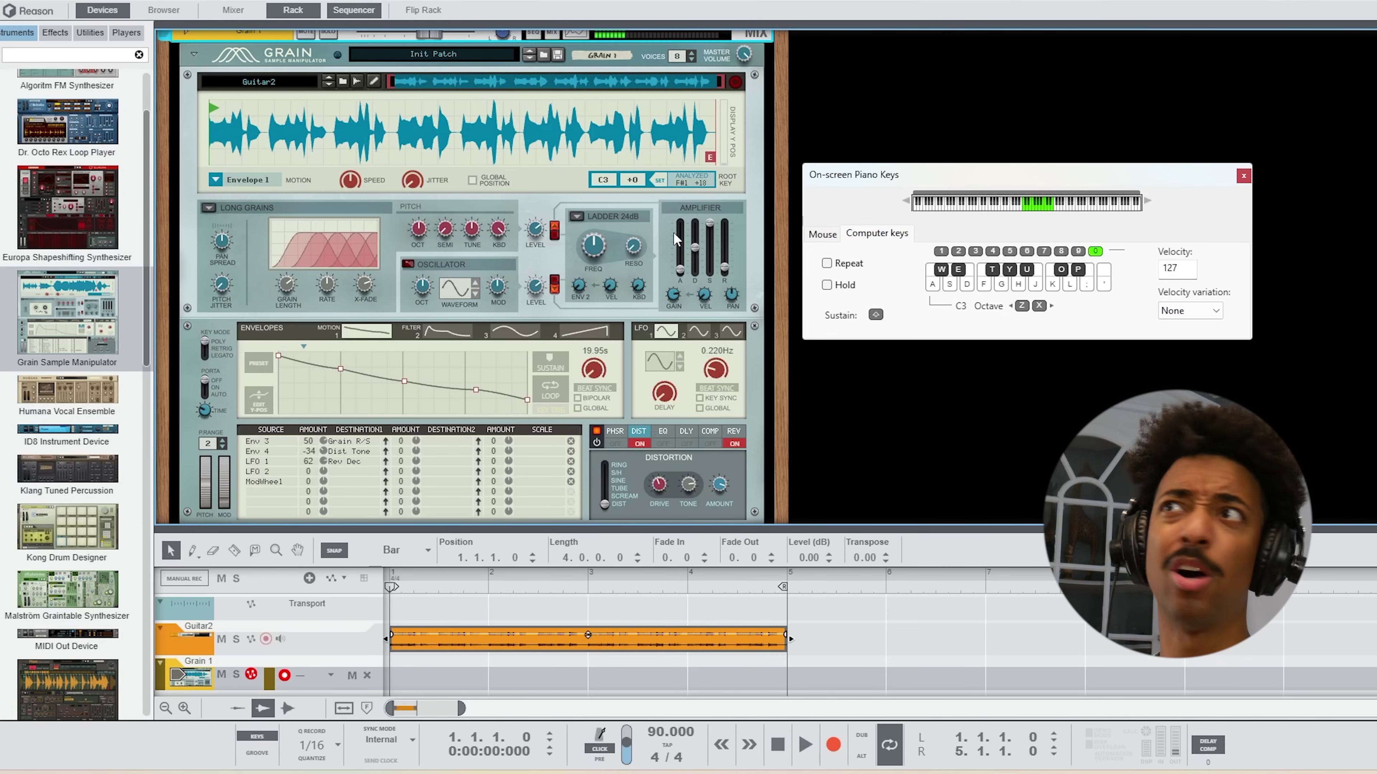
key("a")
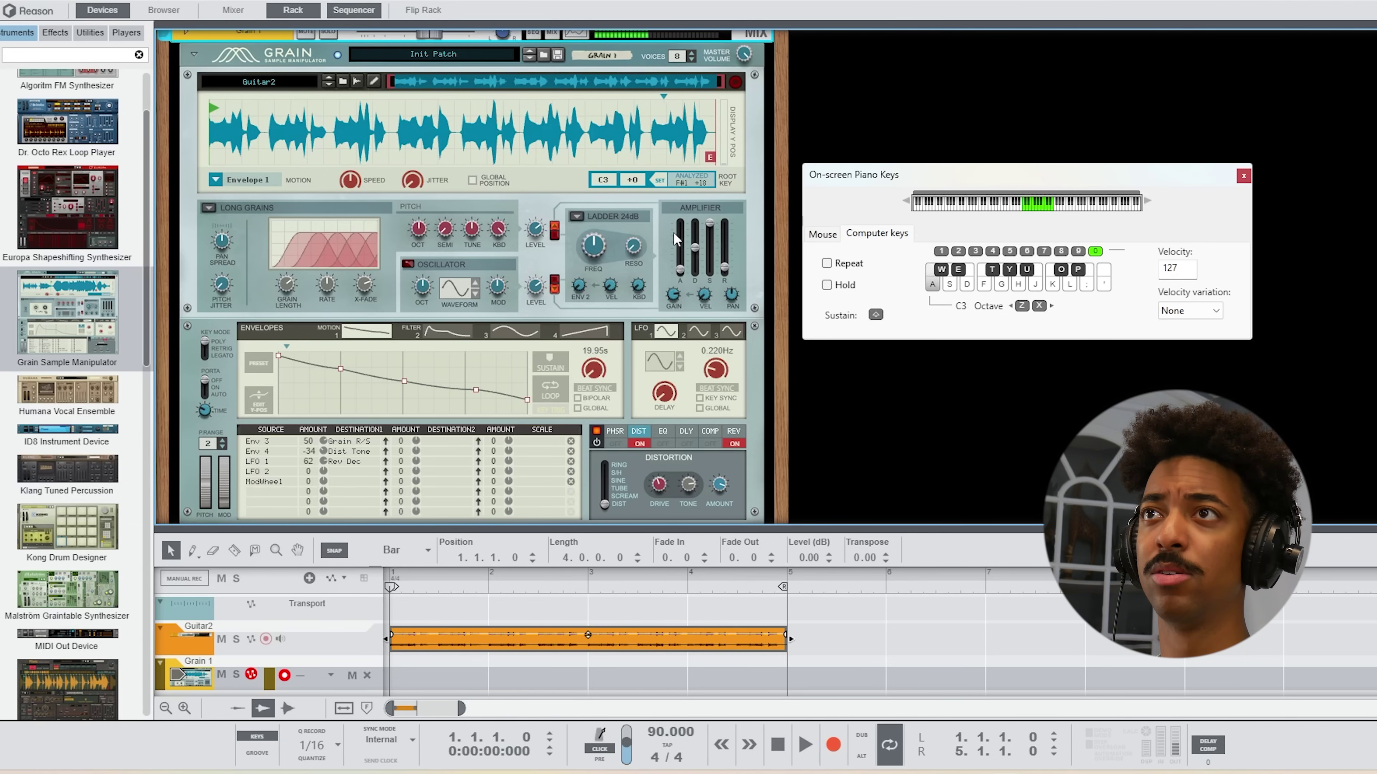
key("k")
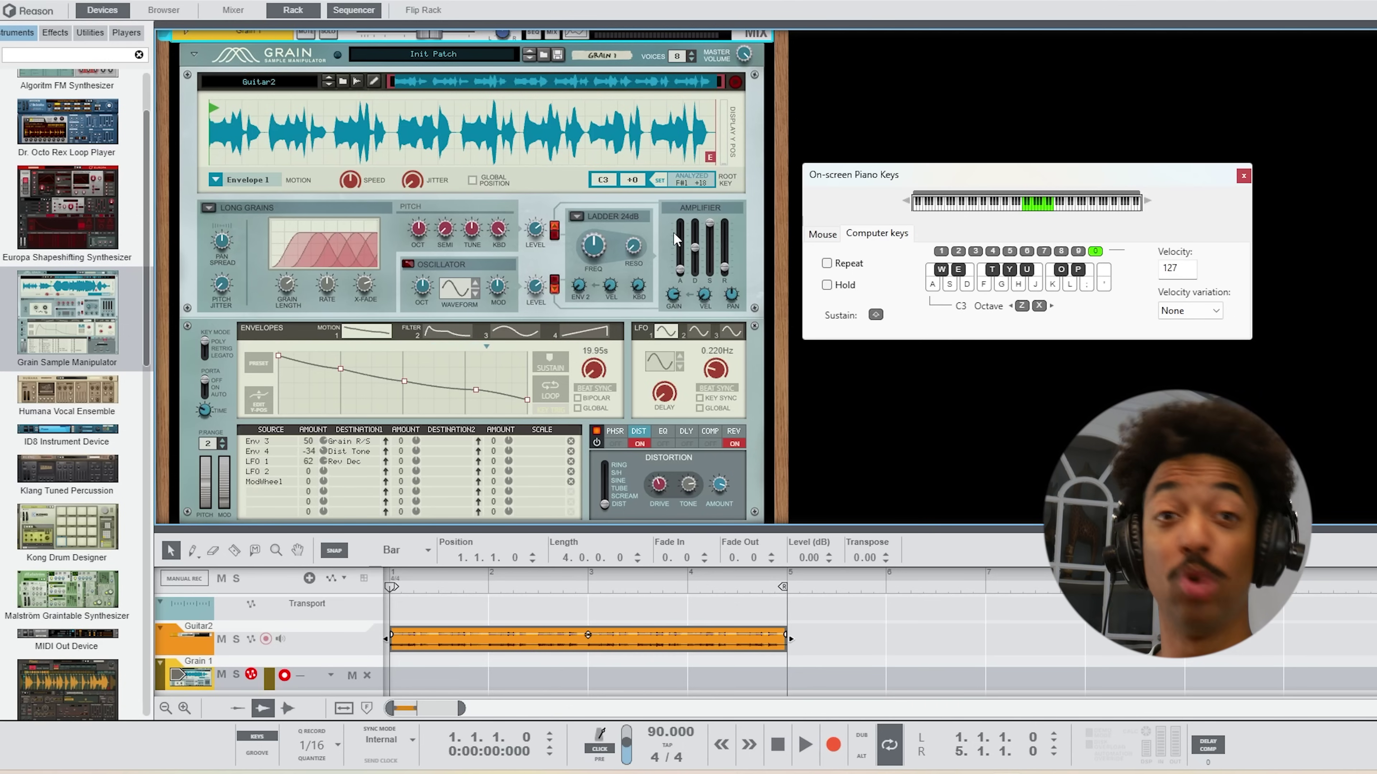
Record sustained C3 and C4 notes on the Grain 1 track from bar 1 as a clip nine bars long.
key("F6")
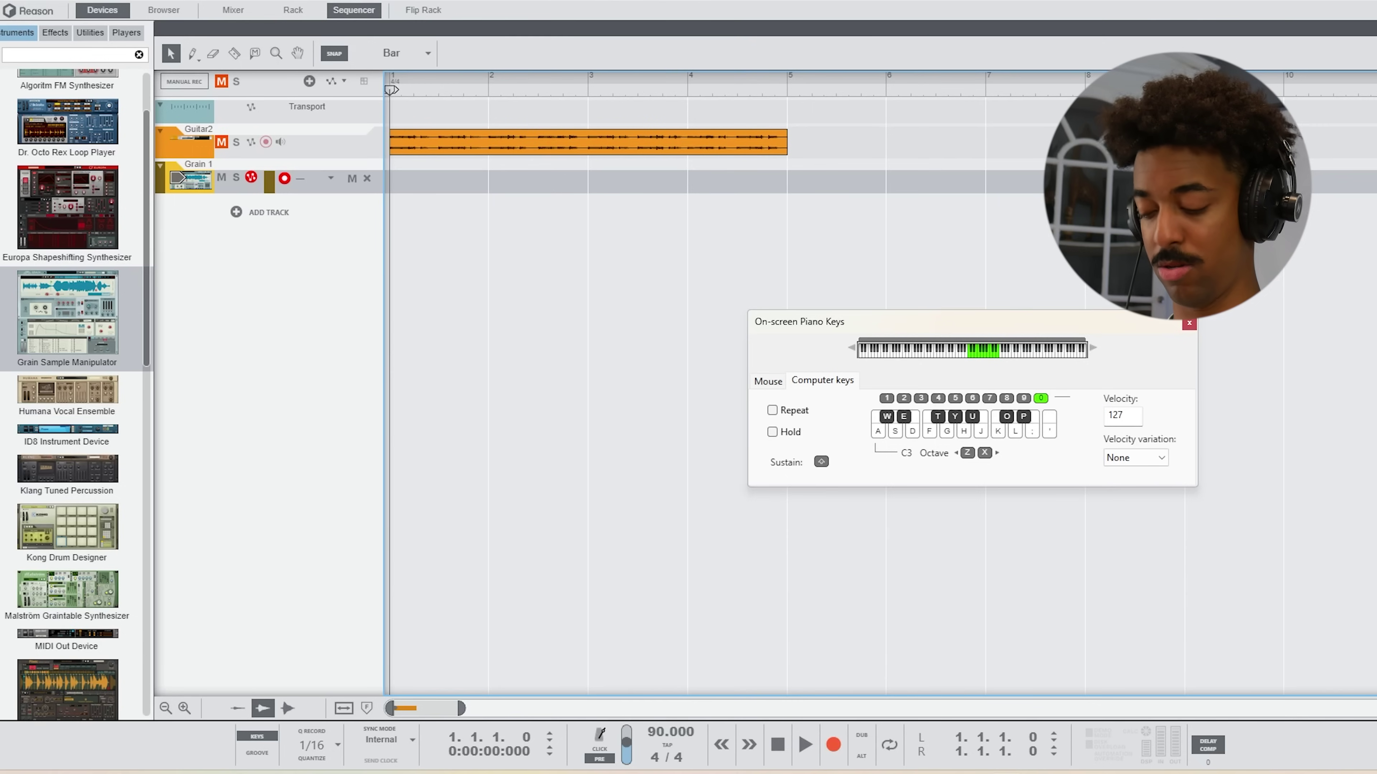
key("ctrl+Return")
key("a")
key("l")
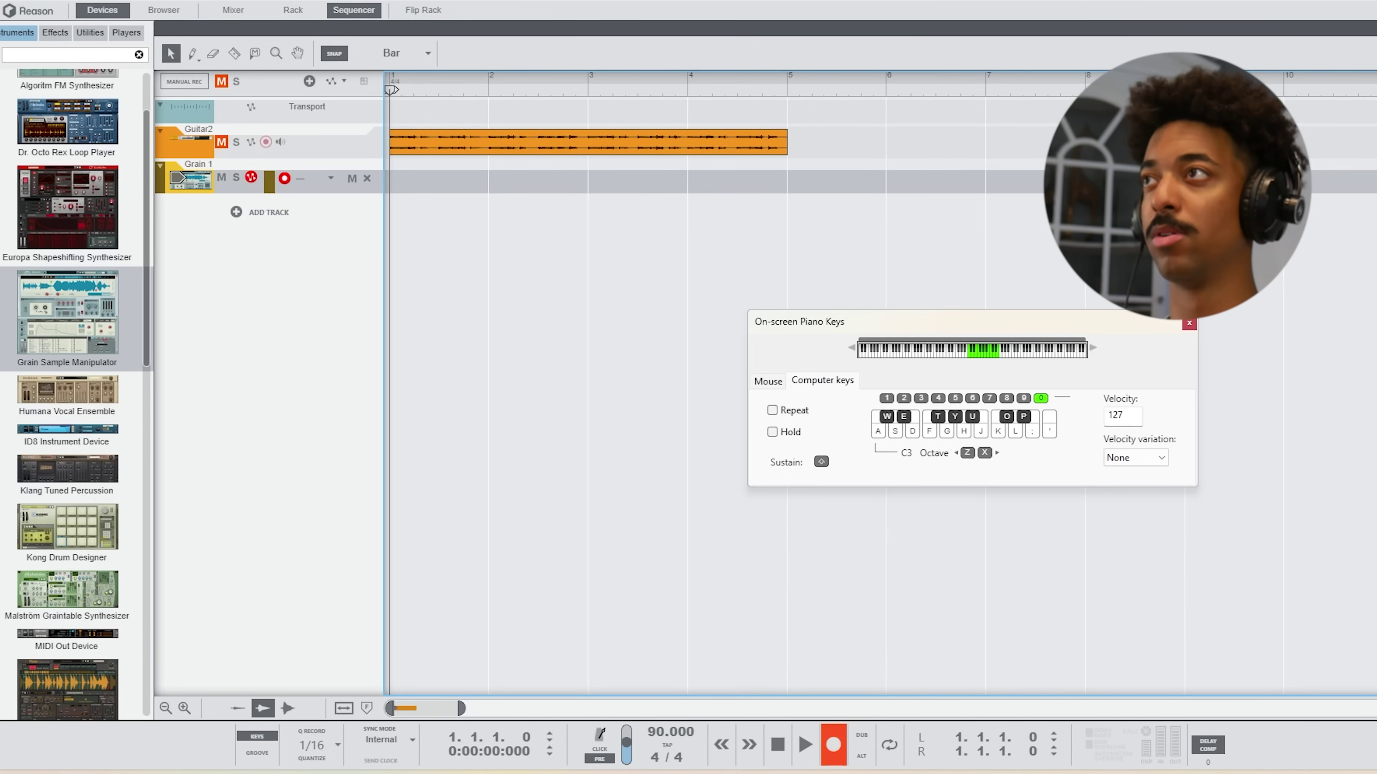
key("a")
key("k")
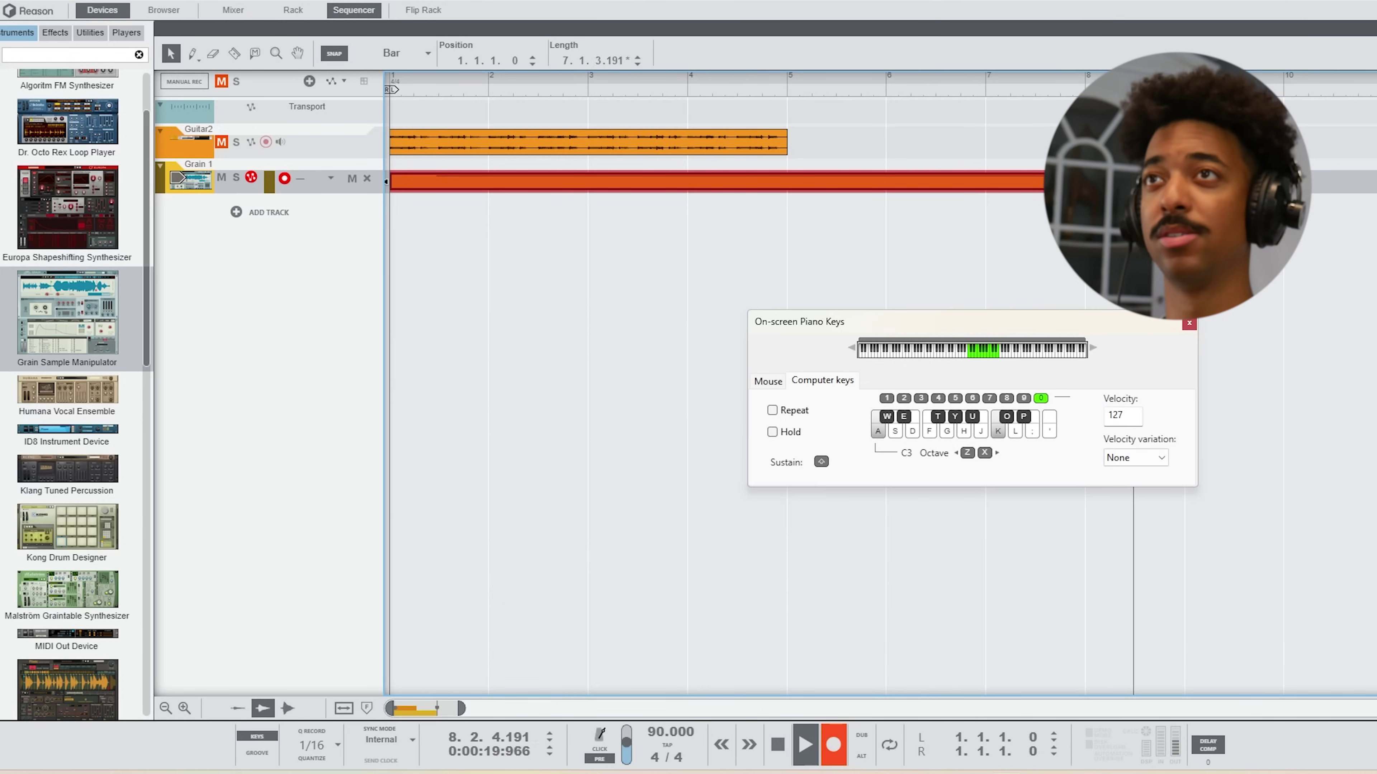
key("space")
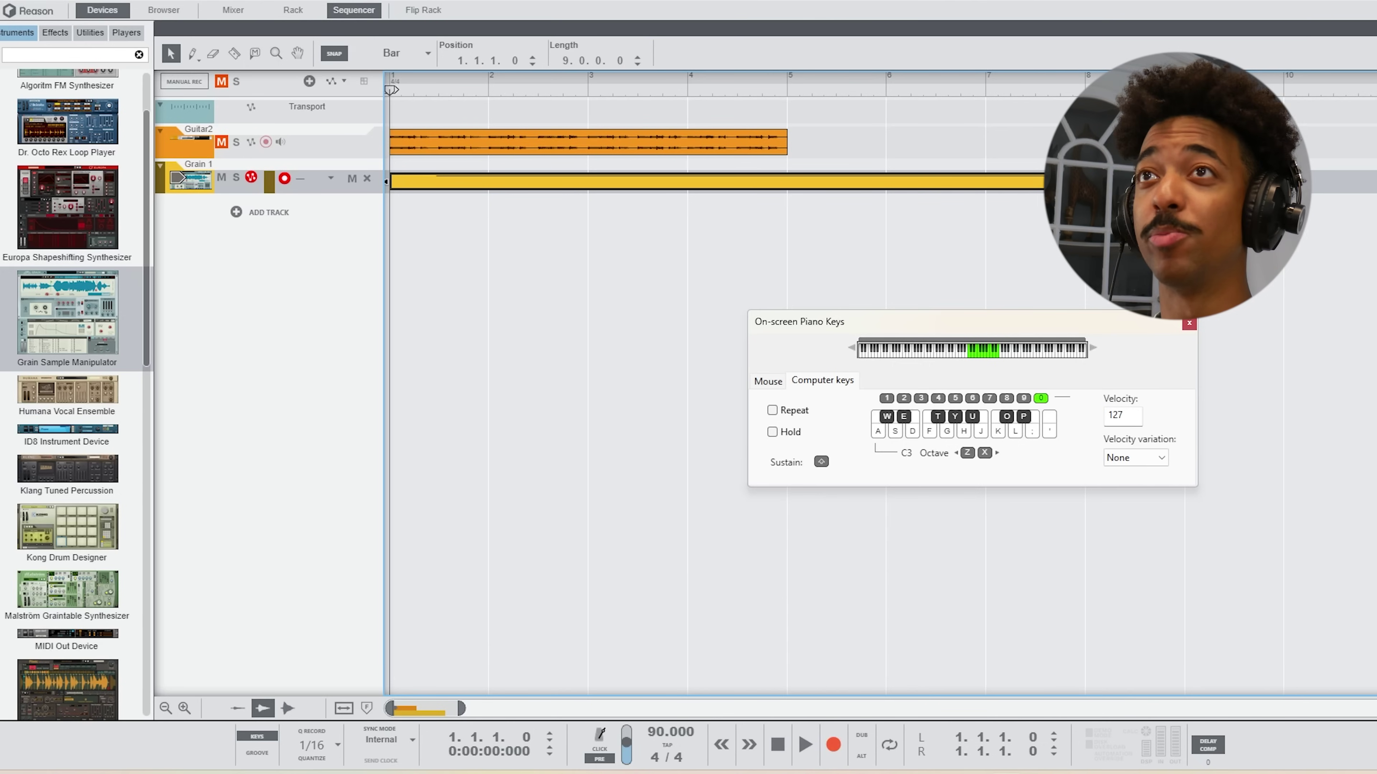
Check the recorded notes of the Grain 1 clip in the note editor, and bounce the clip in place.
key("F4")
double_click(457, 183)
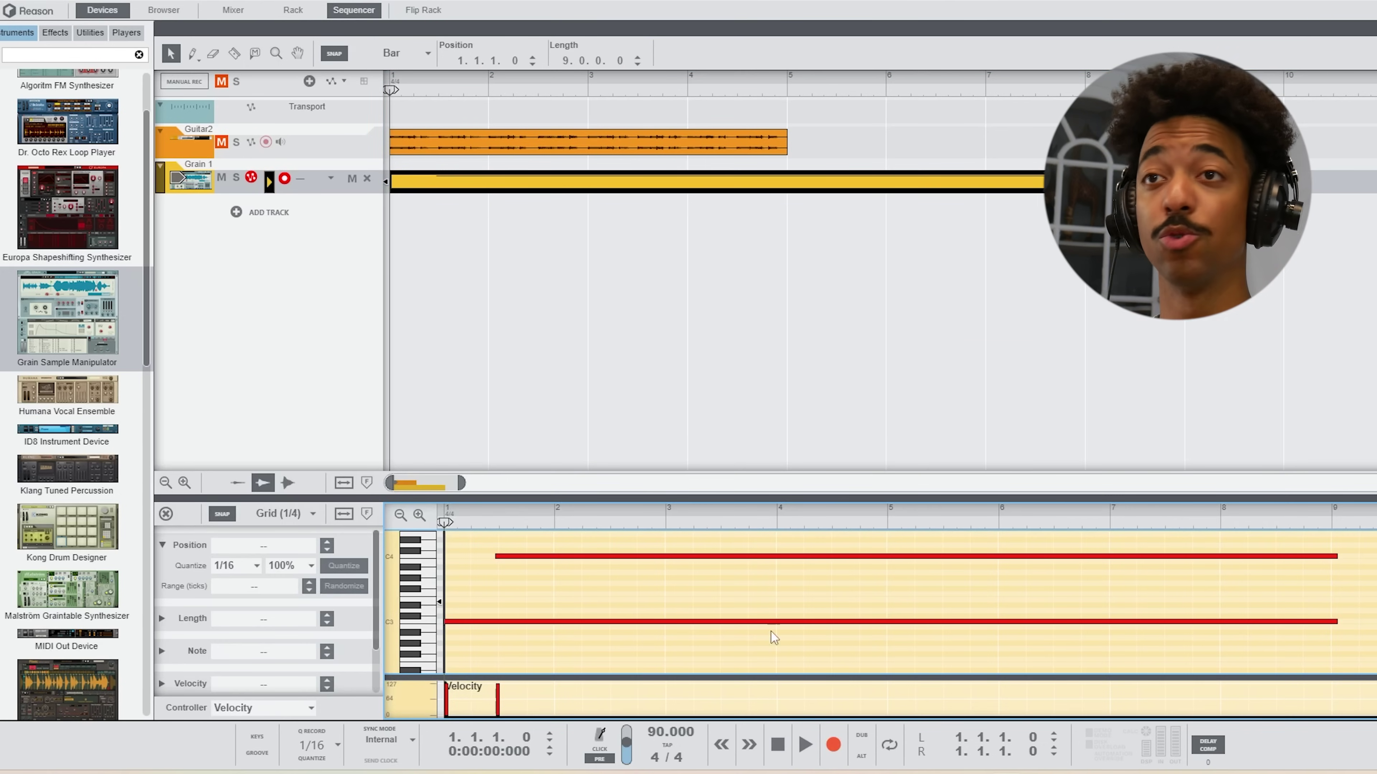
left_click(166, 514)
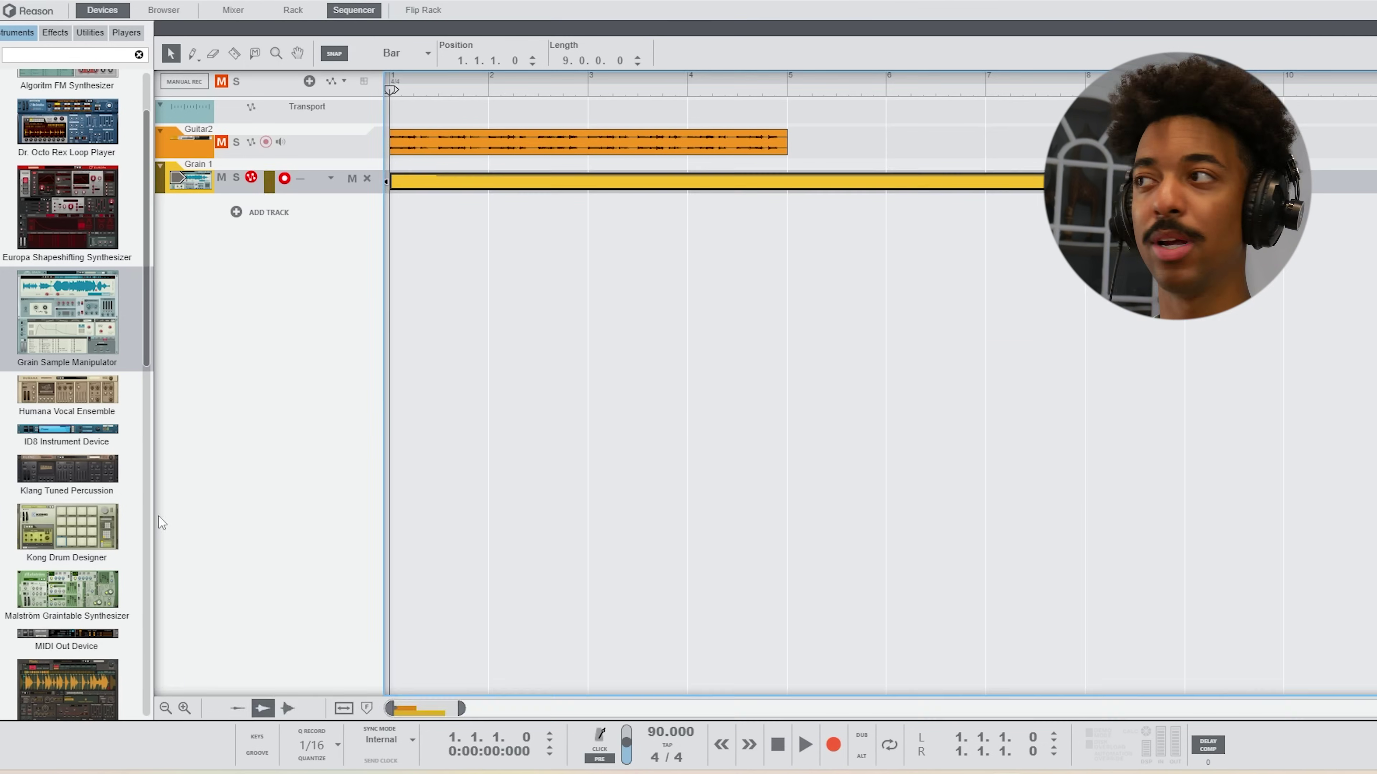
right_click(508, 187)
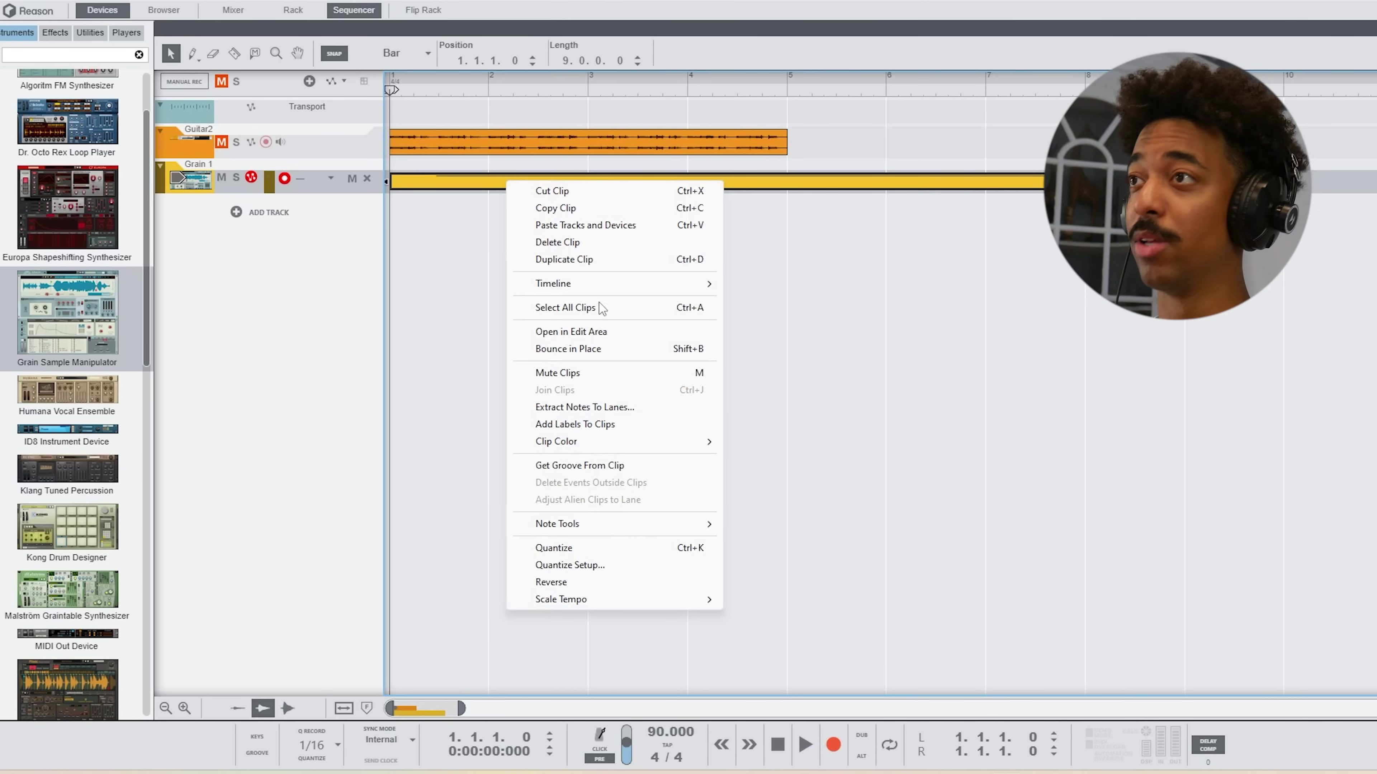
left_click(611, 350)
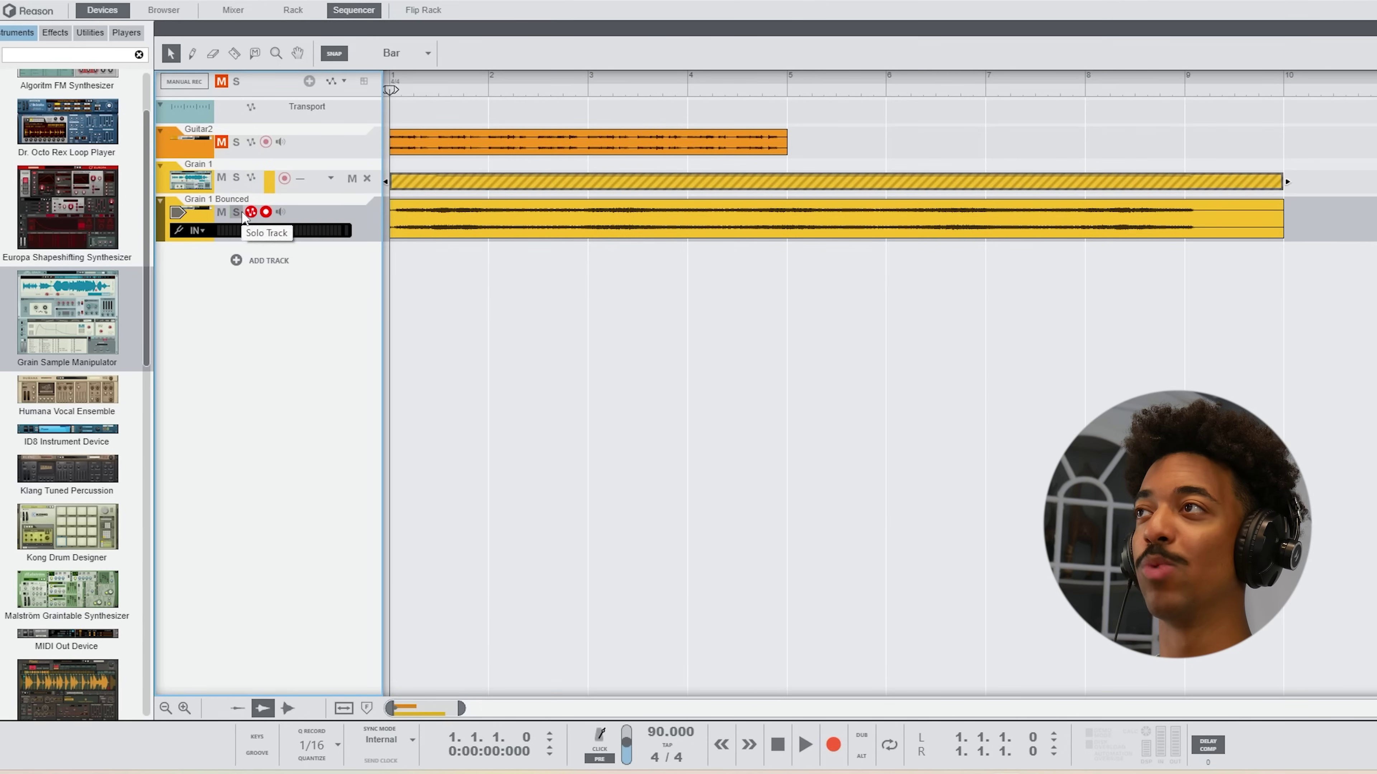
Solo the Grain 1 Bounced track and spot-check its playback from the start and from bars 3, 5 and 7.
left_click(237, 212)
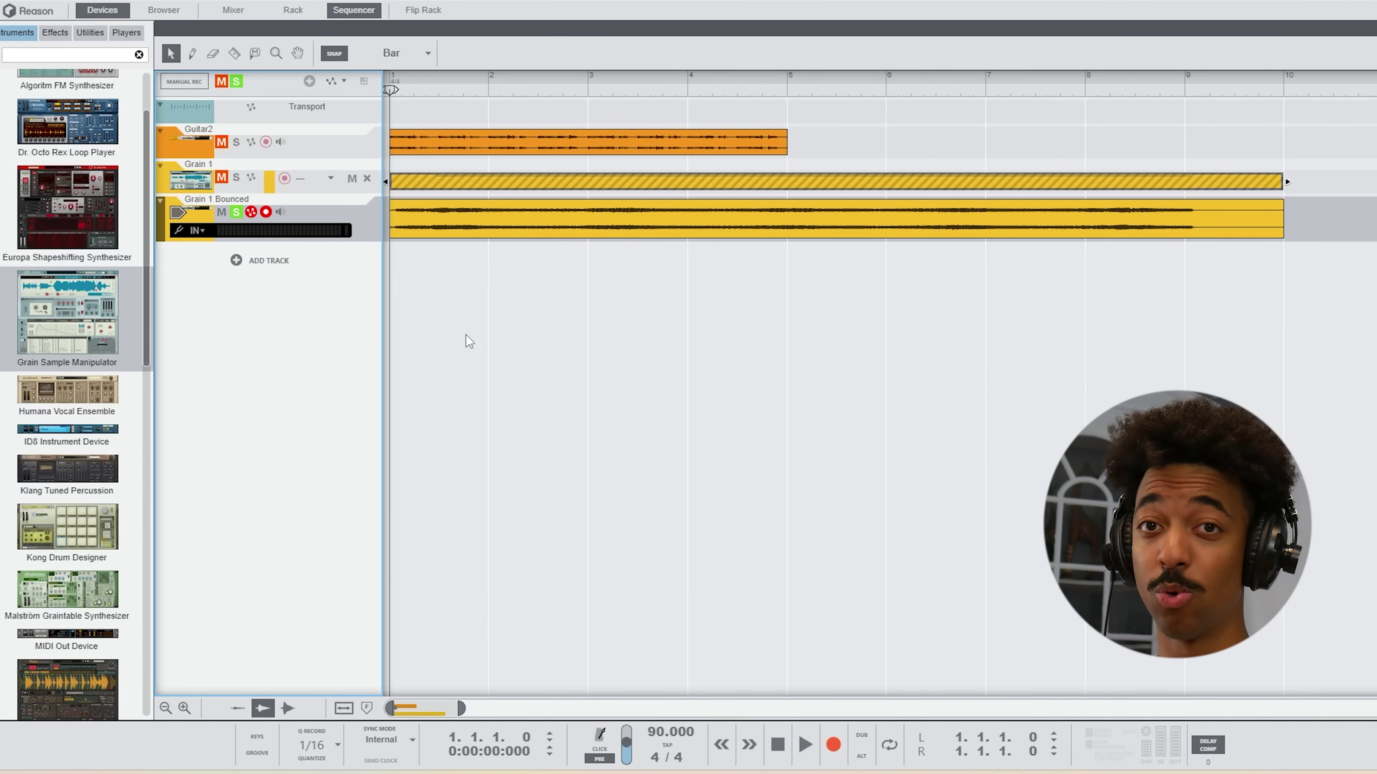
key("space")
left_click(595, 90)
left_click(791, 91)
left_click(986, 91)
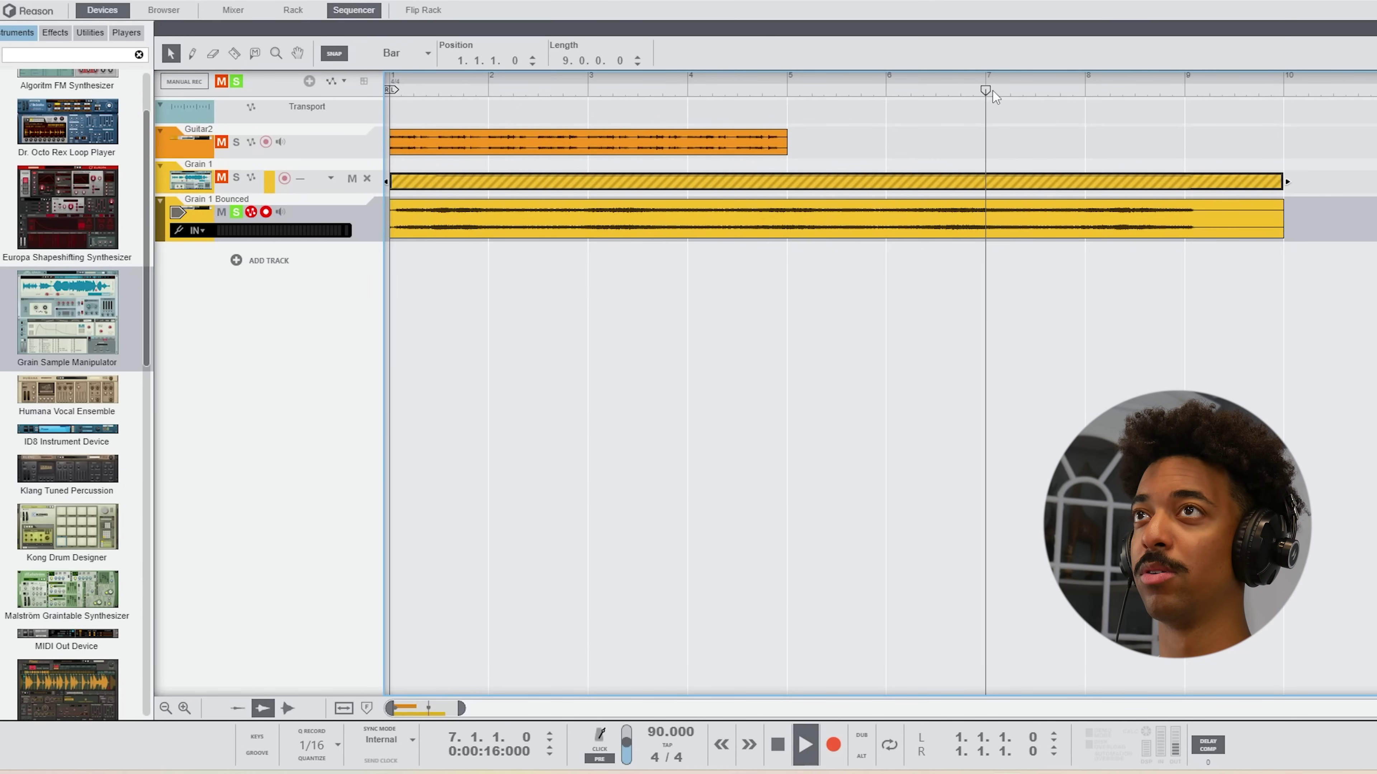
key("space")
left_click_drag(993, 91, 426, 203)
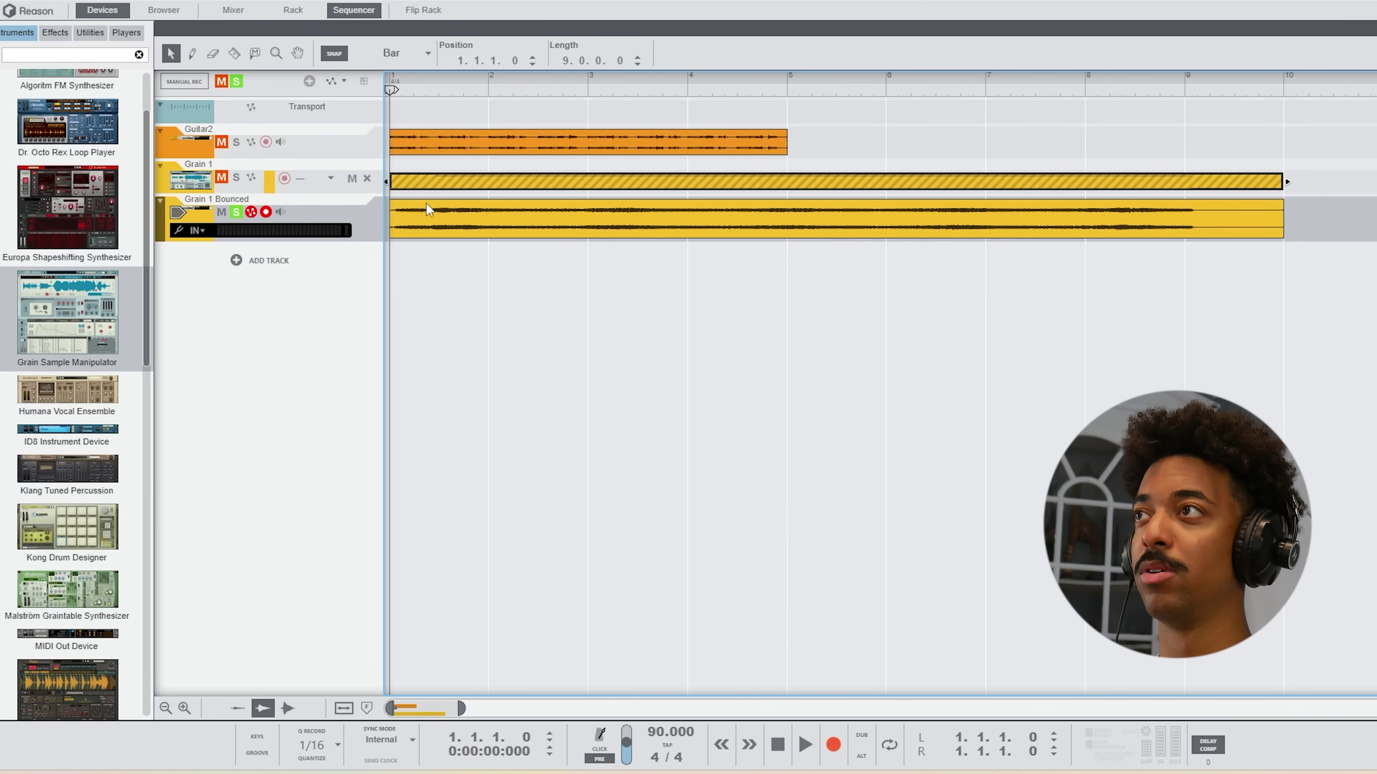
Bounce the Grain 1 Bounced audio clip to a new song sample.
left_click(663, 206)
right_click(599, 223)
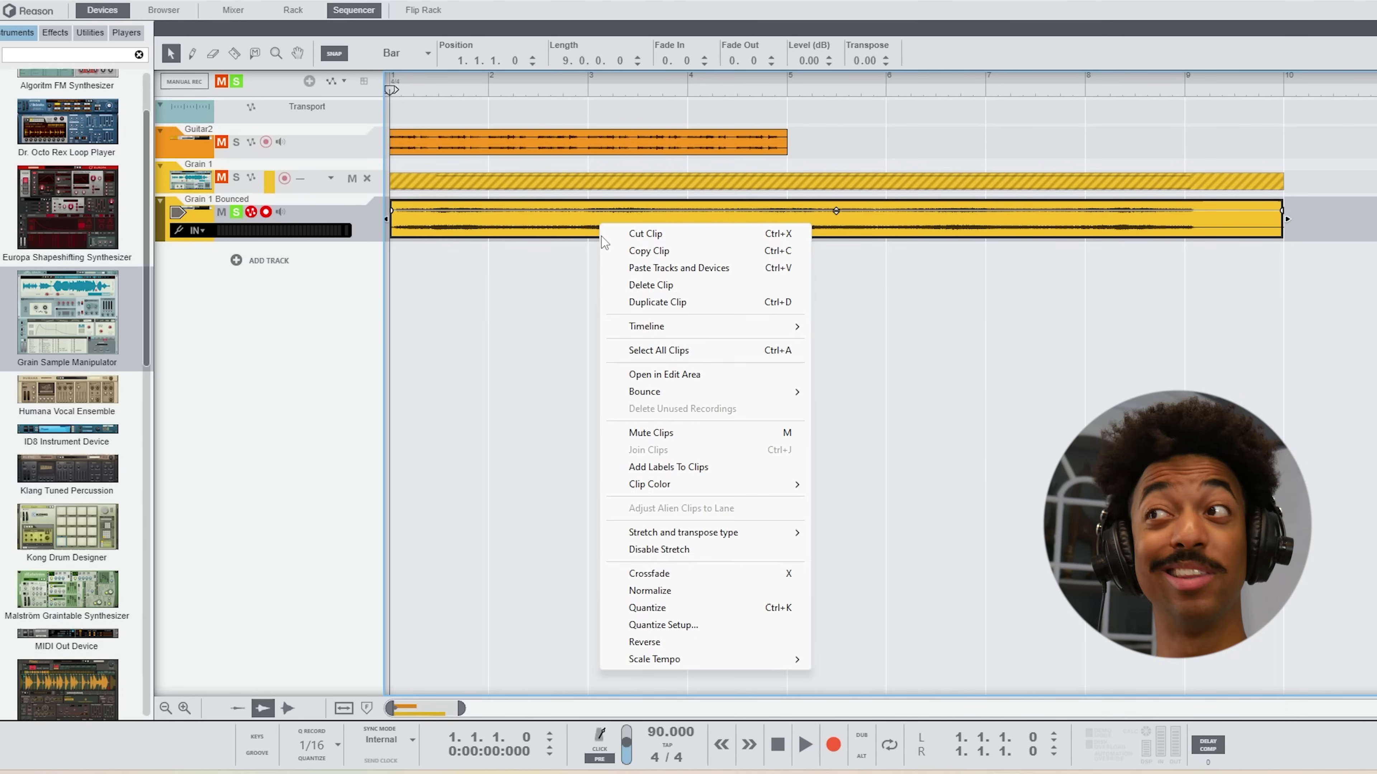
mouse_move(695, 393)
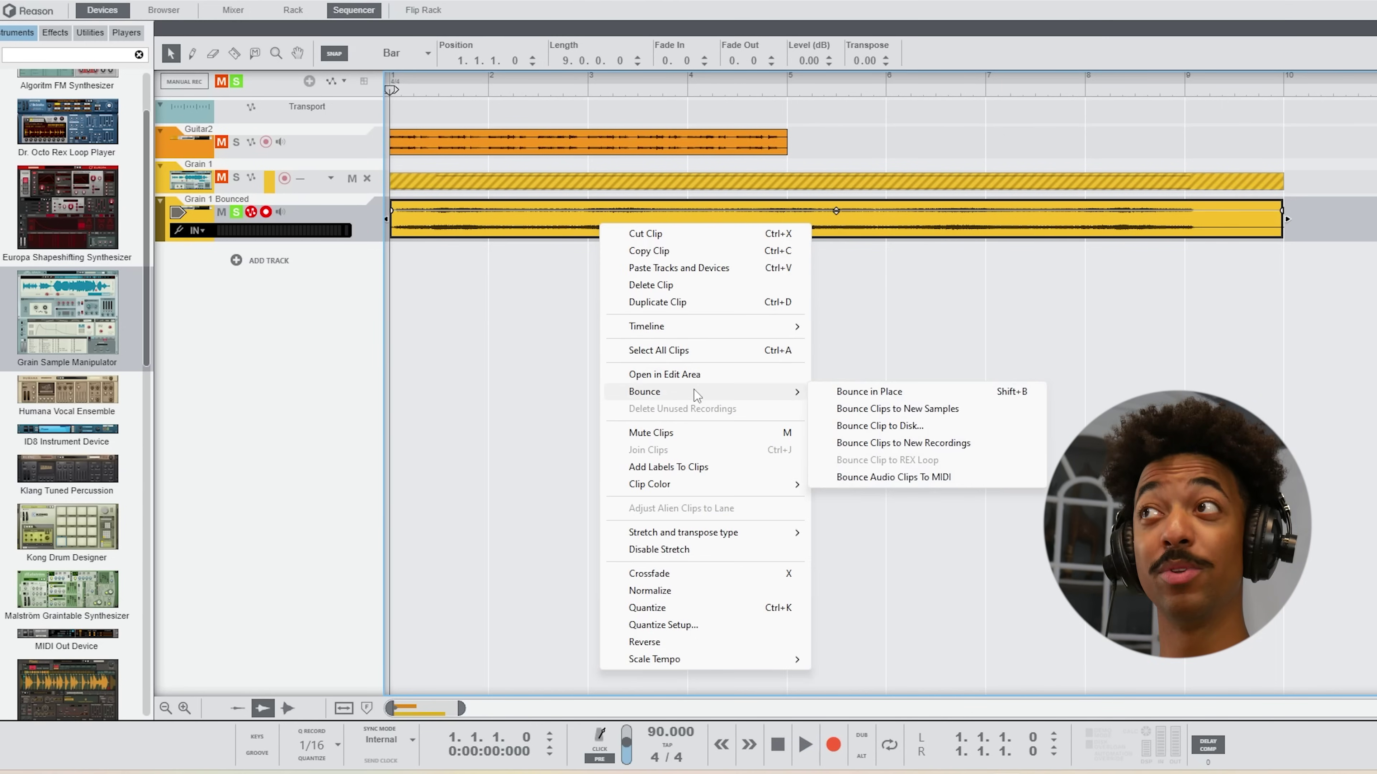
left_click(897, 410)
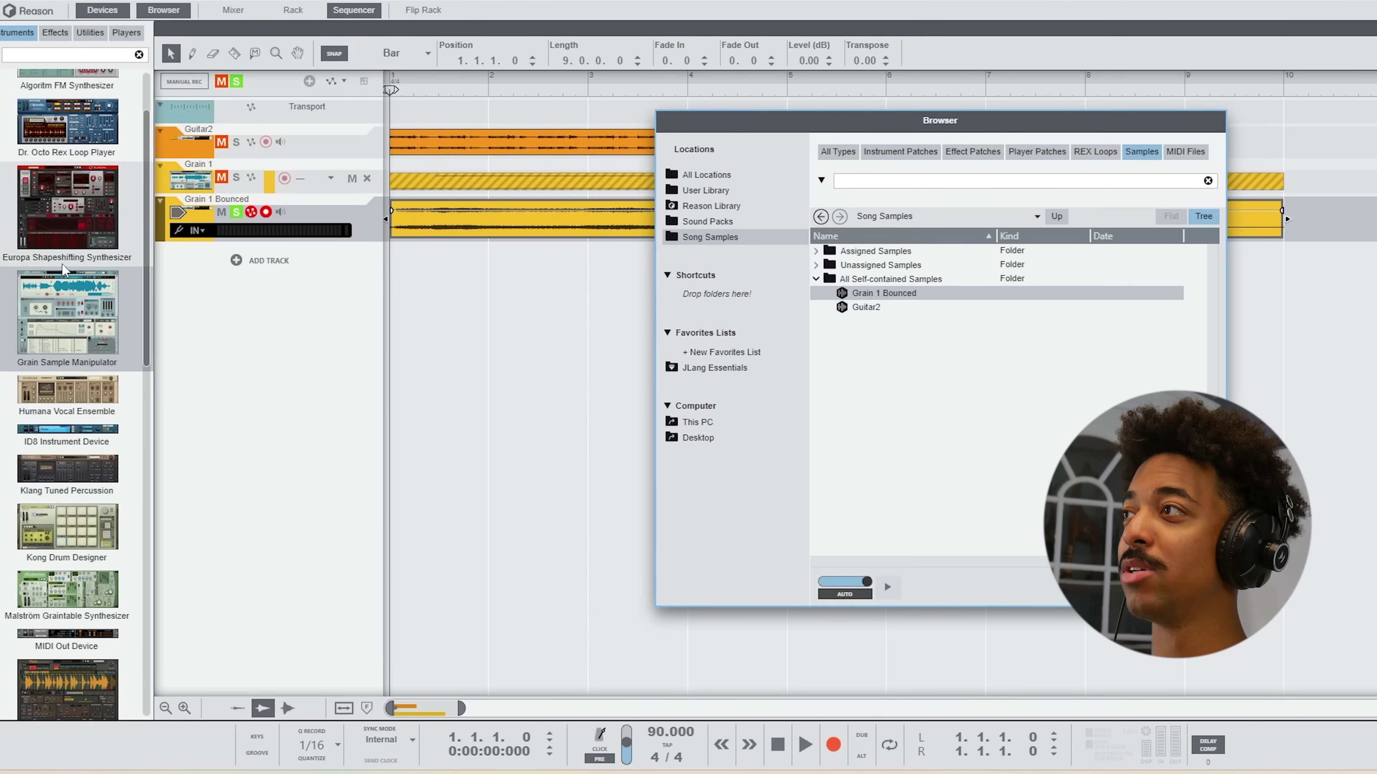
Add a Mimic Creative Sampler and reset the device to an empty initial patch in the rack.
scroll(56, 251, "down", 5)
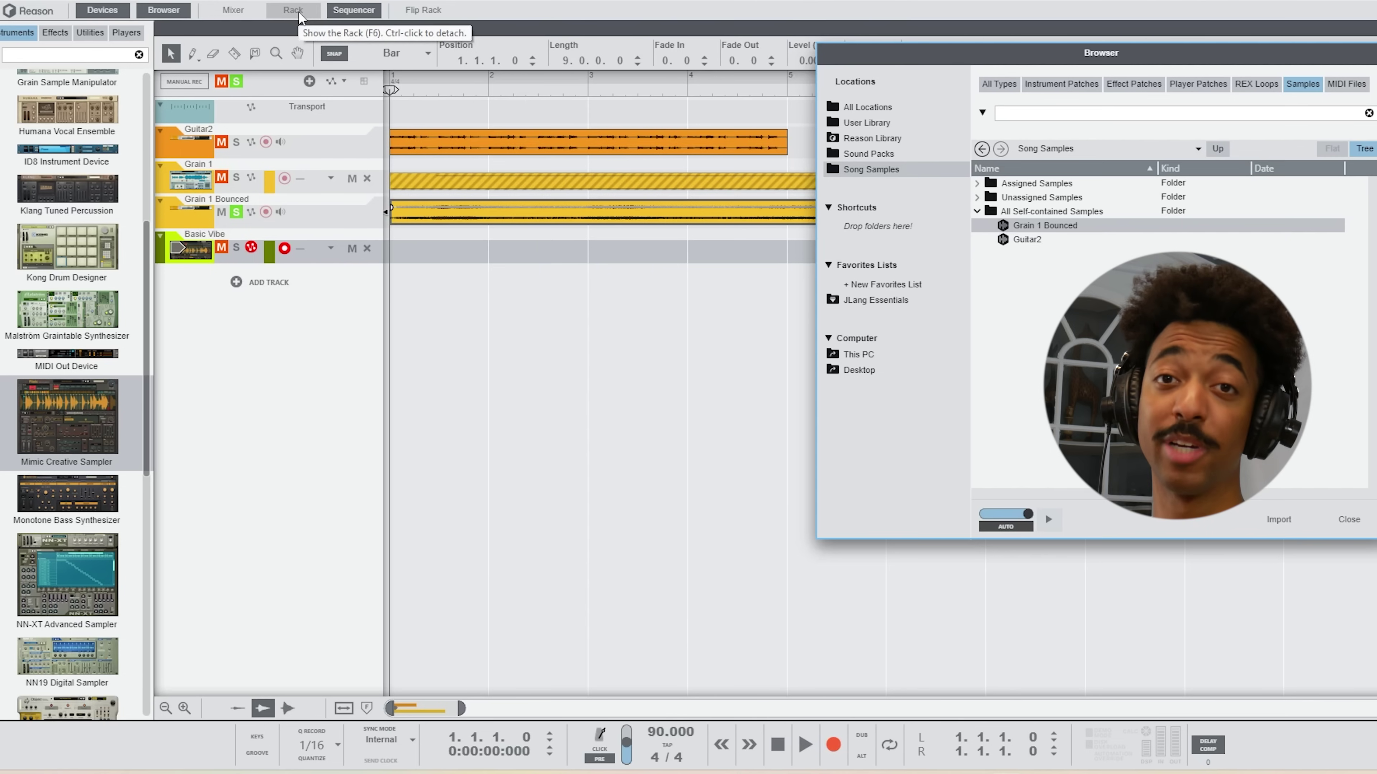
left_click(293, 11)
right_click(526, 158)
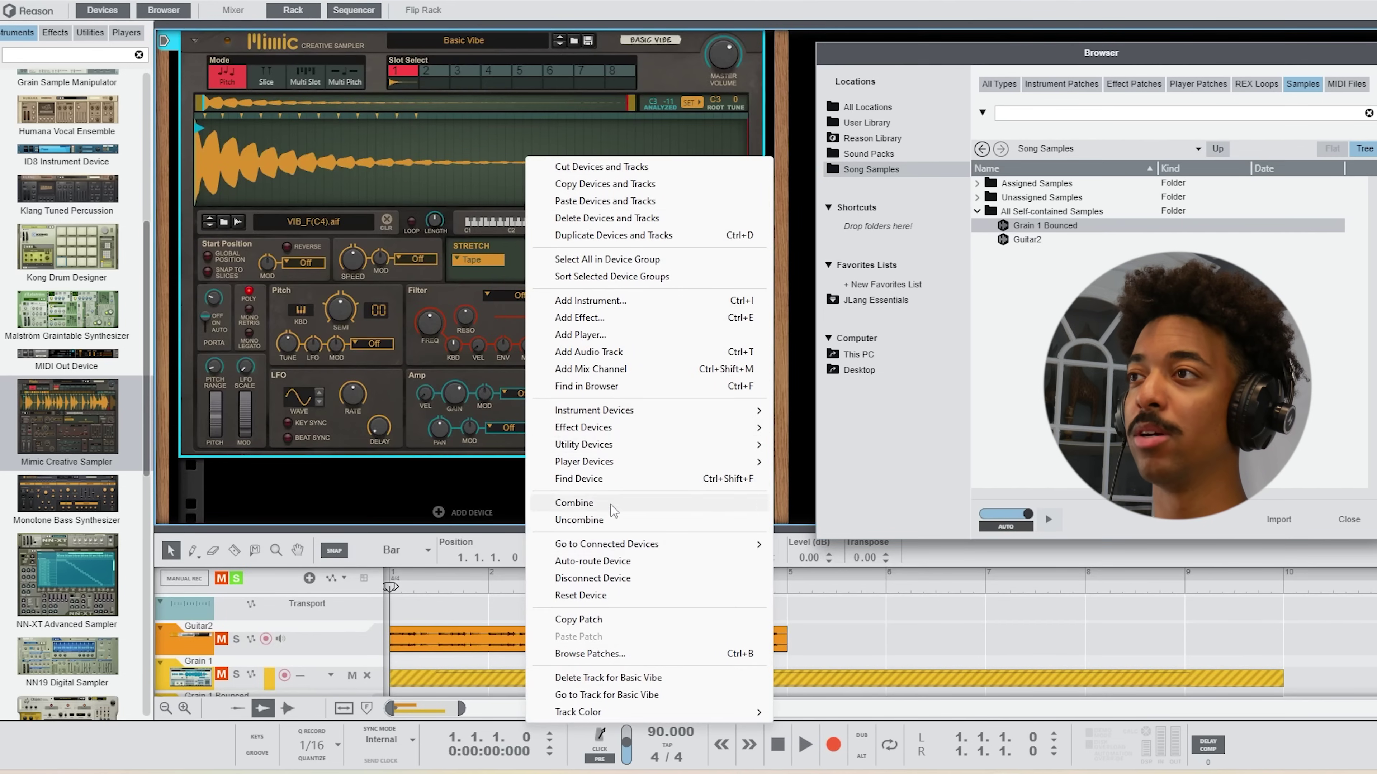
left_click(602, 594)
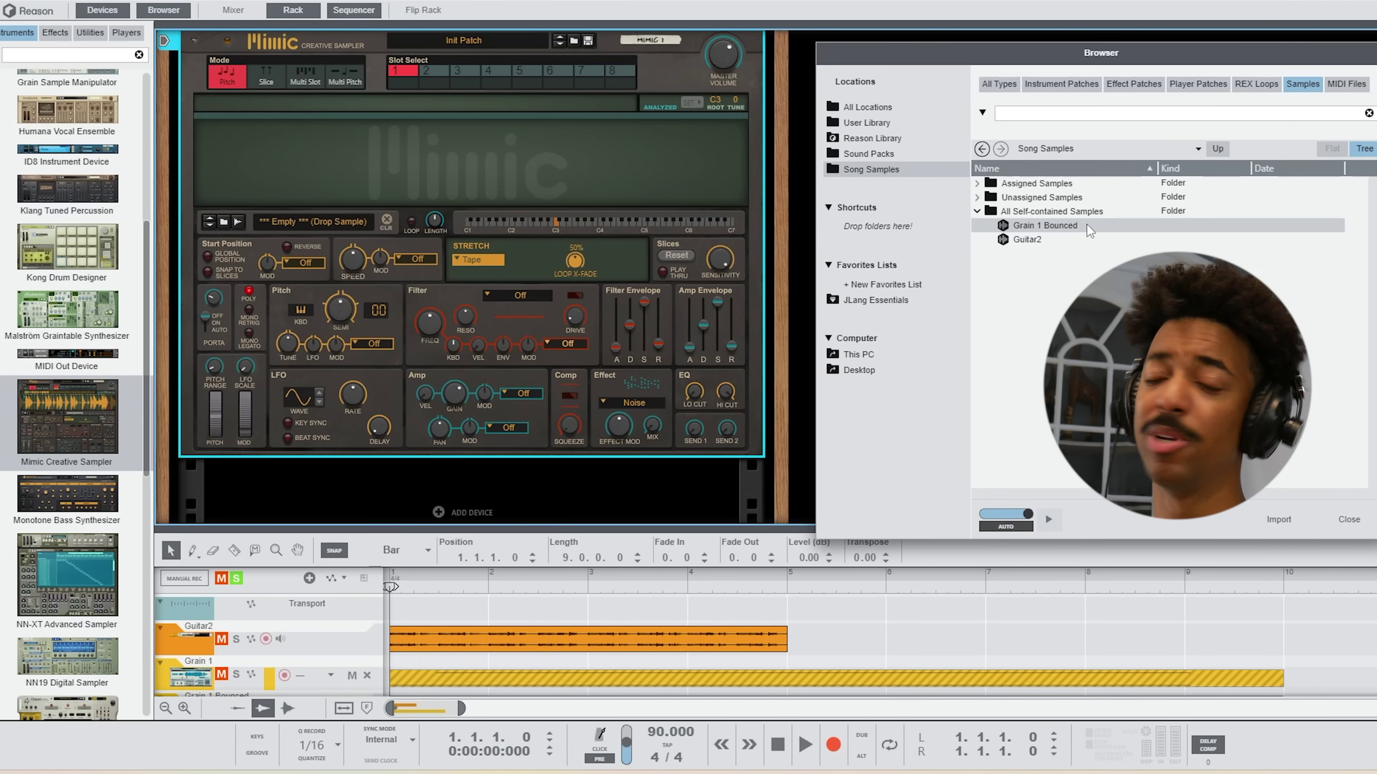
Load the Grain 1 Bounced sample into Mimic's slot 1 and trim the quiet tail off its end.
left_click_drag(1084, 226, 457, 181)
key("F3")
left_click_drag(629, 103, 595, 104)
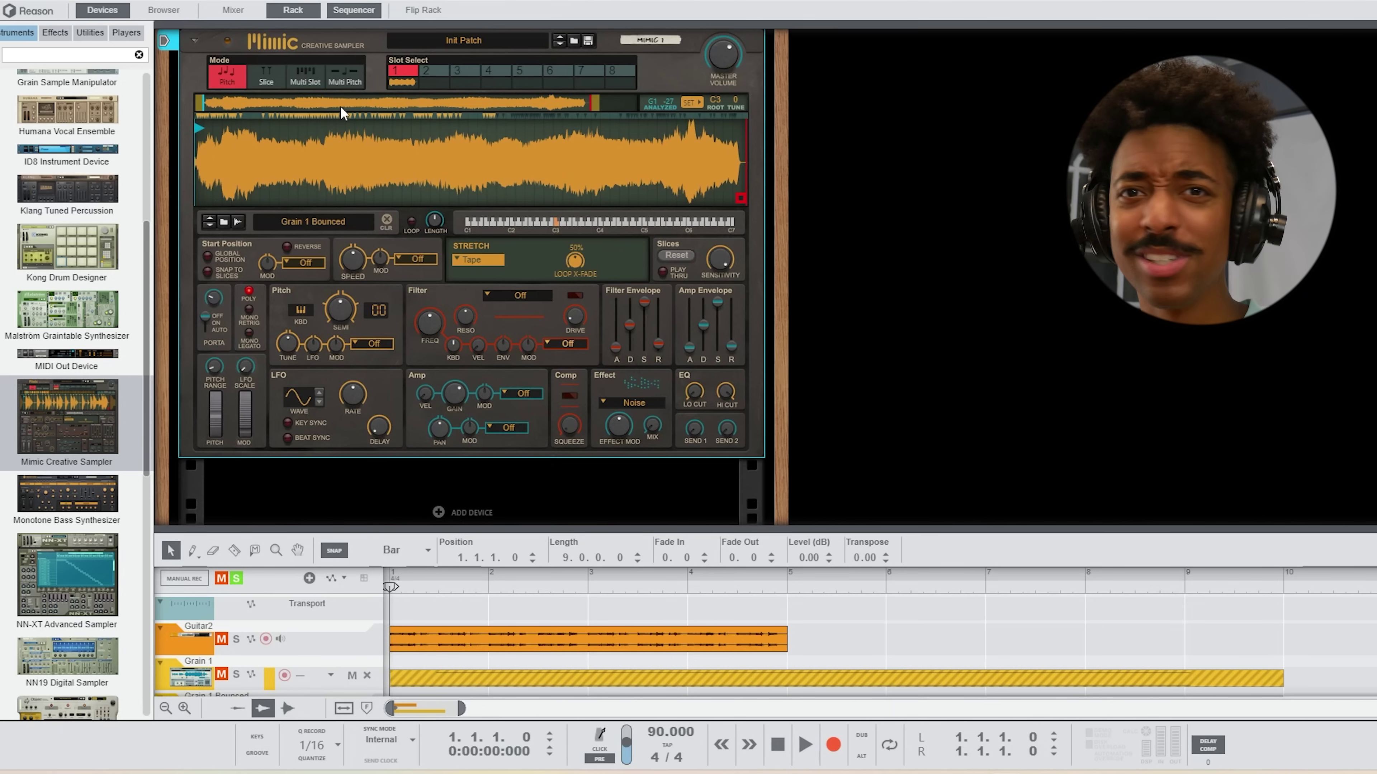
Switch Mimic to Slice mode and adjust the slice sensitivity to leave only a few slices.
scroll(846, 179, "up", 2)
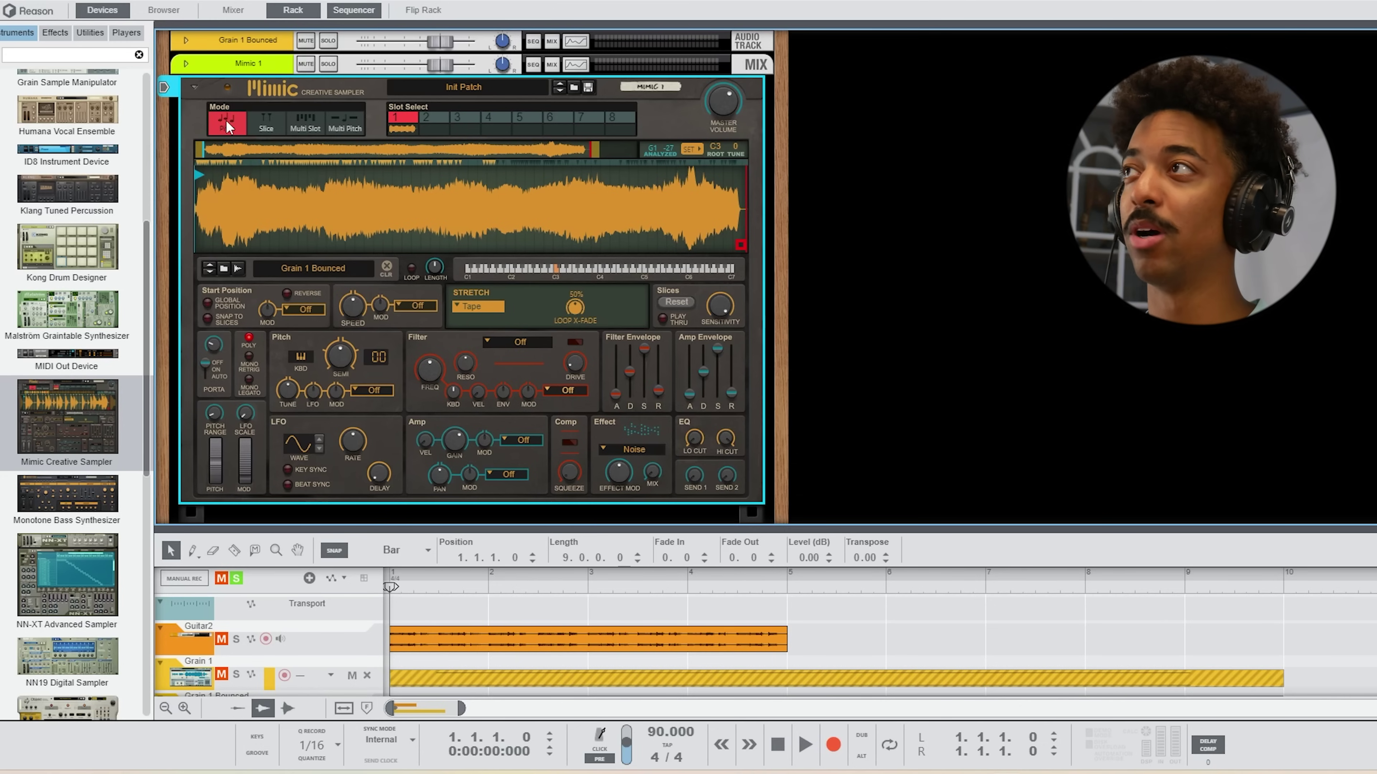
left_click(258, 121)
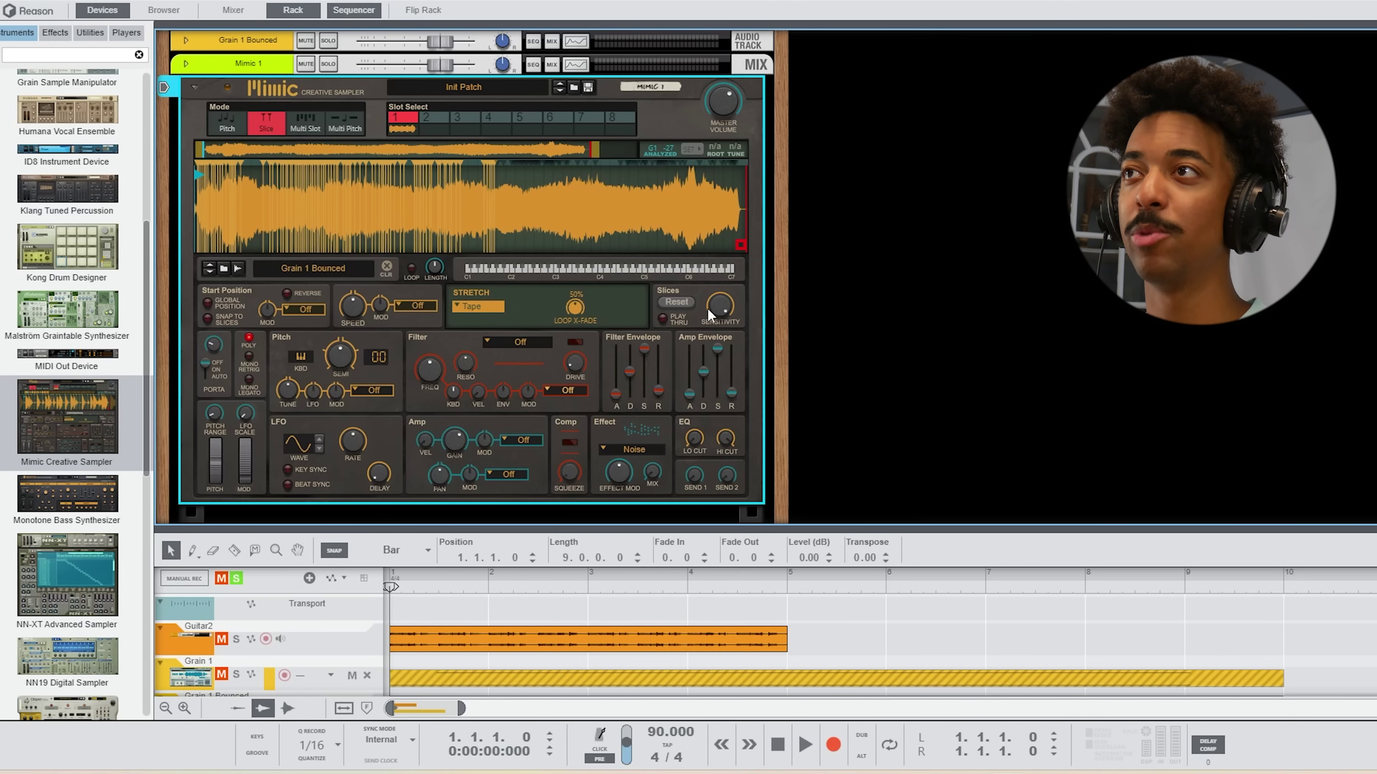
left_click_drag(717, 310, 772, 275)
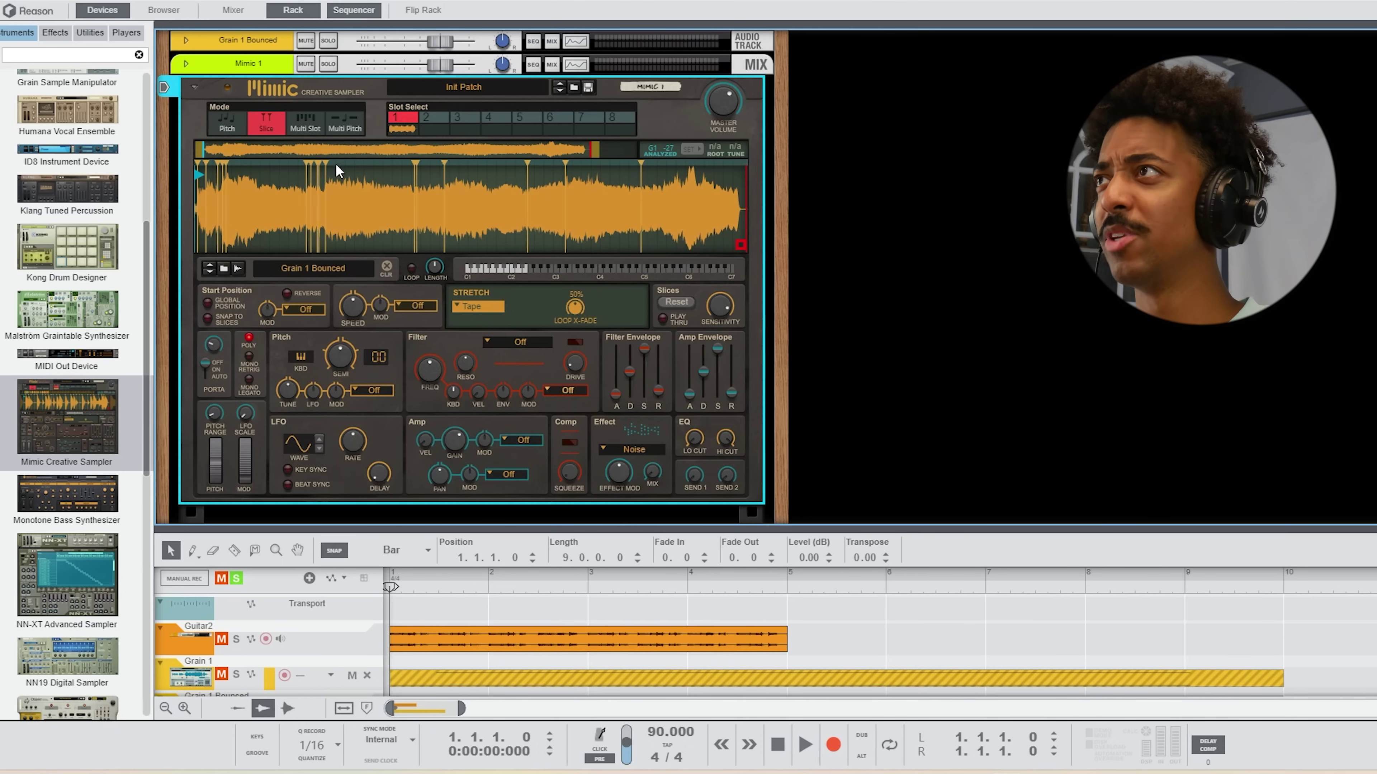
Reposition the slice markers so they are spread roughly evenly across the sample waveform.
left_click_drag(642, 162, 693, 163)
mouse_move(565, 162)
left_mouse_down()
mouse_move(608, 168)
mouse_move(580, 164)
left_mouse_up()
left_click_drag(444, 163, 531, 183)
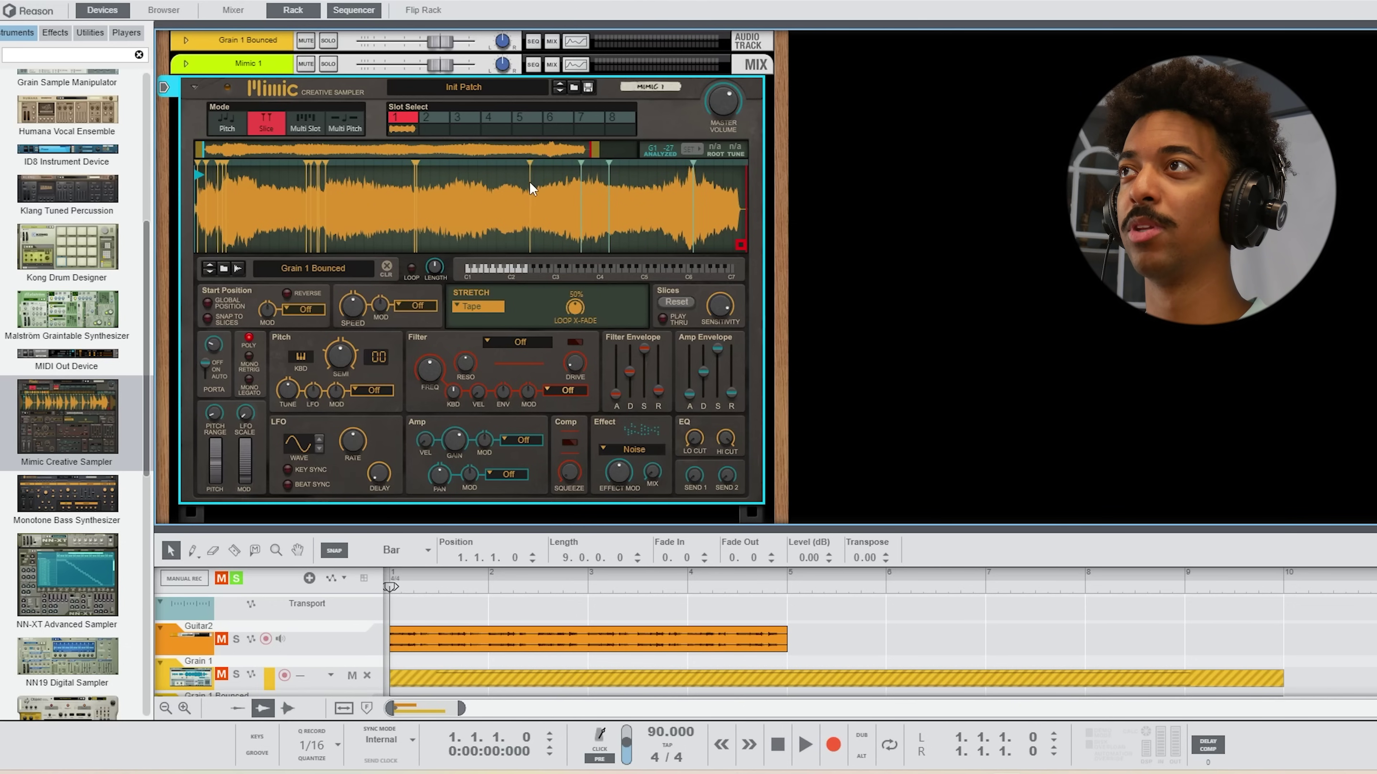
mouse_move(416, 163)
left_mouse_down()
mouse_move(454, 172)
mouse_move(424, 175)
left_mouse_up()
left_click_drag(328, 162, 415, 176)
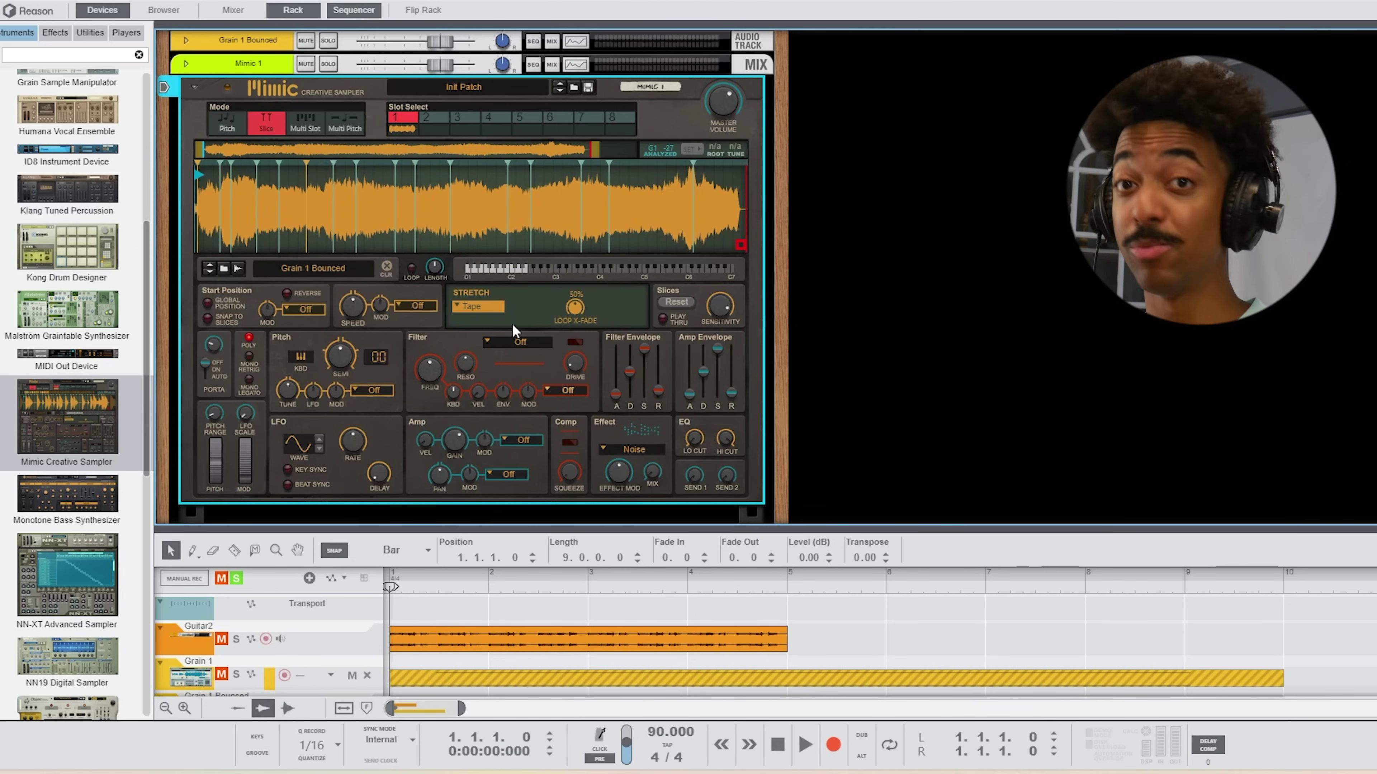
Bring up the on-screen piano keys, shift them down to octave C1, and play the slices chromatically upwards.
key("F4")
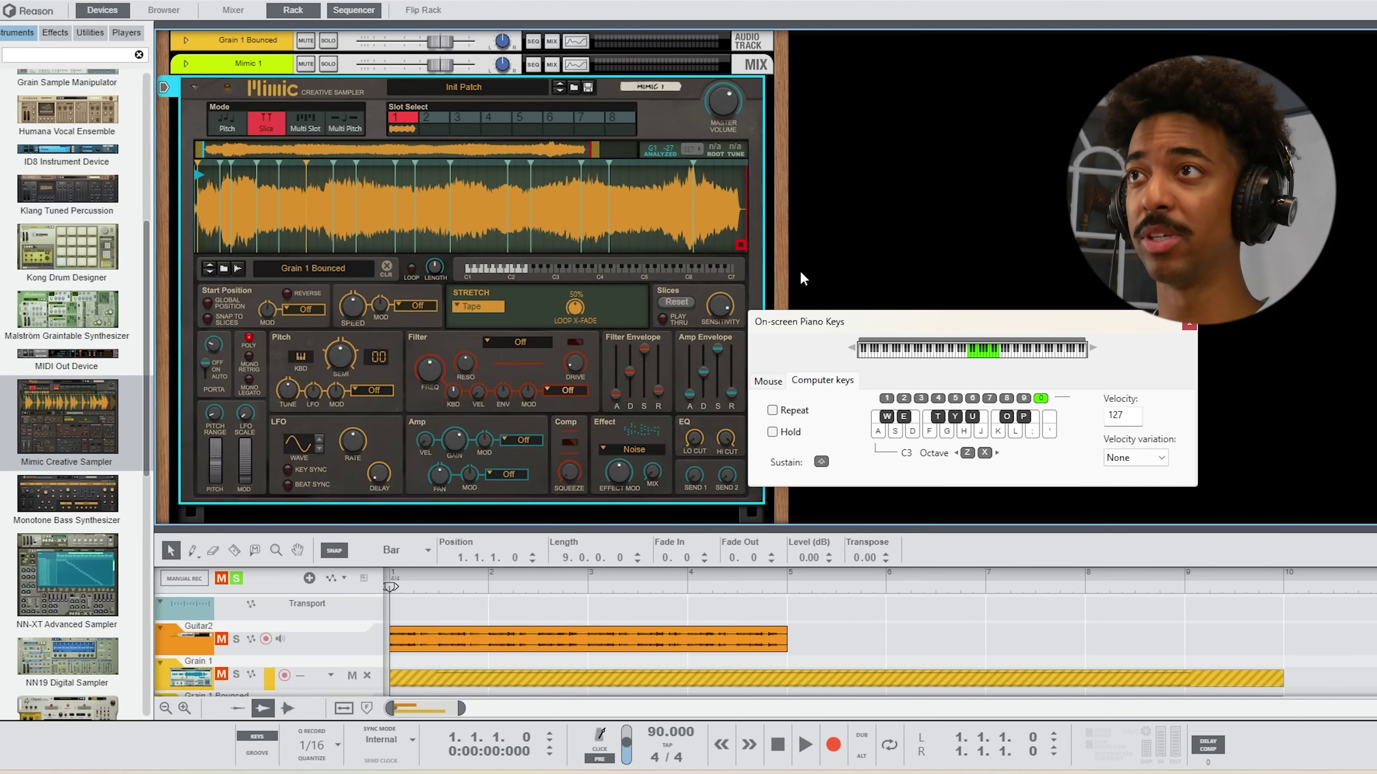
left_click_drag(898, 319, 965, 136)
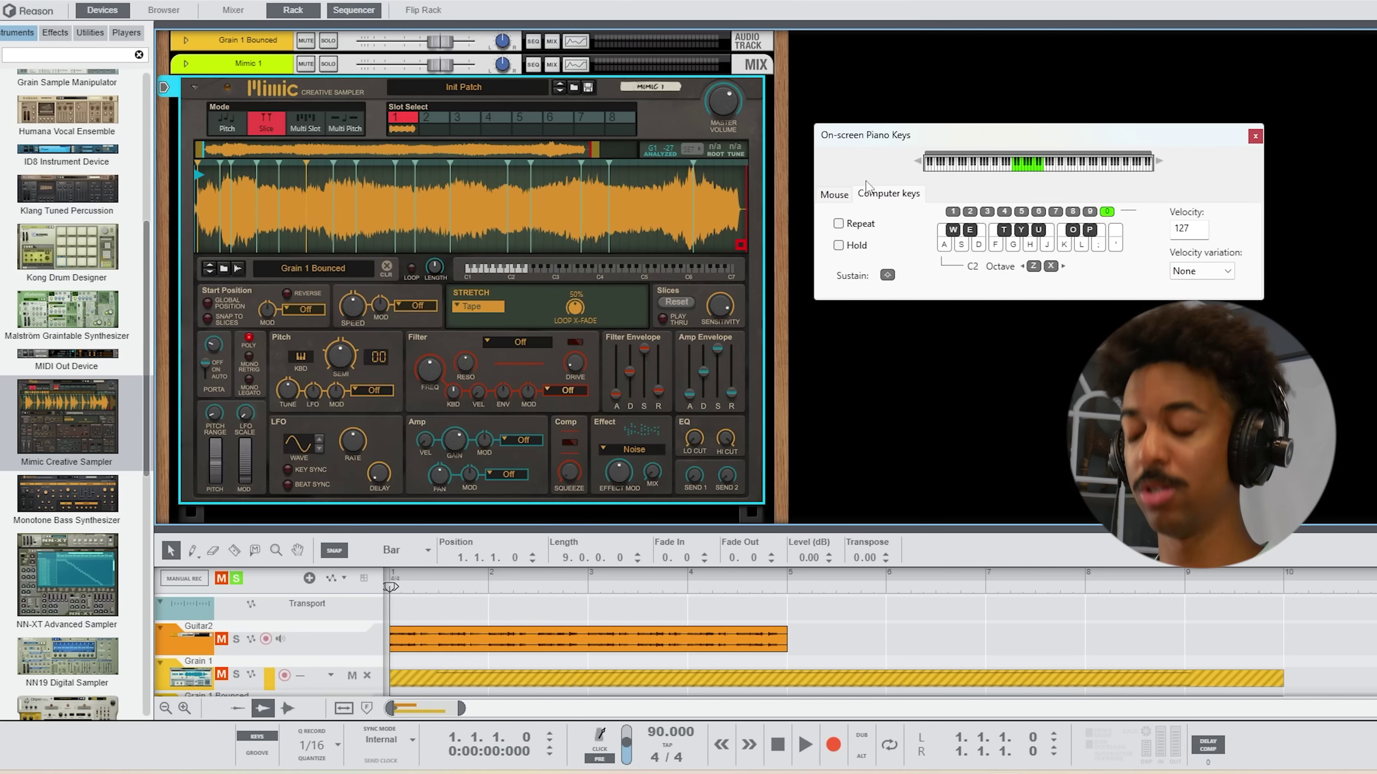
key("z")
key("a")
key("s")
key("w")
key("a")
key("e")
key("d")
key("f")
key("t")
key("g")
key("y")
key("h")
key("u")
key("j")
key("k")
key("o")
key("l")
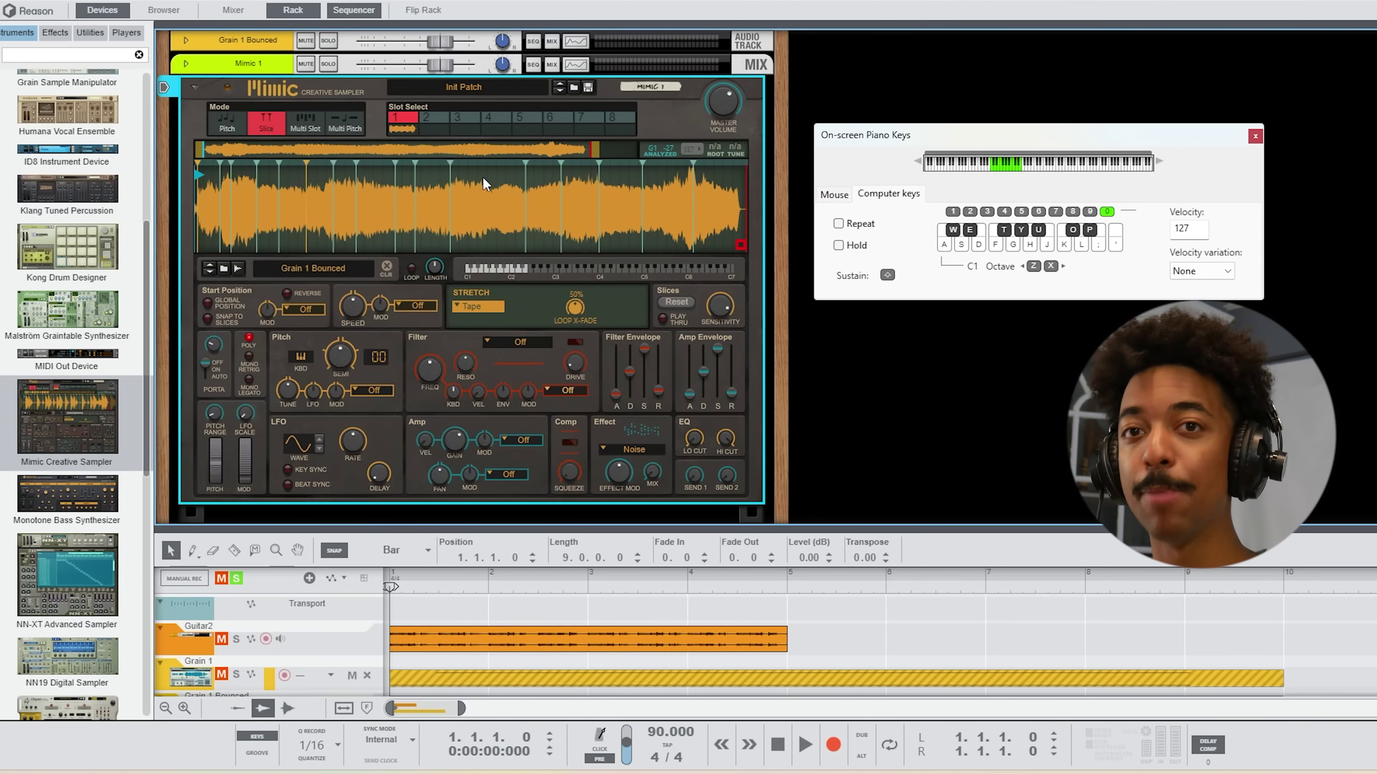
Add a slice marker just past the middle of the sample waveform.
double_click(484, 166)
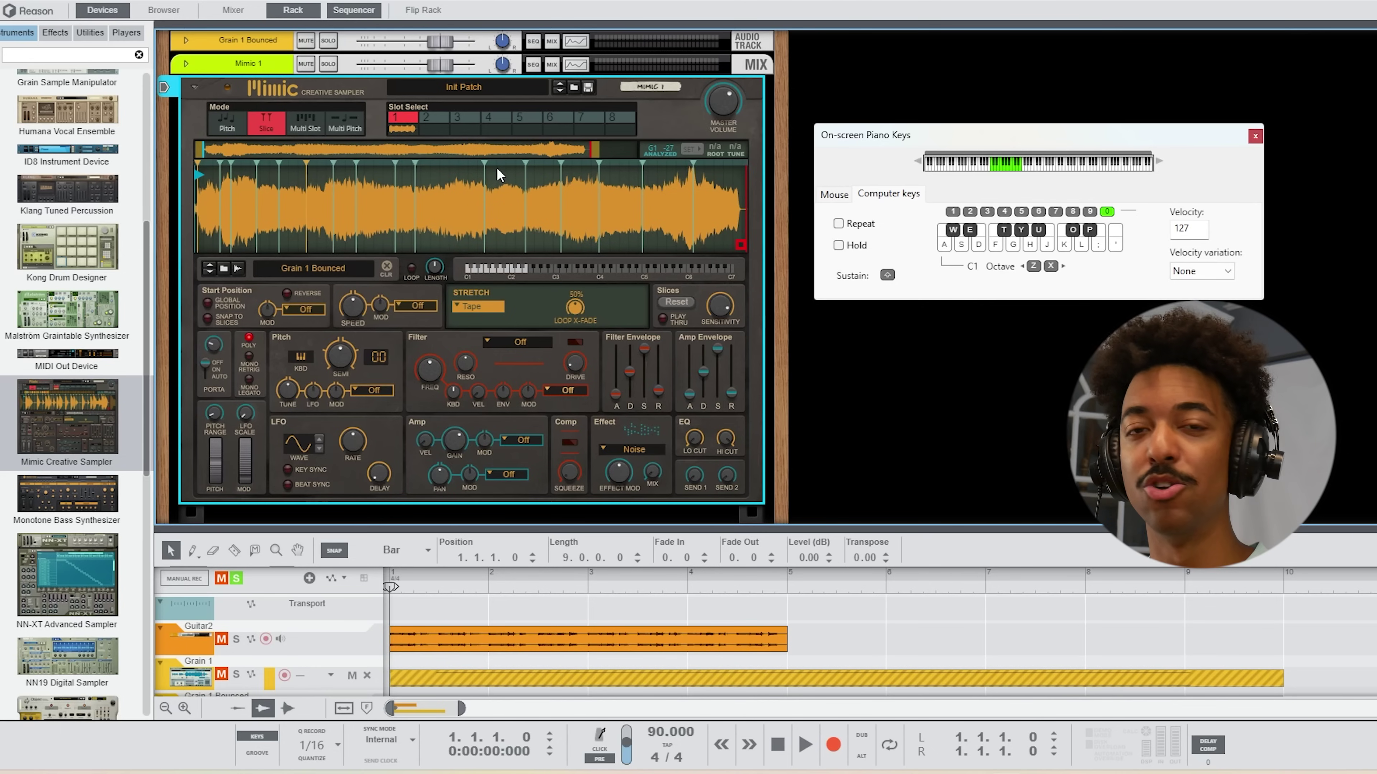
Add a slice marker near the middle of the sample waveform and shift the markers in its first third, auditioning slices.
double_click(440, 181)
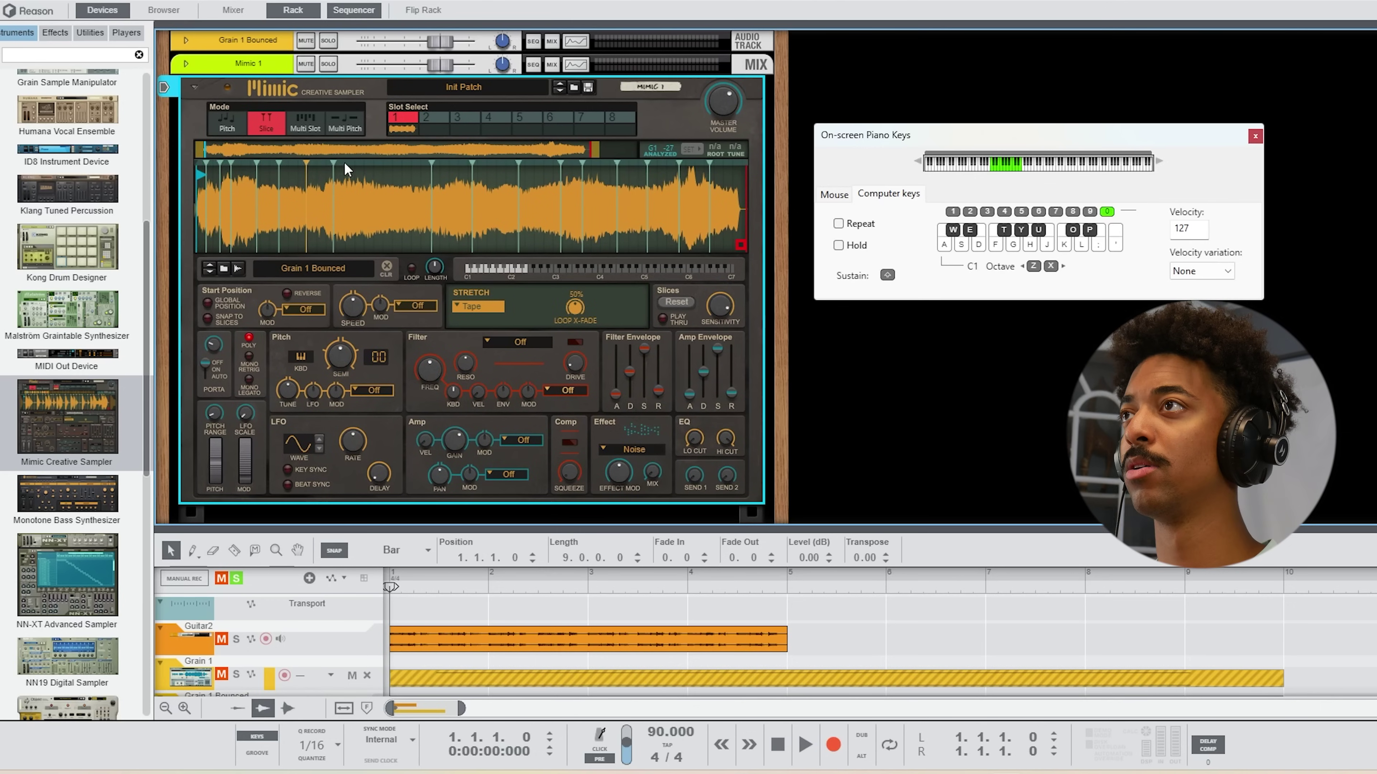
left_click_drag(206, 163, 283, 166)
key("w")
key("d")
key("f")
mouse_move(333, 165)
left_mouse_down()
mouse_move(318, 167)
mouse_move(360, 162)
left_mouse_up()
key("t")
Reposition the slice markers across the middle and second half of the waveform, auditioning the affected slices.
left_click_drag(386, 162, 503, 161)
key("u")
left_click_drag(518, 161, 608, 163)
left_click_drag(616, 163, 638, 165)
key("j")
key("k")
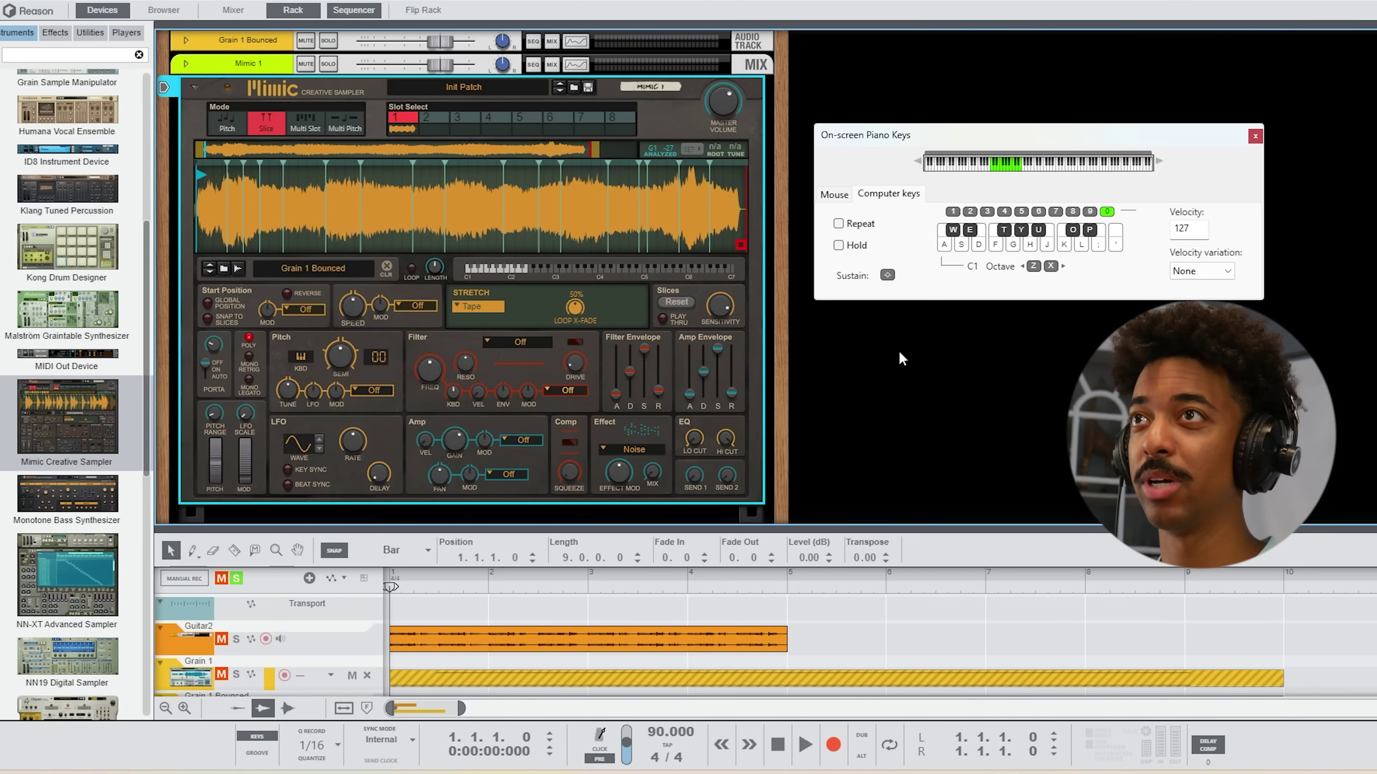
Play the slices upwards on the white keys from C1 to C2 to check the new slice points.
key("a")
key("s")
key("d")
key("f")
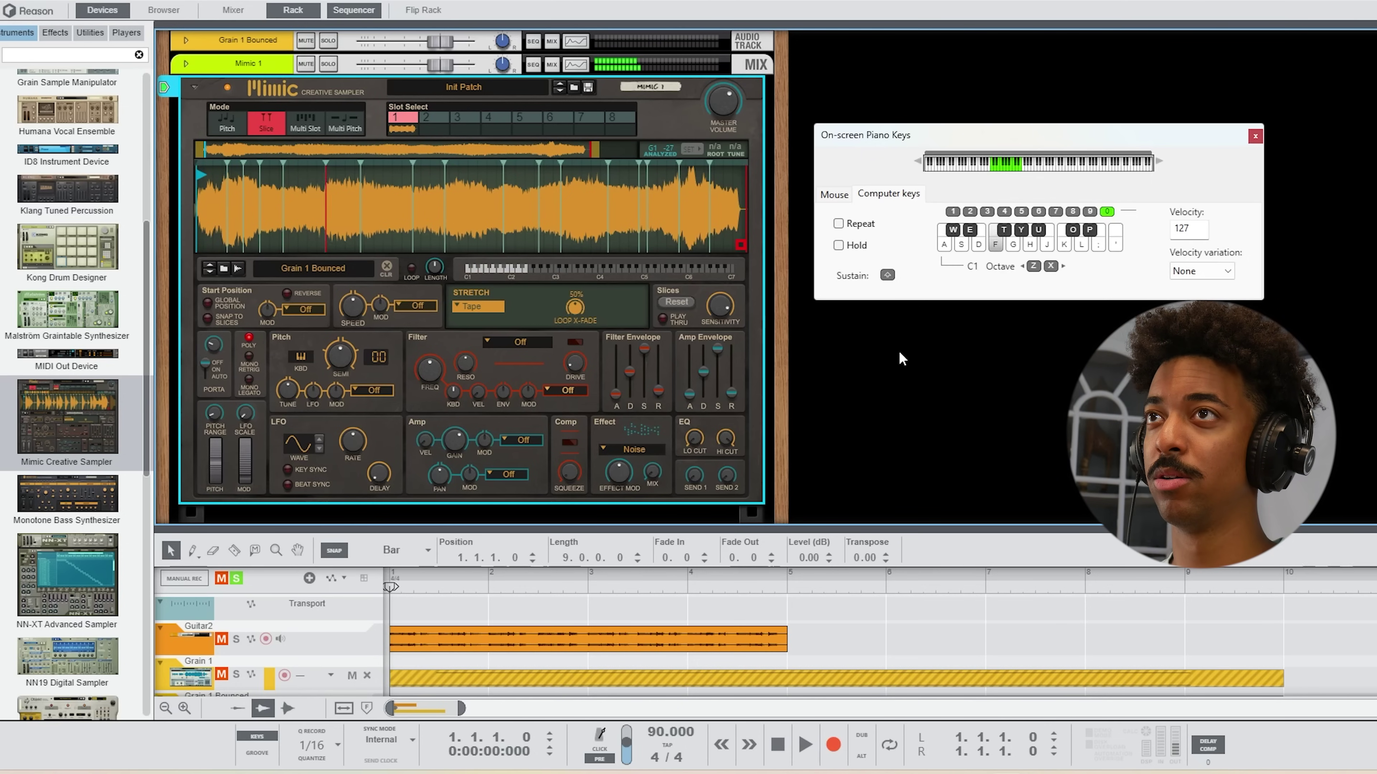
key("g")
key("h")
key("j")
key("k")
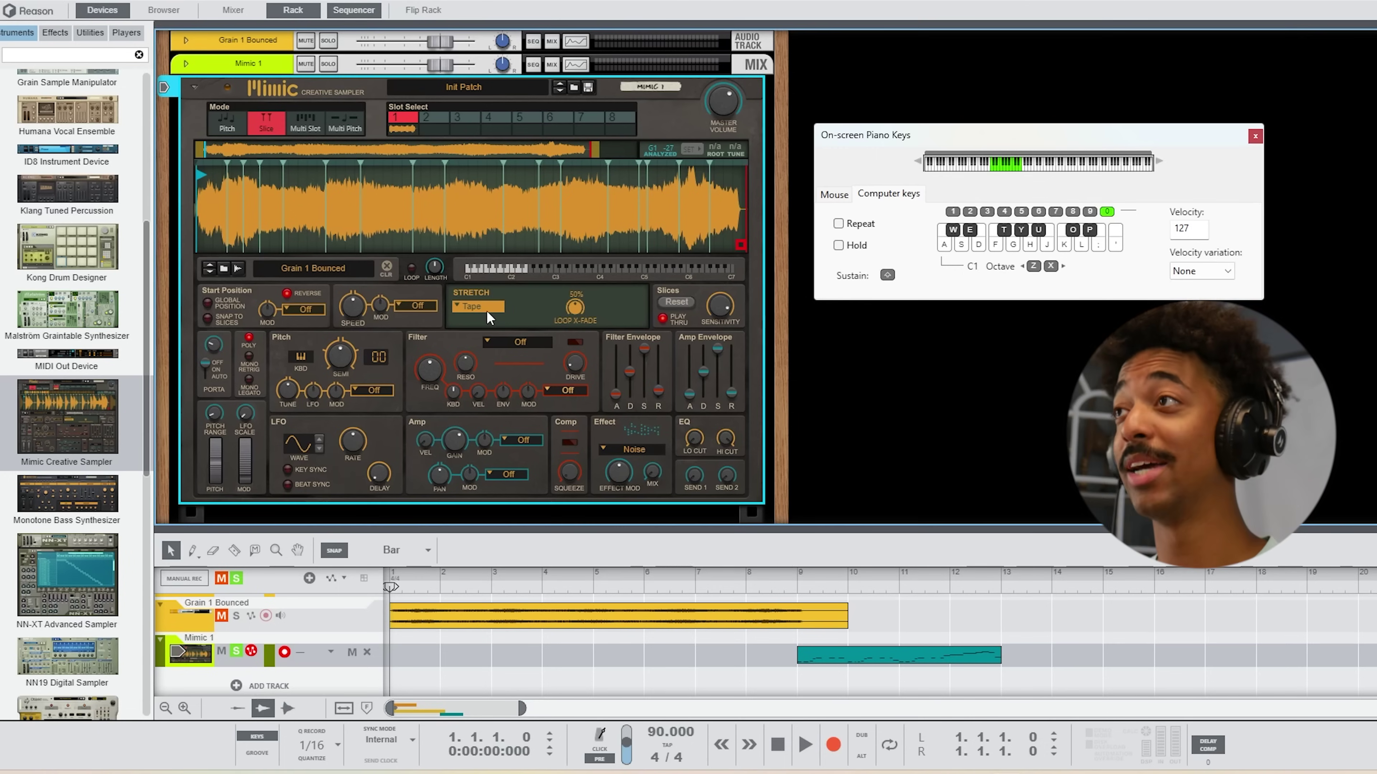
Switch Reverse off to compare the slices from C1 to E1 played forwards, and restore Reverse to hear them backwards.
left_click(285, 293)
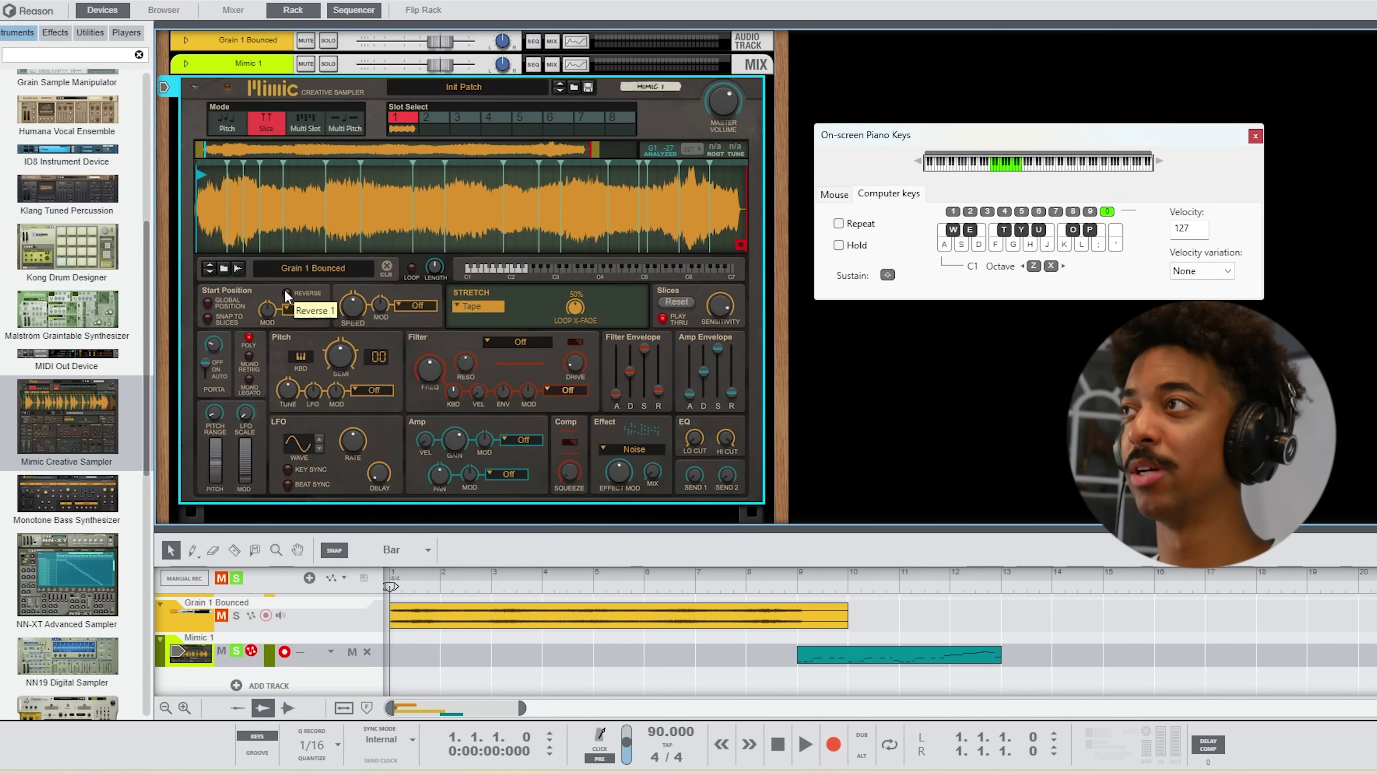
key("a")
key("w")
key("s")
key("e")
key("d")
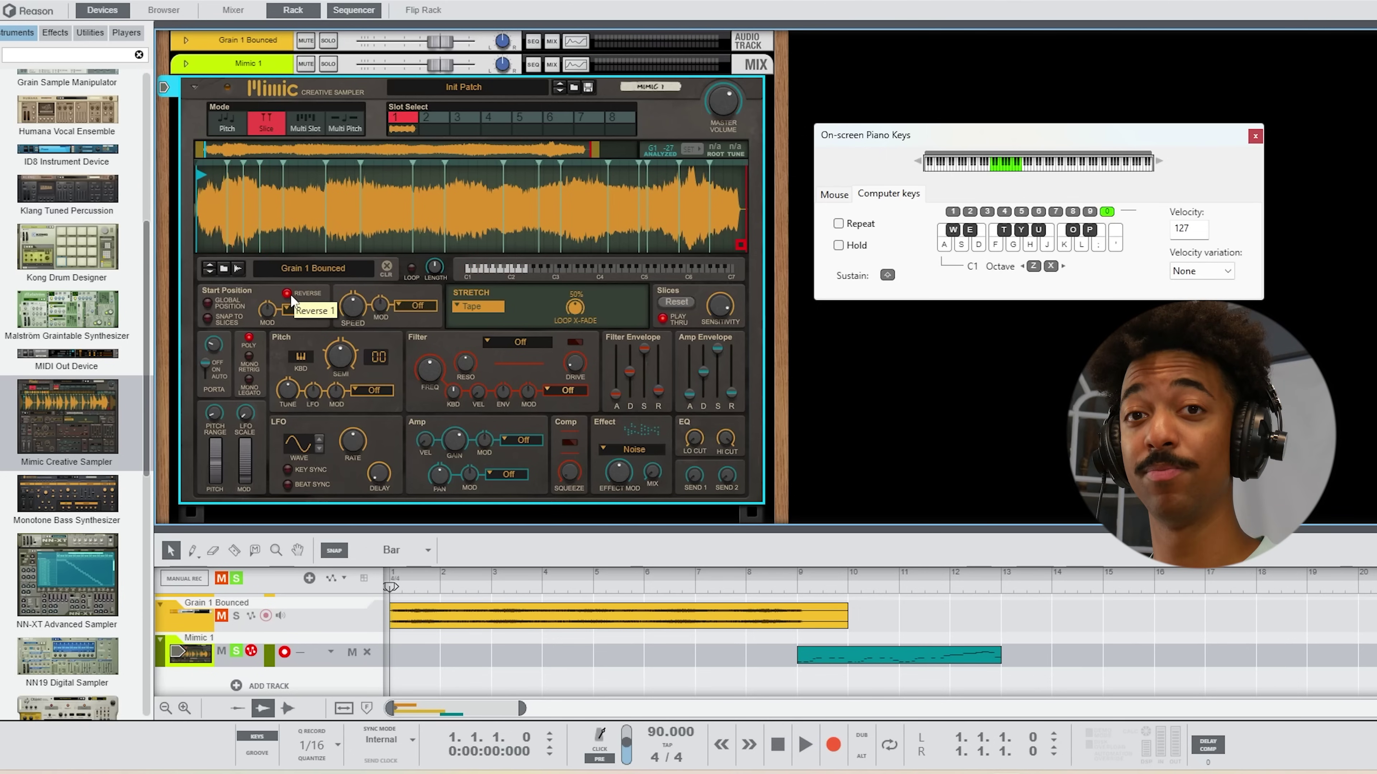
key("d")
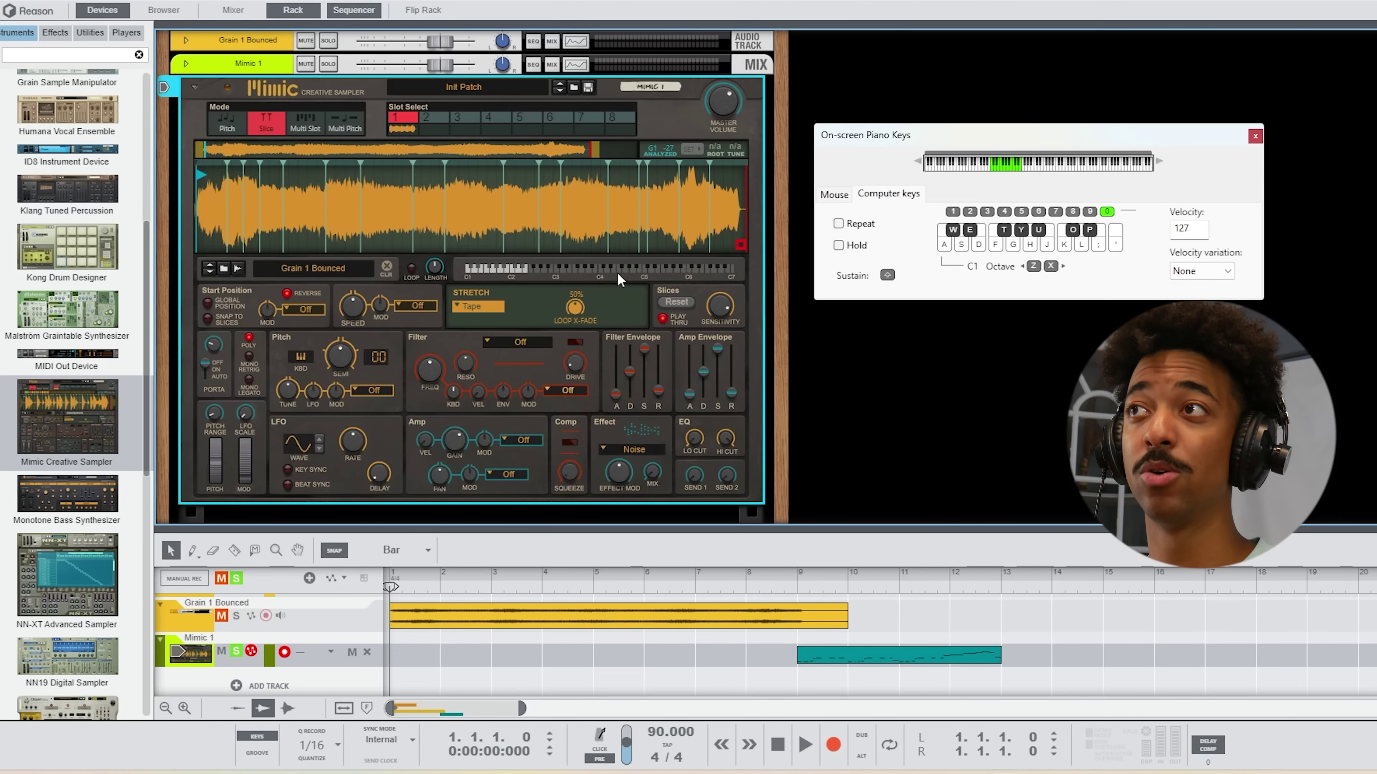
Try out the Play Thru option and rehearse a melody on the reversed slices between C1 and G#1.
left_click(668, 318)
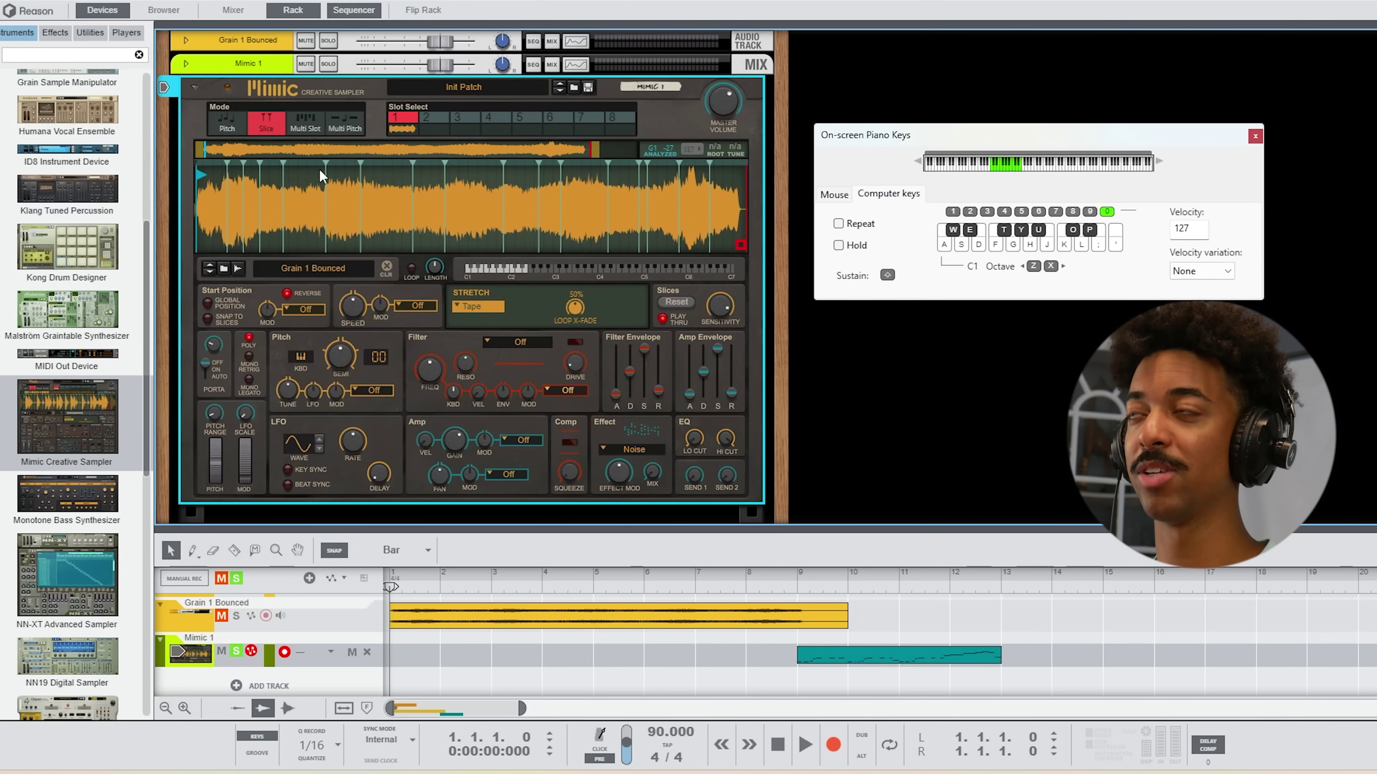
key("g")
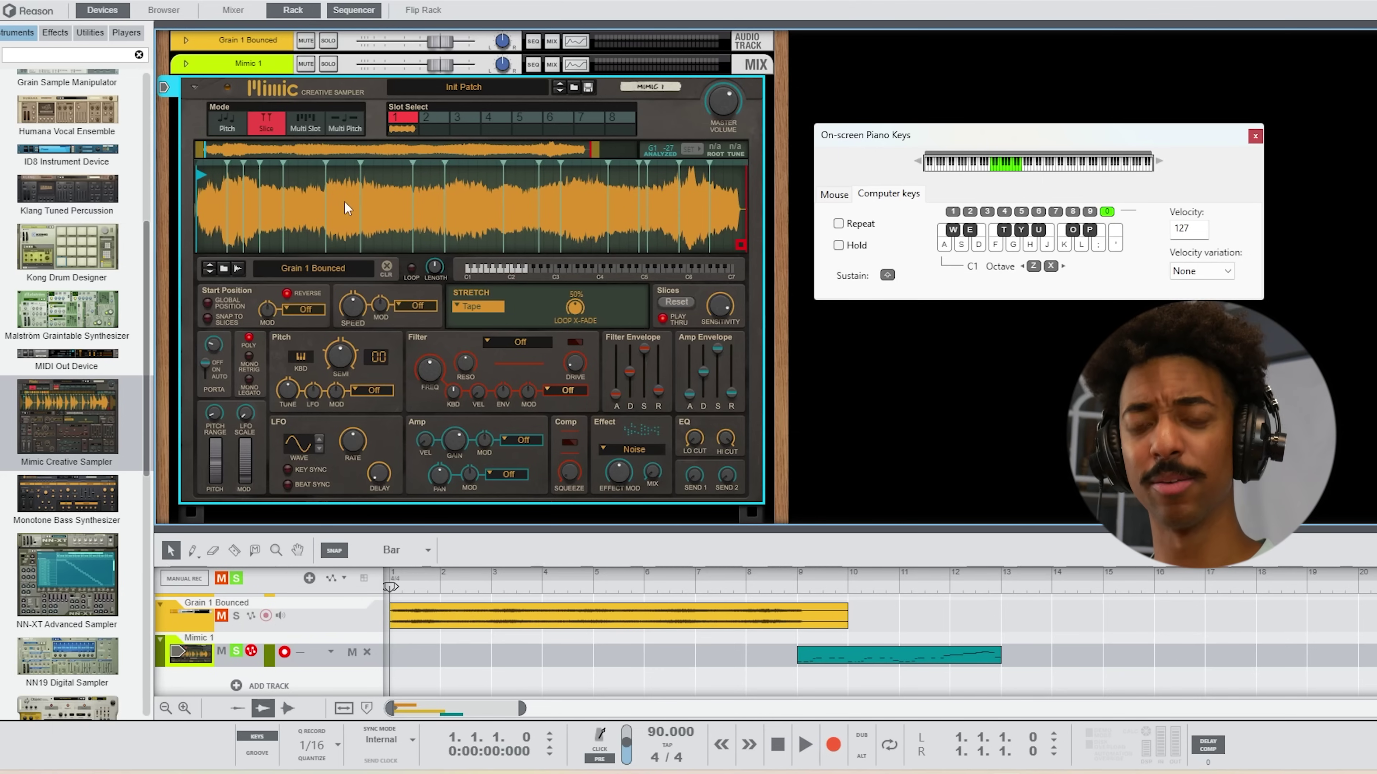
key("s")
key("w")
key("a")
key("d")
key("e")
key("s")
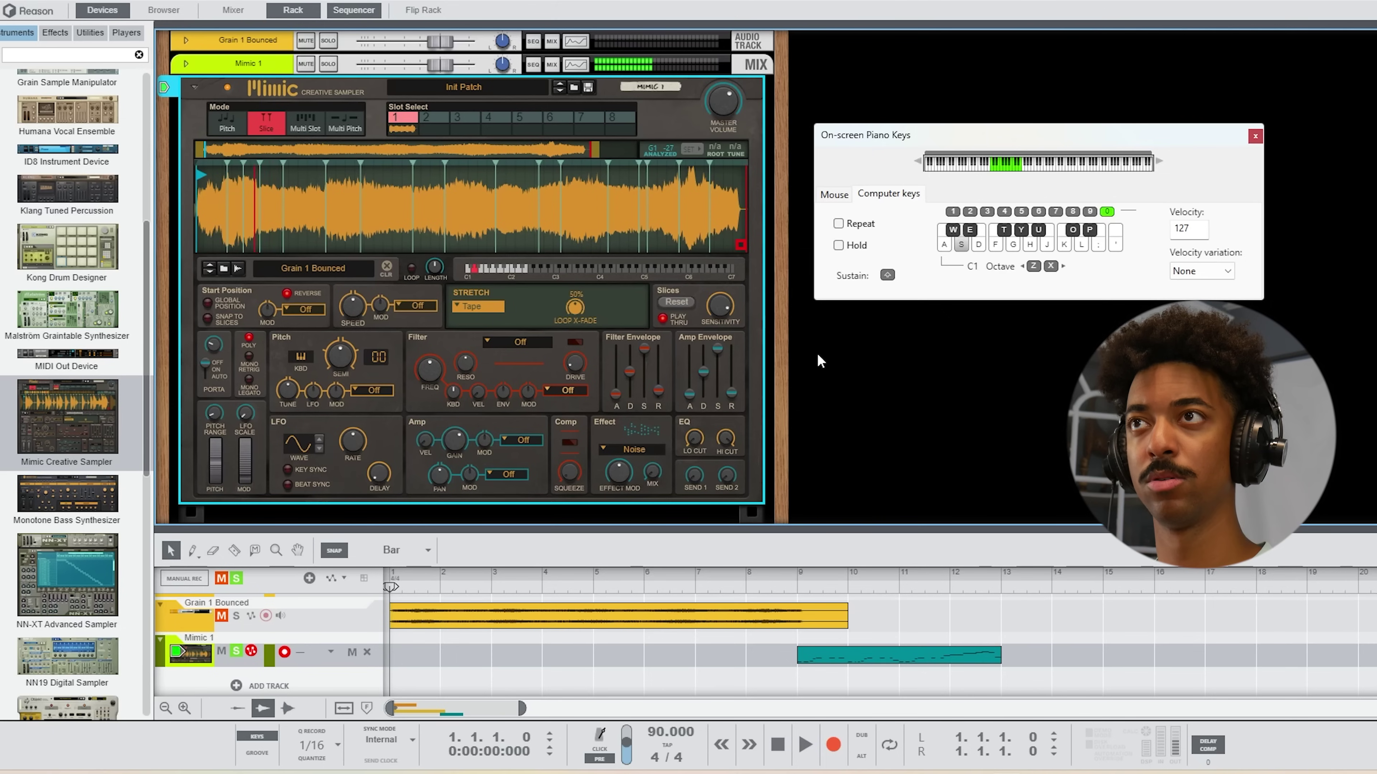
key("w")
key("a")
key("f")
key("d")
key("s")
key("a")
key("t")
key("y")
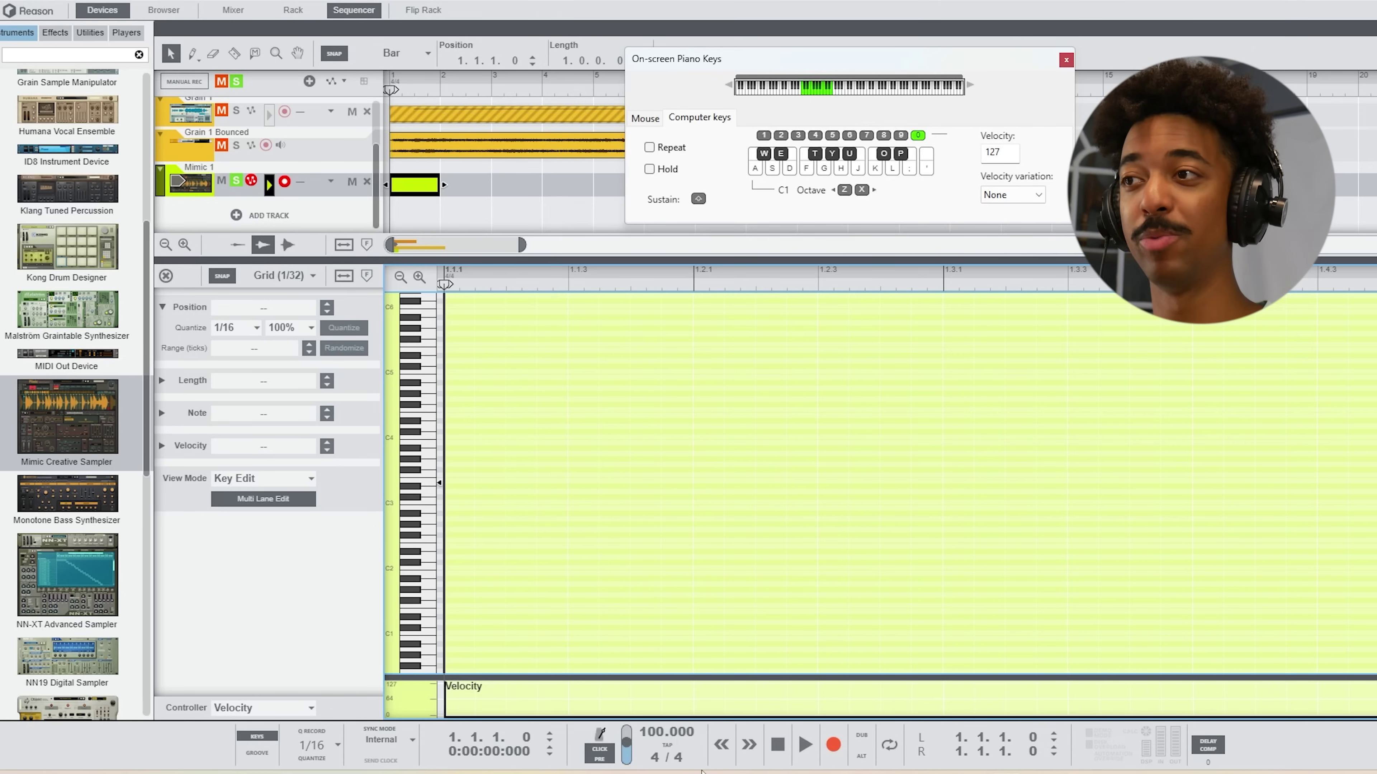
Start recording on the Mimic track at bar 1 and play two descending phrases from E1 to C1.
key("ctrl+Return")
key("w")
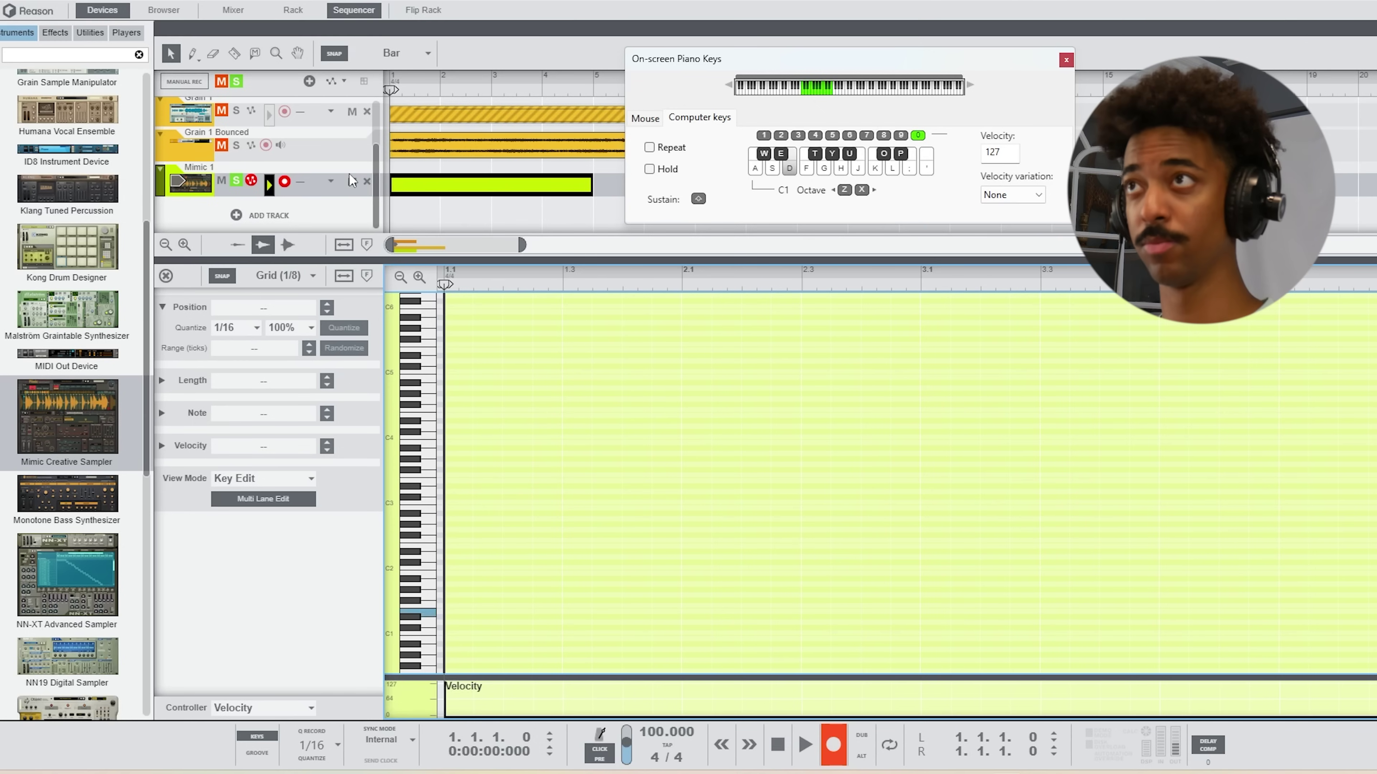
key("d")
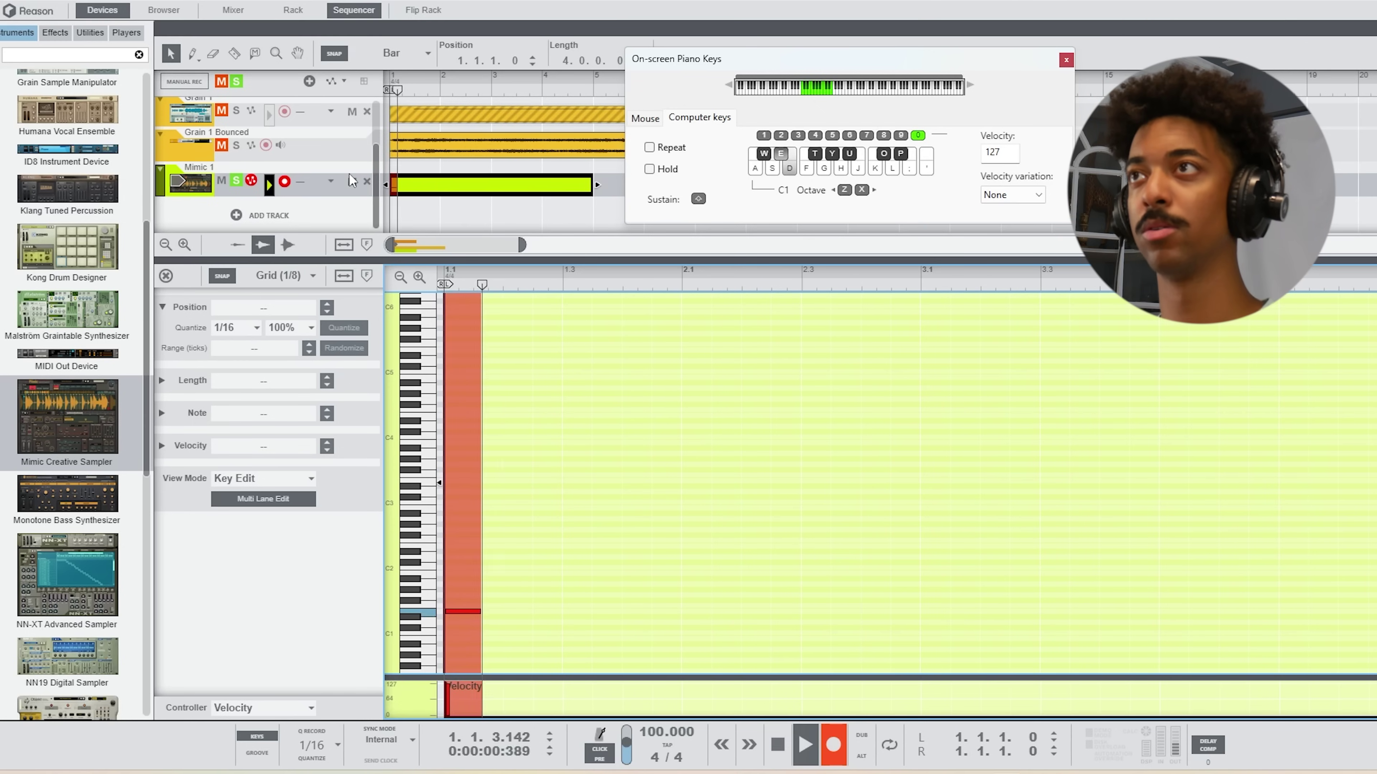
key("e")
key("s")
key("w")
key("a")
key("d")
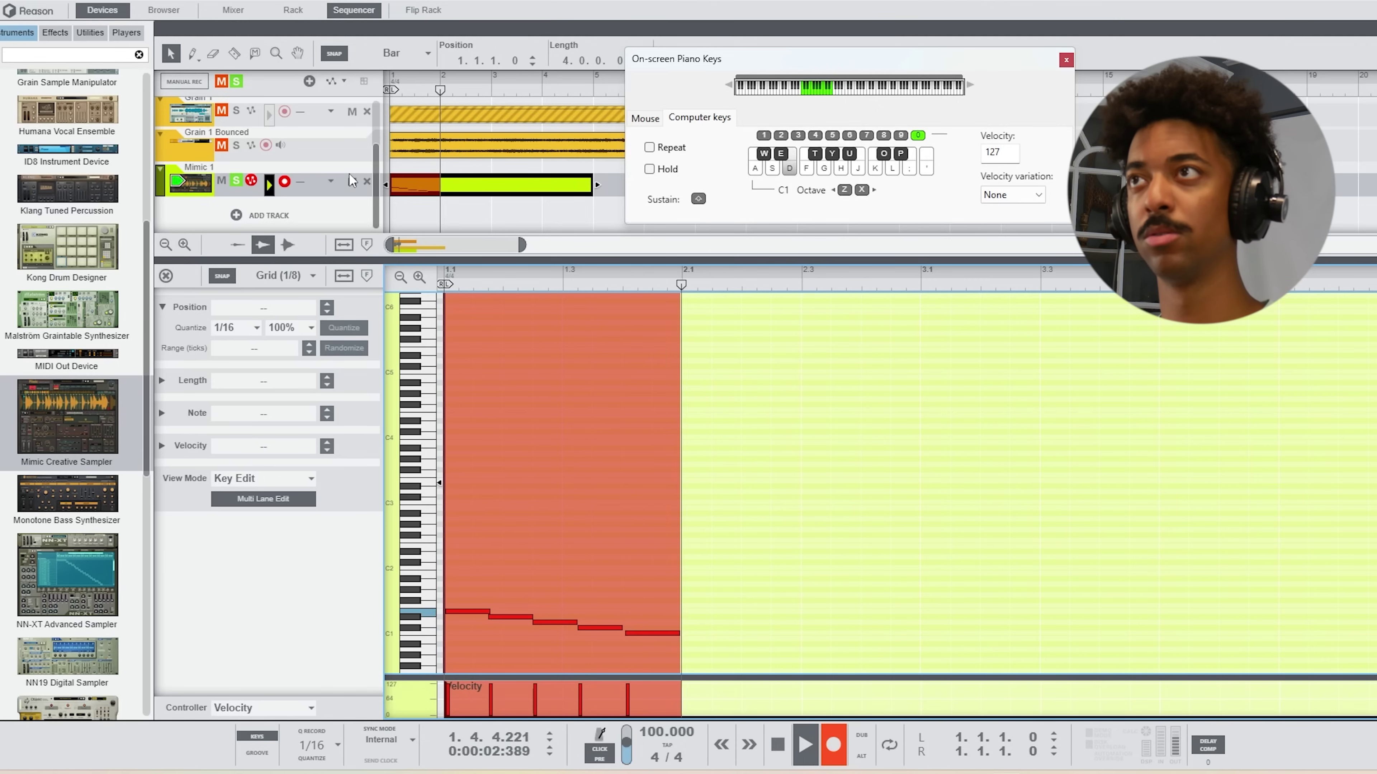
key("e")
key("s")
key("w")
key("a")
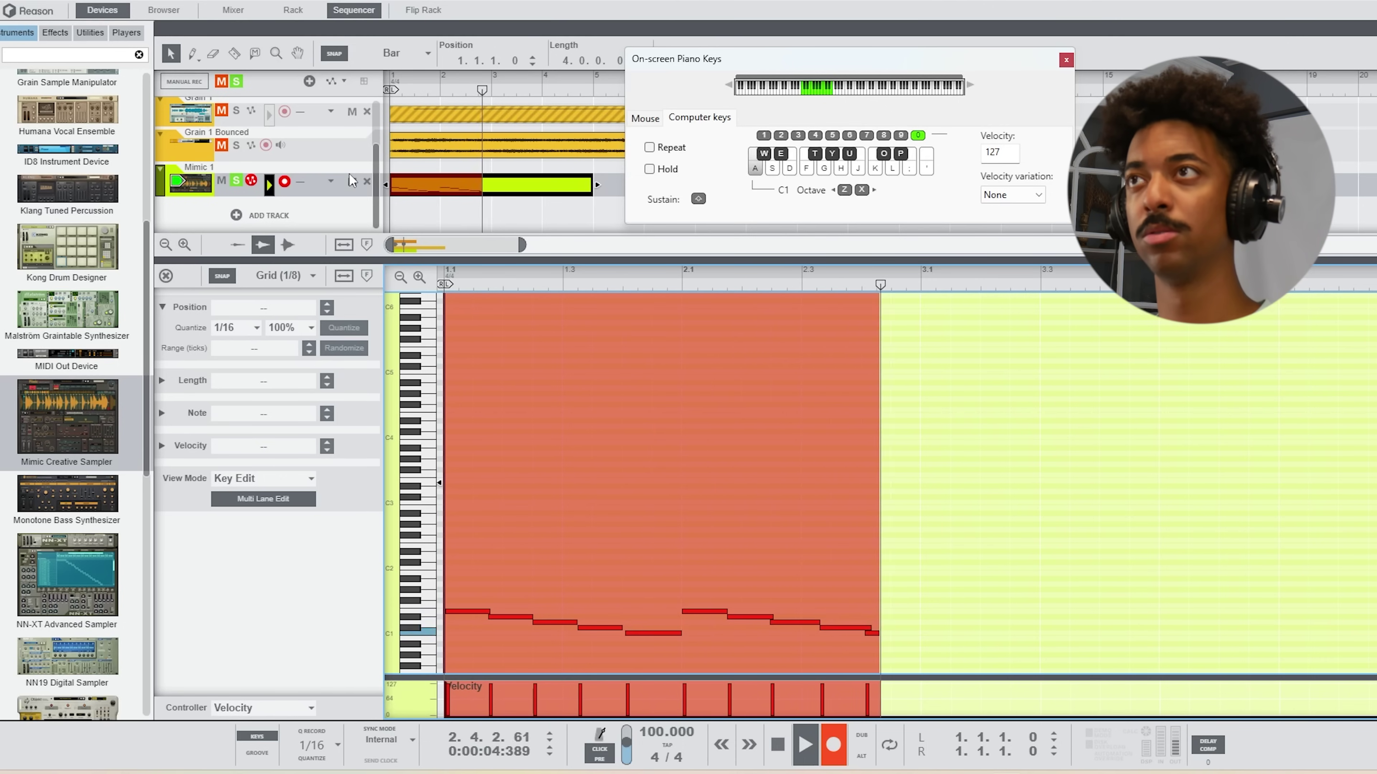
Record a descending phrase from F1 to C1 ending on F#1 and a held G#1, stop recording and close the on-screen piano.
key("f")
key("d")
key("e")
key("s")
key("w")
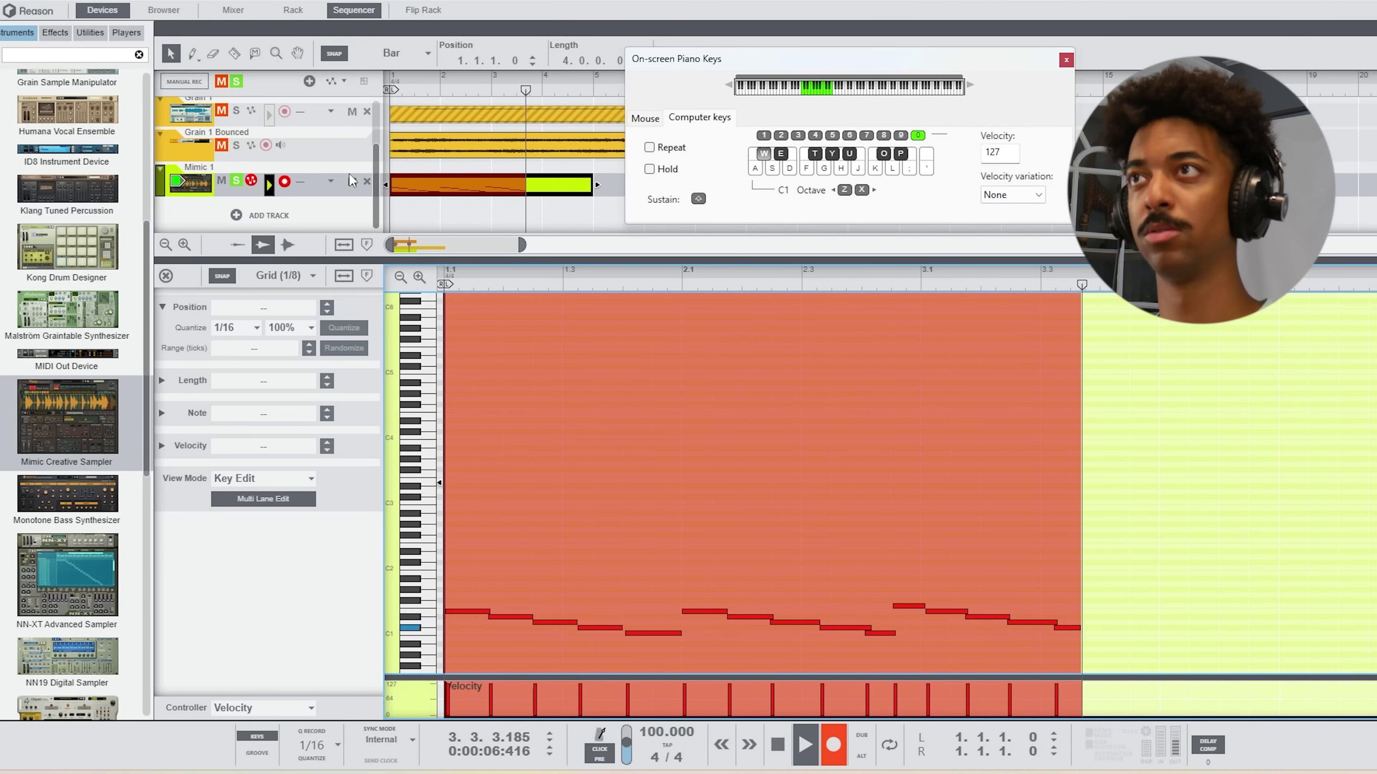
key("a")
key("t")
key("y")
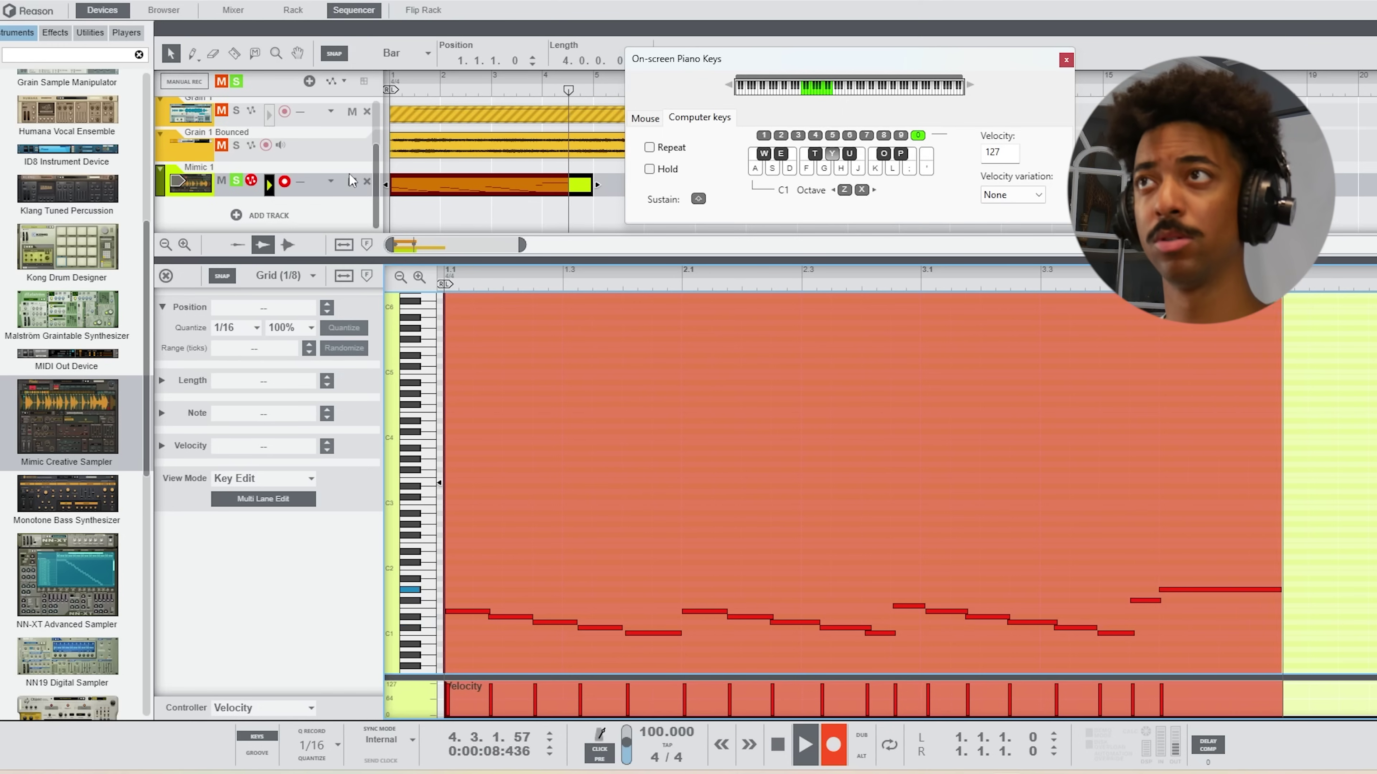
key("space")
key("F4")
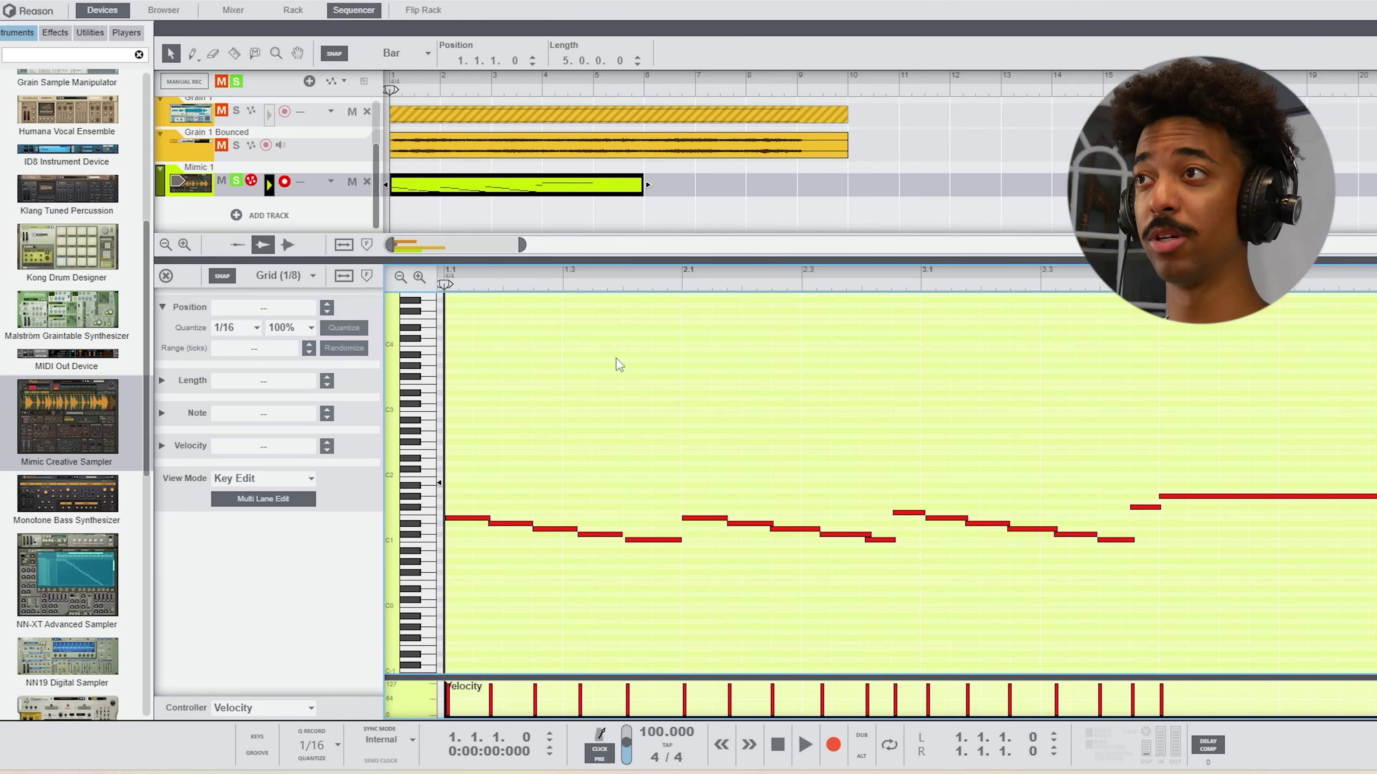
Quantize all recorded notes to 1/16 at 100% and play the clip back from the start.
key("ctrl+k")
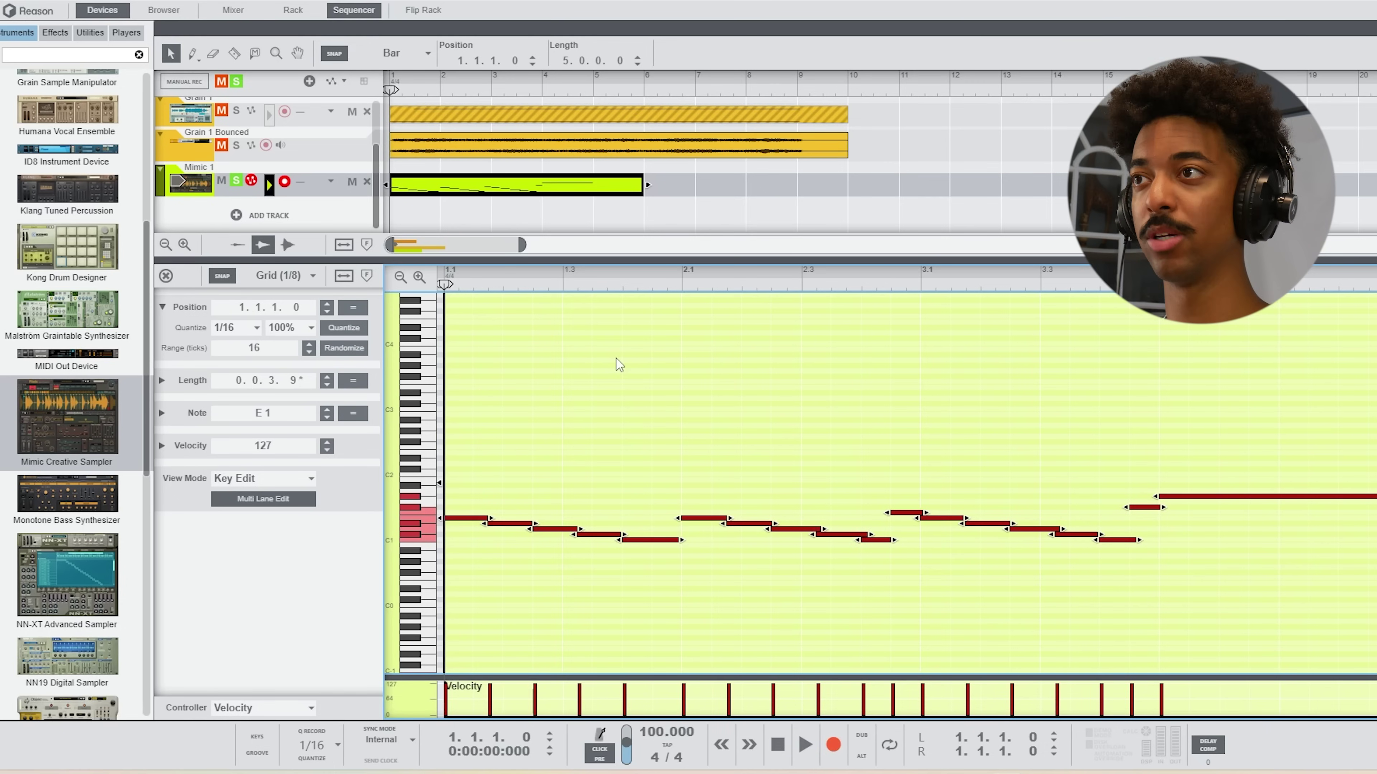
left_click(640, 431)
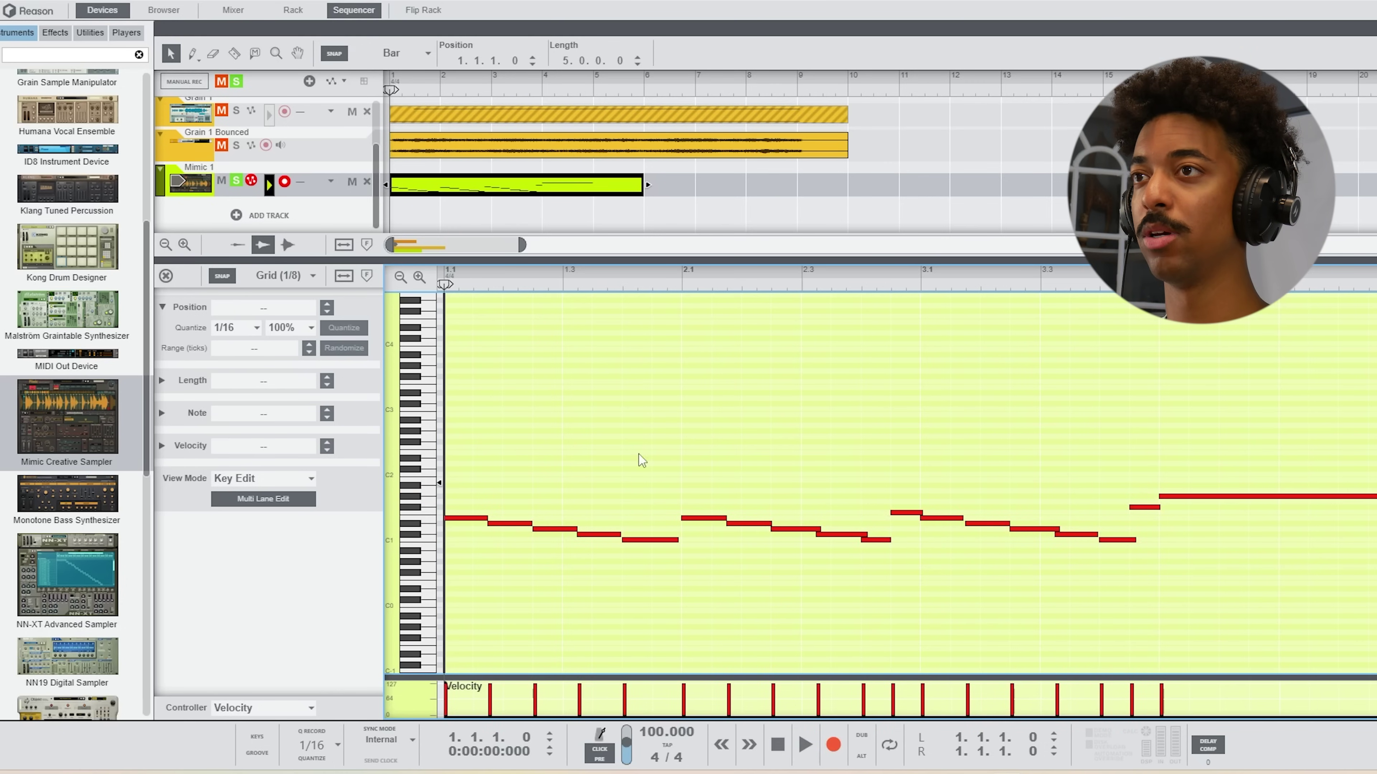
key("space")
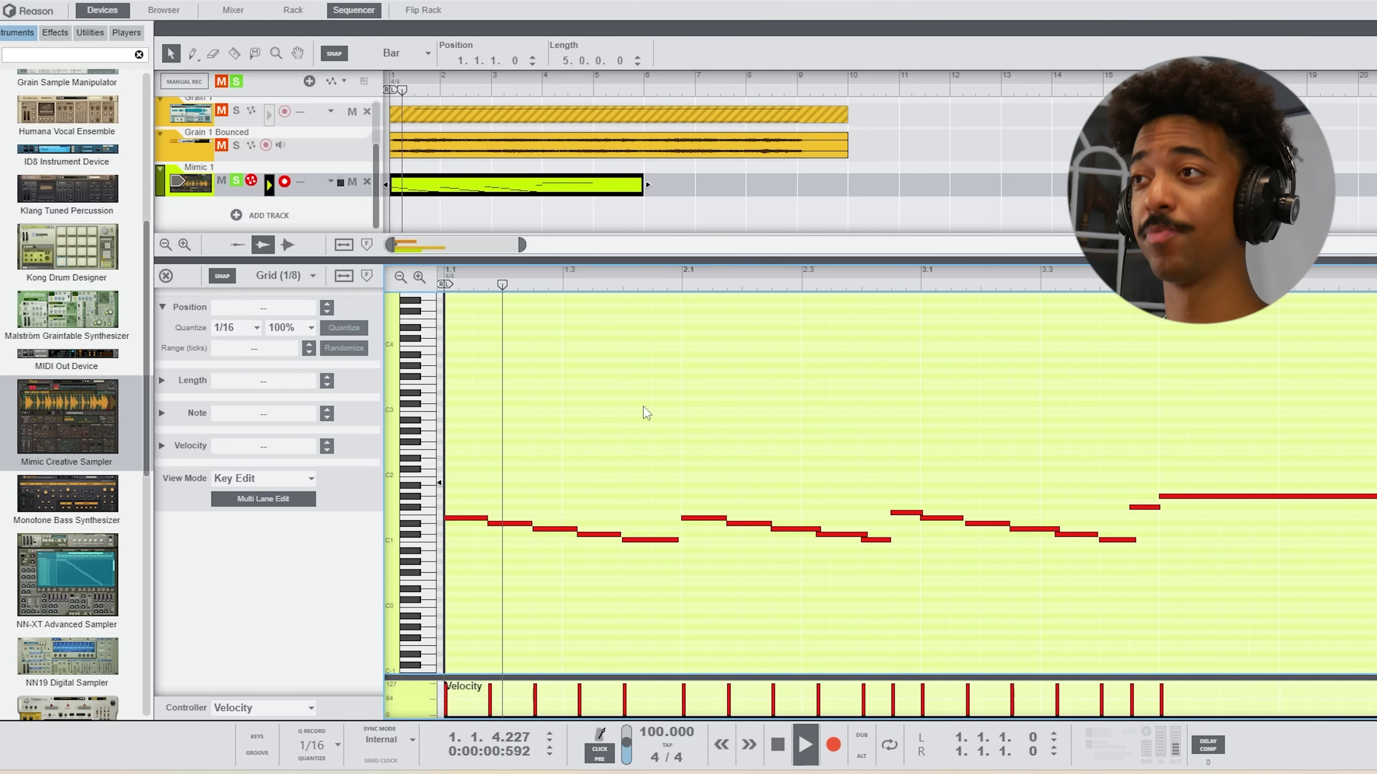
With grid snapping off, lengthen several notes in bars 1 and 3 so they reach or slightly overlap the notes that follow.
left_click(672, 540)
left_click_drag(682, 540, 687, 541)
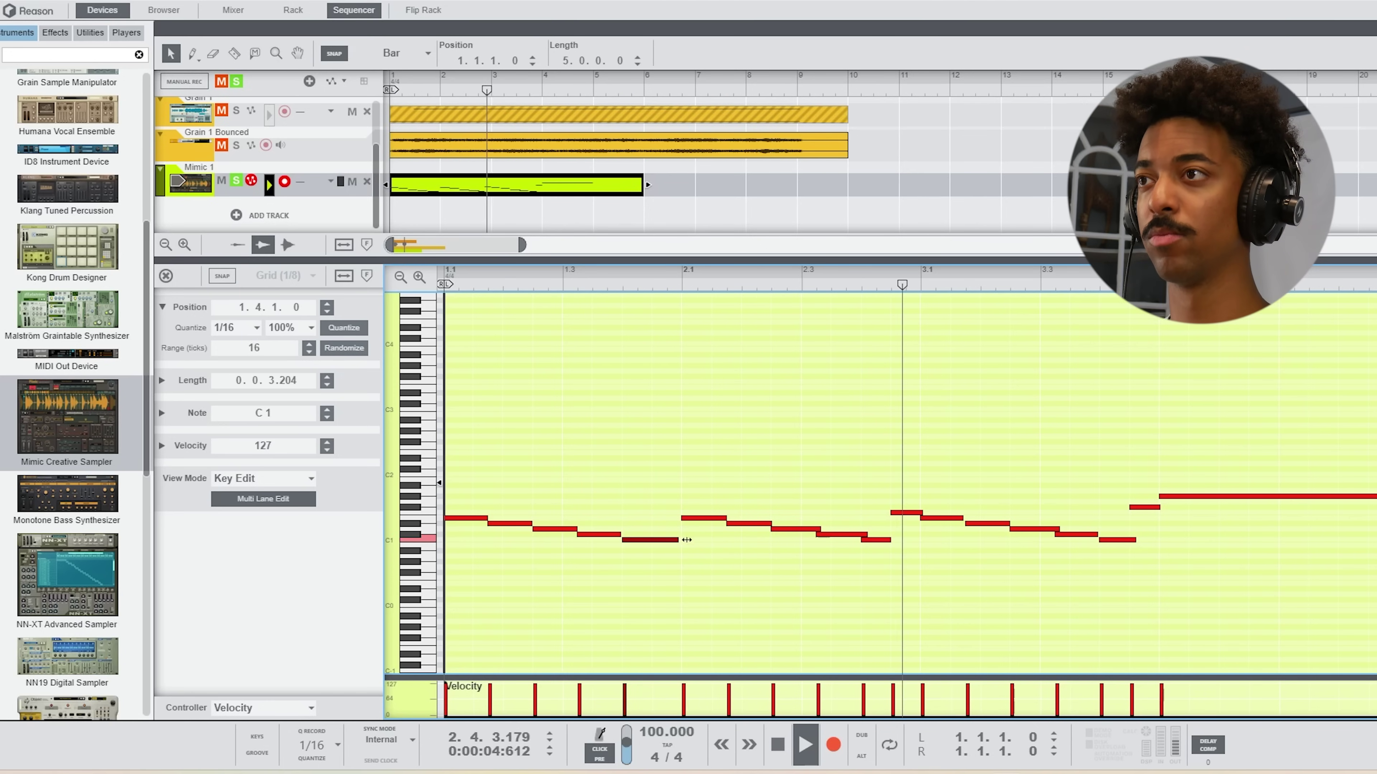
left_click_drag(962, 518, 974, 516)
left_click_drag(1098, 534, 1107, 534)
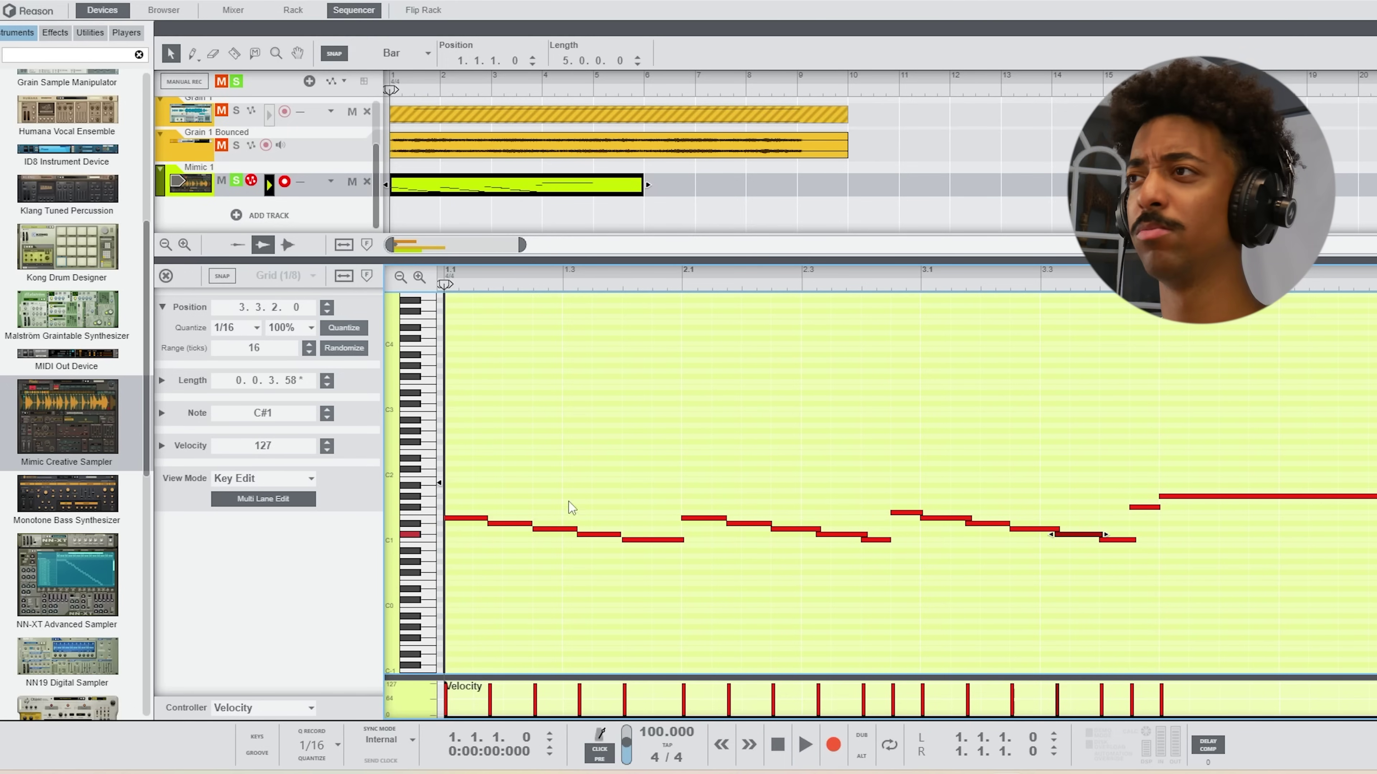
left_click(607, 547)
left_click(616, 535)
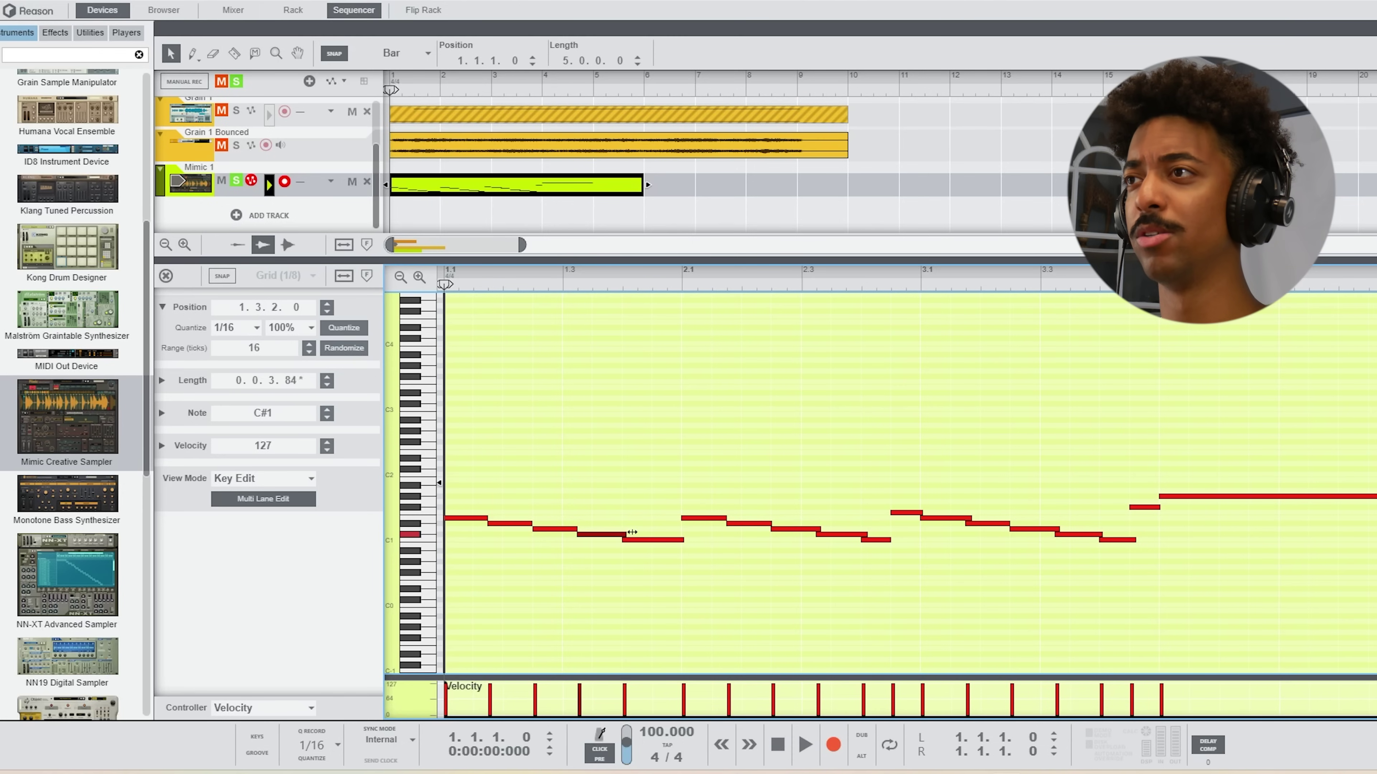
left_click(525, 524)
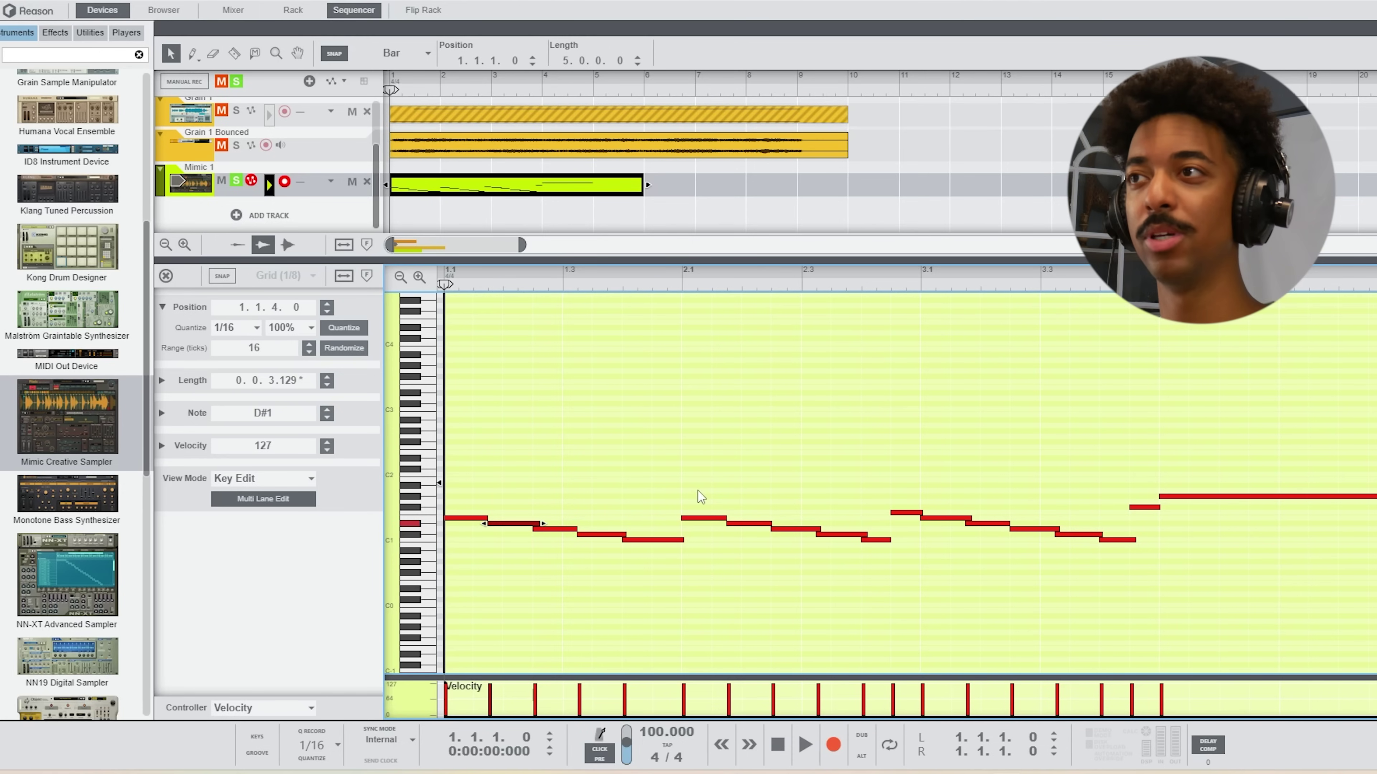
Show the rack, raise Mimic's pitch to 3 semitones and play the recorded melody.
left_click(297, 13)
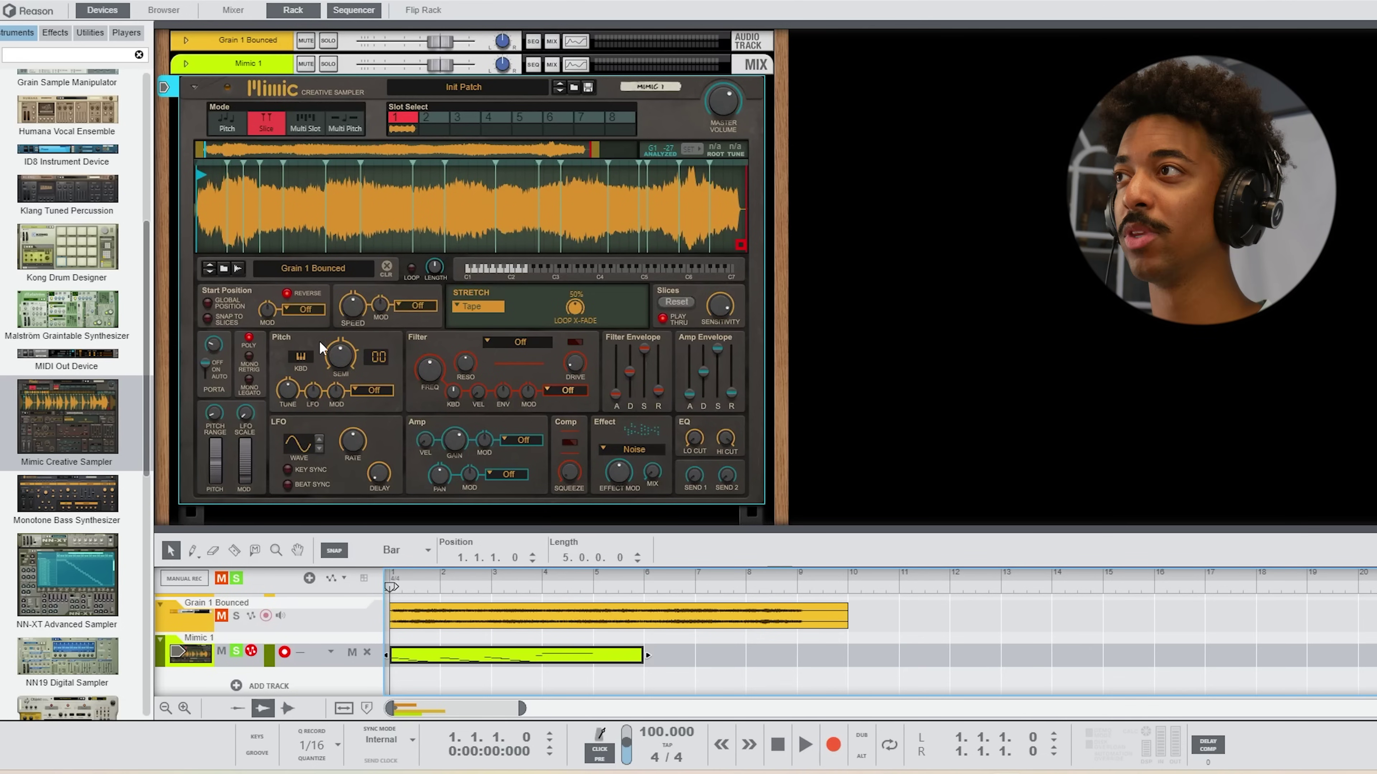
left_click_drag(332, 362, 332, 359)
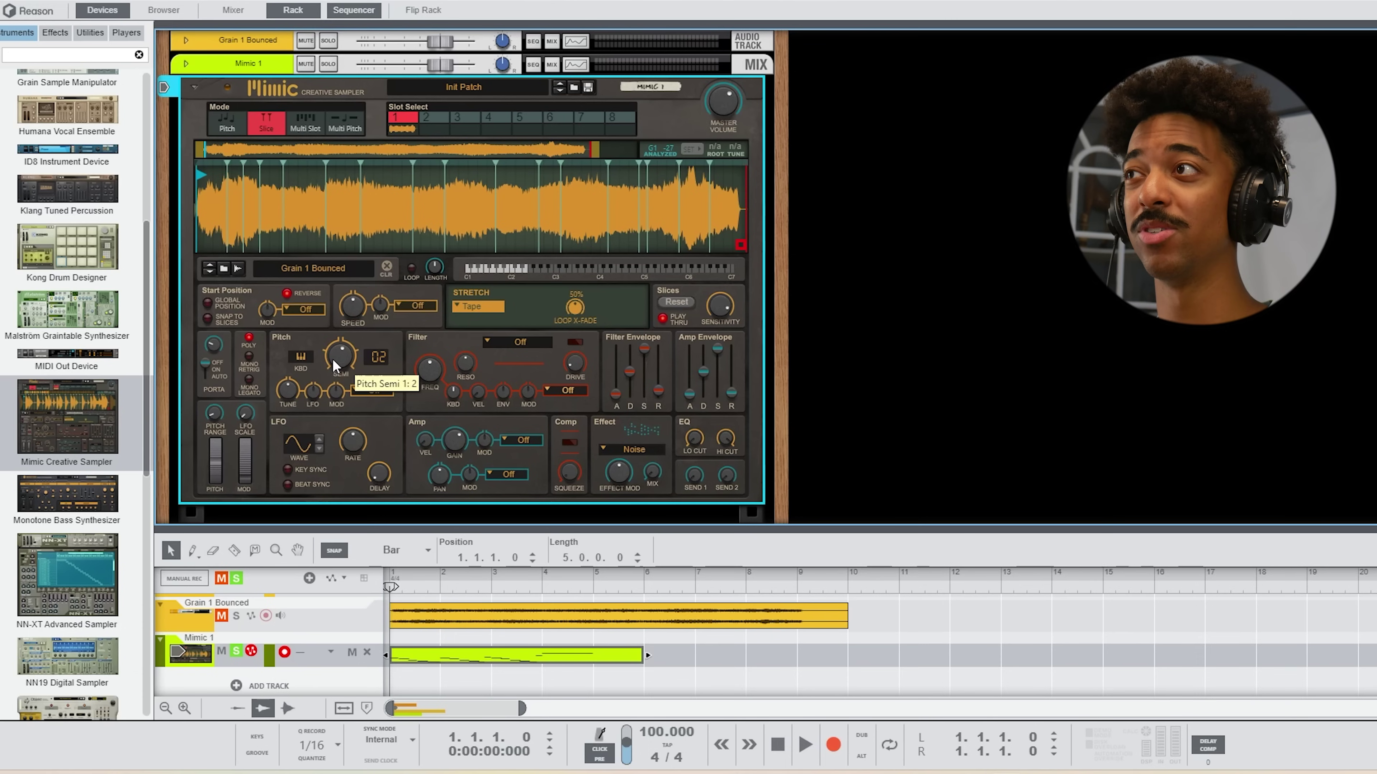
scroll(333, 358, "up", 1)
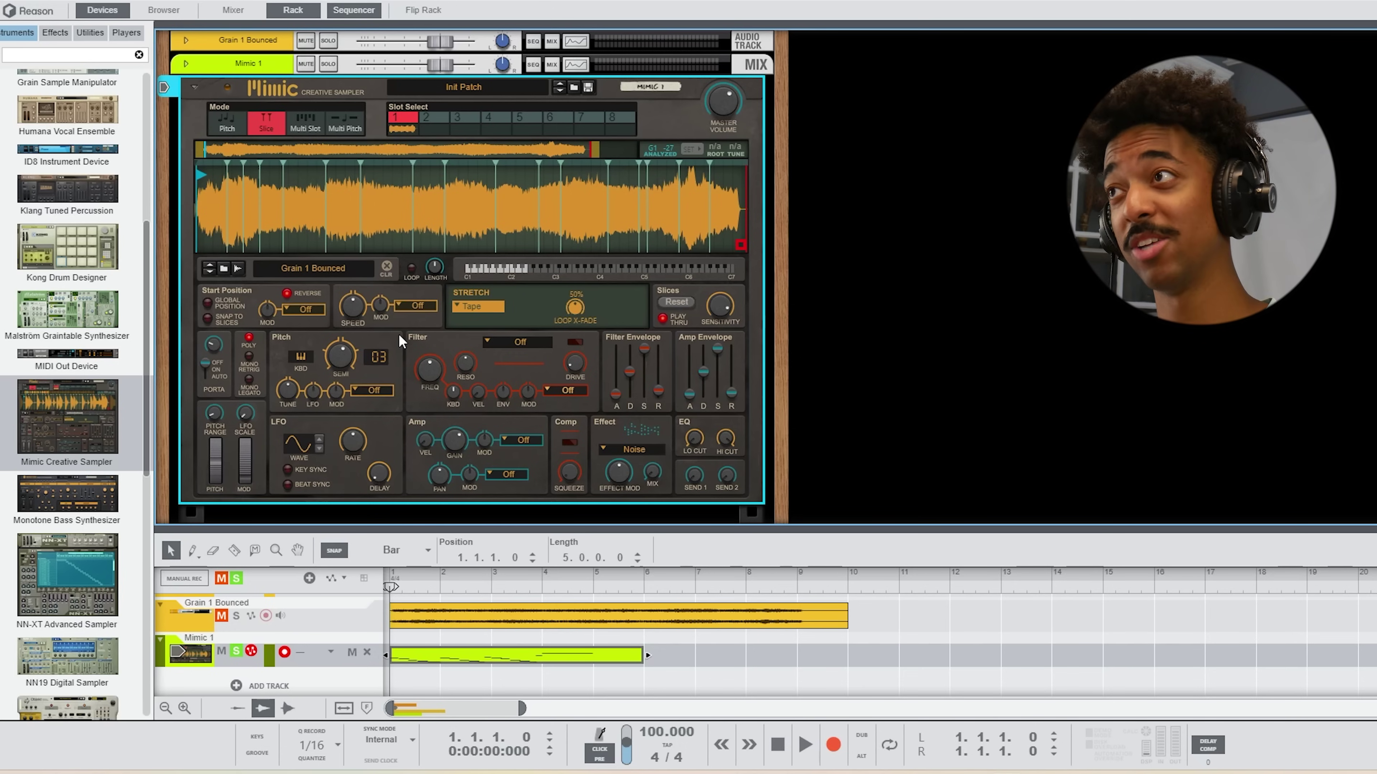
key("space")
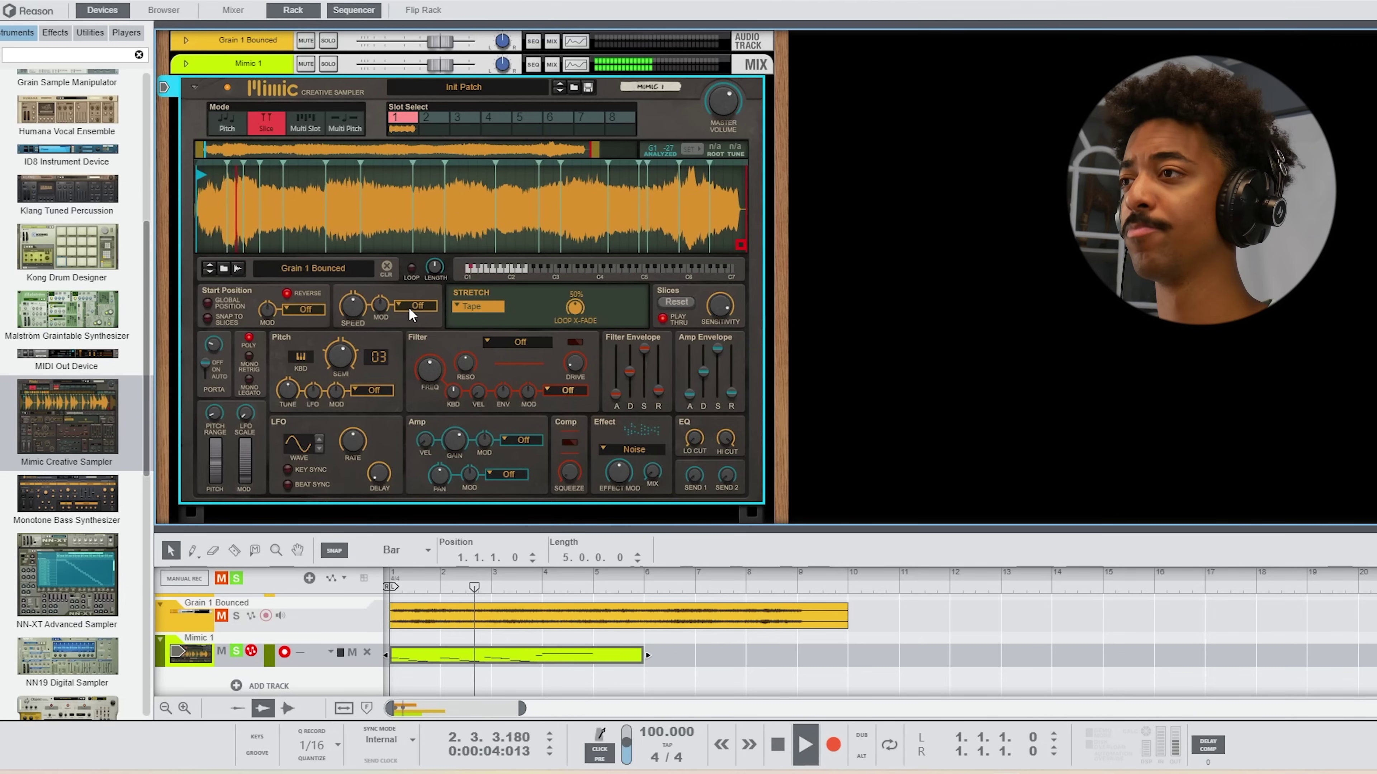
key("space")
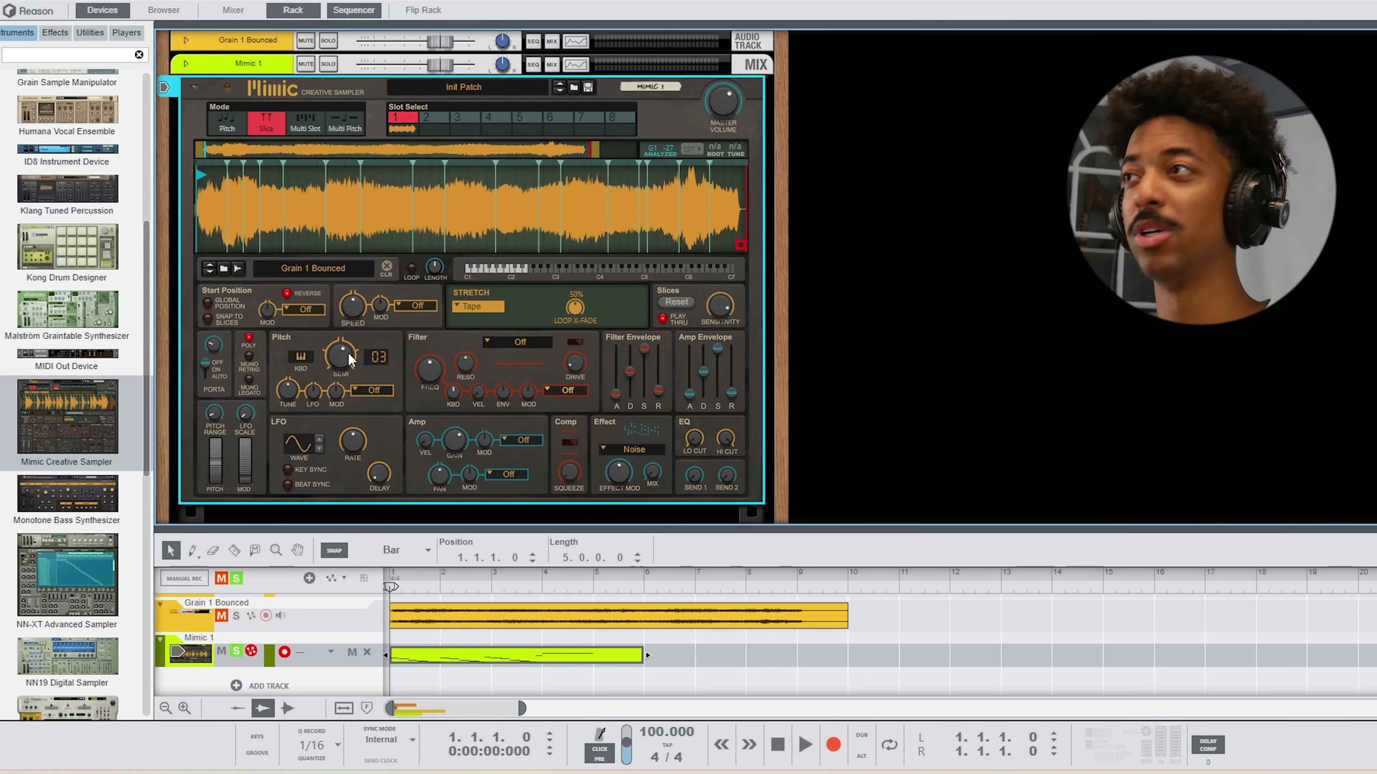
Lower Mimic's pitch to -3 semitones and play the recorded melody.
left_click(341, 359, "ctrl")
left_click_drag(337, 367, 335, 371)
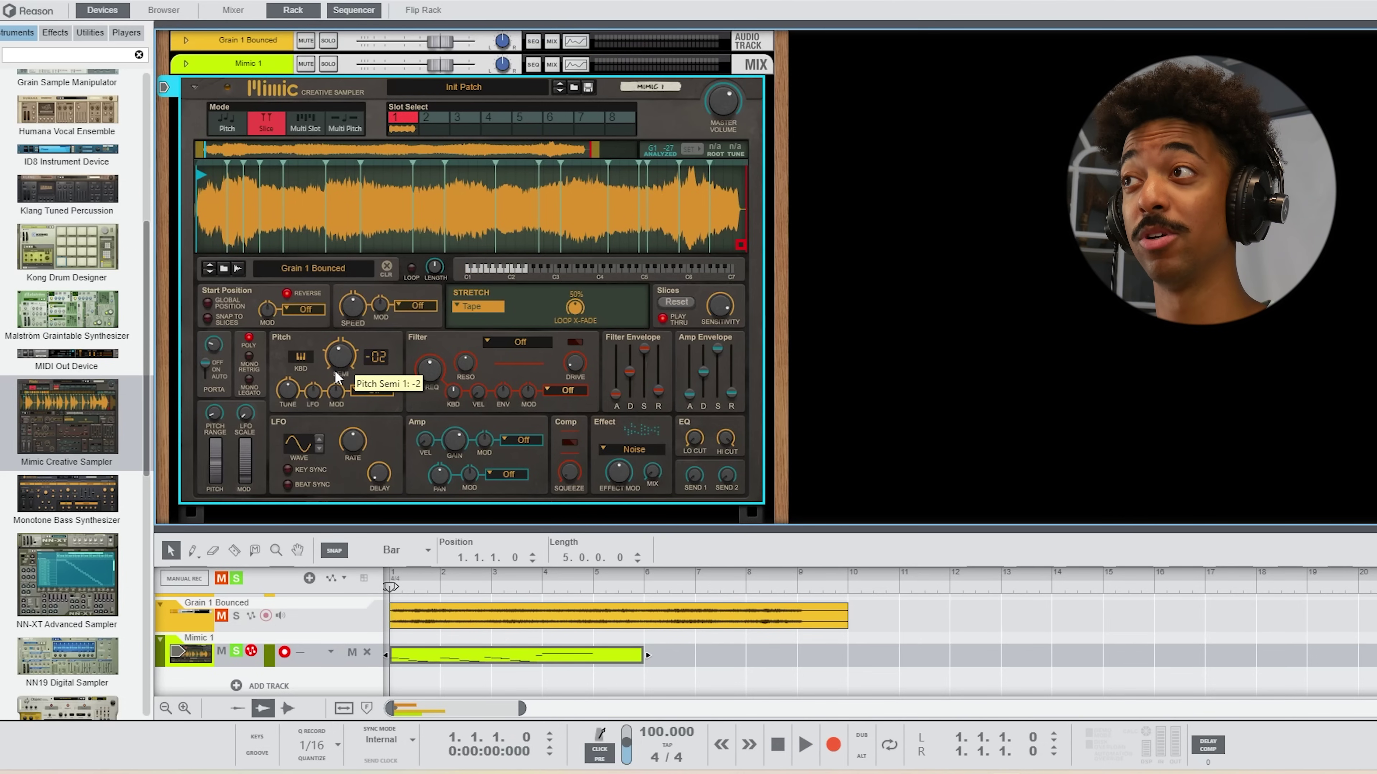
key("space")
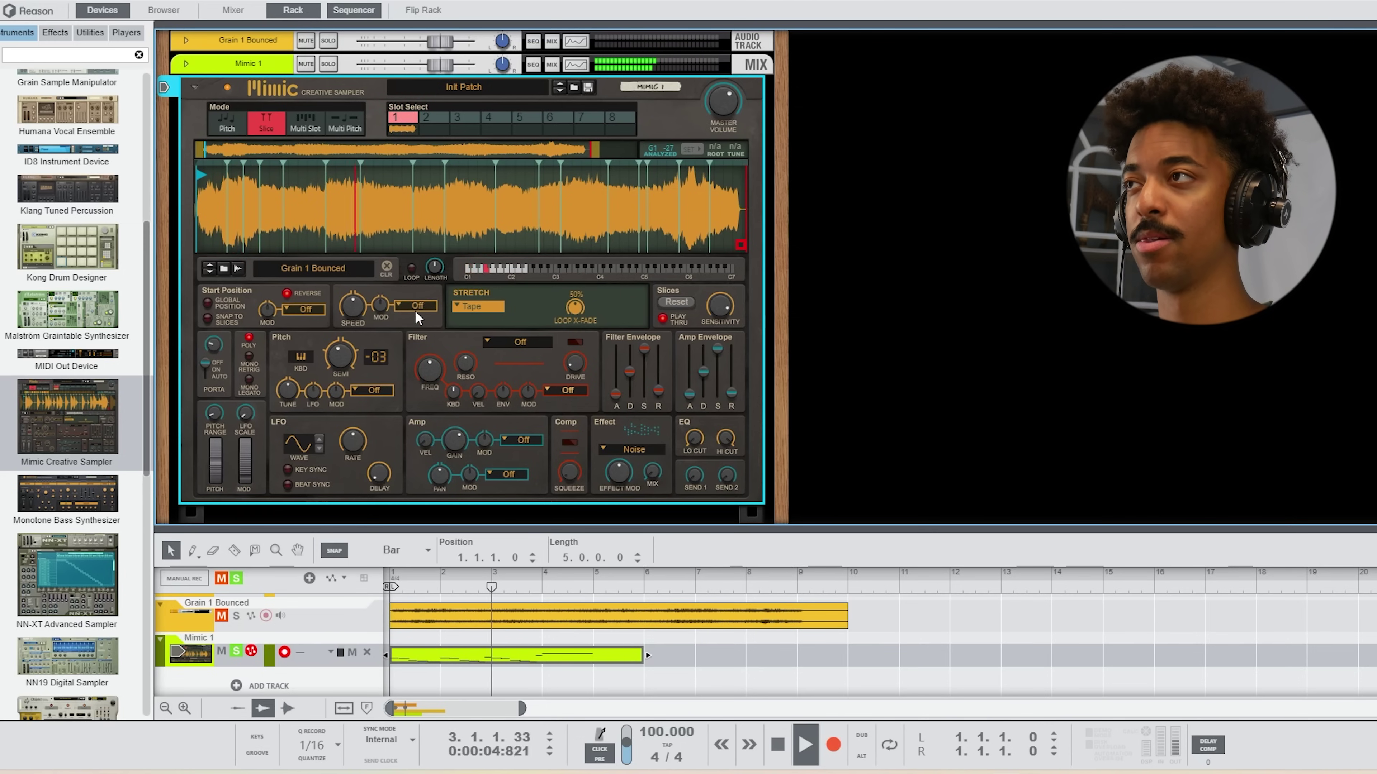
key("space")
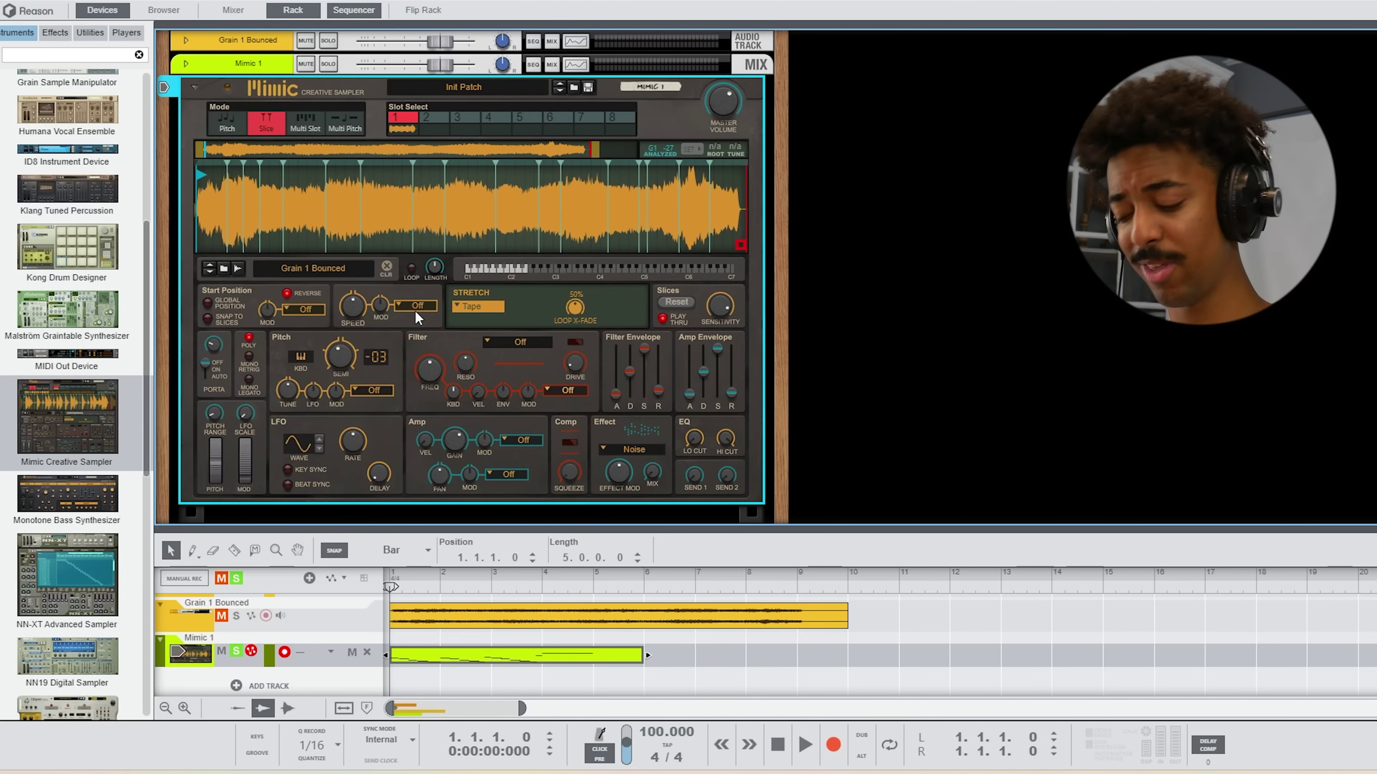
Set Mimic's pitch to 2 semitones and play the recorded melody.
left_click(341, 361, "ctrl")
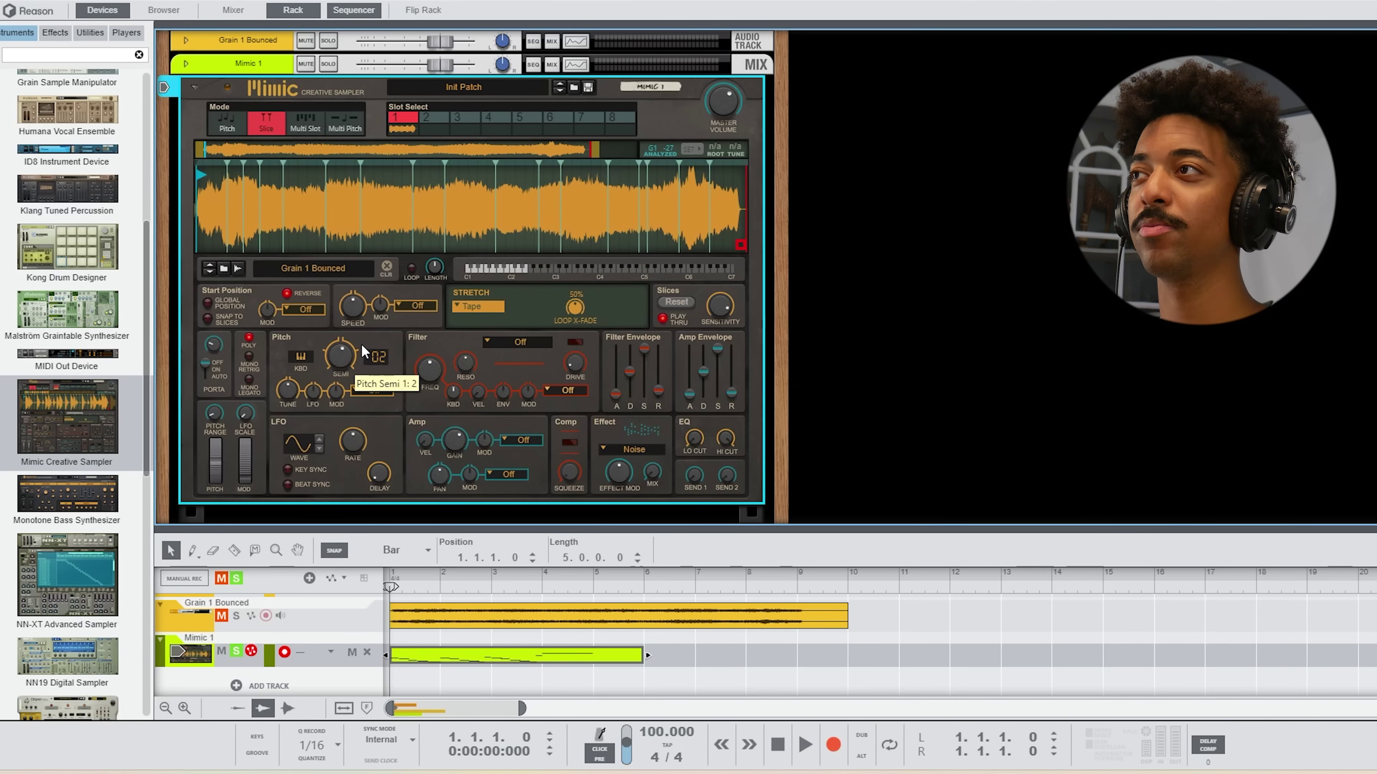
key("space")
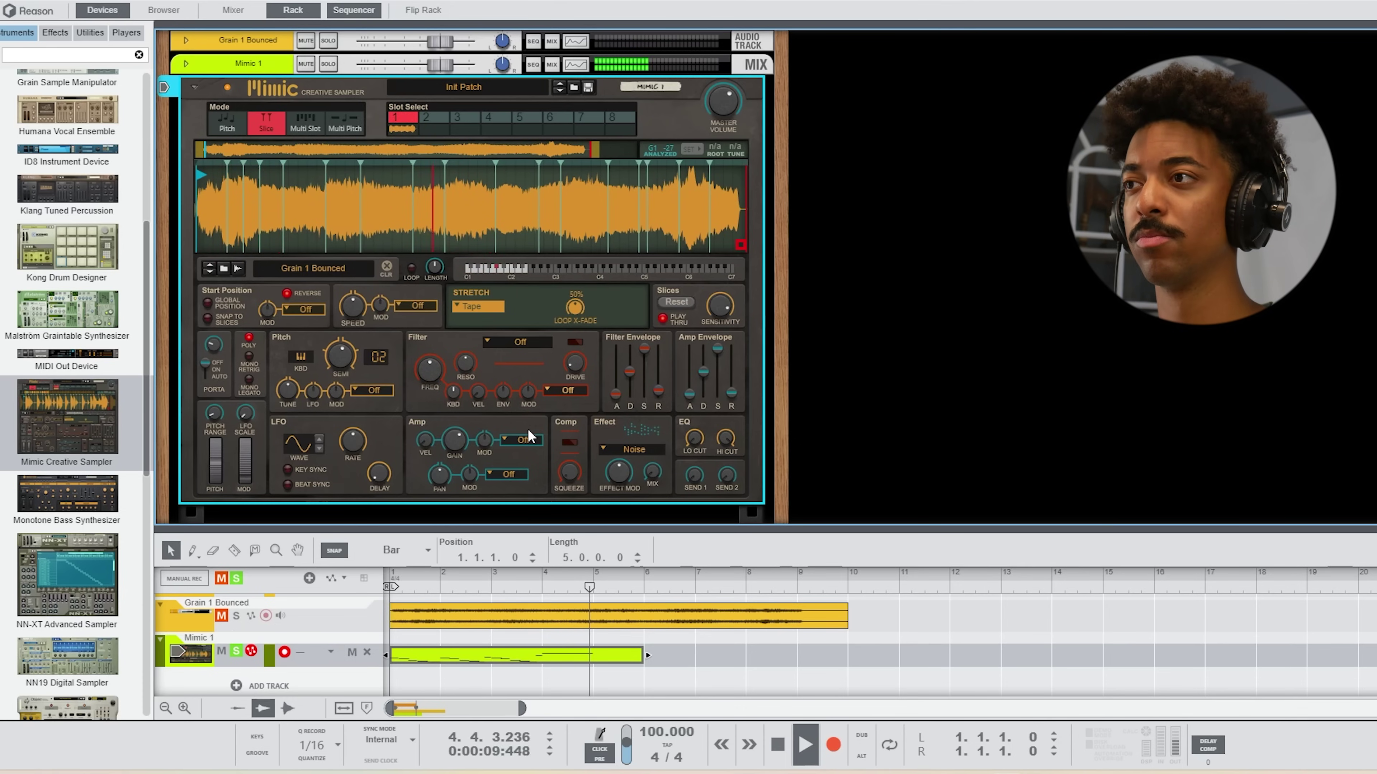
Stop playback, return to the sequencer and bounce the Mimic 1 melody clip in place to audio.
key("space")
key("F6")
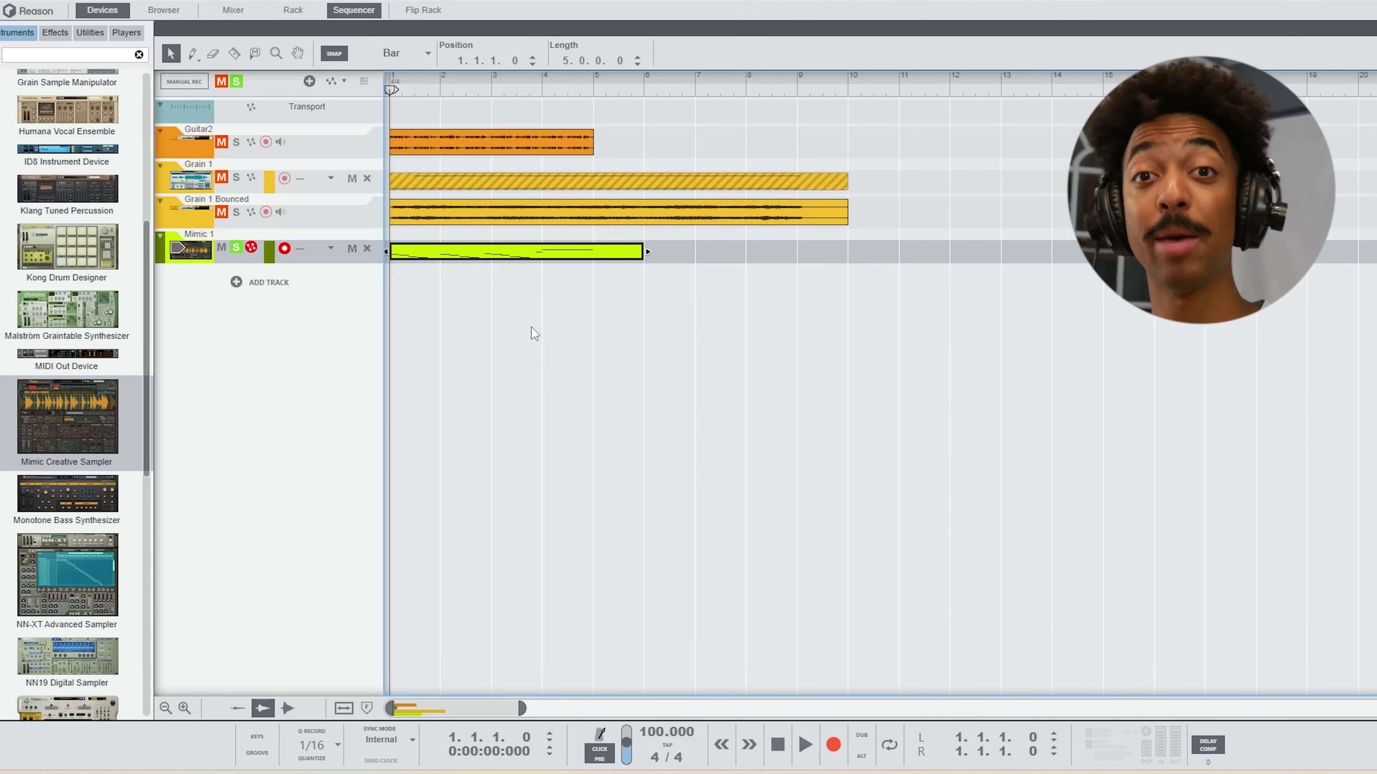
right_click(498, 263)
left_click(608, 423)
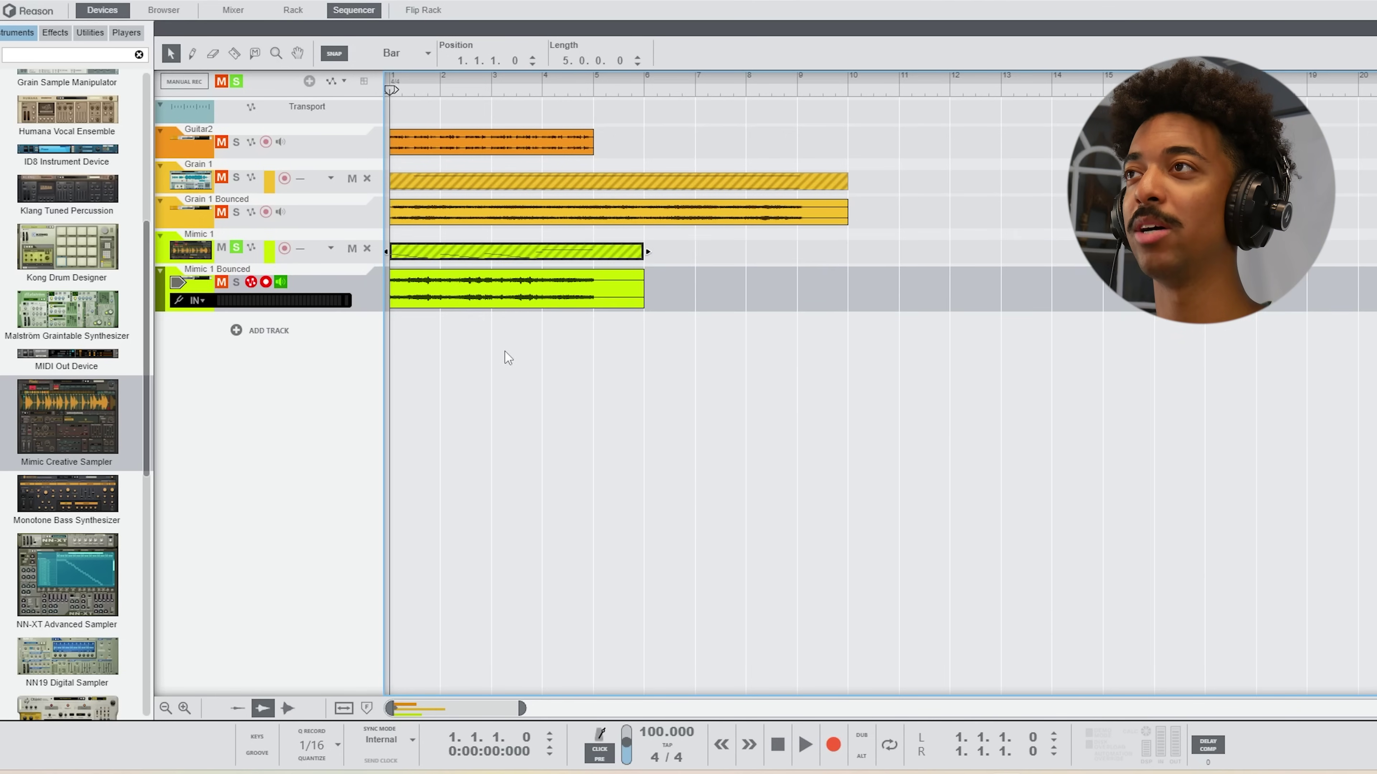
Trim the Mimic 1 Bounced clip to four bars, solo its track and mute the Mimic 1 track.
left_click_drag(643, 291, 593, 291)
left_click(520, 210, "ctrl+shift")
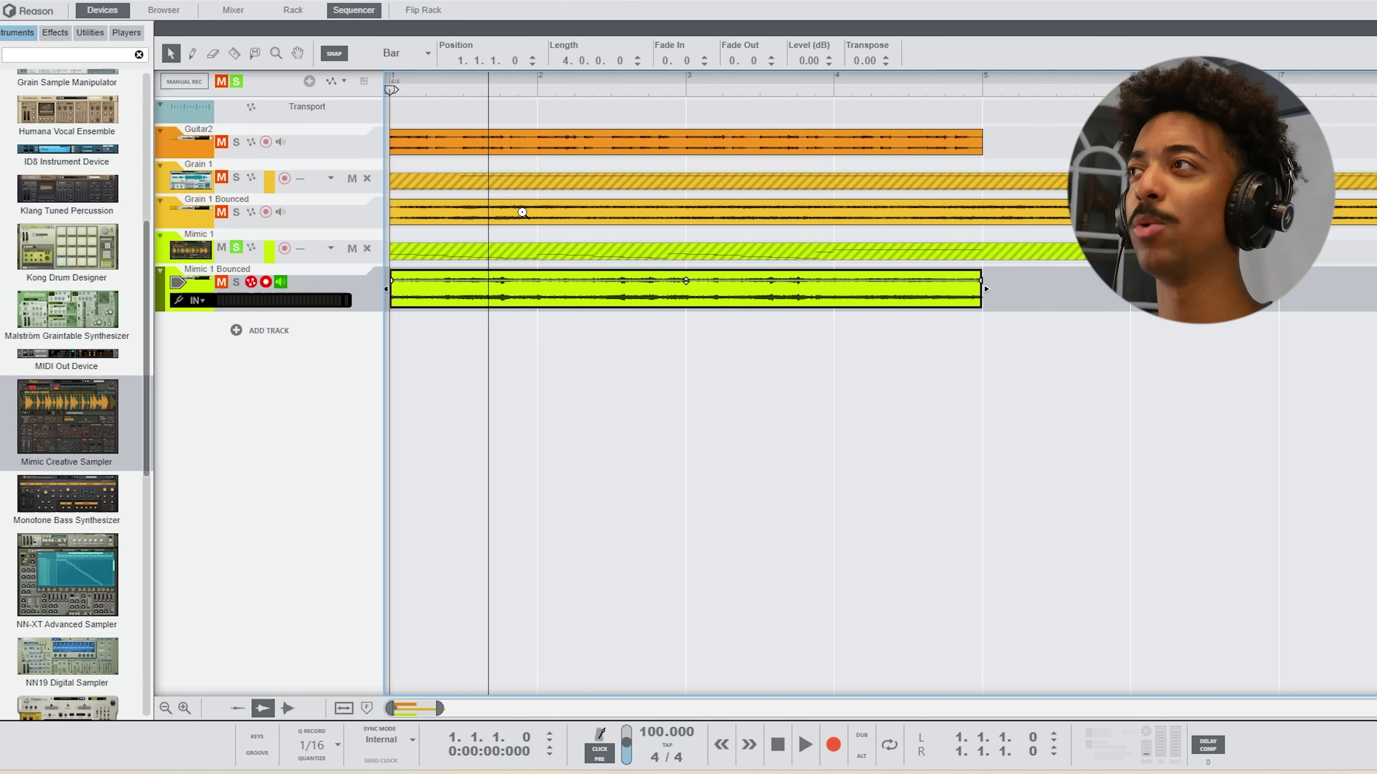
scroll(520, 210, "down", 1)
left_click(238, 283)
left_click(236, 248)
left_click(221, 247)
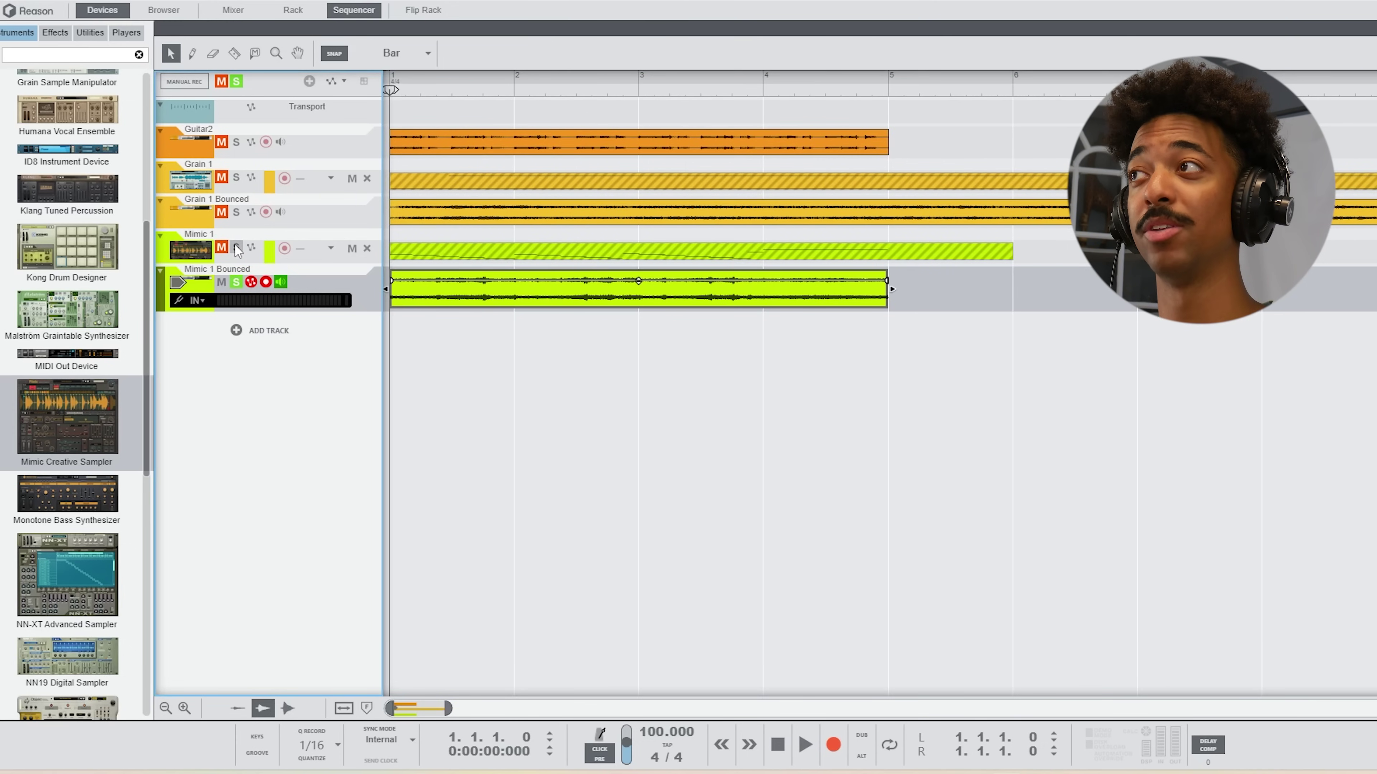
Set the song tempo to 80 BPM and play the bounced Mimic melody.
left_click(647, 733)
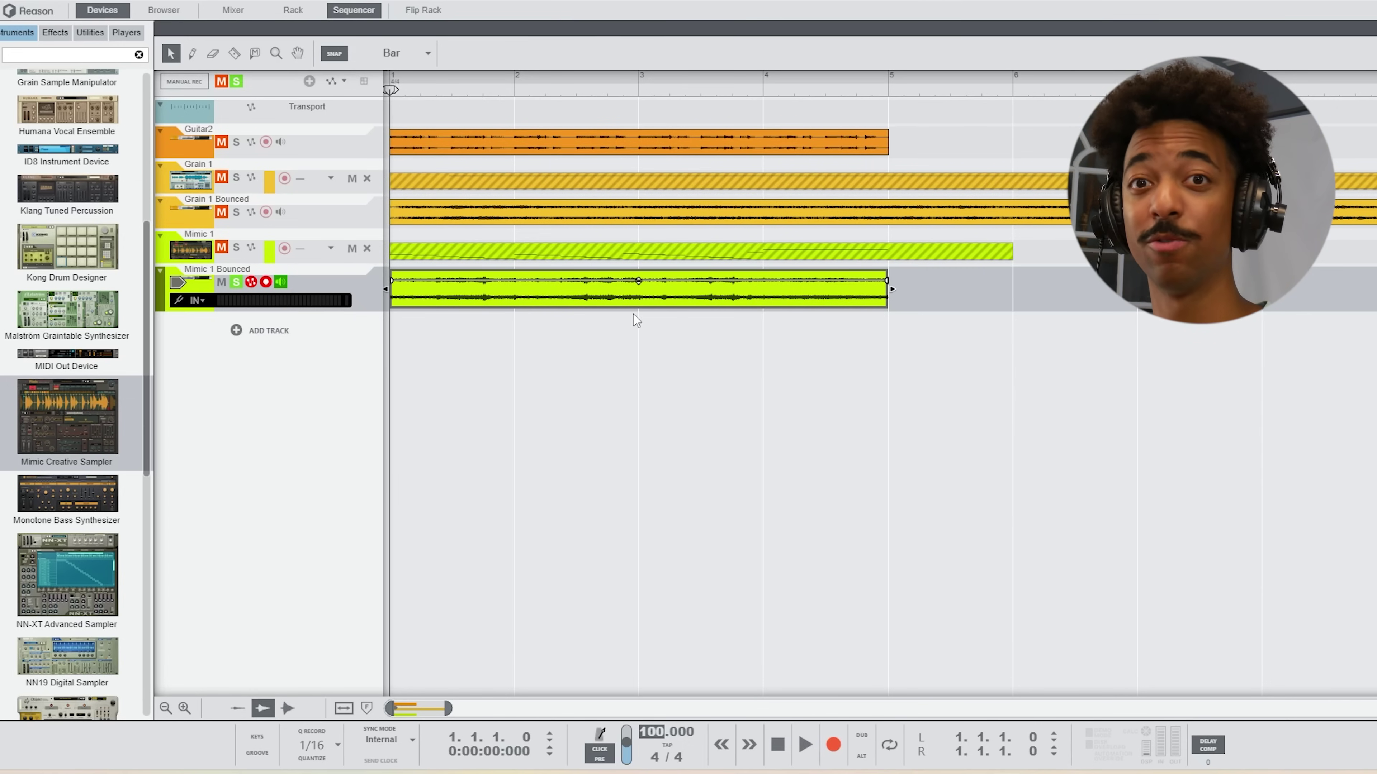
type("8")
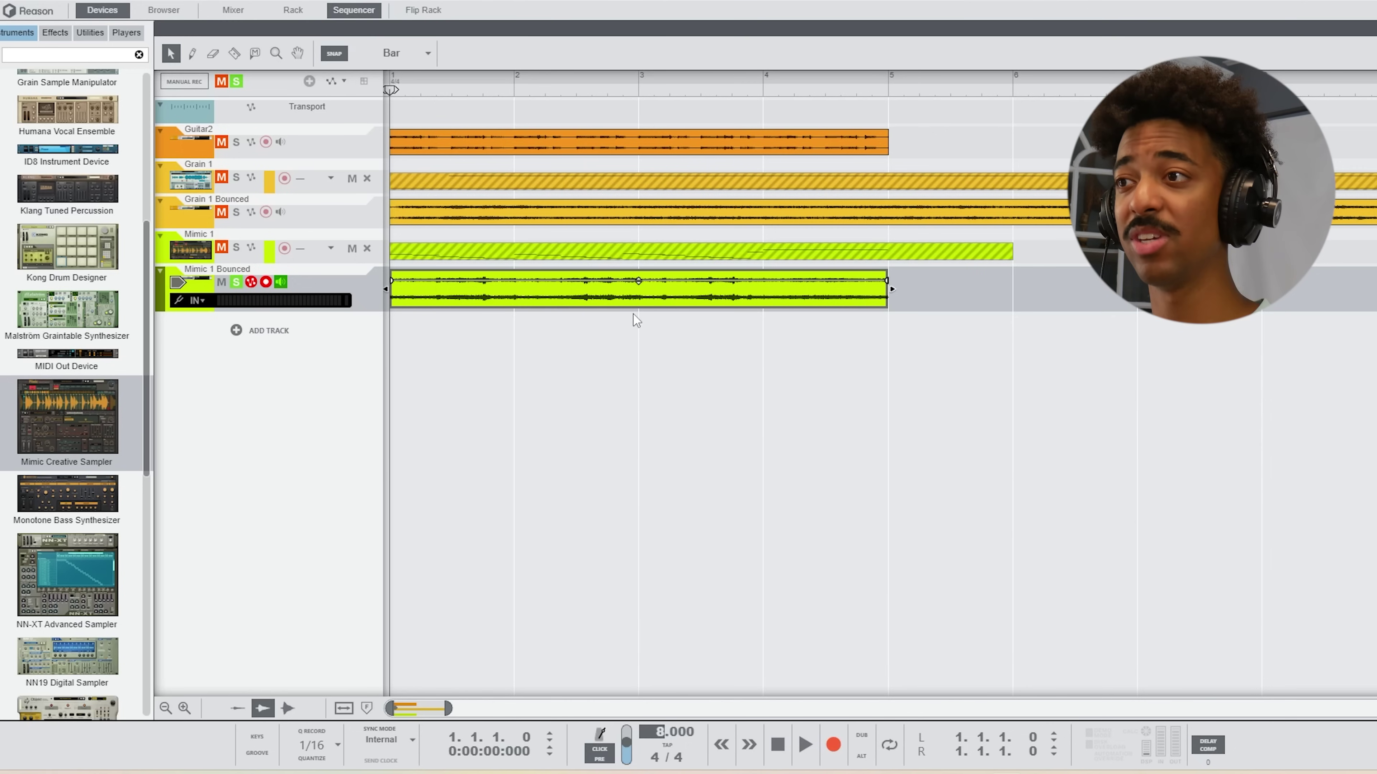
key("Return")
key("space")
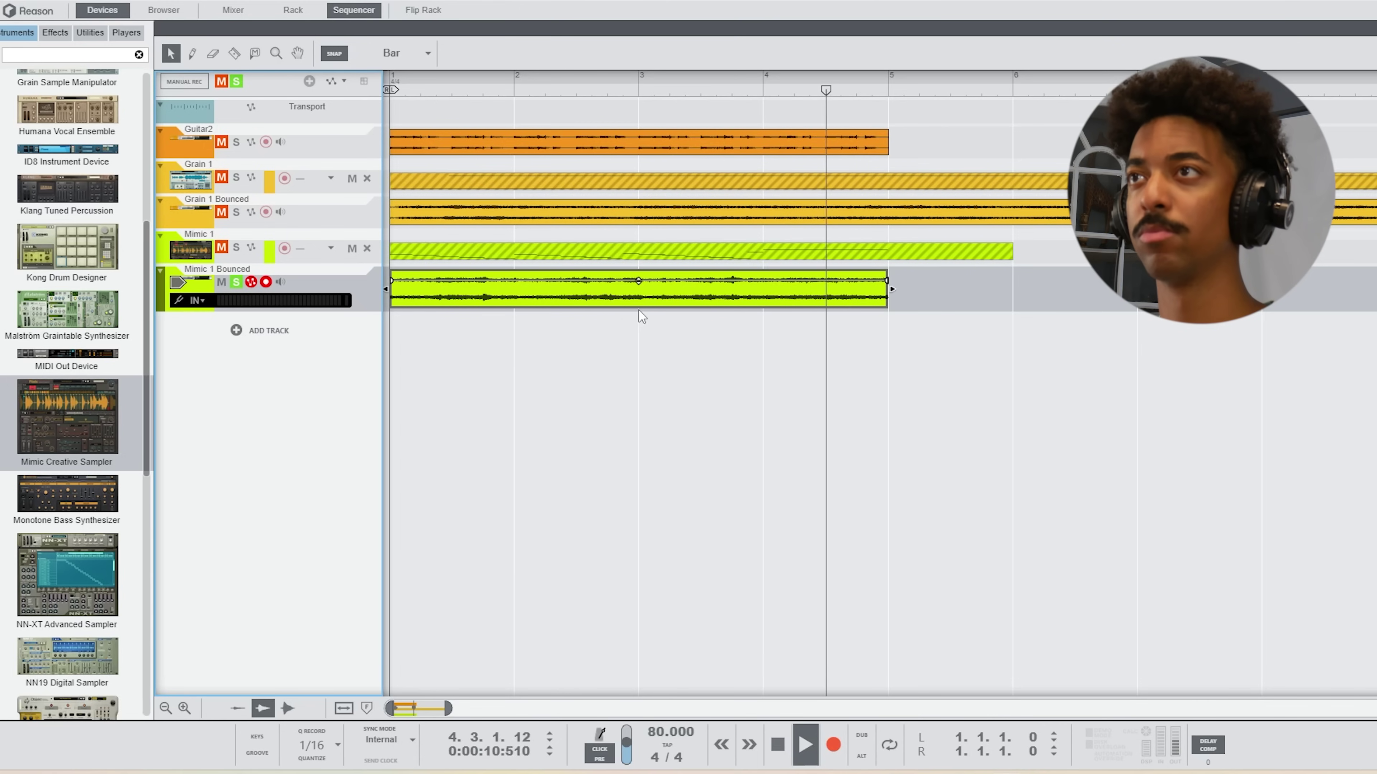
key("space")
Set the loop range to the four-bar Mimic 1 Bounced clip and turn looping on.
left_click(505, 354)
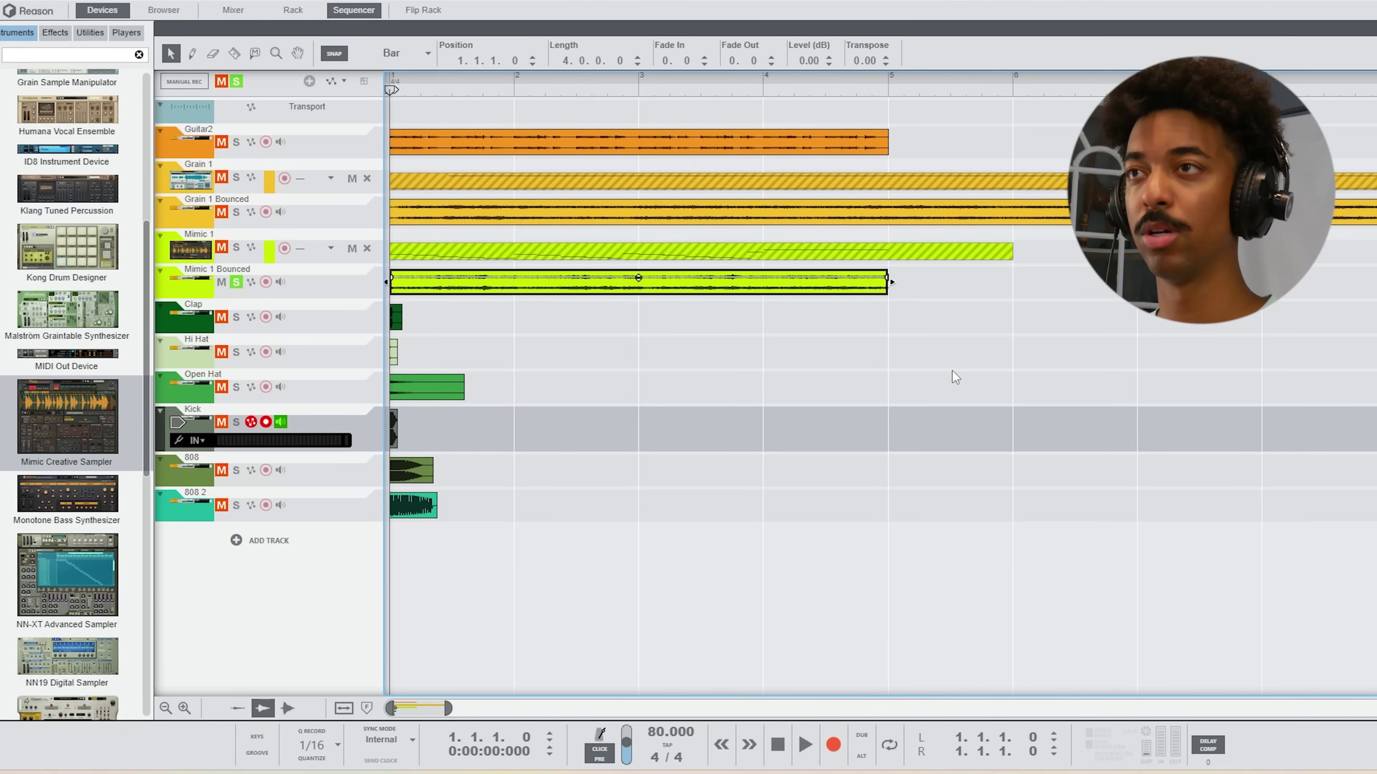
key("ctrl+l")
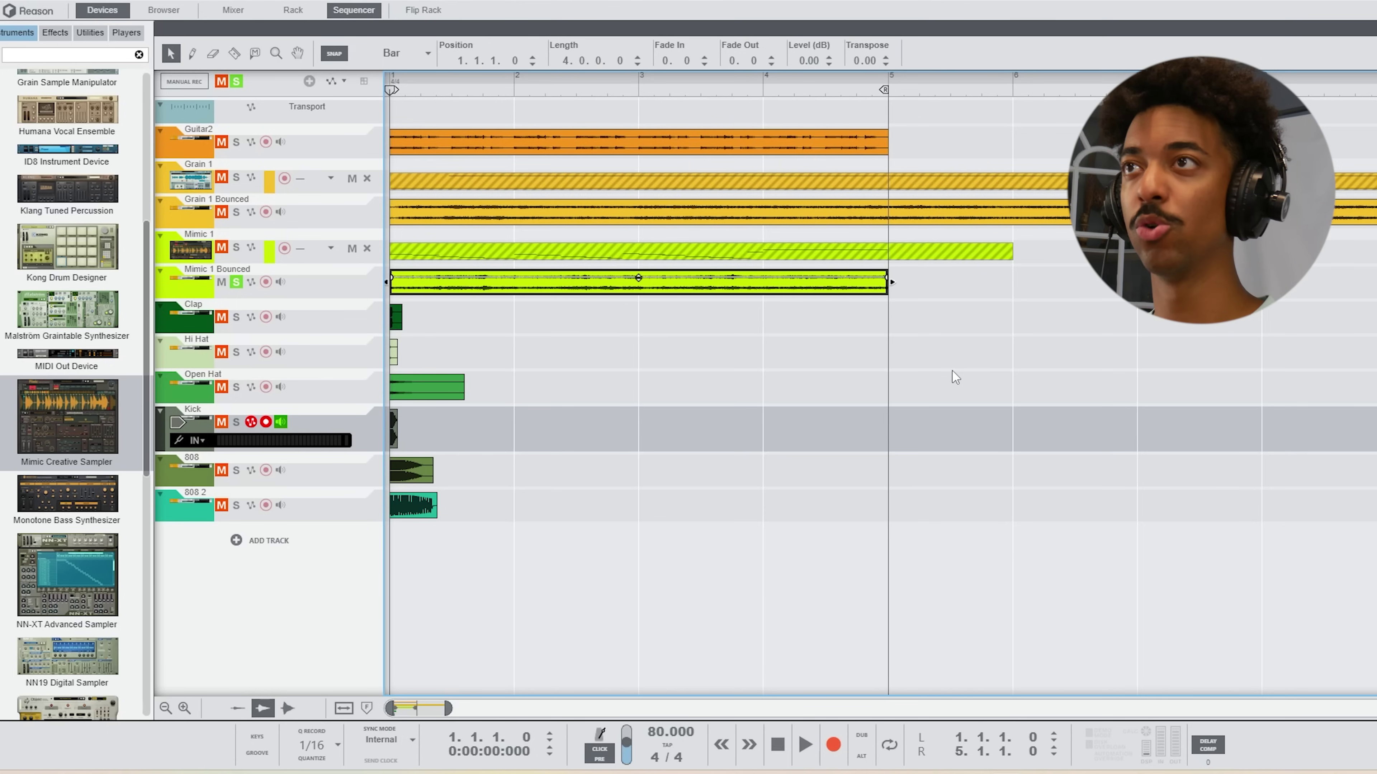
key("l")
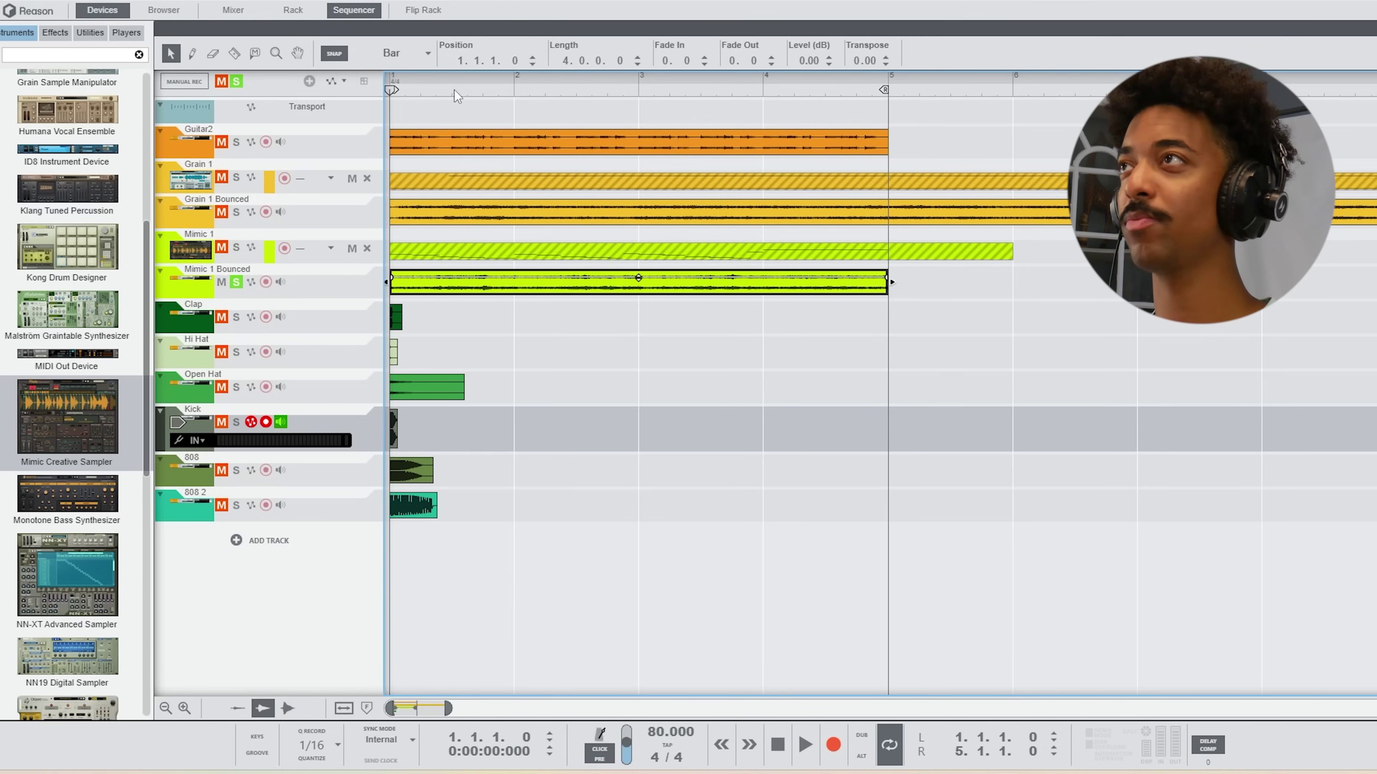
With snap at 1/4, move the Clap clip to beat 2 of bar 1 and repeat it every two beats through bar 4.
left_click(407, 53)
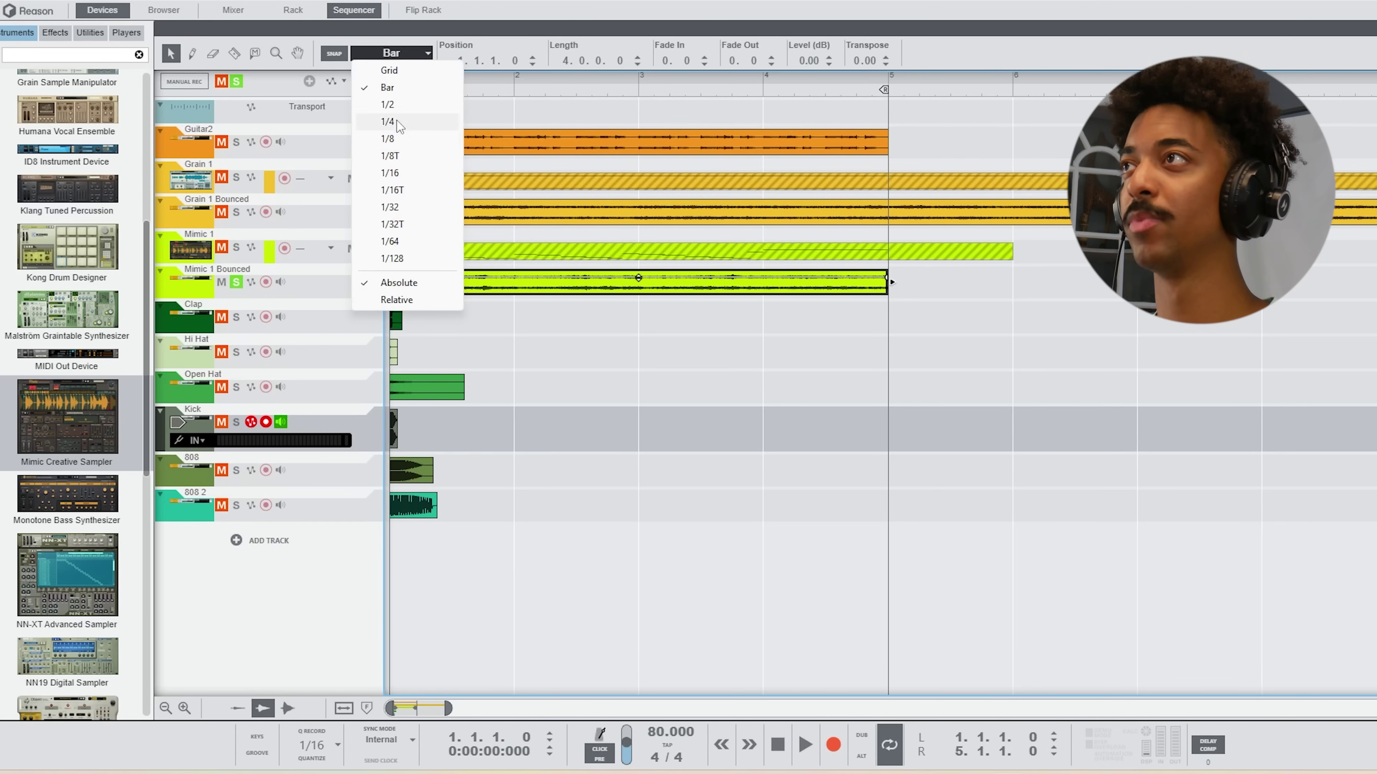
left_click(406, 123)
left_click_drag(401, 325, 434, 331)
key("ctrl+d")
key("ctrl+d")
Show the mixer and lower the Clap channel's fader during playback, then stop and hide the mixer.
left_click(233, 10)
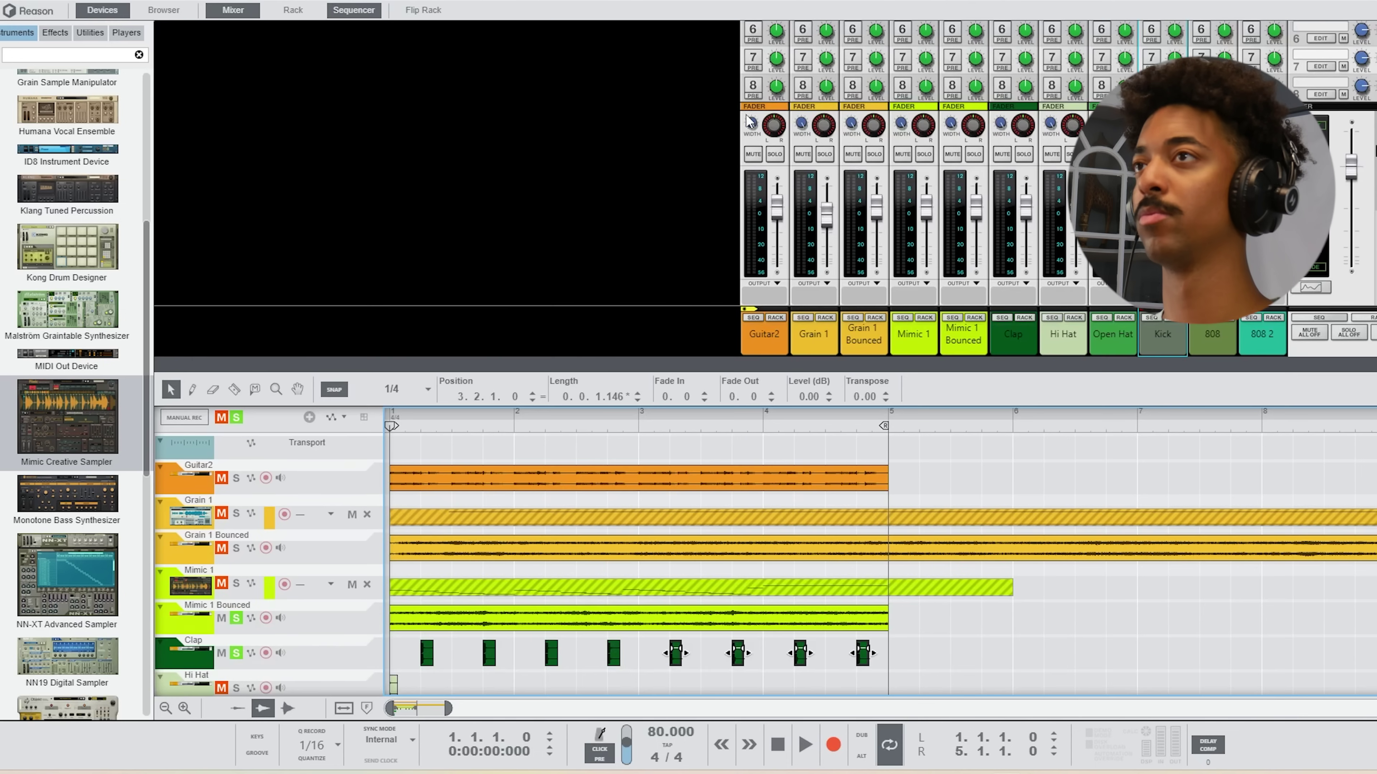
key("space")
left_click_drag(1024, 217, 1028, 242)
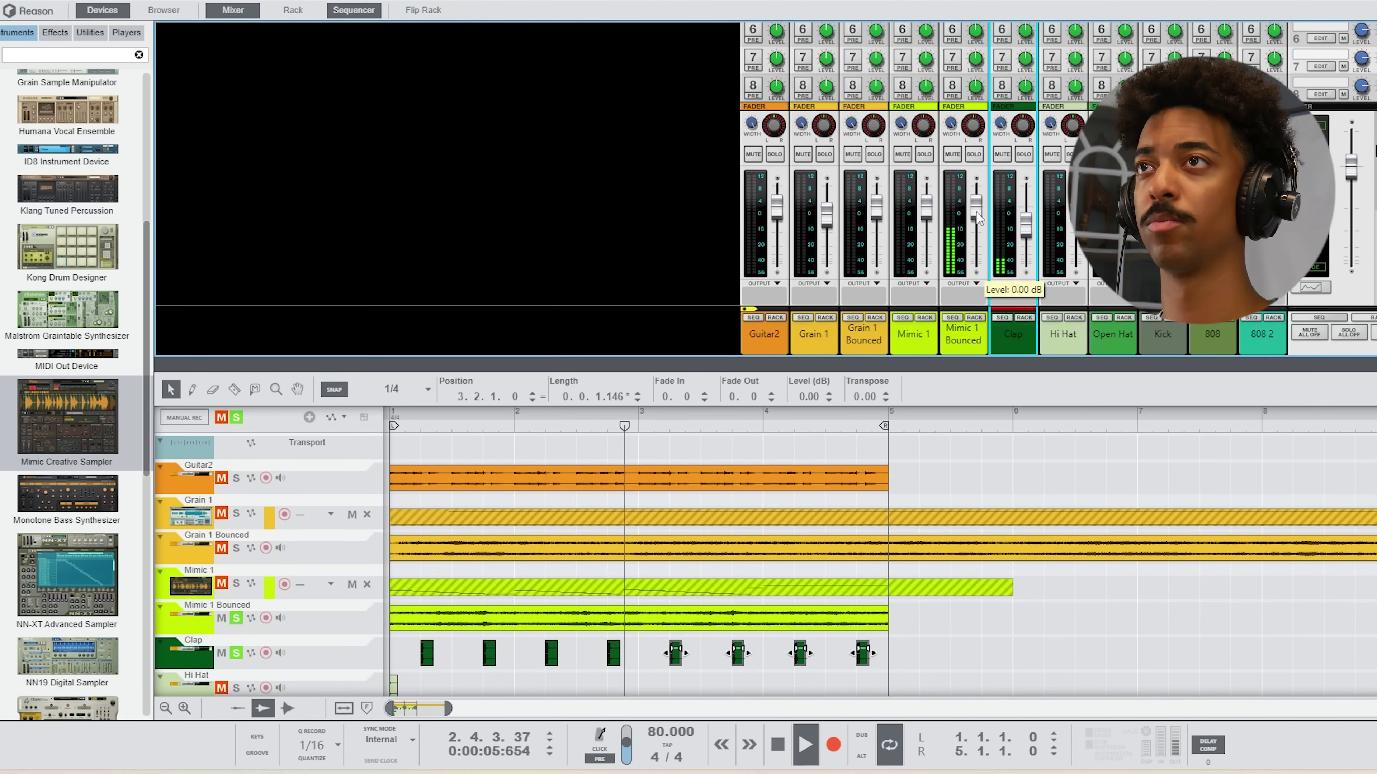
key("space")
key("F5")
Bounce the Hi Hat, 808 and 808 2 clips to new samples.
left_click_drag(420, 337, 358, 369)
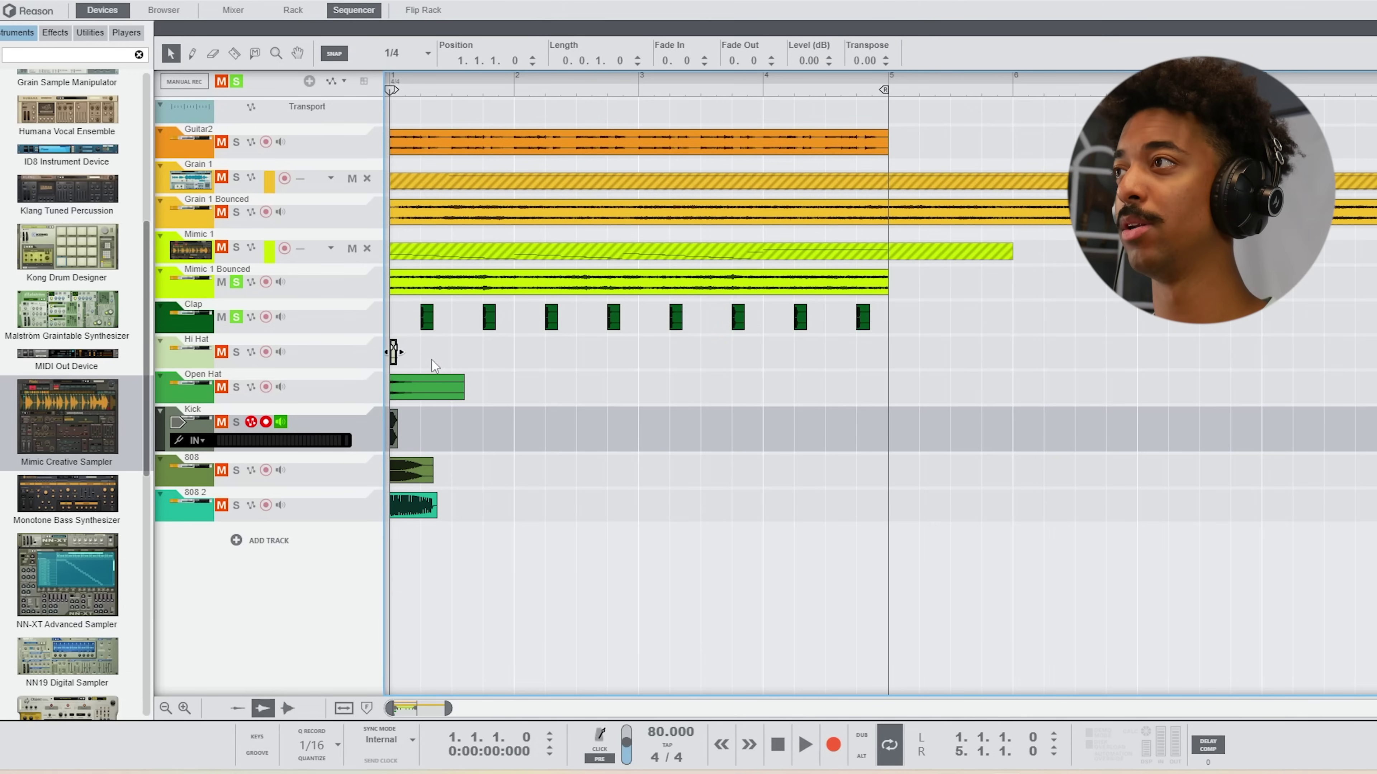
left_click(436, 366)
left_click(393, 361)
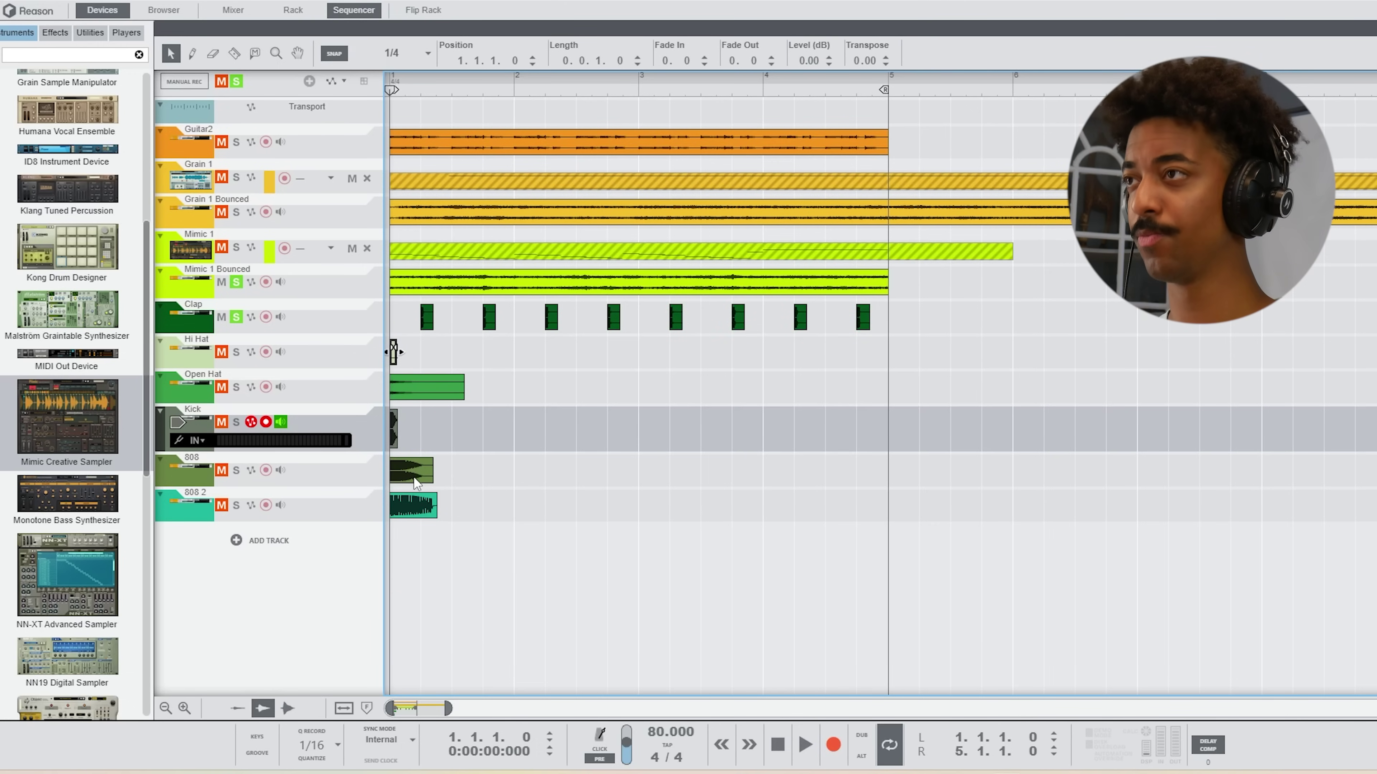
right_click(394, 365)
mouse_move(569, 491)
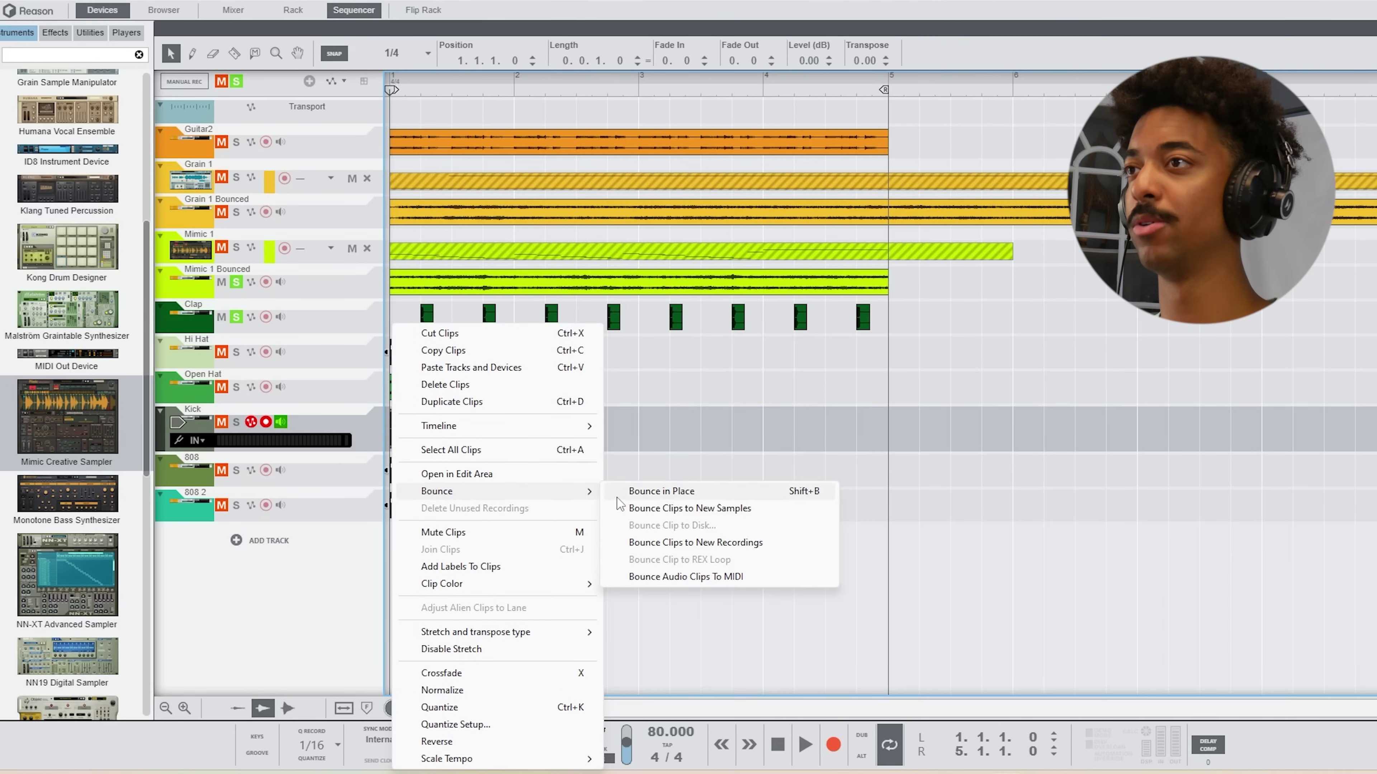
left_click(661, 508)
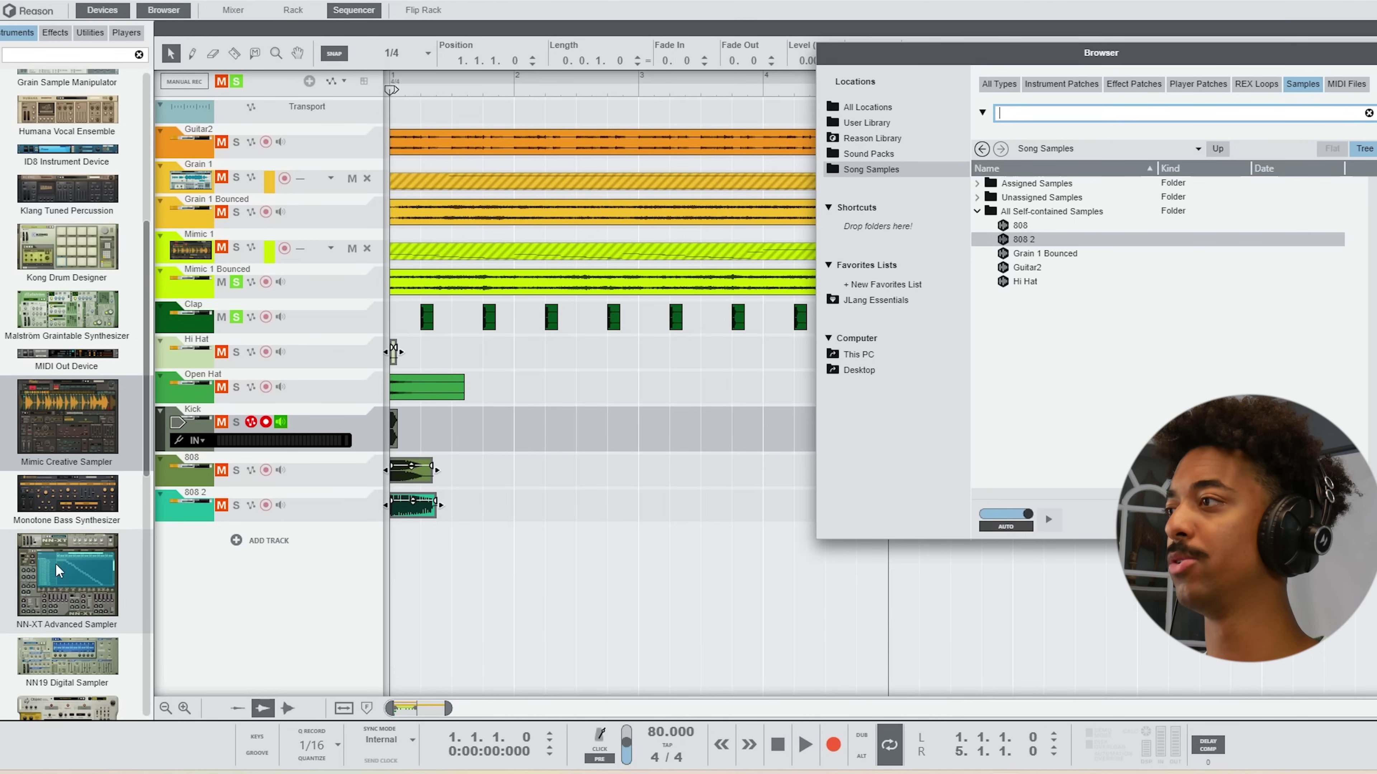
Add an NN-XT Advanced Sampler above the Hi Hat track and reset it to an empty patch in the rack.
left_click_drag(39, 591, 269, 332)
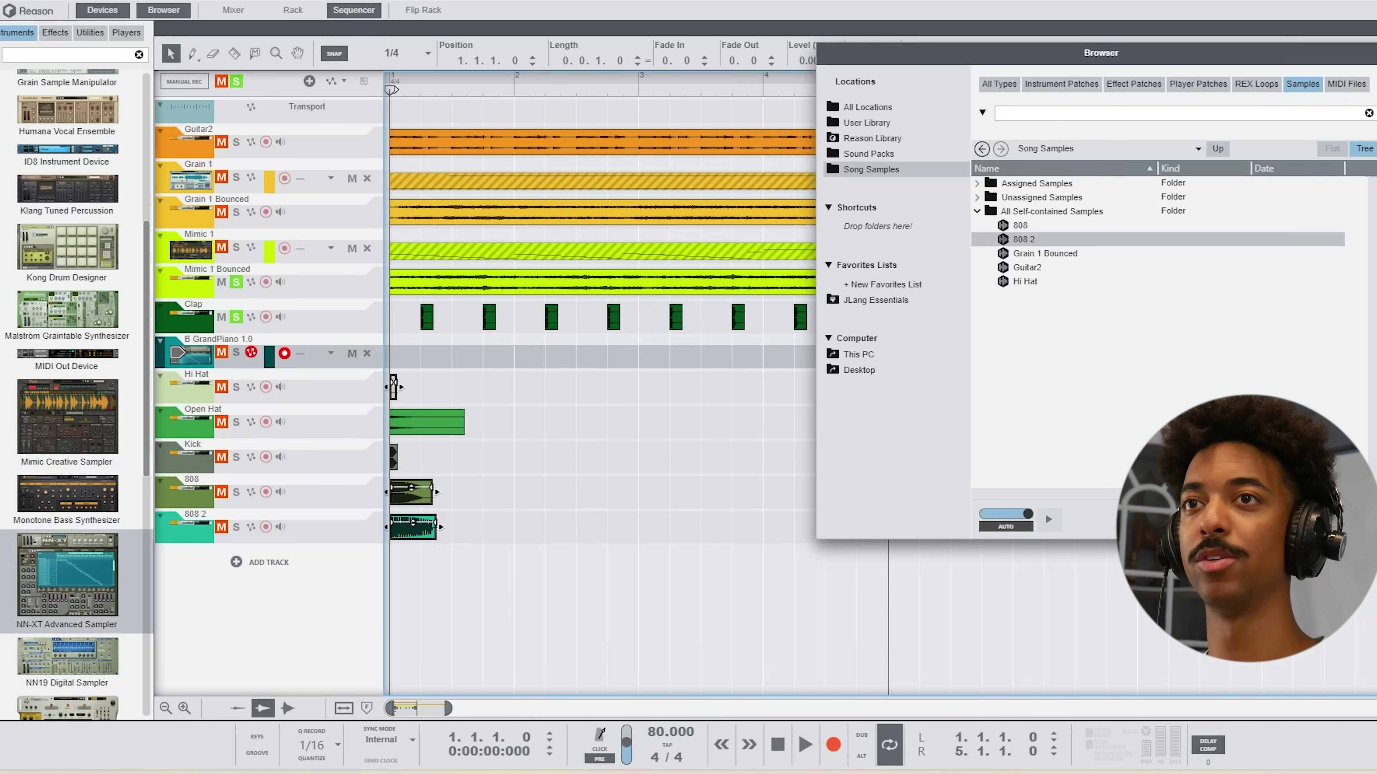
key("F3")
left_click(295, 11)
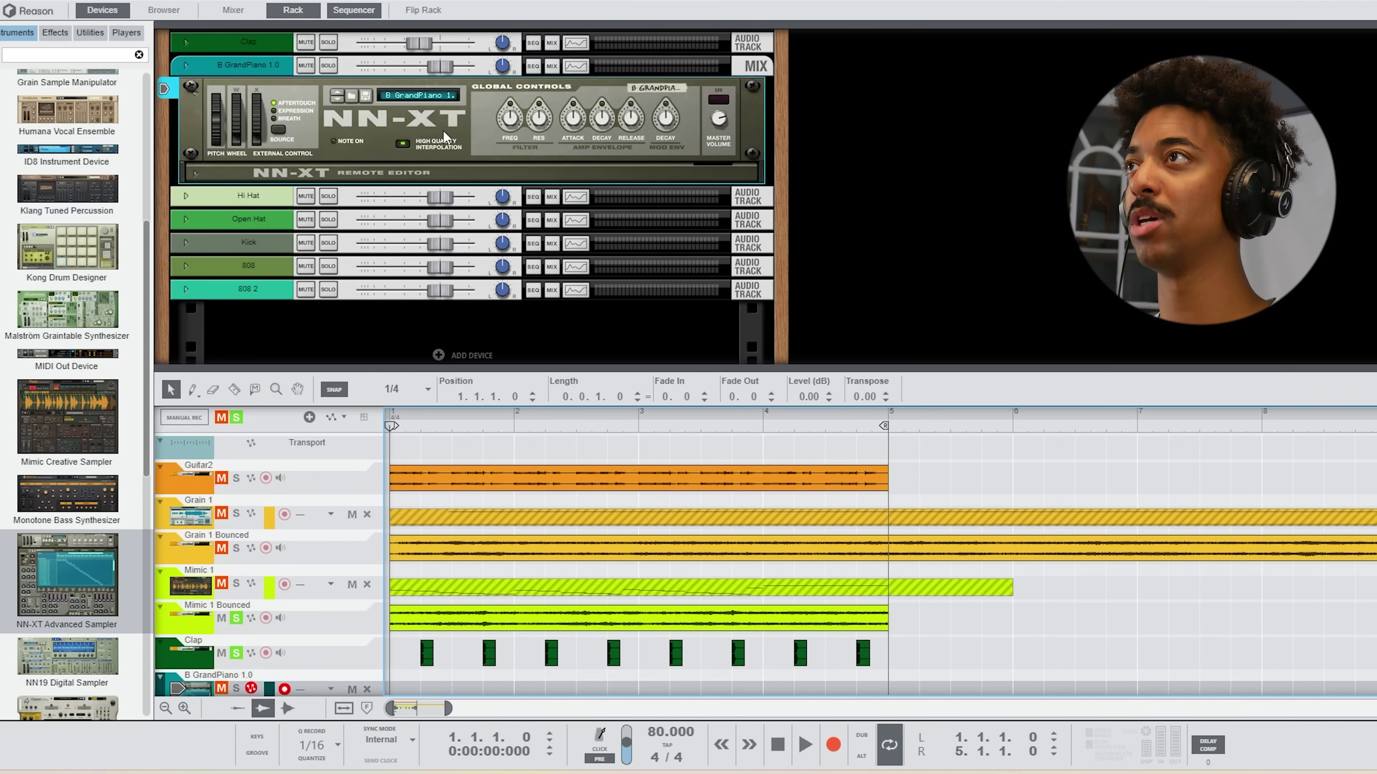
right_click(443, 130)
right_click(388, 116)
right_click(388, 116)
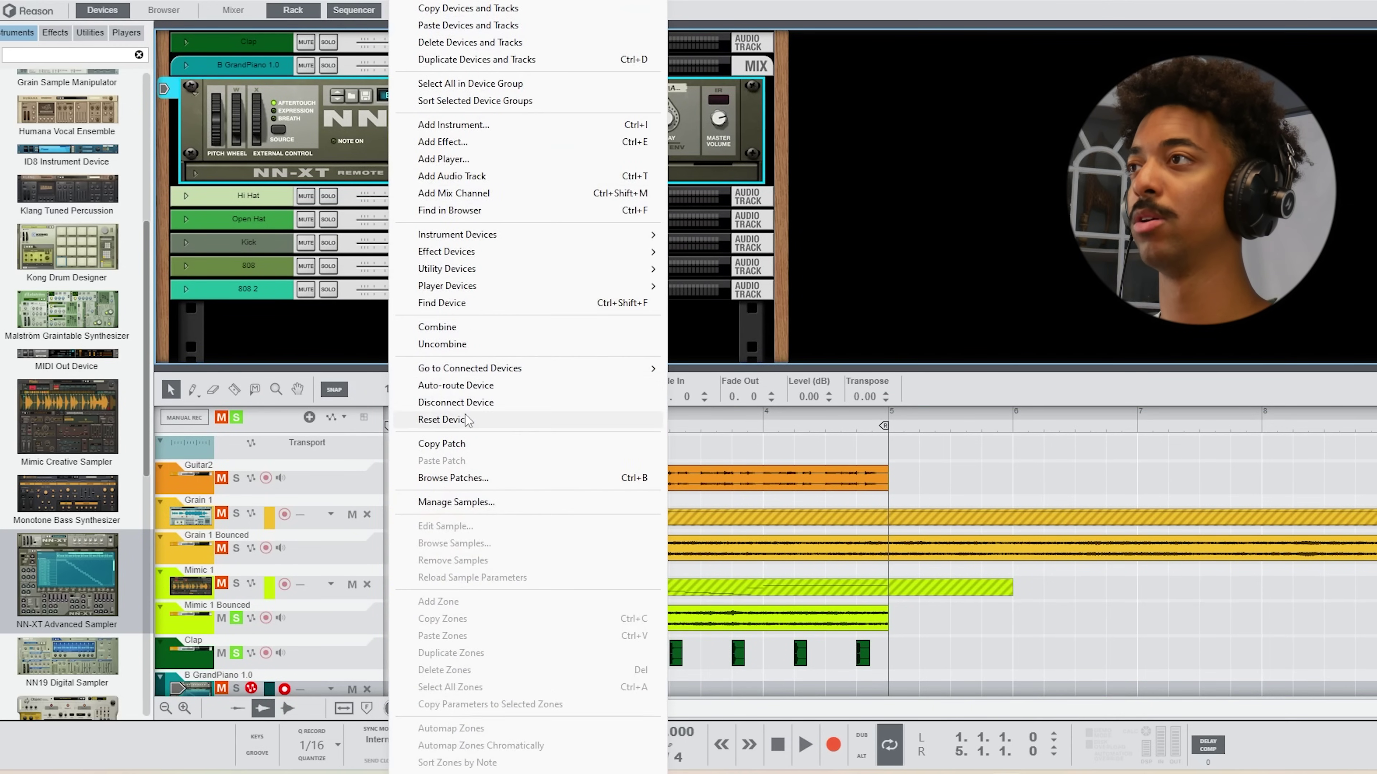
left_click(442, 419)
Duplicate the empty NN-XT track and its device twice.
scroll(213, 572, "down", 3)
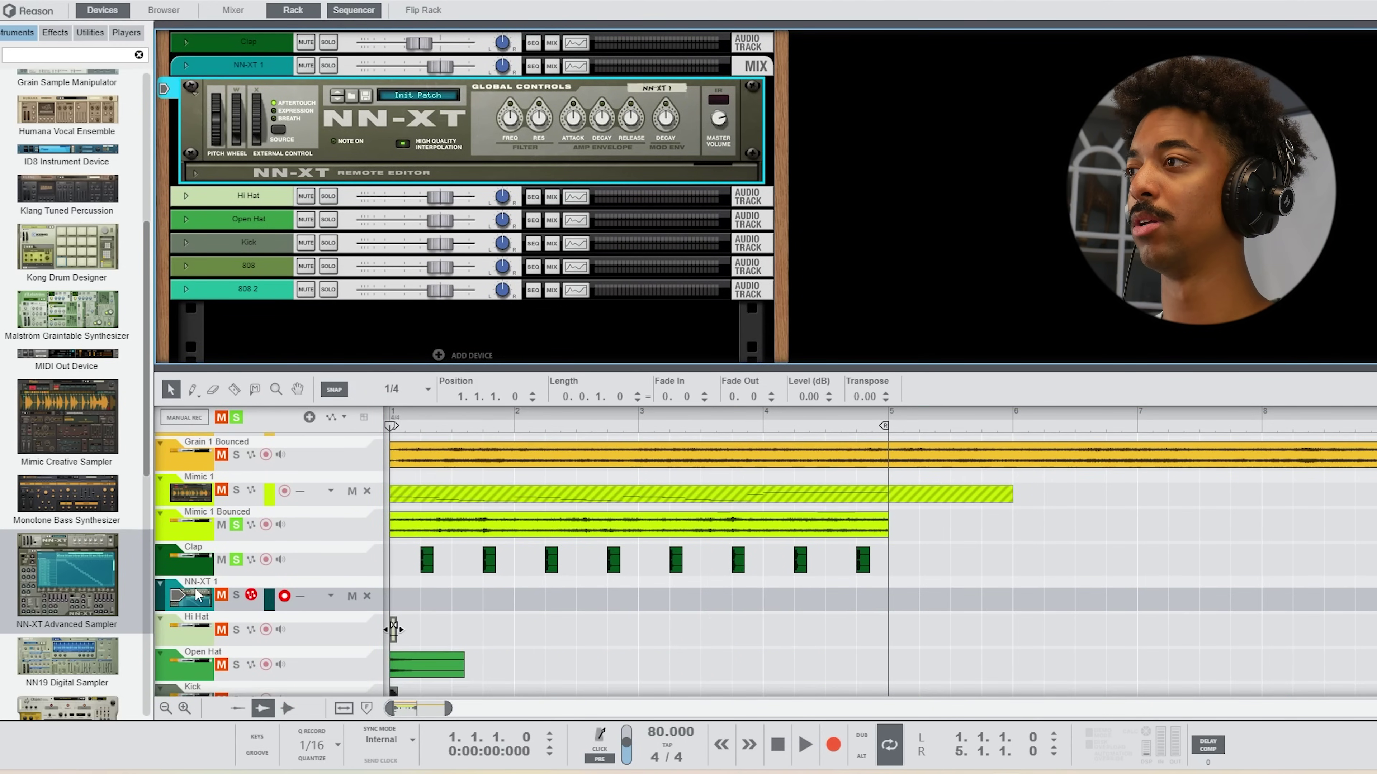
scroll(196, 594, "down", 1)
key("ctrl+d")
key("ctrl+d")
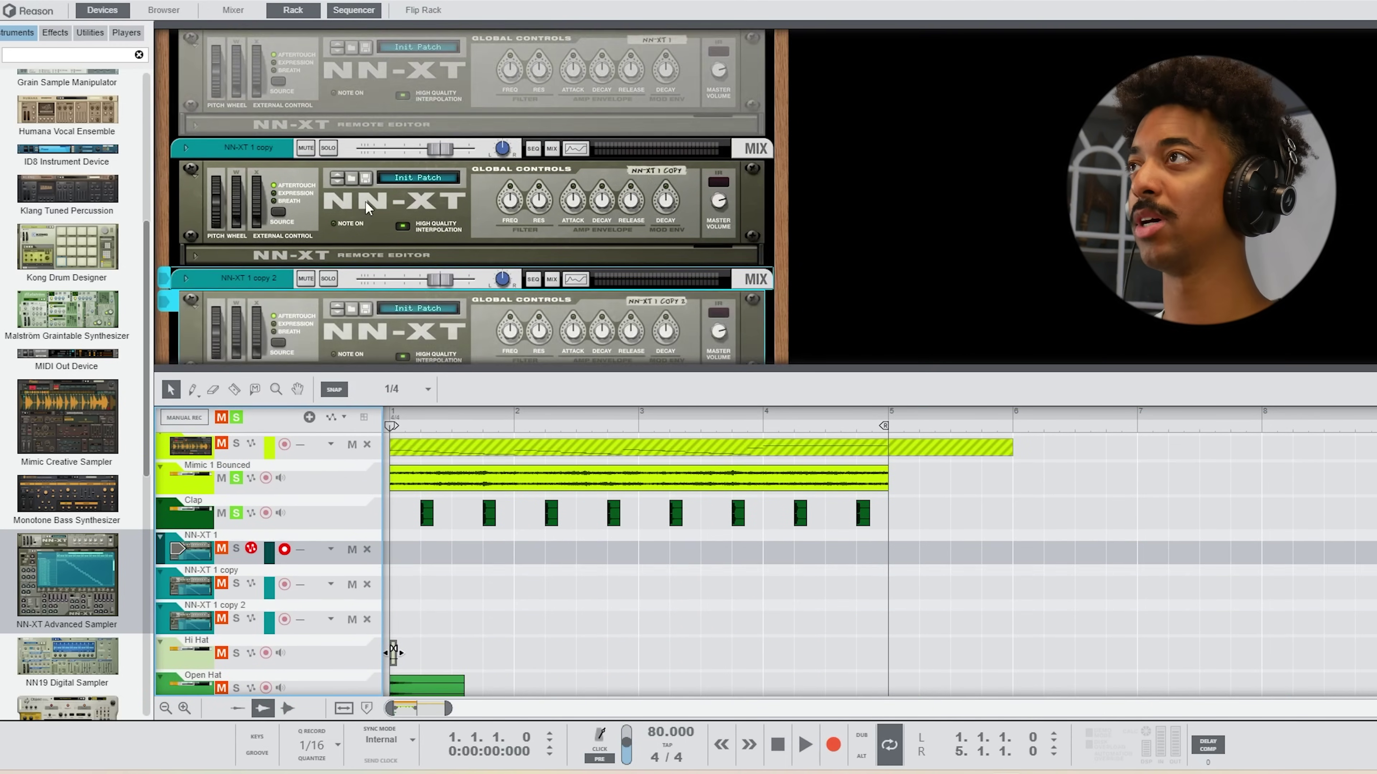
Load the Hi Hat, 808 and 808 2 song samples into the three NN-XT samplers in that order.
scroll(369, 208, "up", 1)
key("F3")
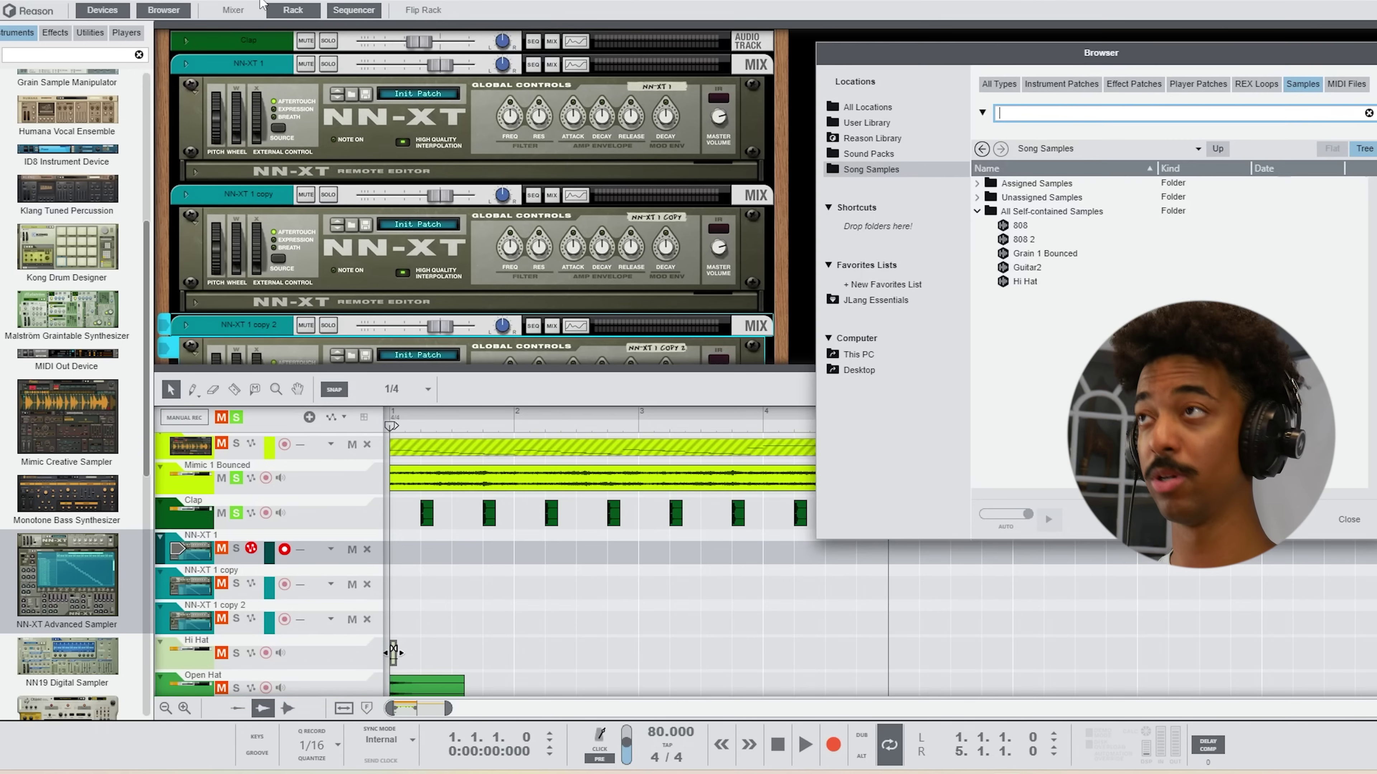
left_click(1030, 281)
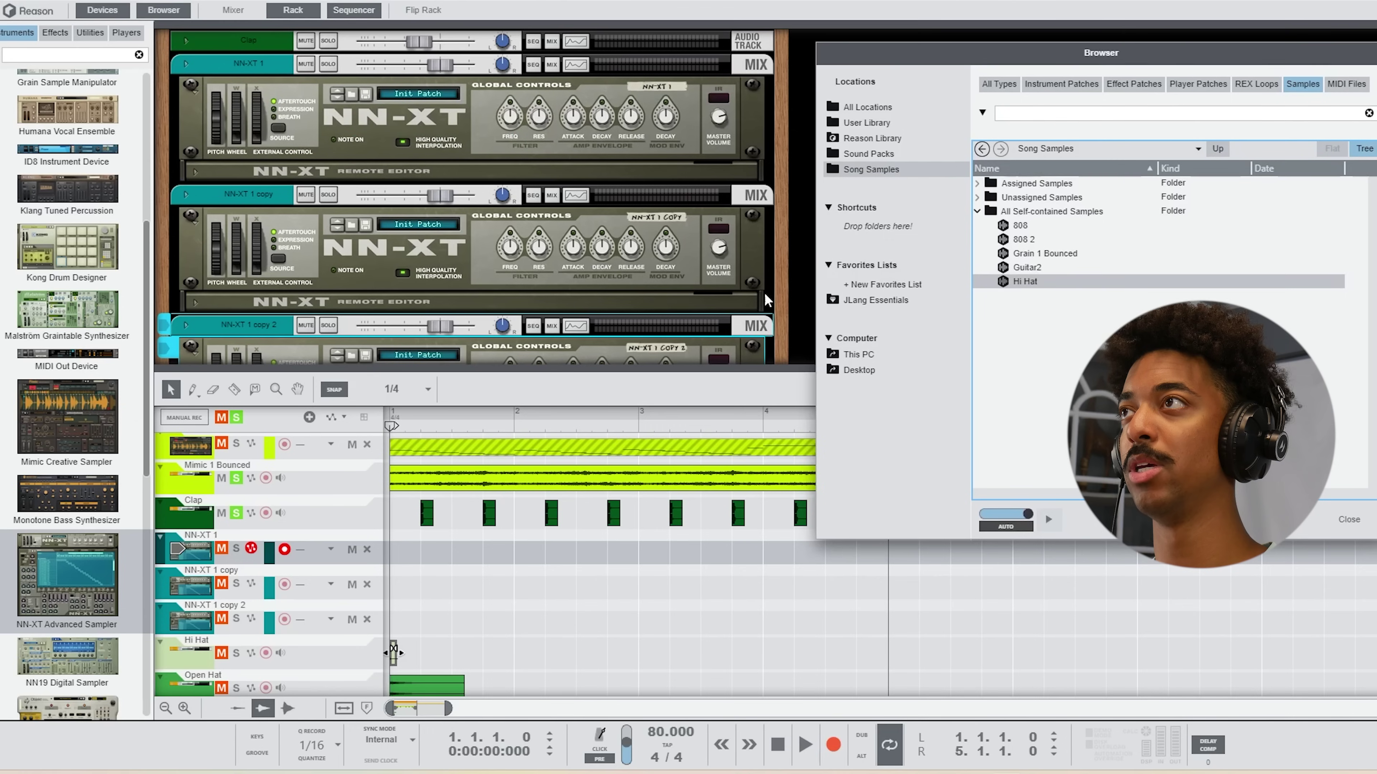
key("Up")
key("Up")
key("Up")
key("Up")
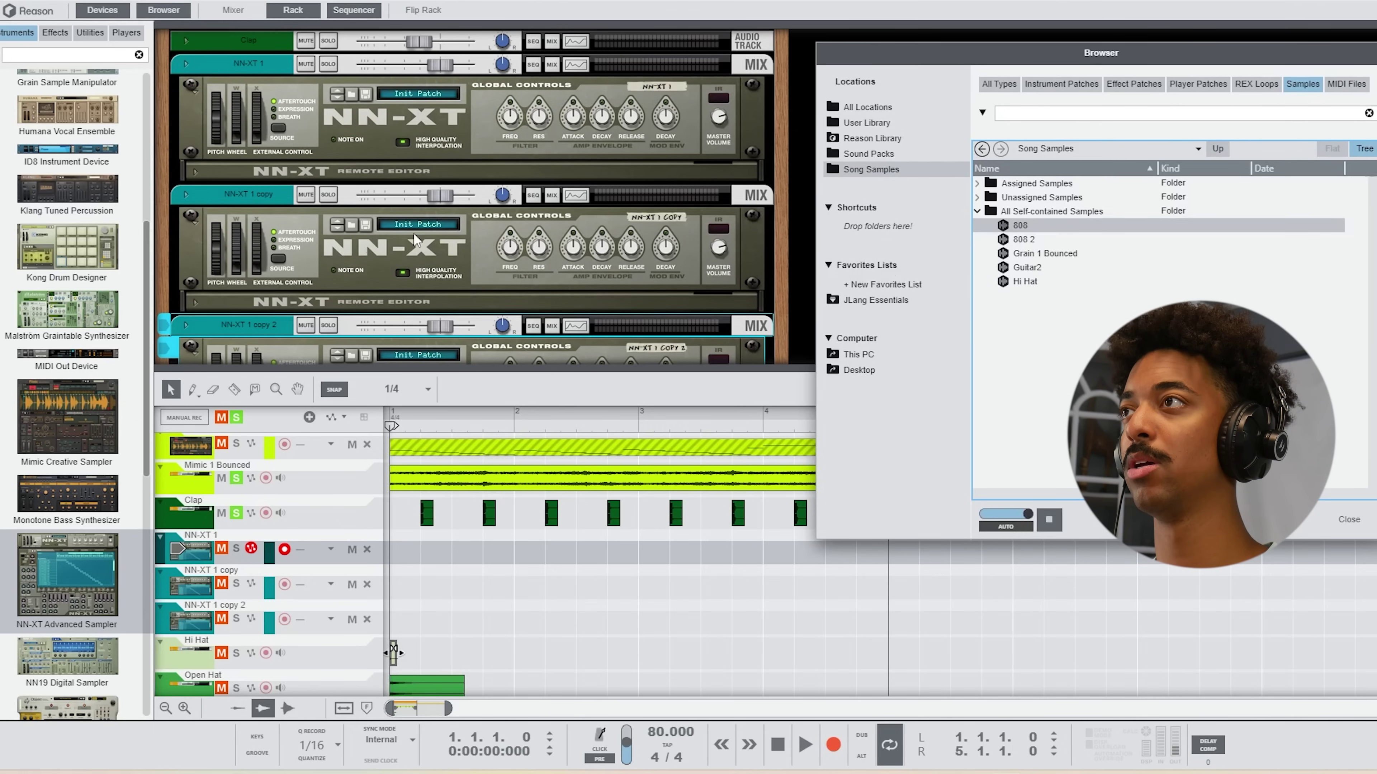
scroll(415, 240, "down", 3)
key("Down")
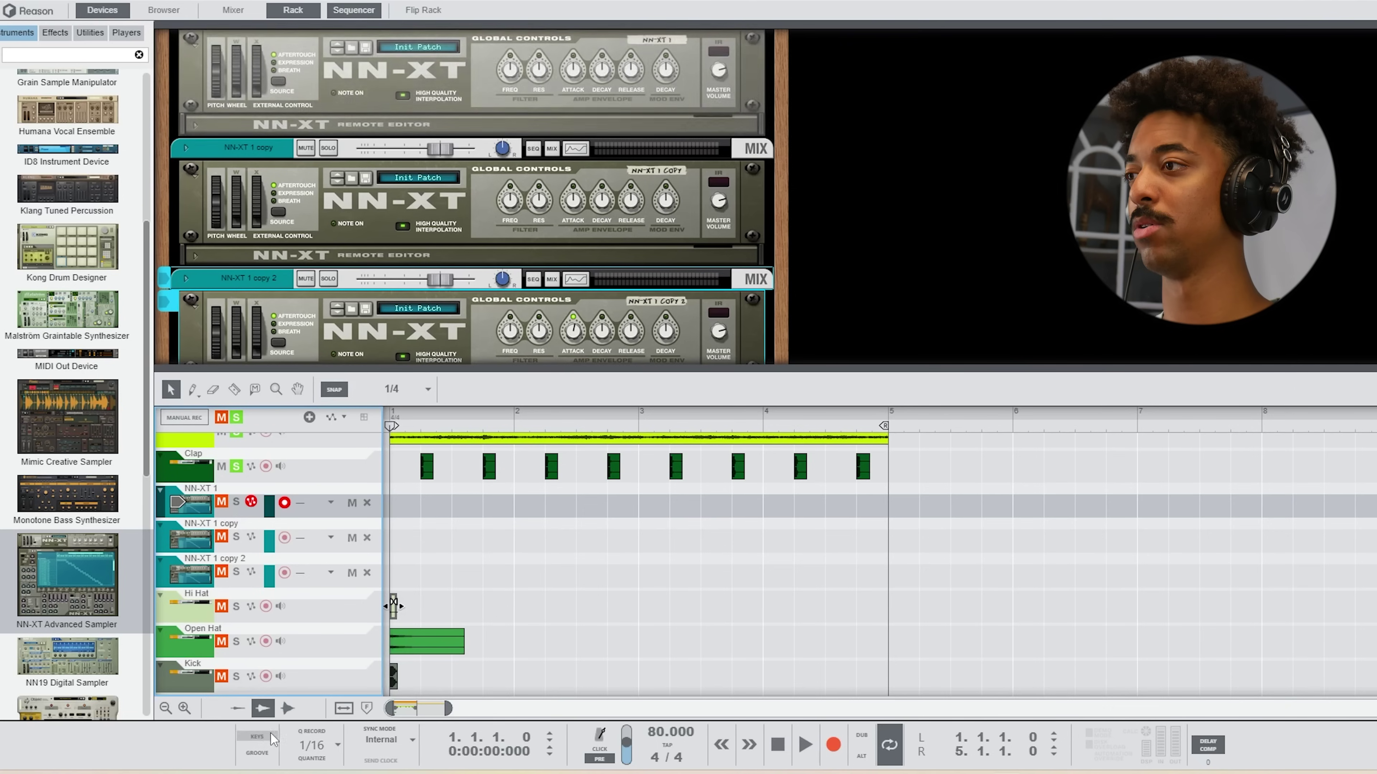
Show the On-screen Piano Keys and audition the sample on each of the three NN-XT tracks.
left_click(258, 737)
left_click(198, 505)
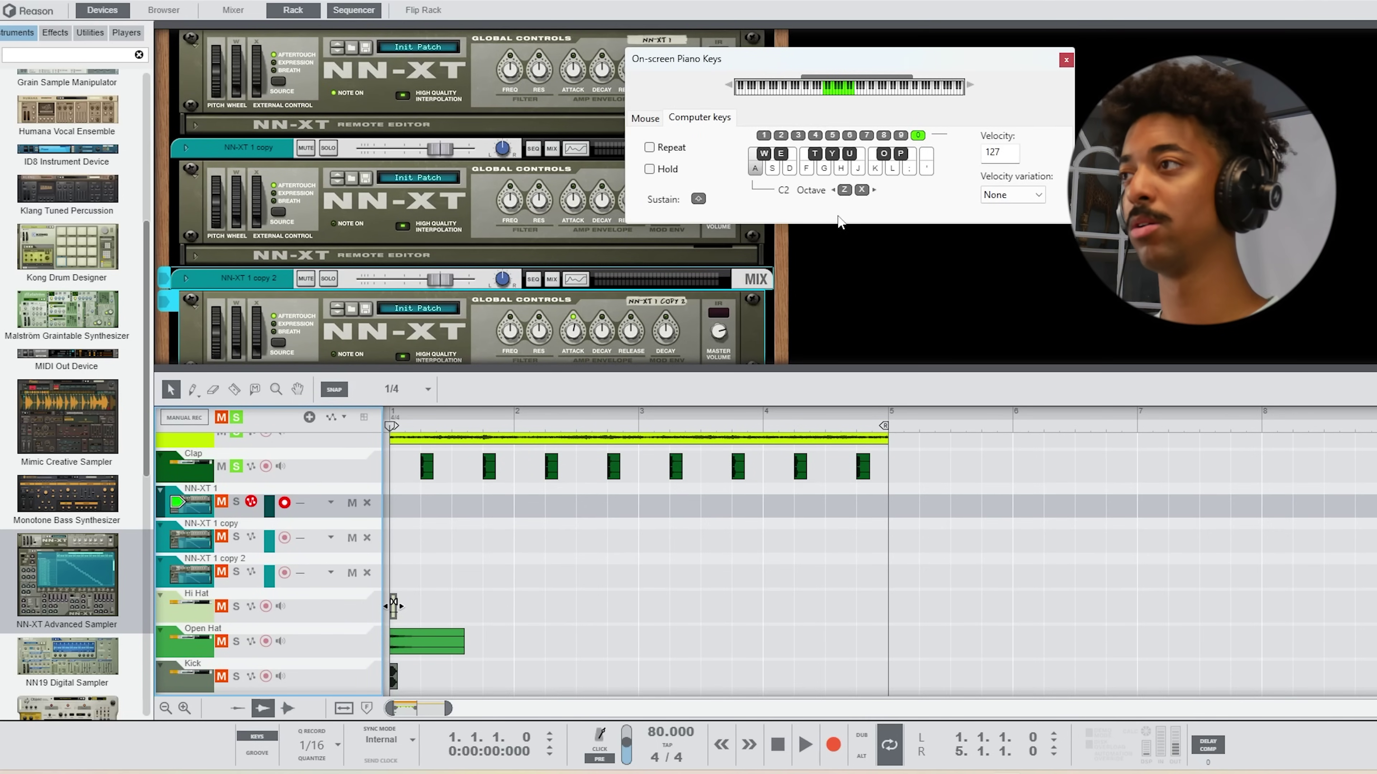
left_click(195, 536)
key("g")
key("h")
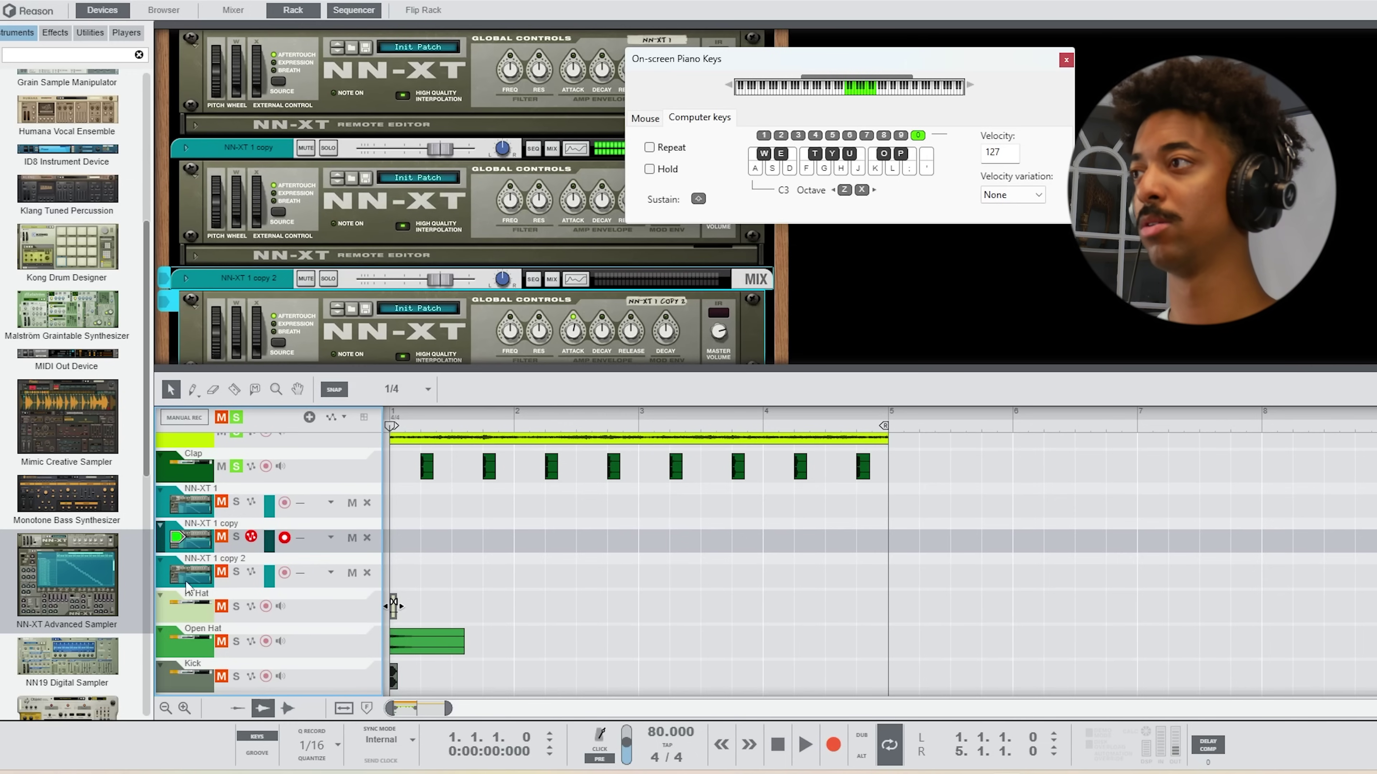
left_click(194, 576)
key("s")
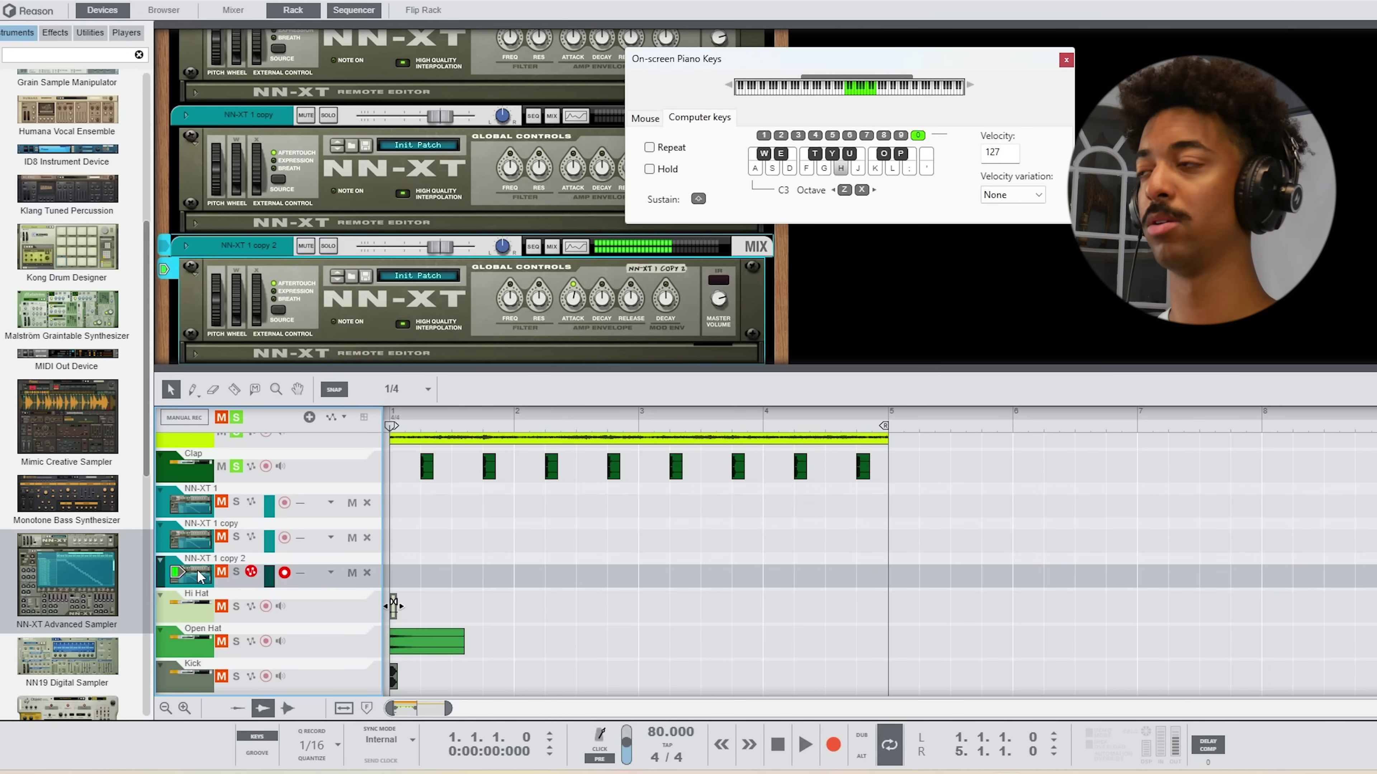
Mute the original audio clips on the Hi Hat, 808 and 808 2 tracks.
left_click(205, 604)
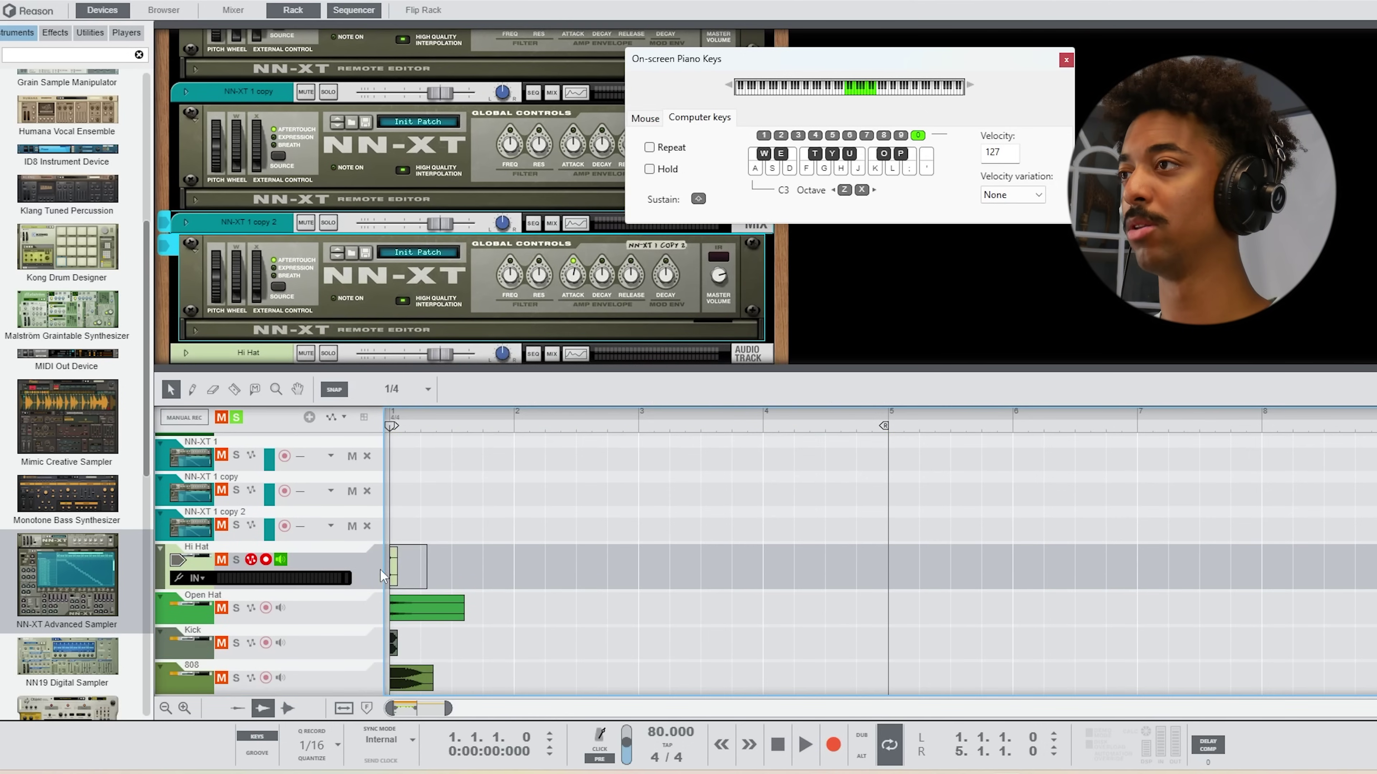
scroll(412, 553, "down", 2)
left_click_drag(467, 669, 408, 608)
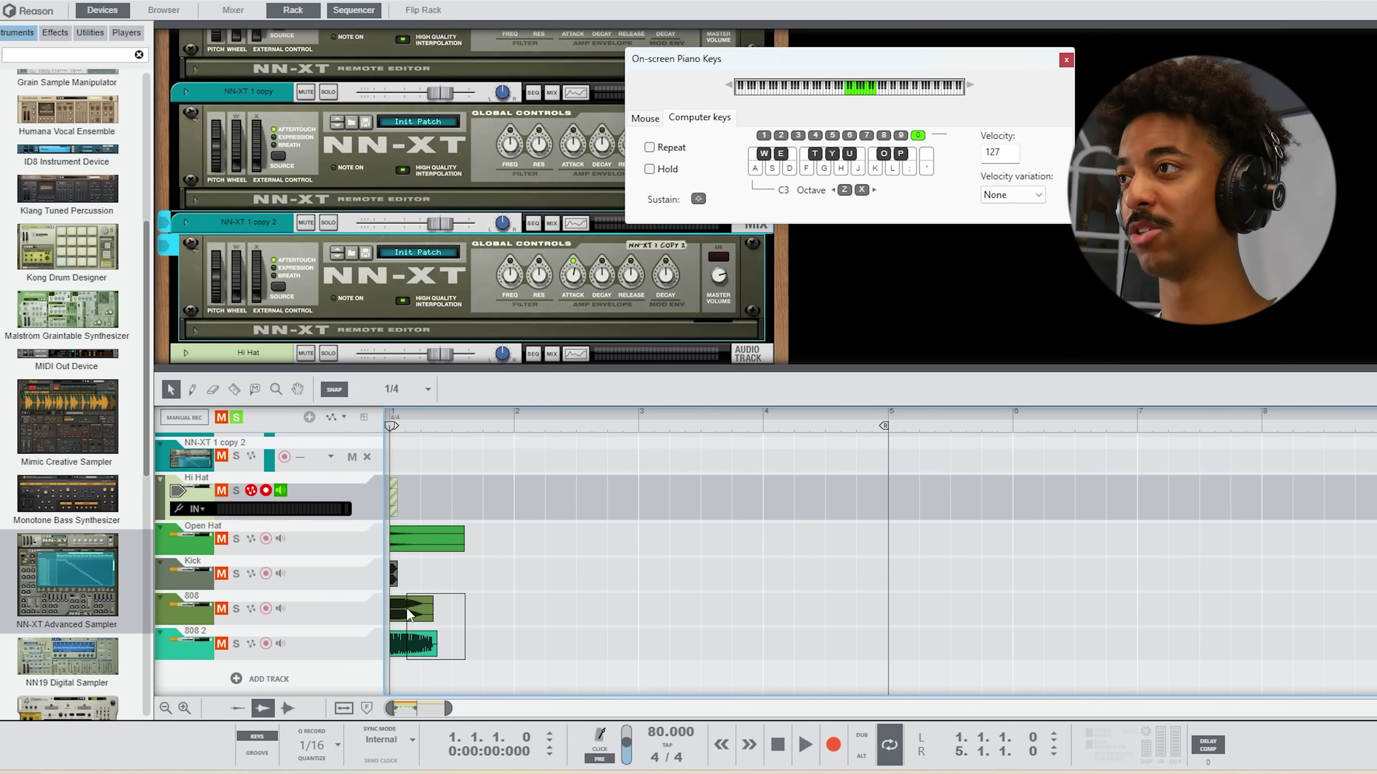
Record a two-bar hi-hat pattern on note C3 in the NN-XT 1 track.
scroll(512, 602, "up", 3)
key("k")
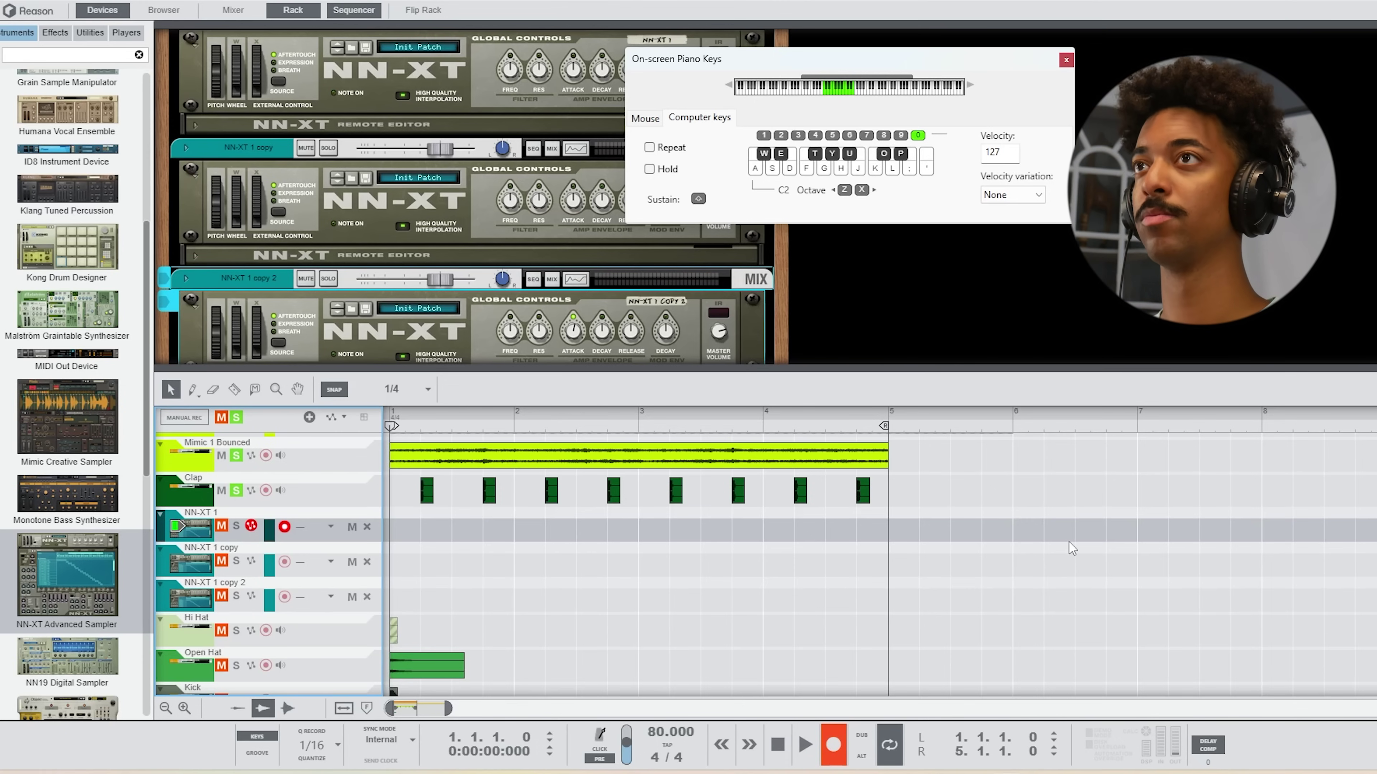
key("ctrl+Return")
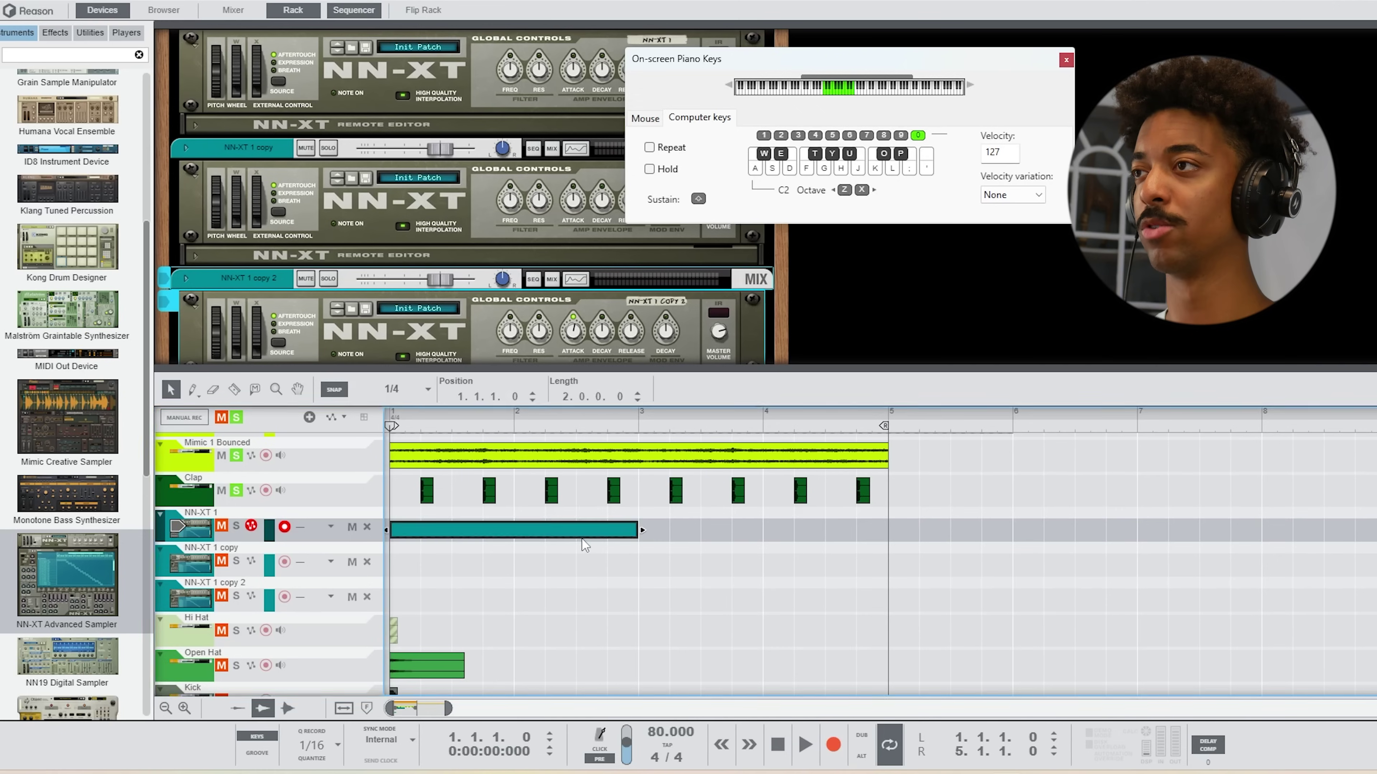
Quantize all recorded hi-hat notes to 1/16 and repeat the two-bar clip over bars 3 and 4.
double_click(583, 536)
key("ctrl+a")
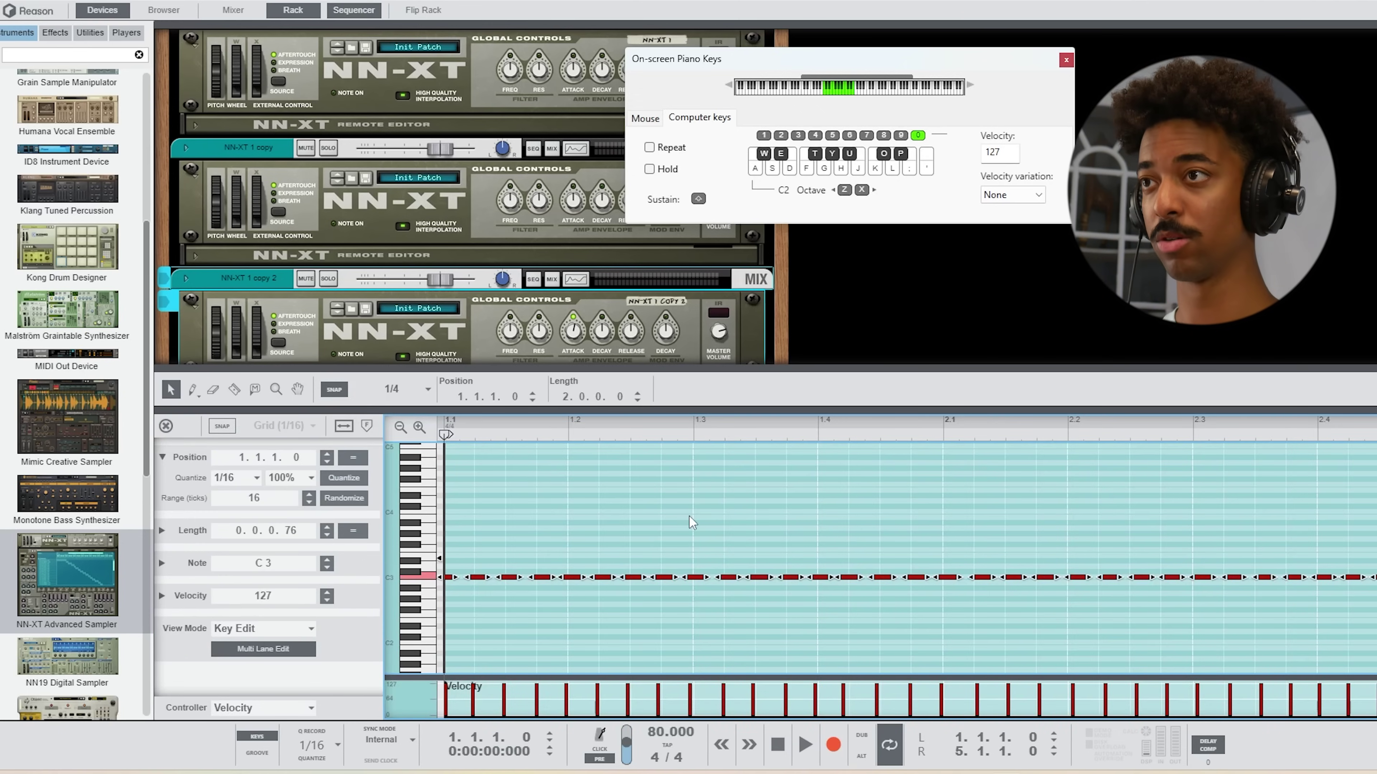
key("ctrl+k")
left_click(671, 500)
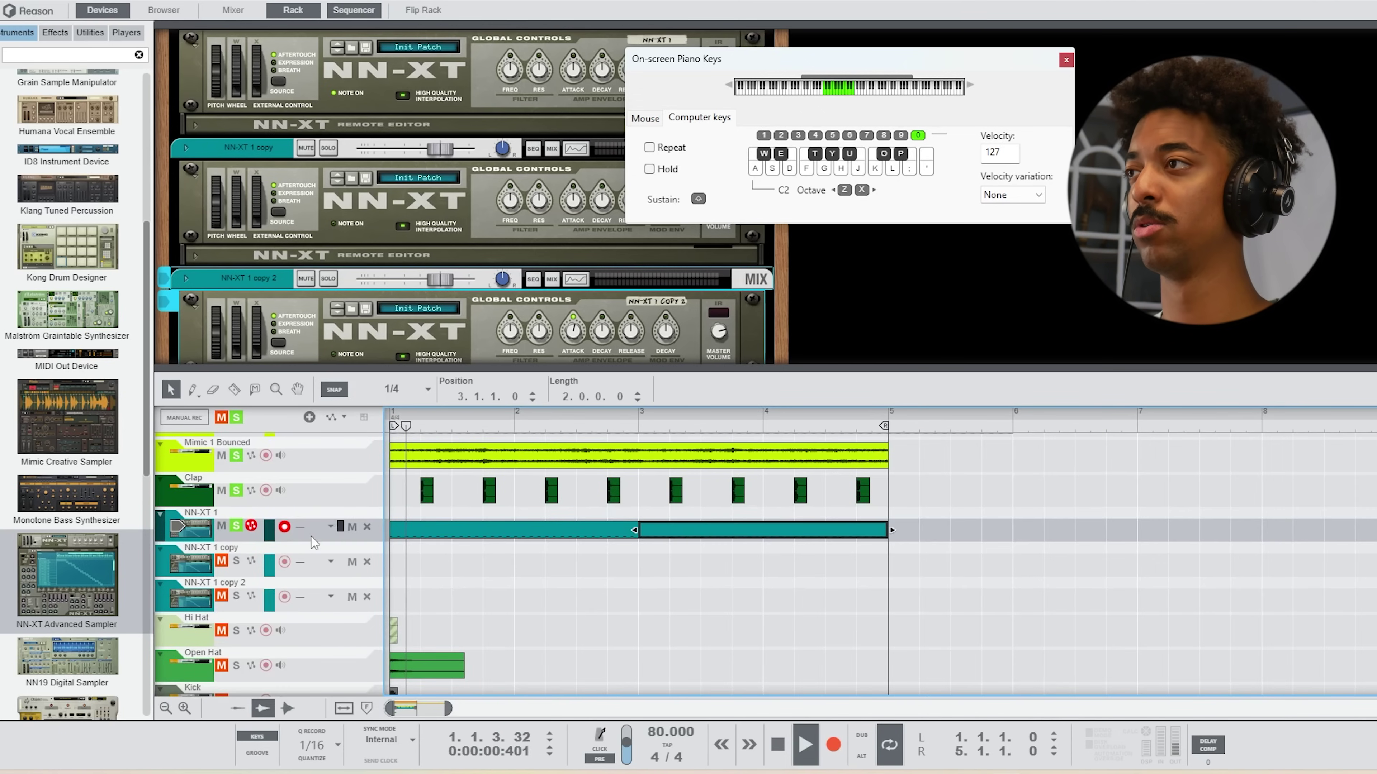
Set the song tempo to 85 BPM and remove the NN-XT 1 copy track.
key("space")
left_click(660, 732)
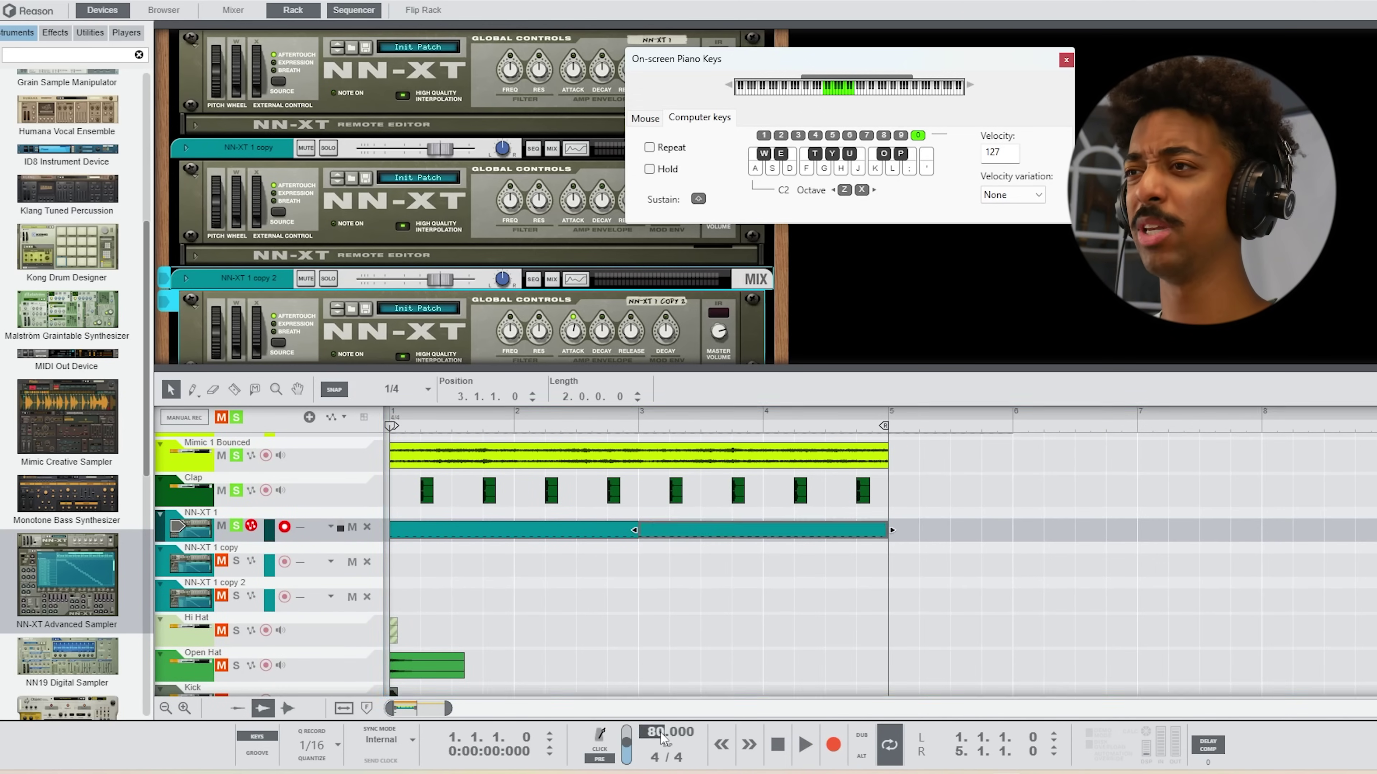
type("85")
key("Return")
key("space")
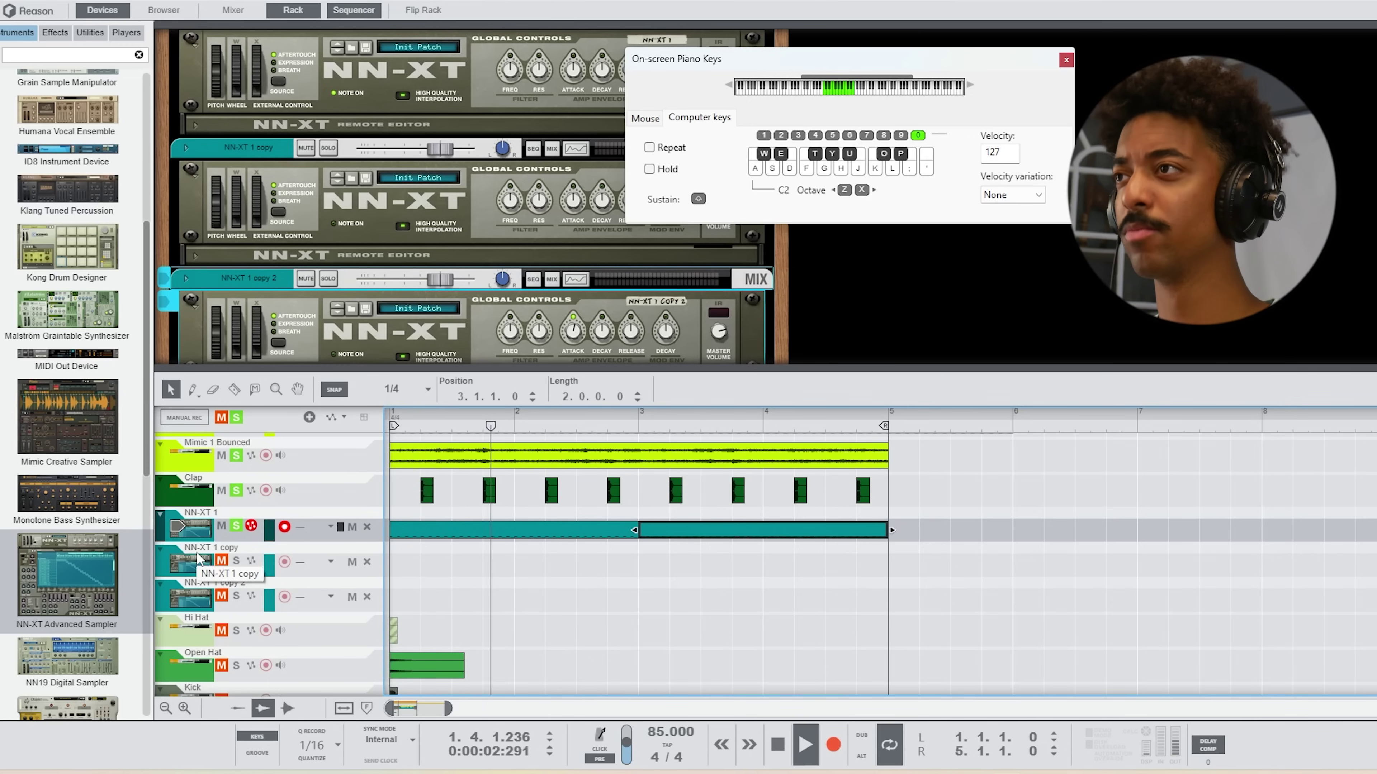
left_click(200, 559)
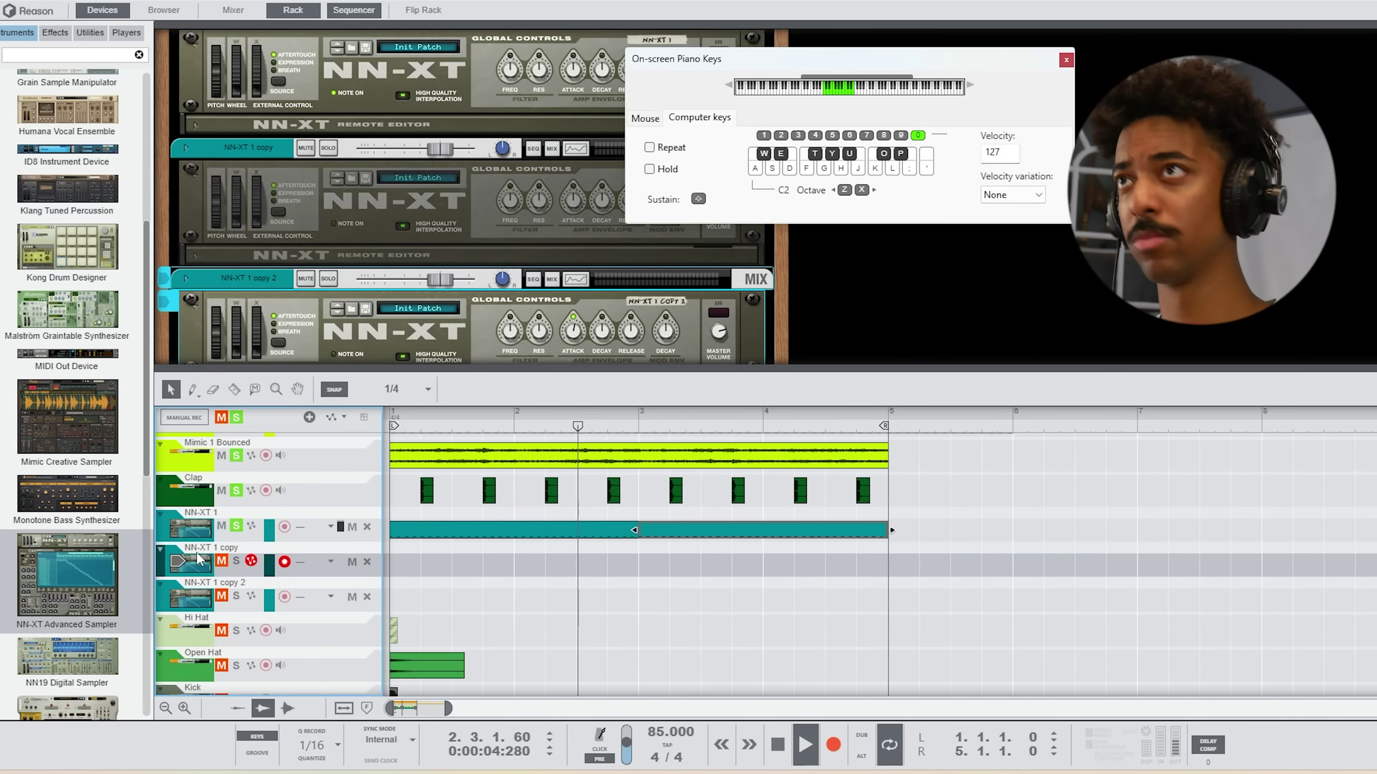
key("space")
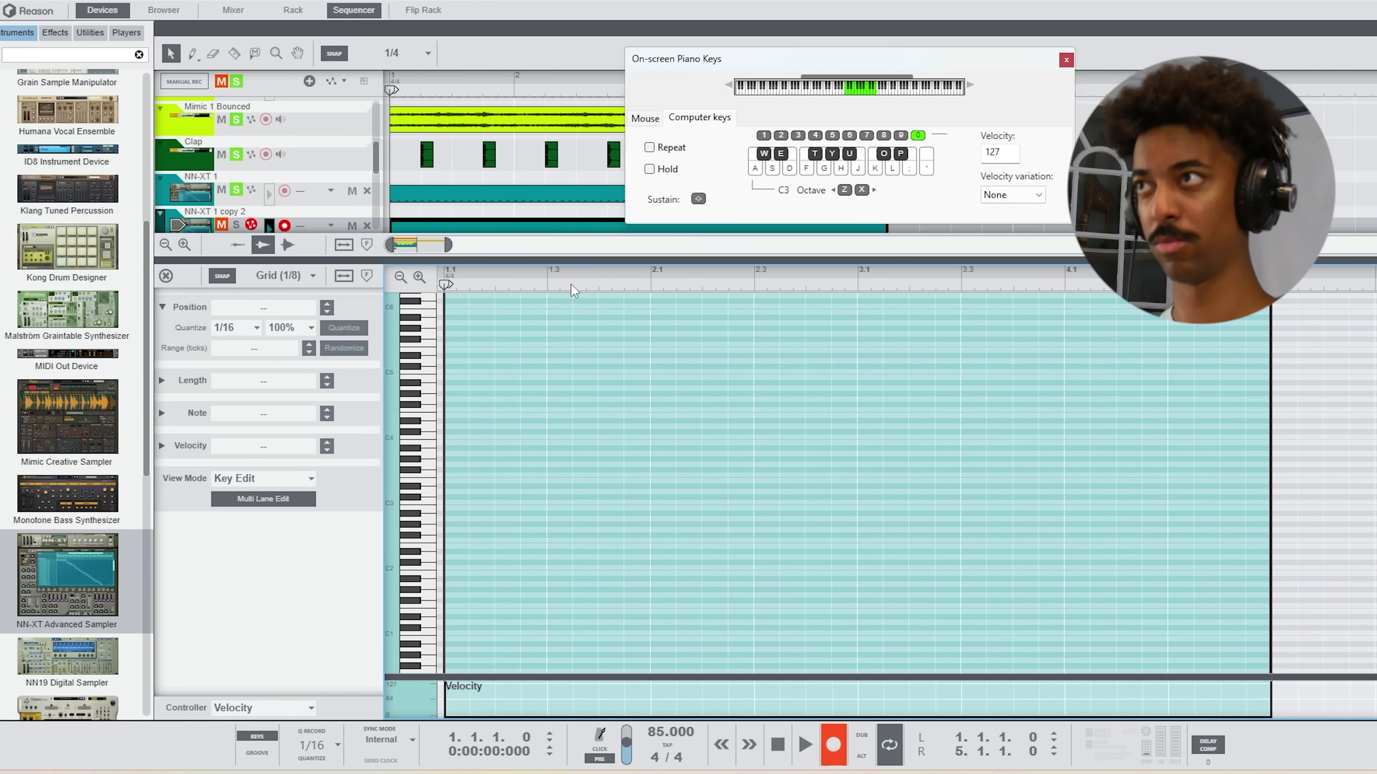
Record a four-bar 808 bass line in the NN-XT 1 copy 2 clip using D3, A3, A2, F#3 and F3.
key("s")
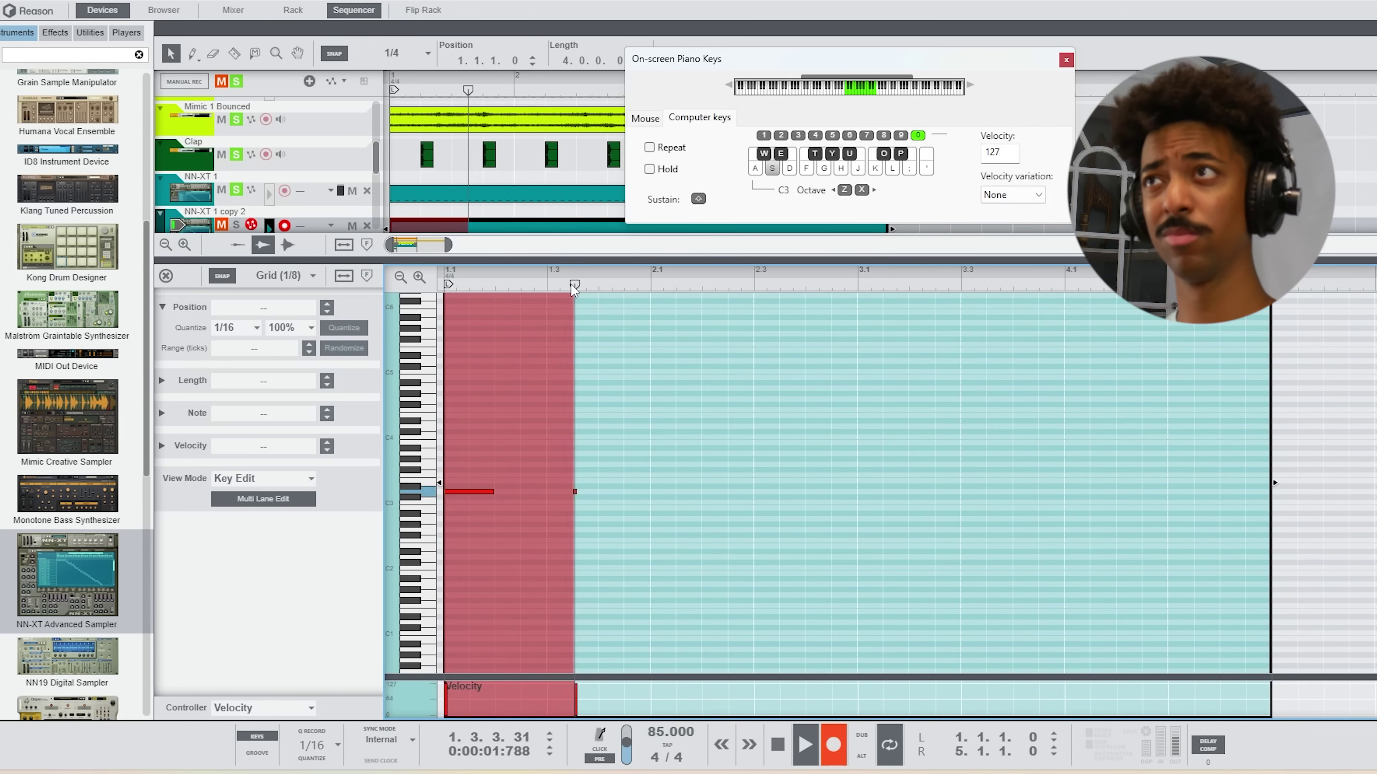
key("s")
key("h")
key("s")
key("s")
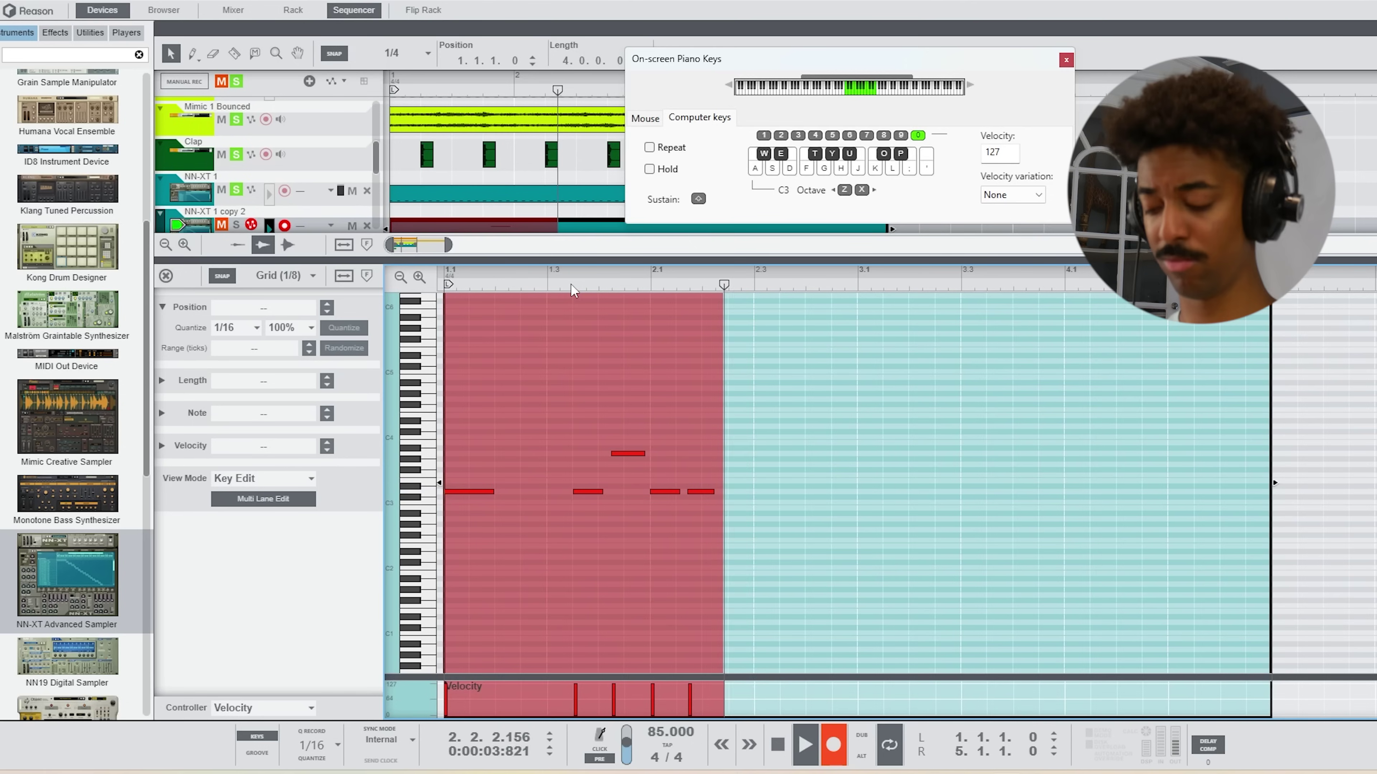
key("s")
key("z")
key("h")
key("x")
key("s")
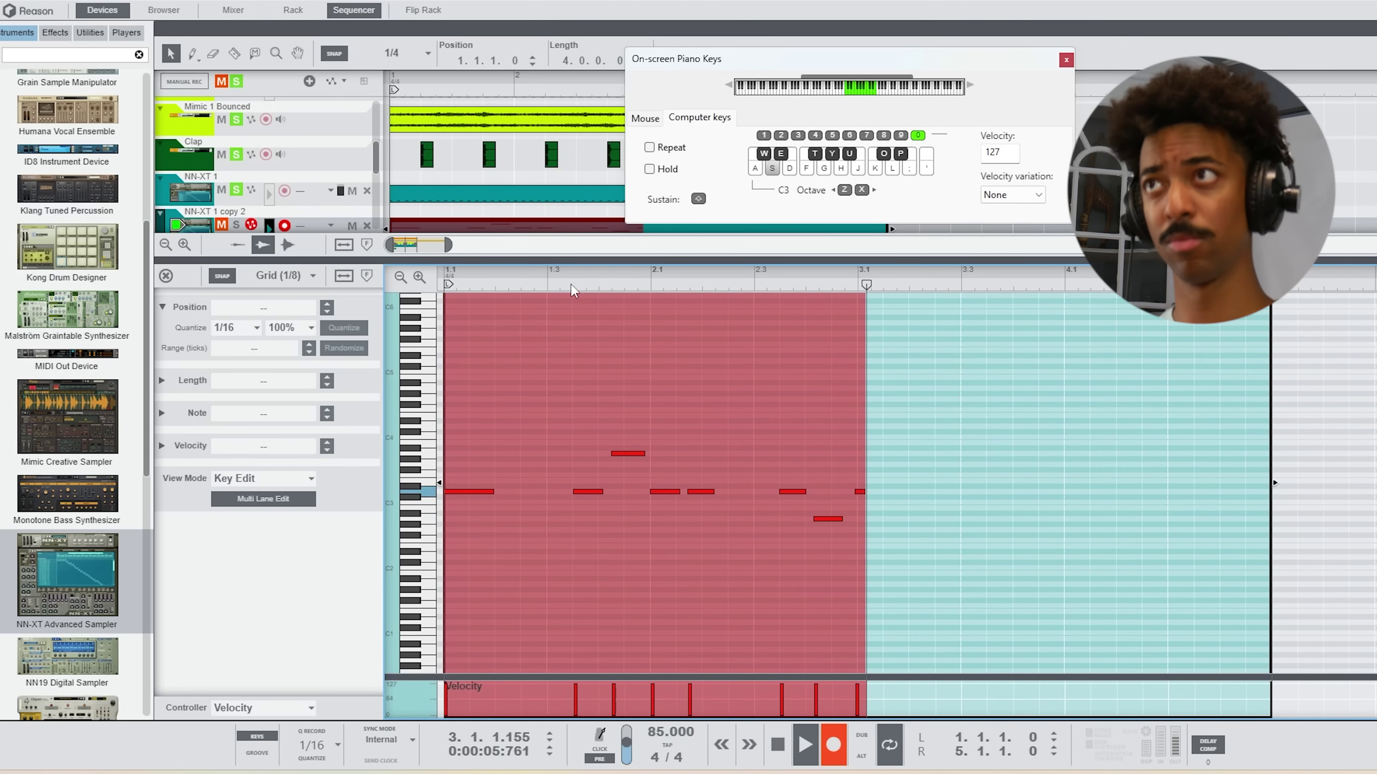
key("s")
key("s")
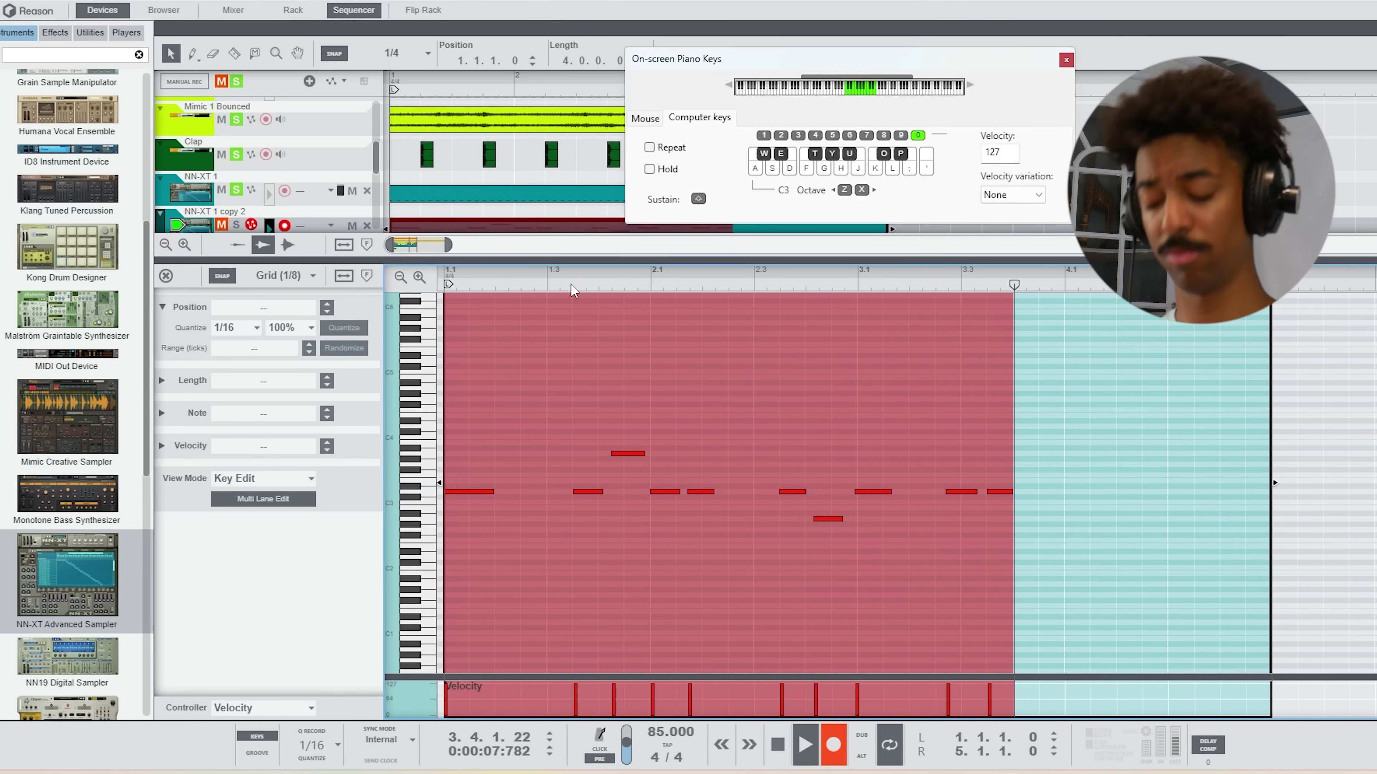
key("h")
key("f")
key("f")
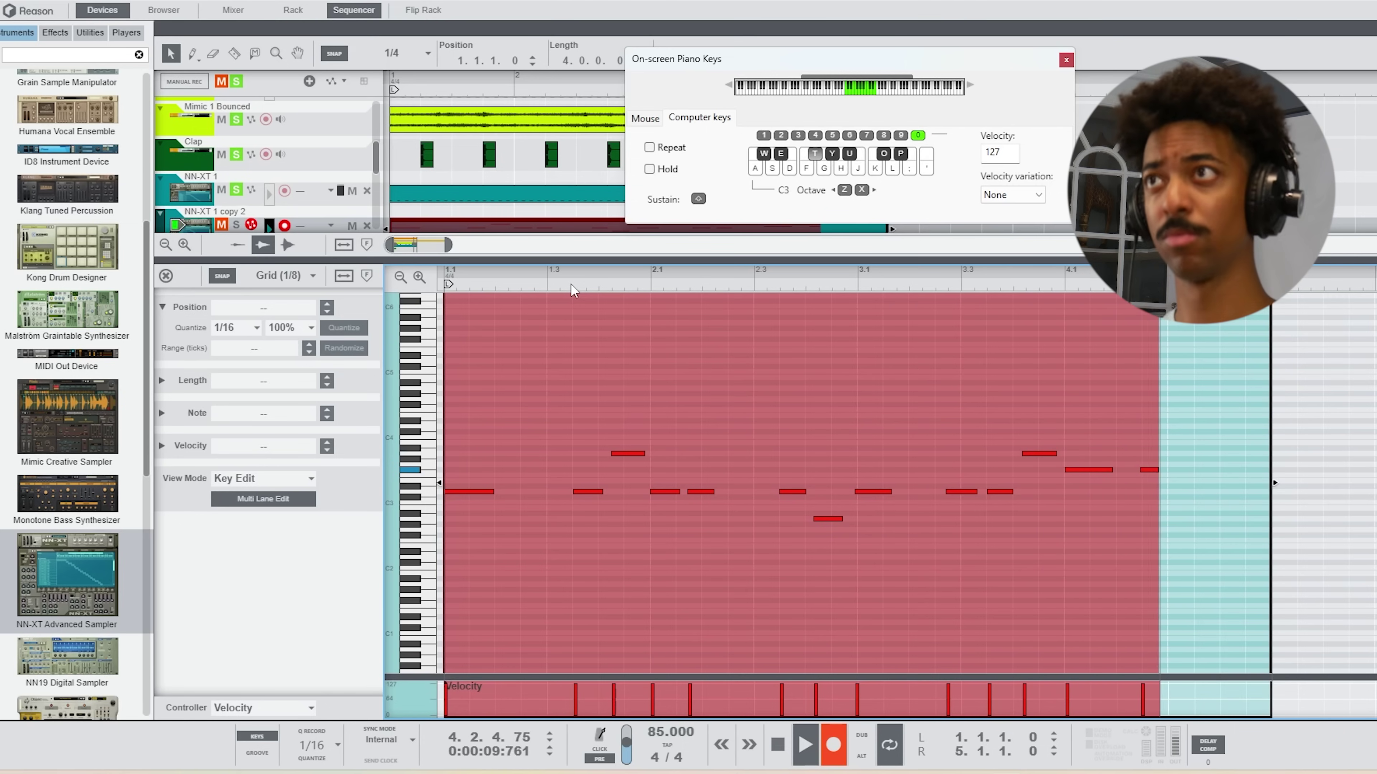
key("f")
key("d")
key("space")
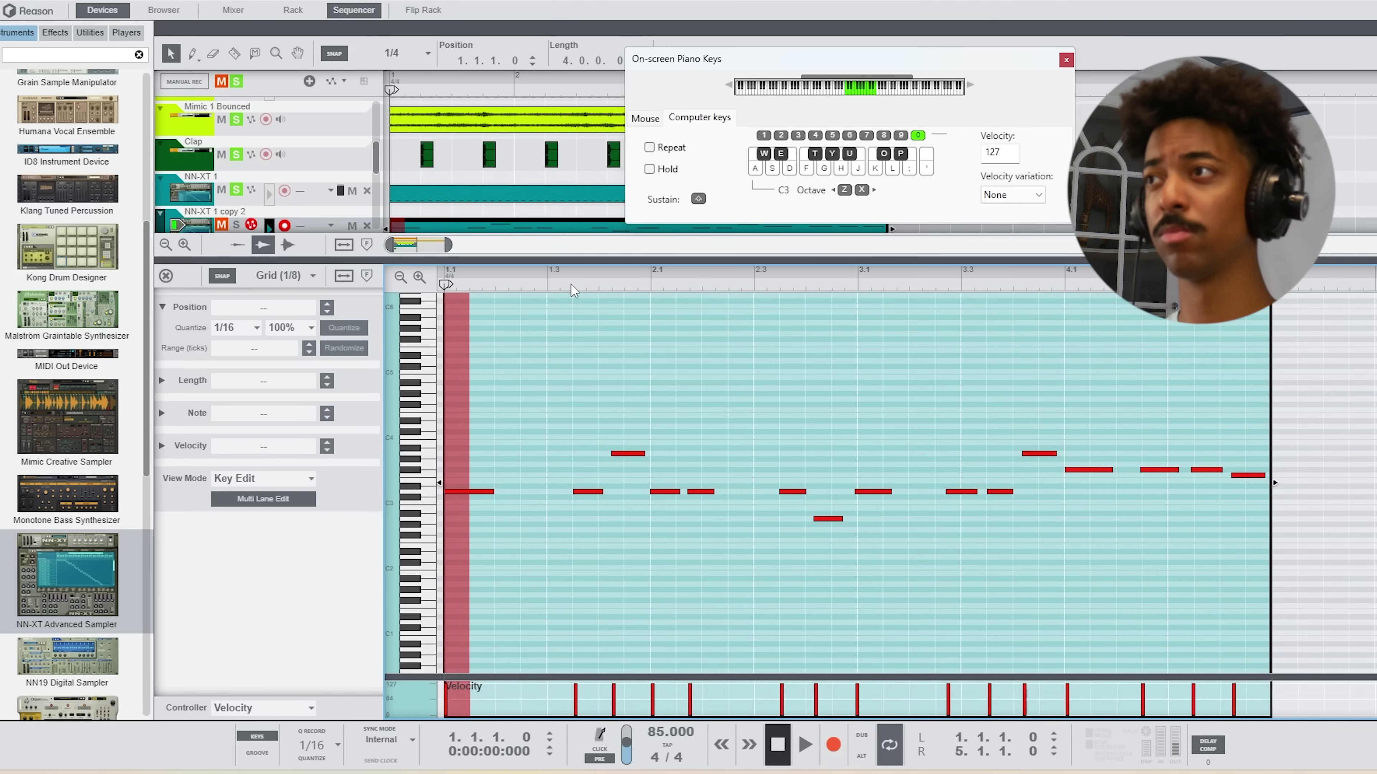
Close the On-screen Piano Keys, quantize all 808 notes to 1/16 and transpose them up an octave to D4.
key("F4")
key("ctrl+a")
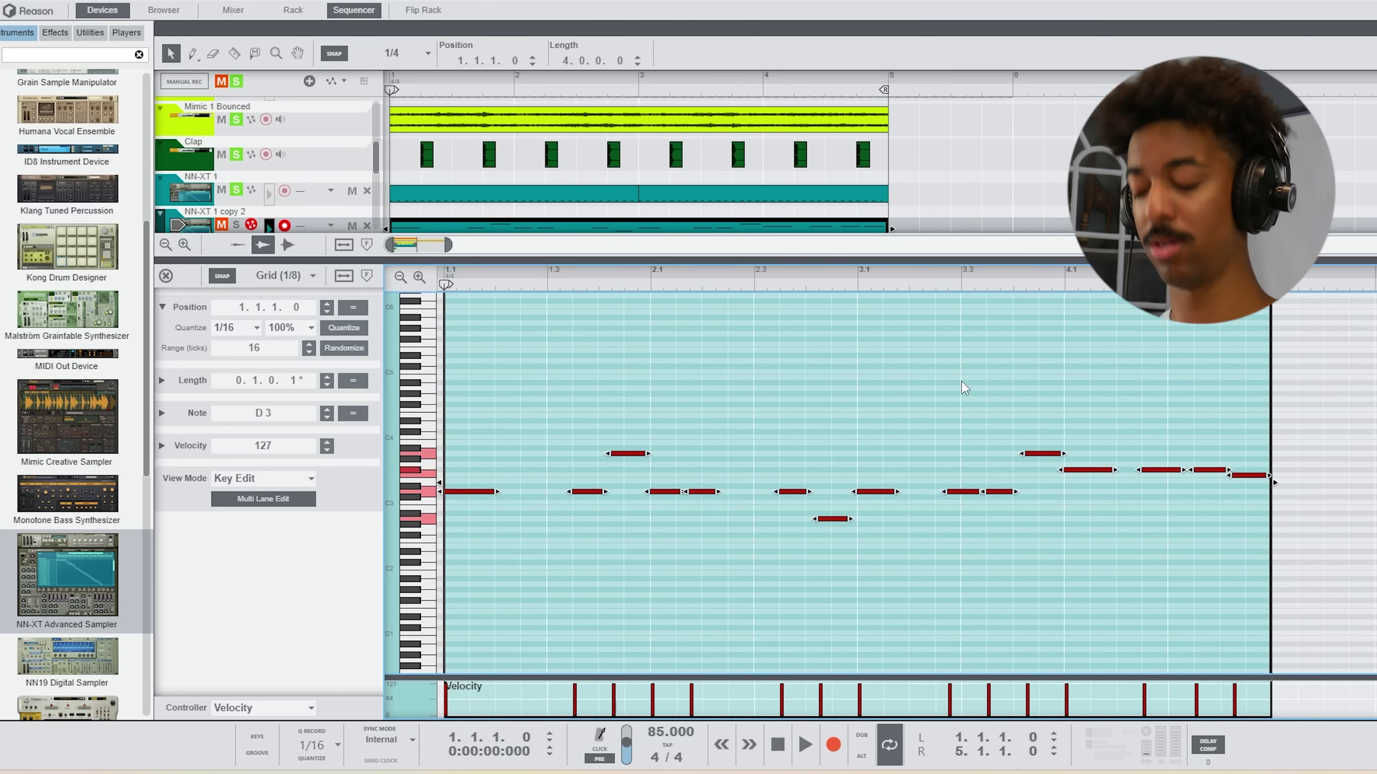
double_click(262, 418)
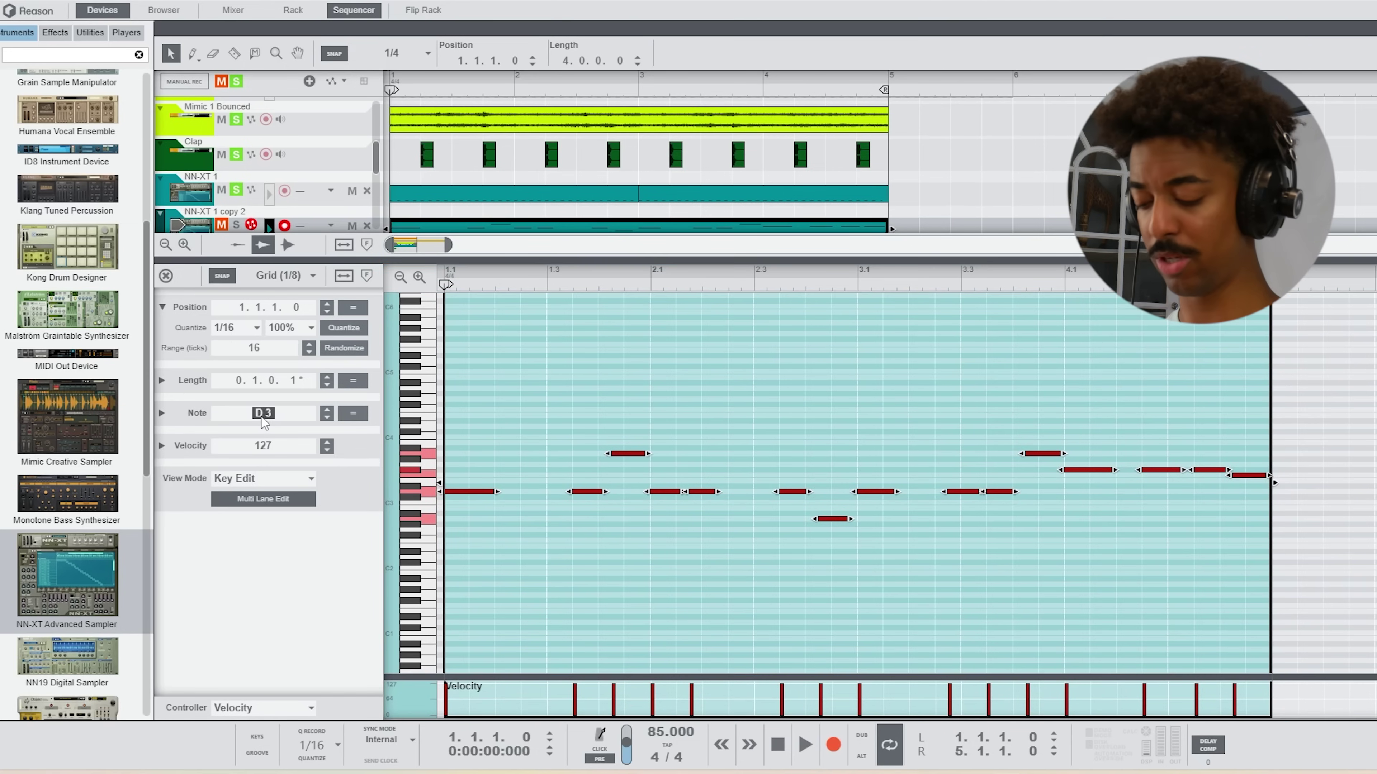
key("Return")
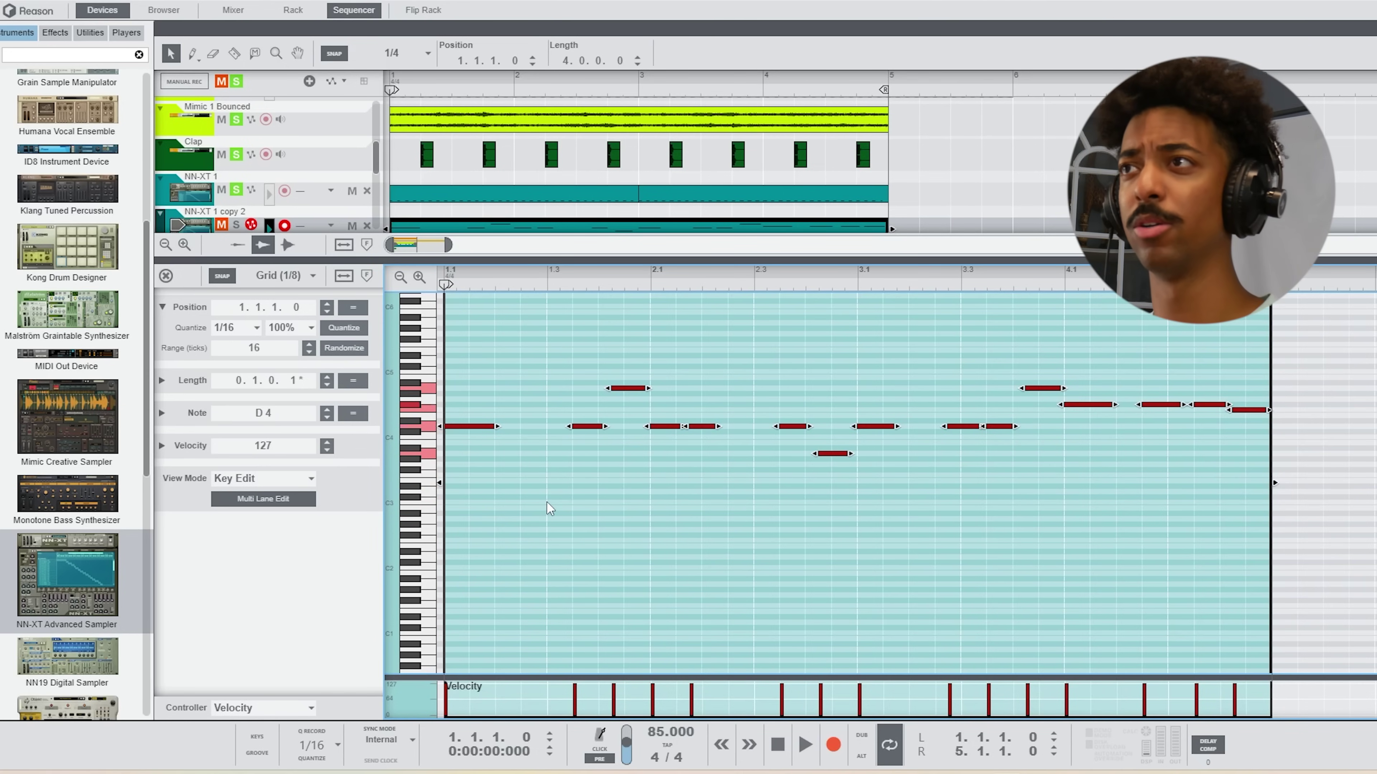
Solo the NN-XT 1 copy 2 track and play the 808 line with the beat.
key("space")
key("space")
scroll(251, 157, "down", 1)
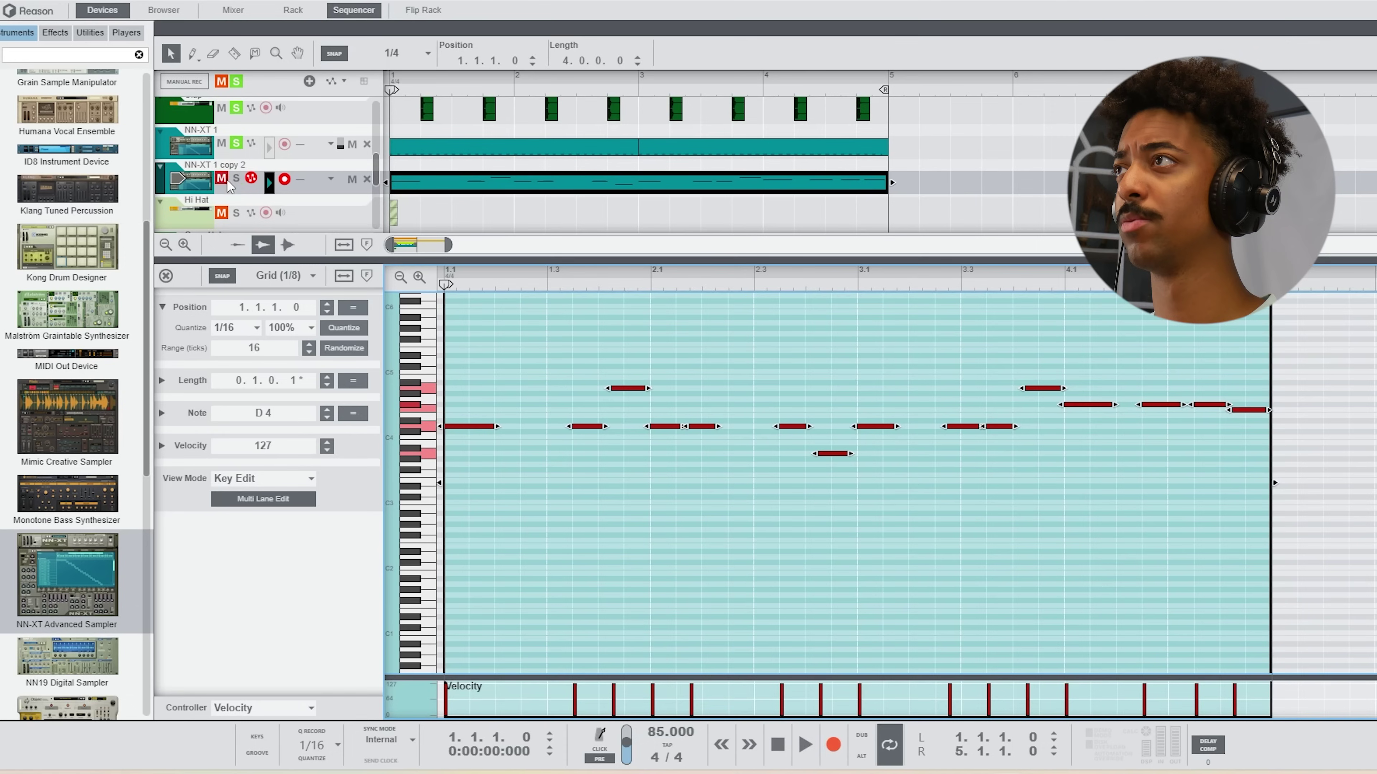
key("space")
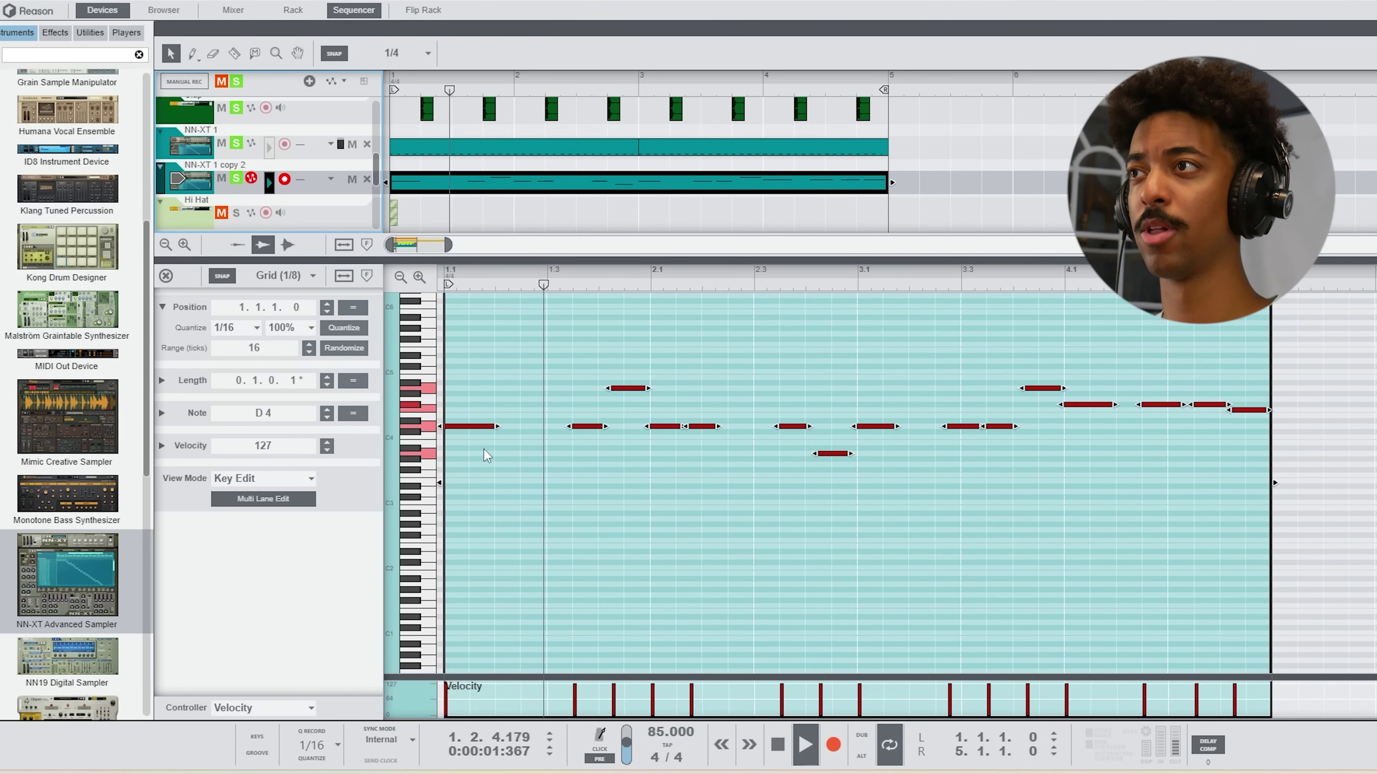
Transpose all the 808 notes to start on D5 and listen to the loop.
double_click(261, 413)
type("D5")
key("Return")
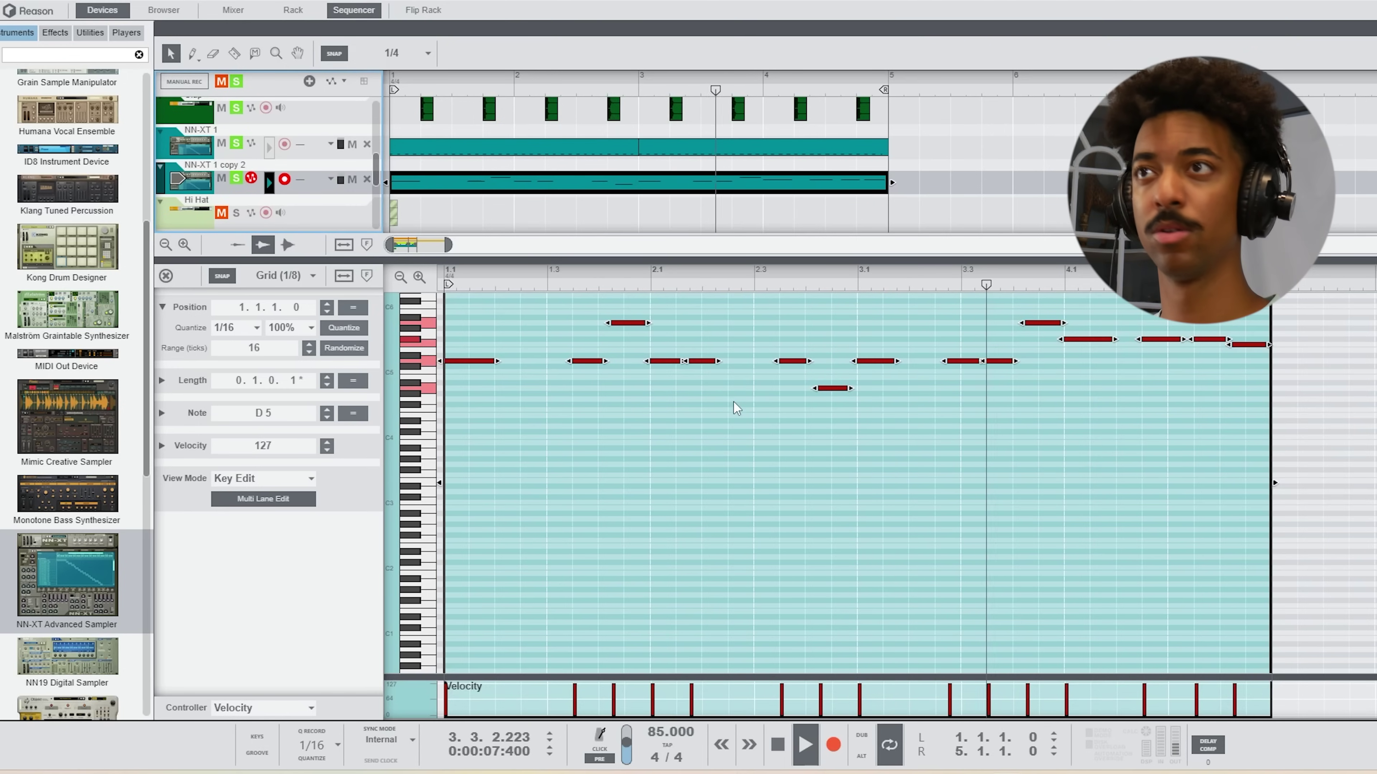
left_click(1086, 329)
key("space")
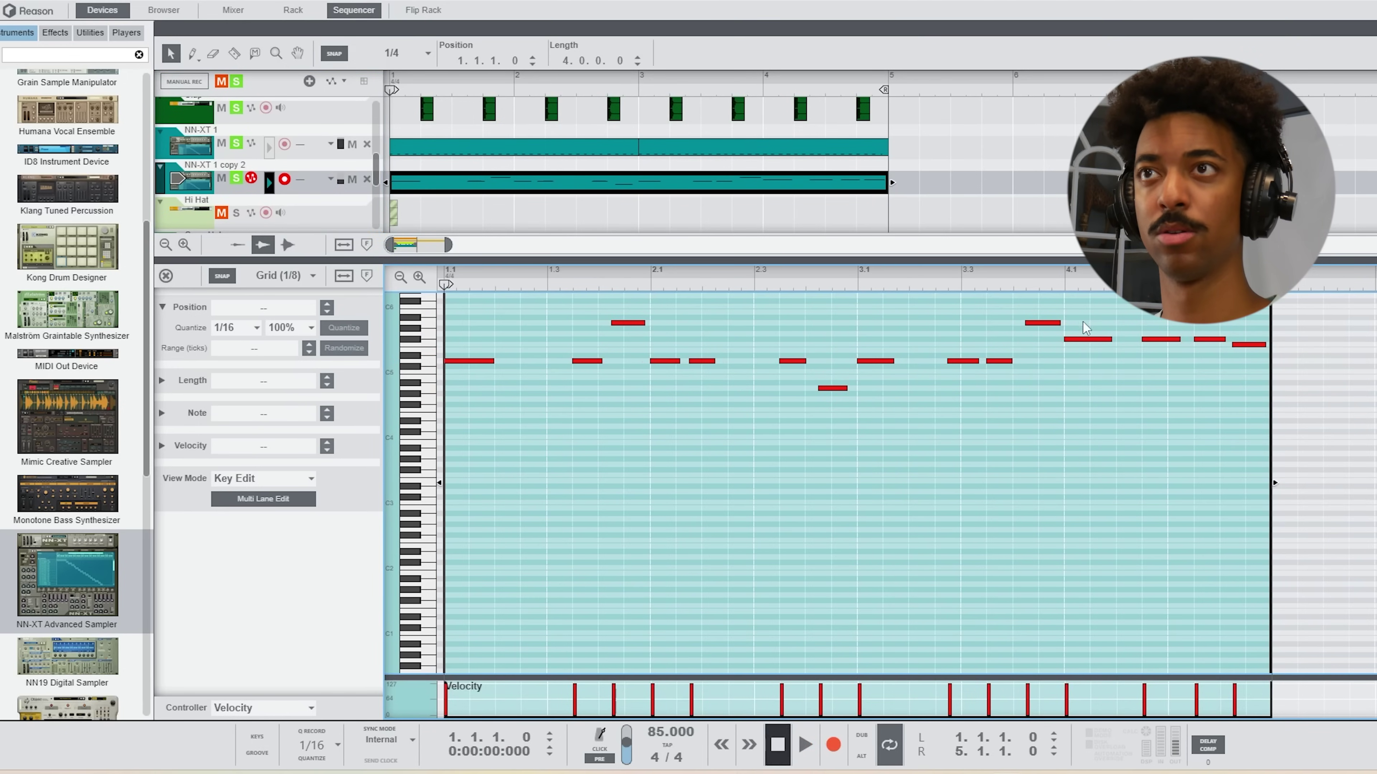
Raise the three F#5 notes in bar 4 to G5 and the final note to F#5, playing back the ending.
left_click_drag(1205, 342, 1209, 345)
left_click(1108, 345)
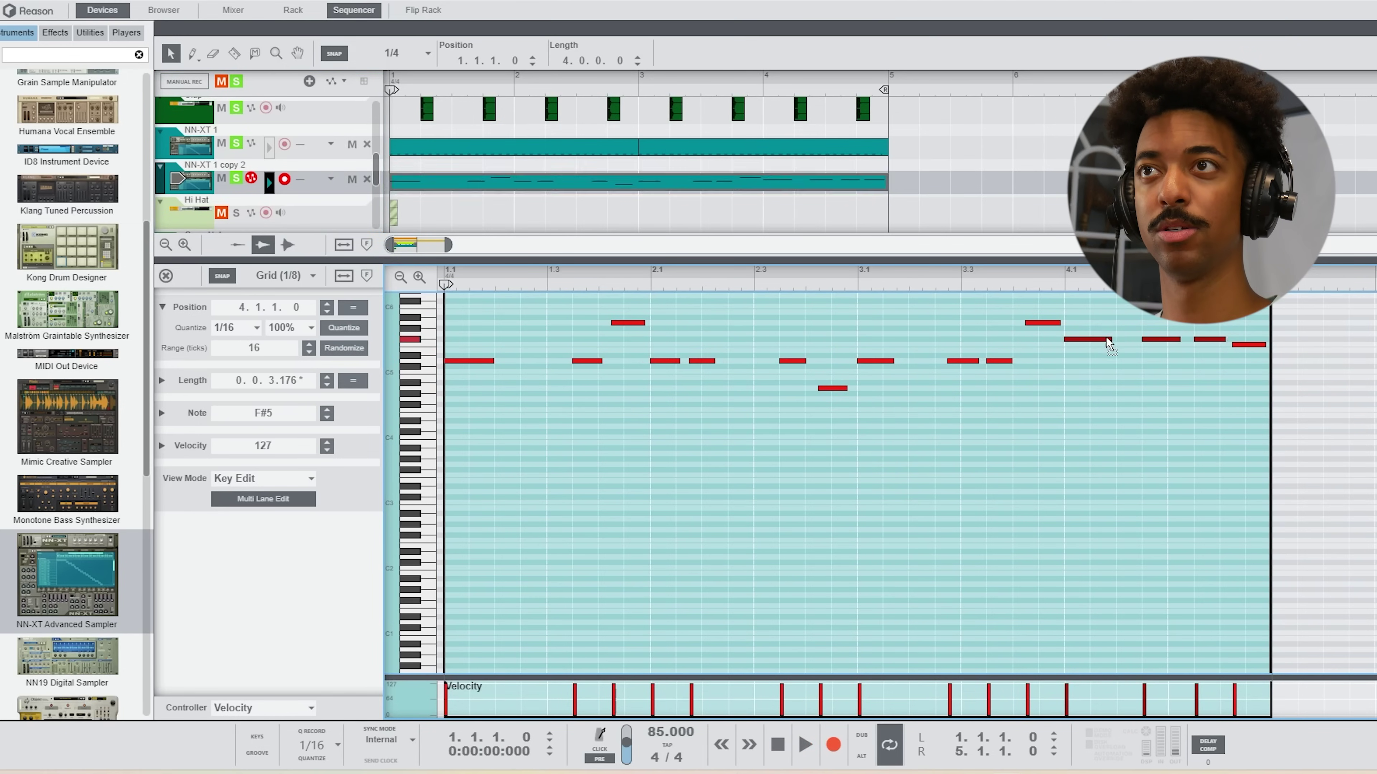
left_click_drag(1019, 284, 939, 283)
key("space")
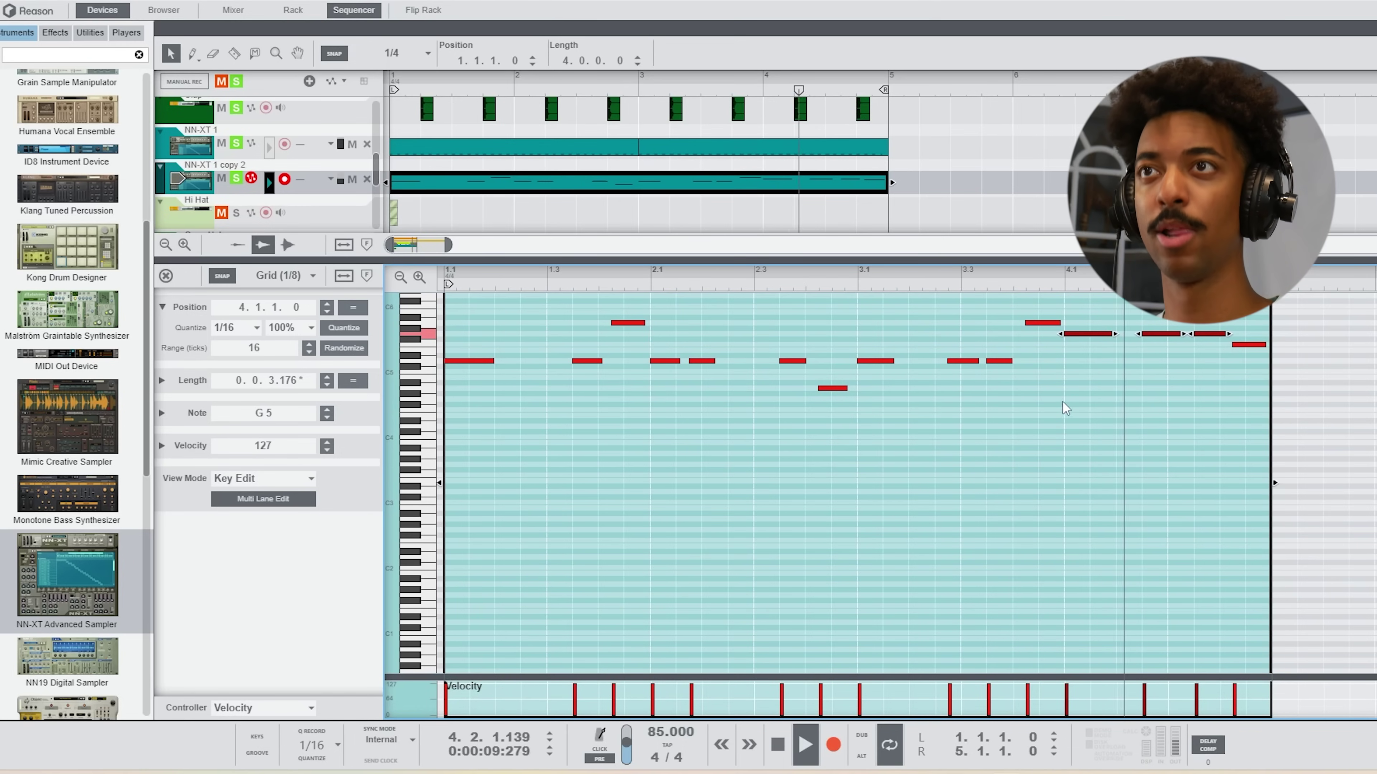
key("space")
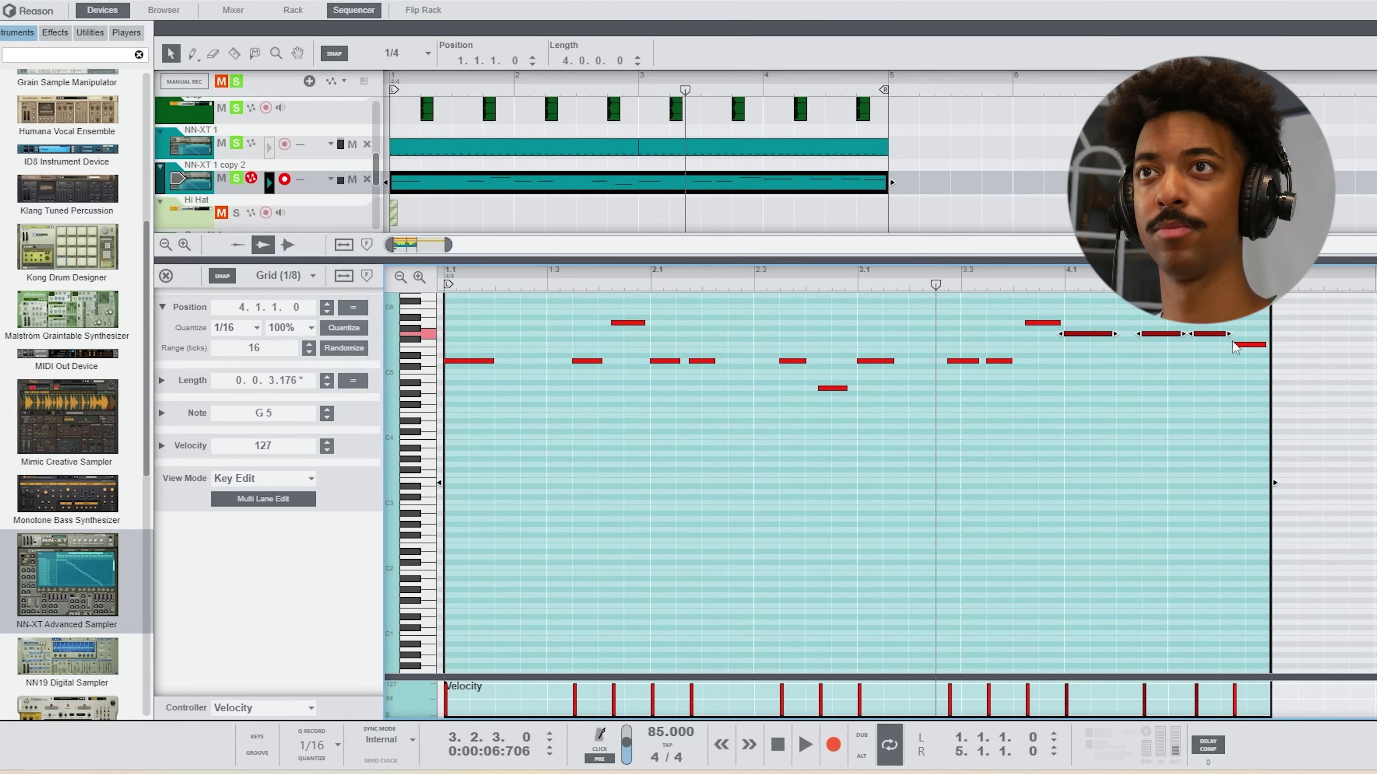
left_click_drag(1246, 326, 1247, 369)
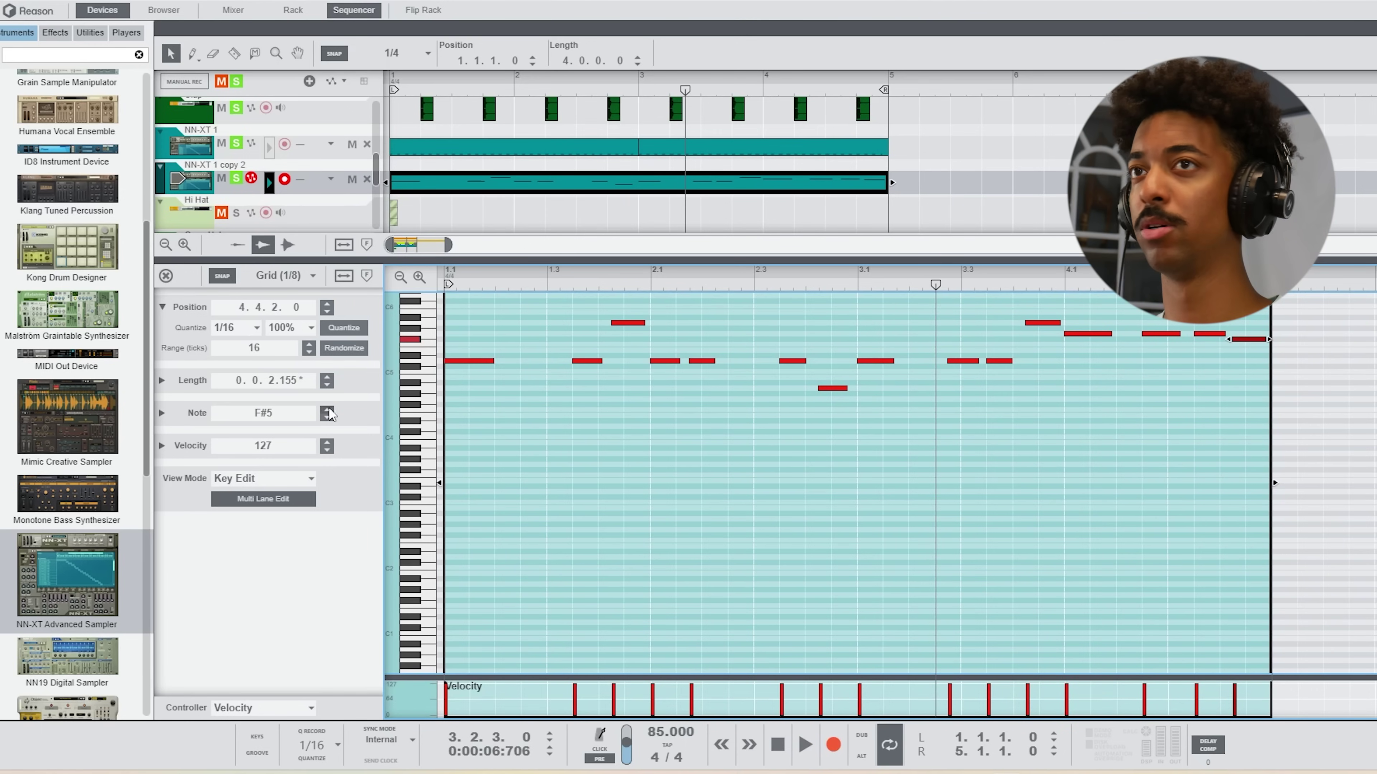
Transpose all the 808 notes down so the line starts on D3.
key("ctrl+a")
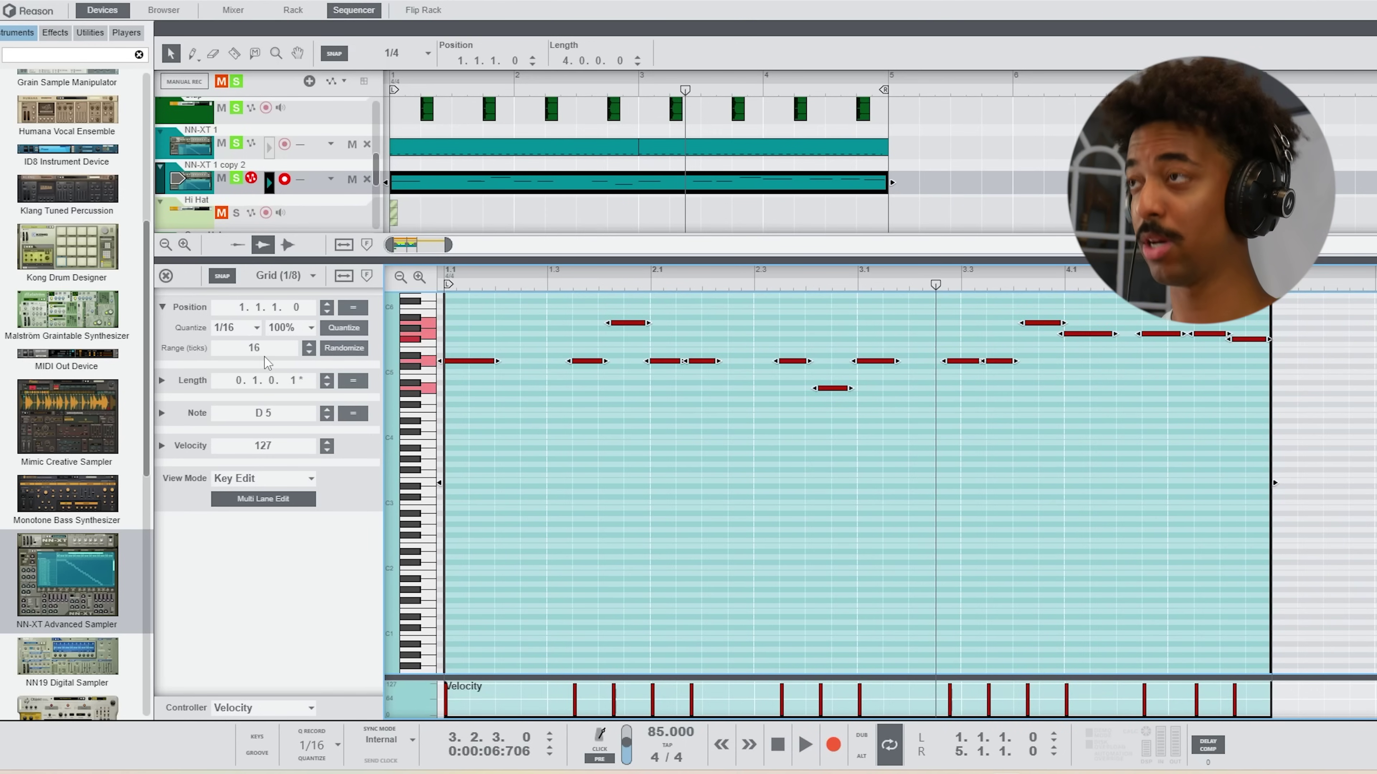
double_click(274, 414)
type("d3")
key("Return")
Set the note snap to 1/16 and lengthen the short 808 notes in bars 1 and 2 to close the gaps.
left_click(279, 275)
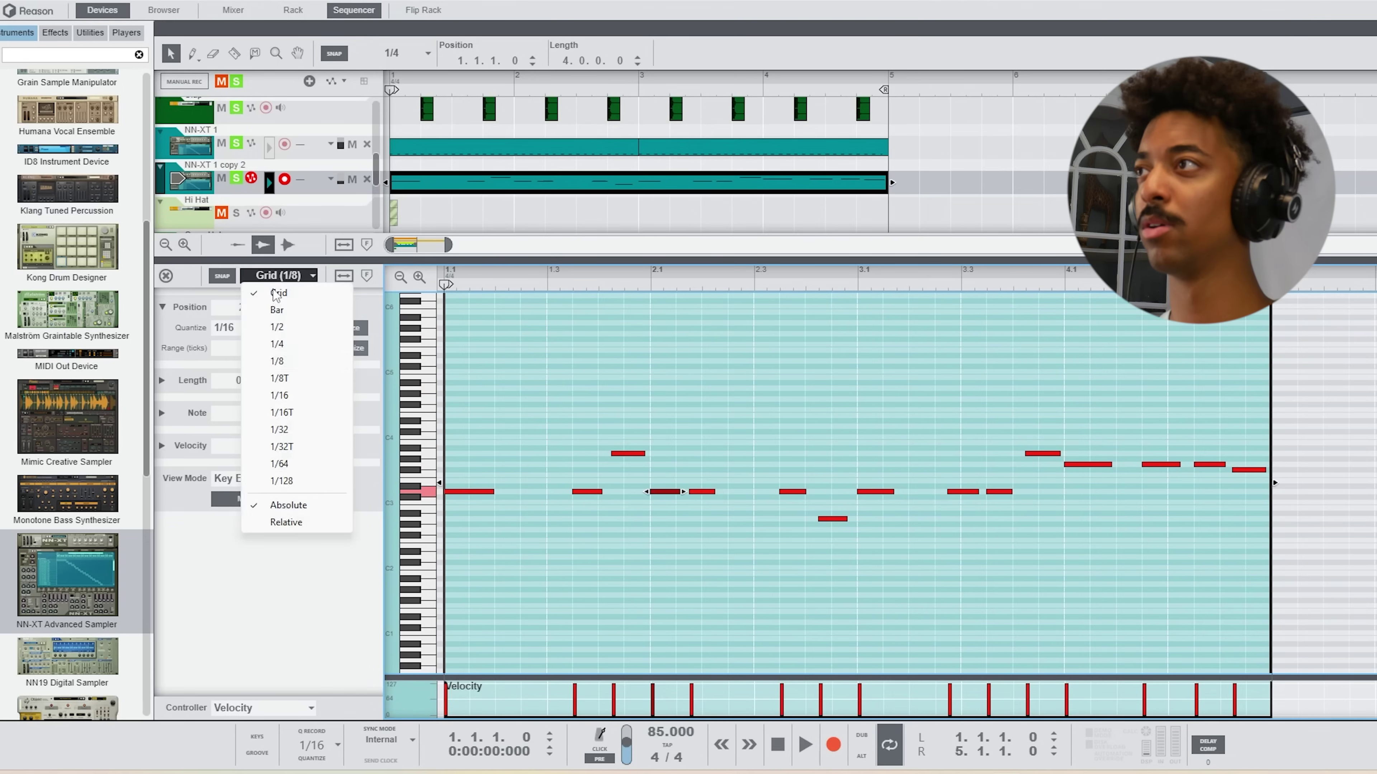
left_click(298, 395)
left_click(665, 491)
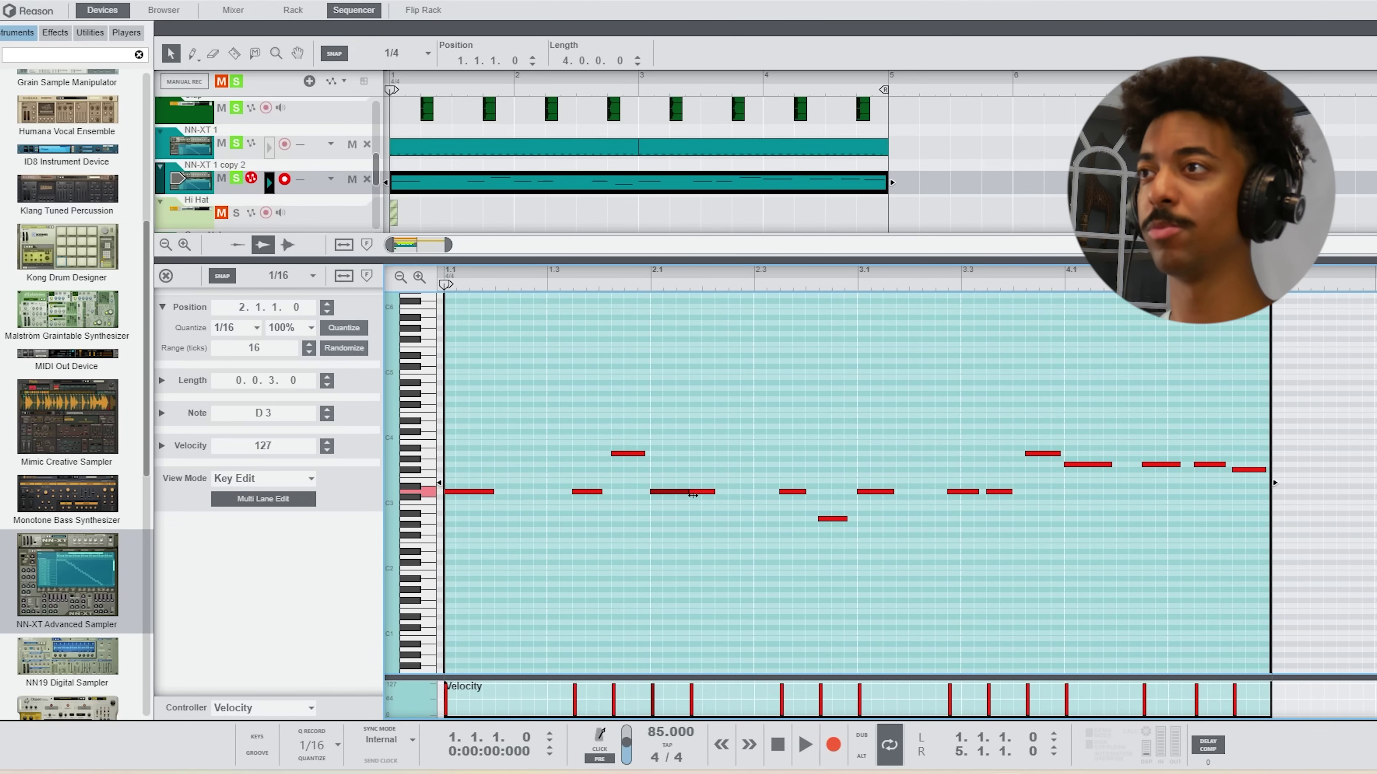
key("space")
left_click_drag(806, 492, 818, 492)
left_click_drag(715, 492, 753, 492)
mouse_move(645, 454)
left_mouse_down()
mouse_move(662, 454)
mouse_move(650, 454)
left_mouse_up()
left_click_drag(847, 519, 857, 520)
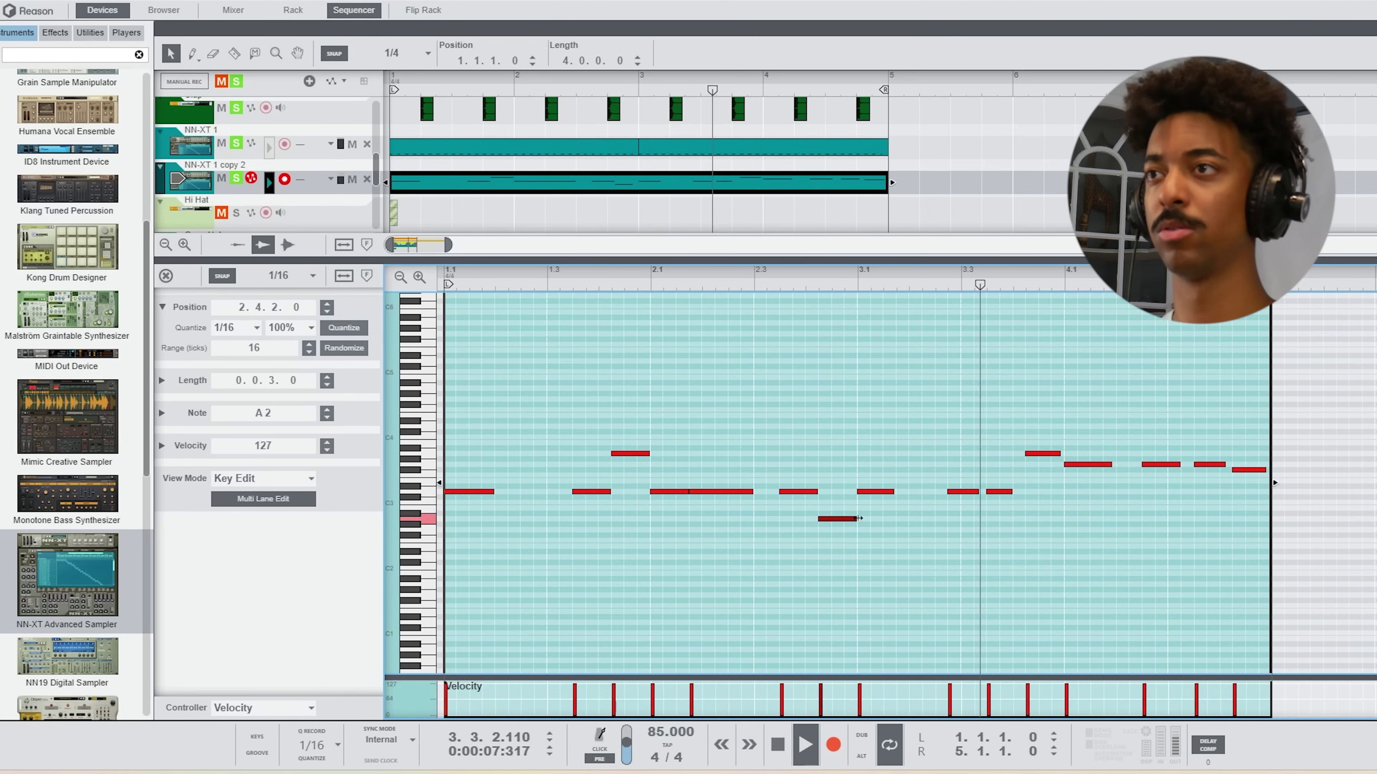
left_click(960, 483)
Move the Open Hat track directly below the NN-XT 1 track and solo it.
scroll(959, 483, "up", 1)
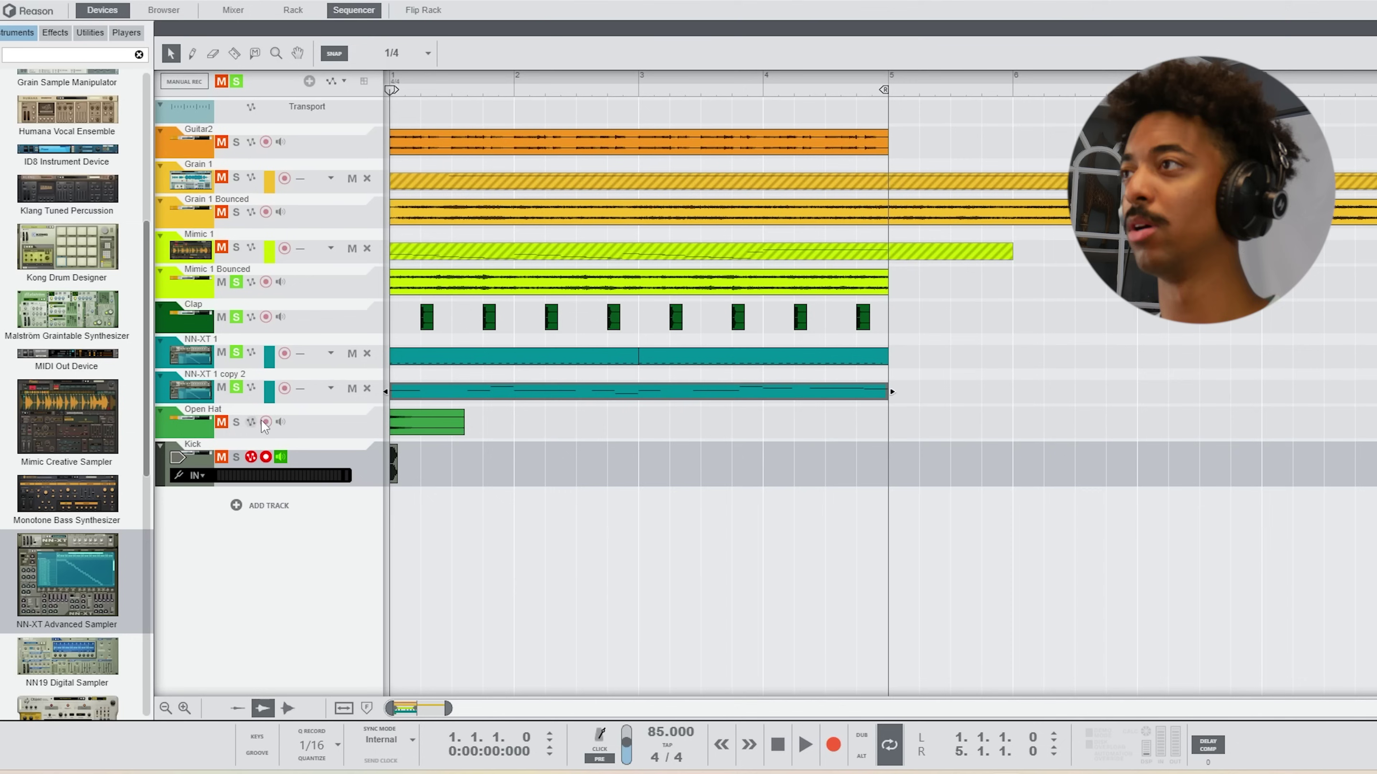
left_click(318, 425)
key("Delete")
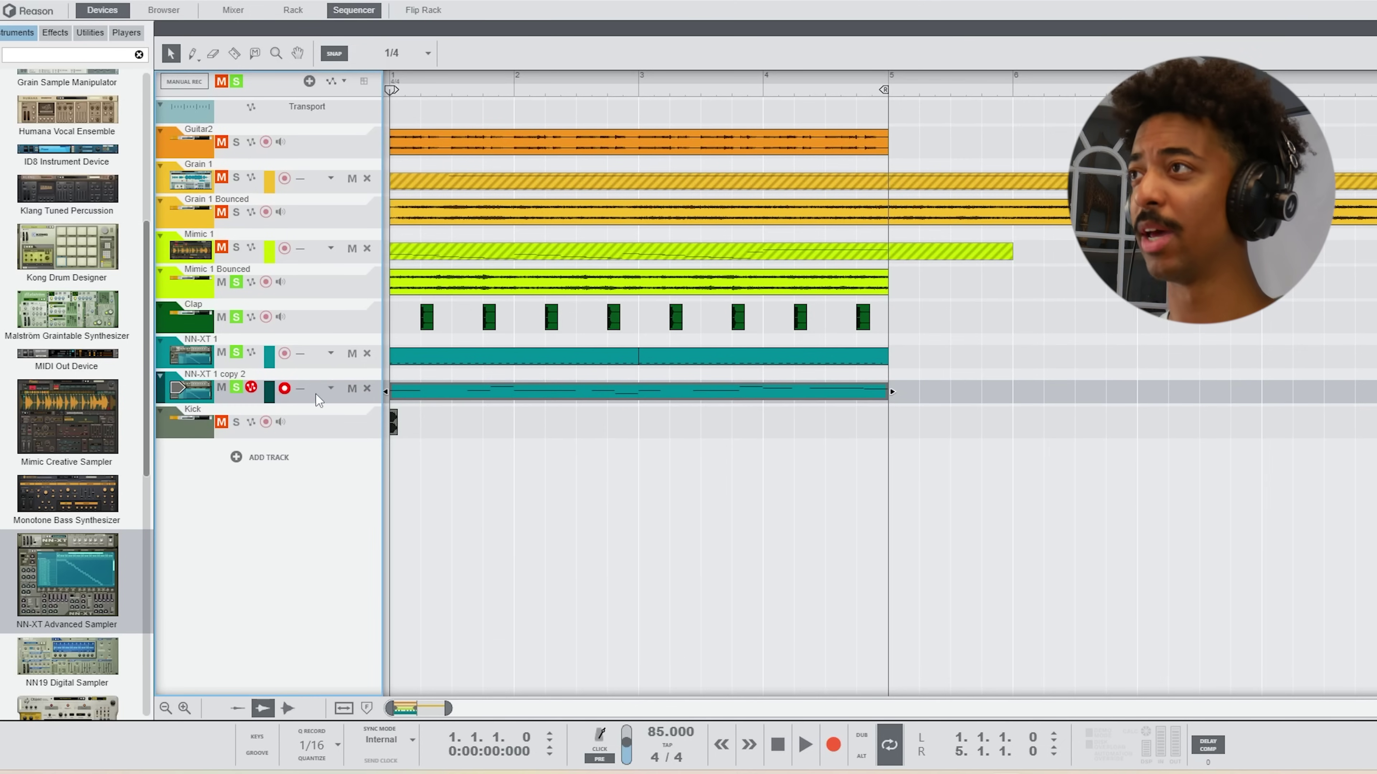
left_click(329, 352)
key("ctrl+z")
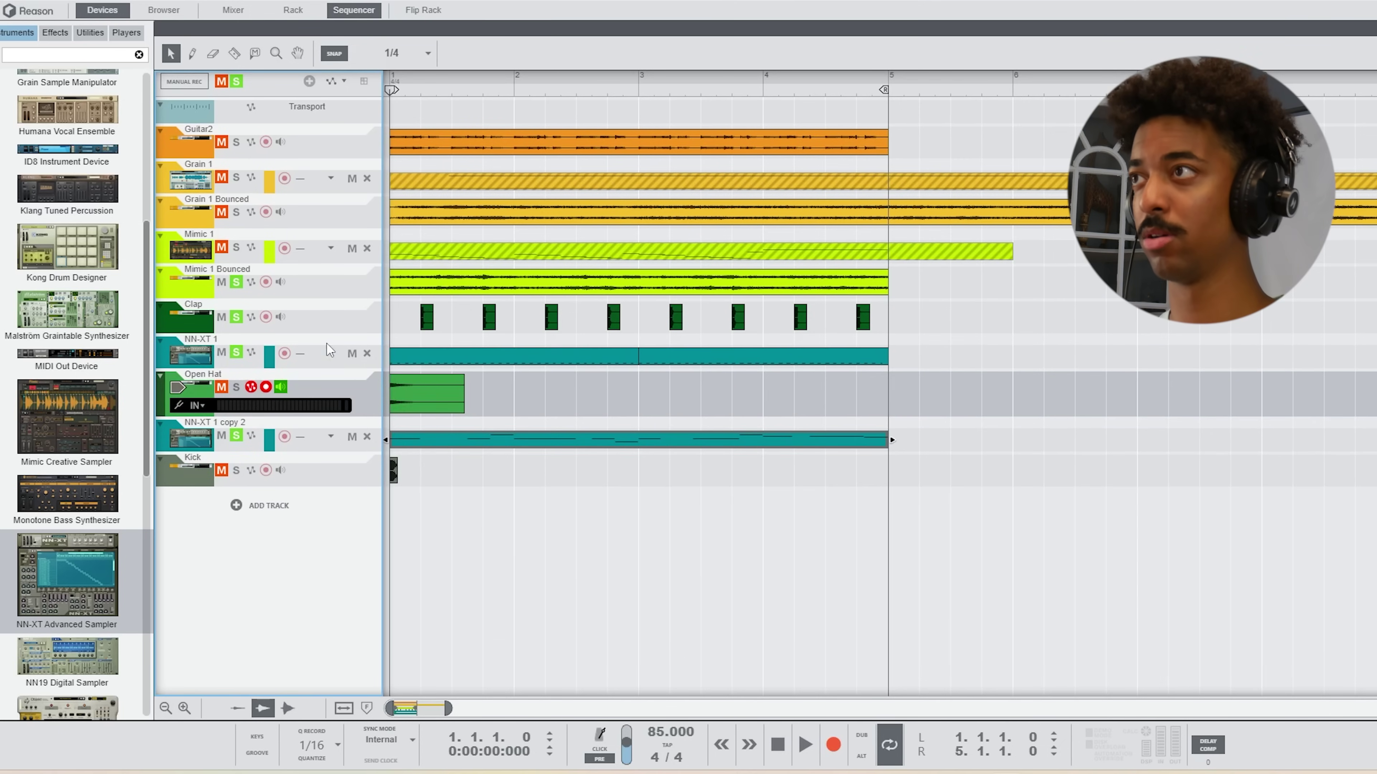
Set the arrangement snap to 1/16, move the Open Hat clip to 1.1.3.0 and trim it to length 0.0.2.0.
left_click_drag(443, 75, 468, 138)
left_click(392, 53)
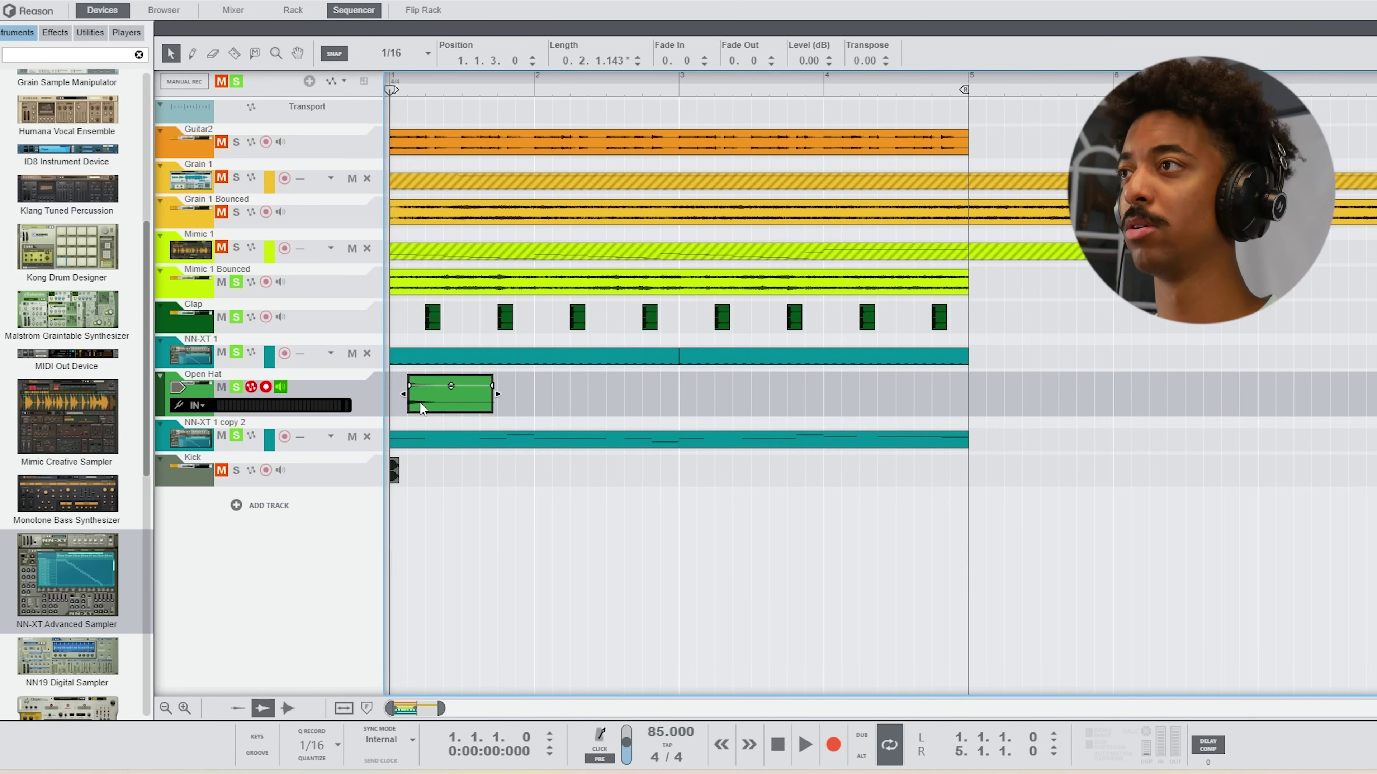
key("space")
key("space")
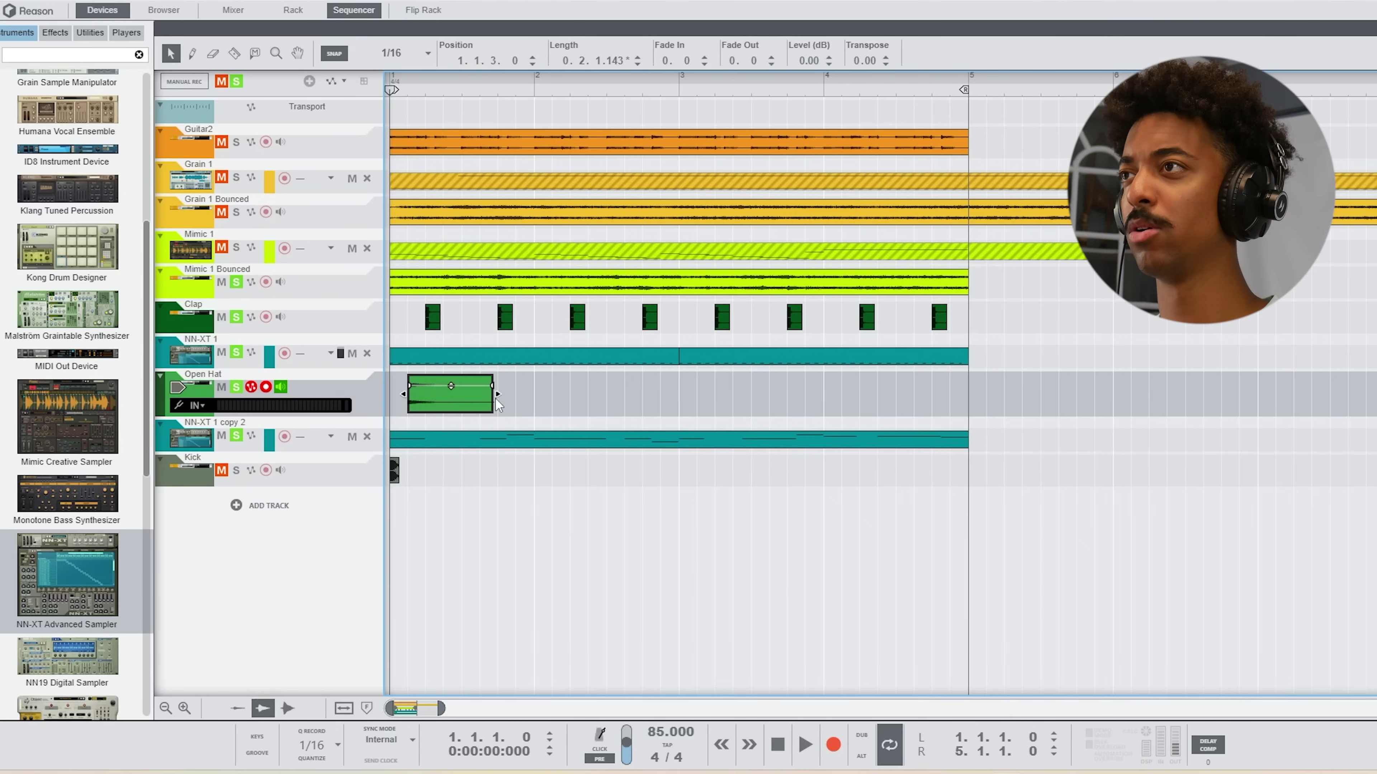
key("space")
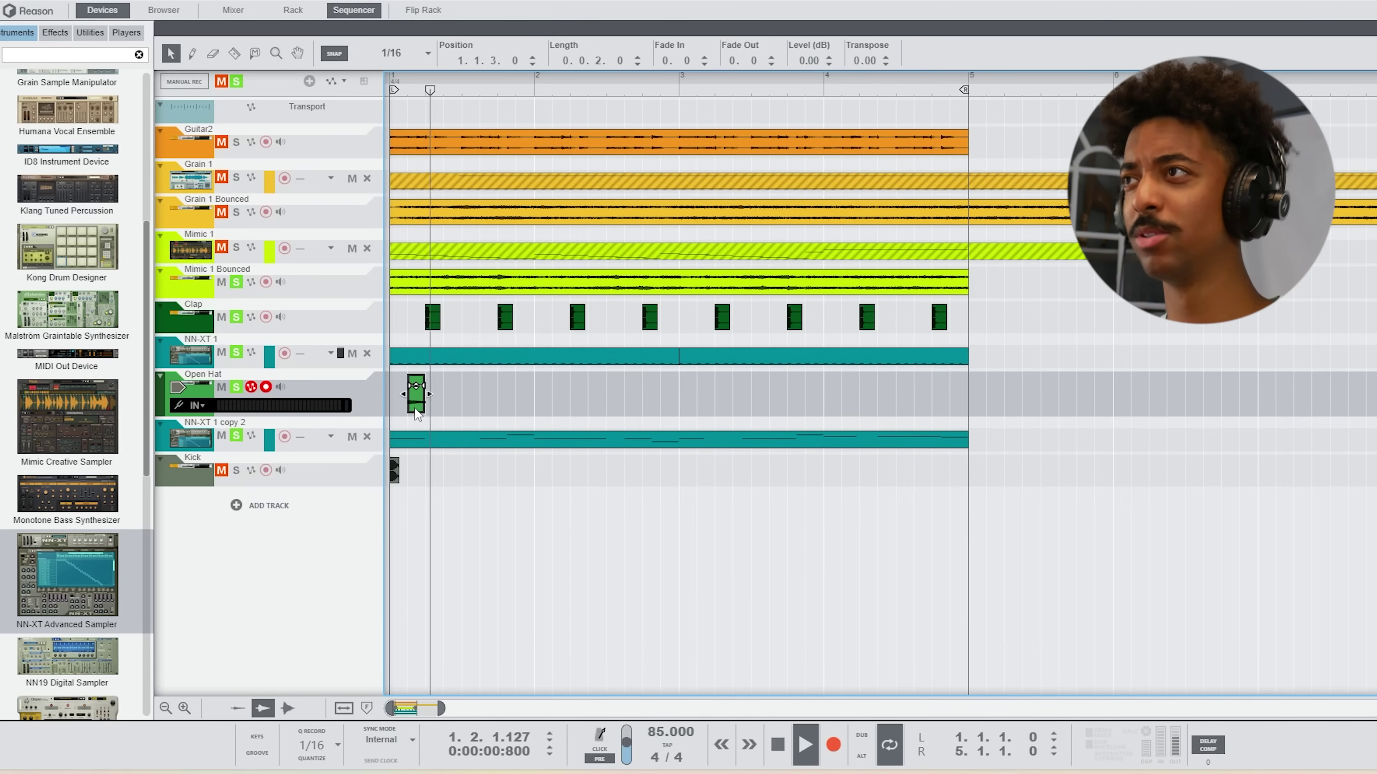
Copy the Open Hat clip to early bar 2 and late bar 3, halving the length of the bar 2 copy.
left_click_drag(416, 413, 574, 396)
left_click(586, 398)
left_click(569, 399)
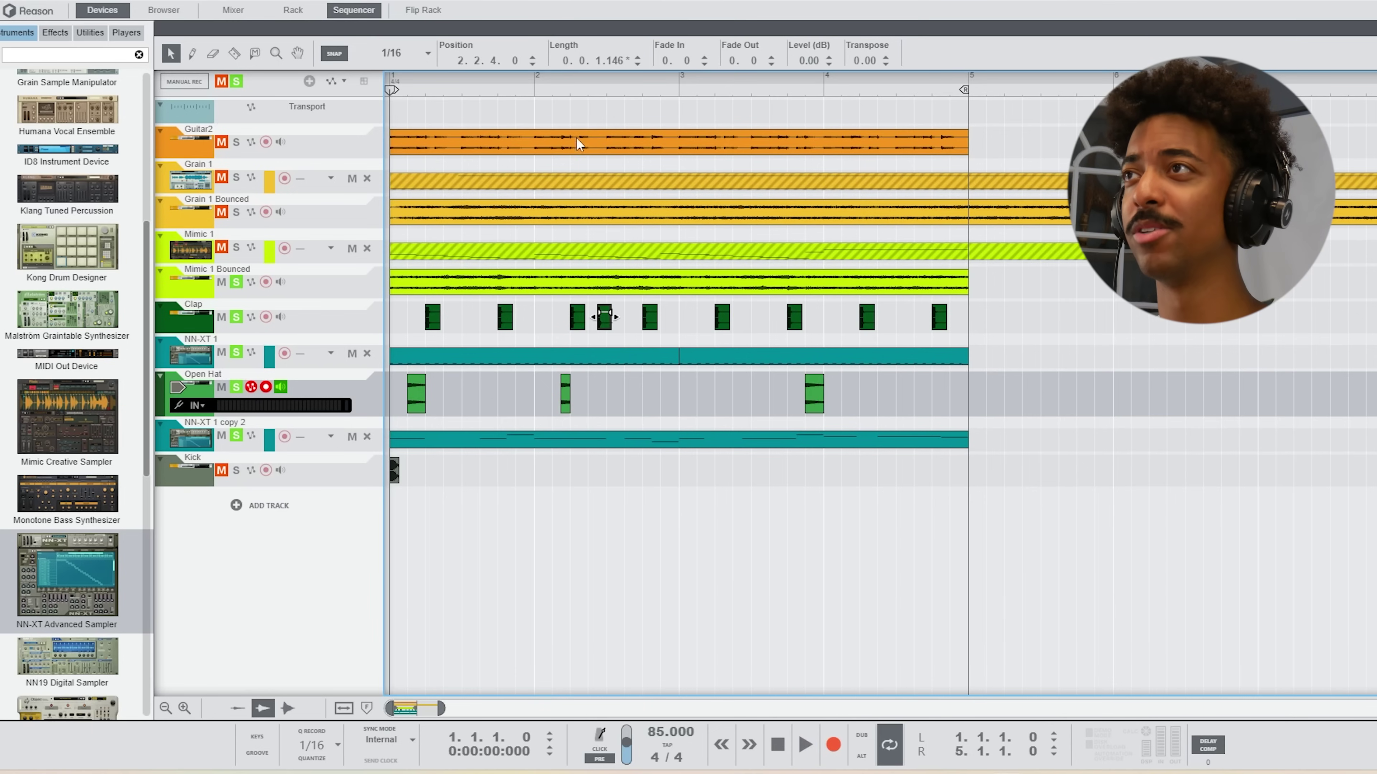
Add extra clap hits at 2.2.4.0 and in bar 4, placing the last one at 4.3.2.0, during playback.
key("space")
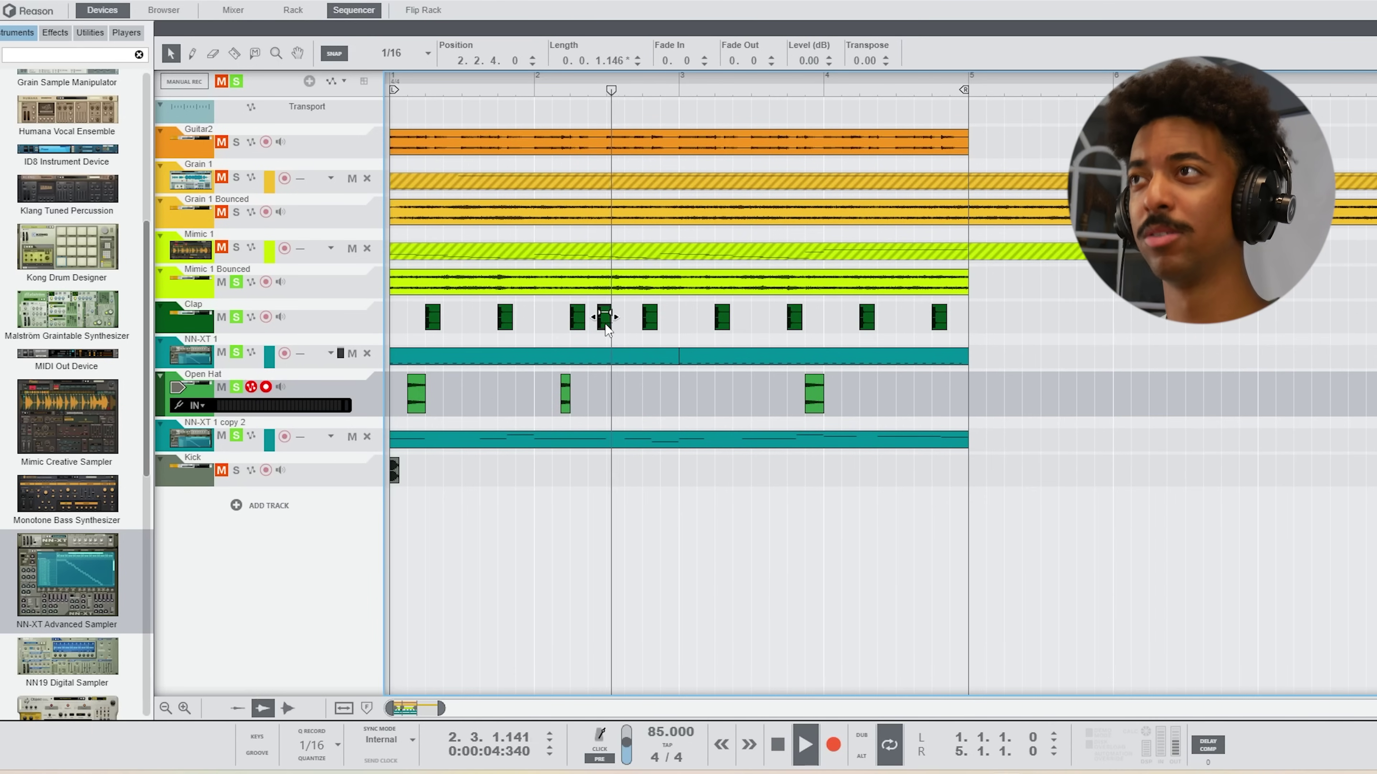
left_click_drag(869, 325, 918, 335)
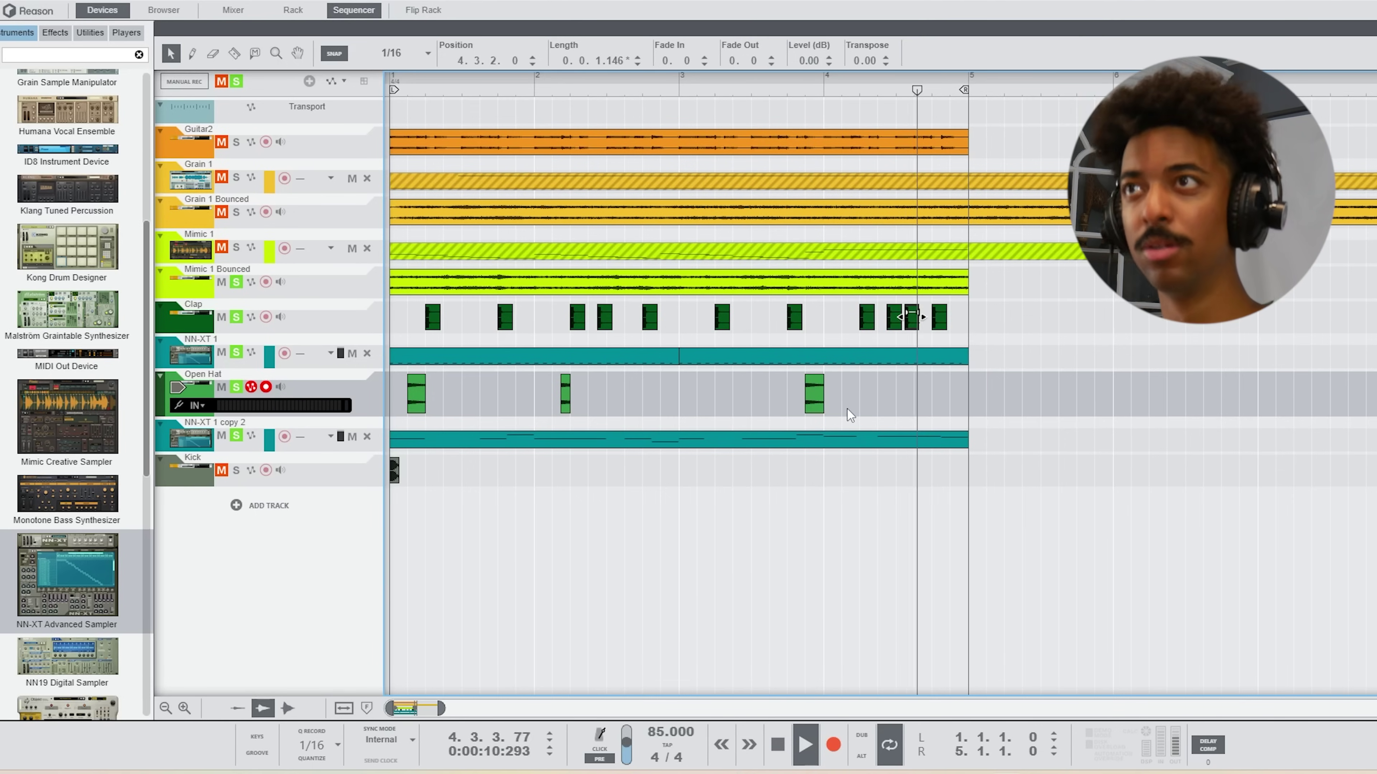
key("space")
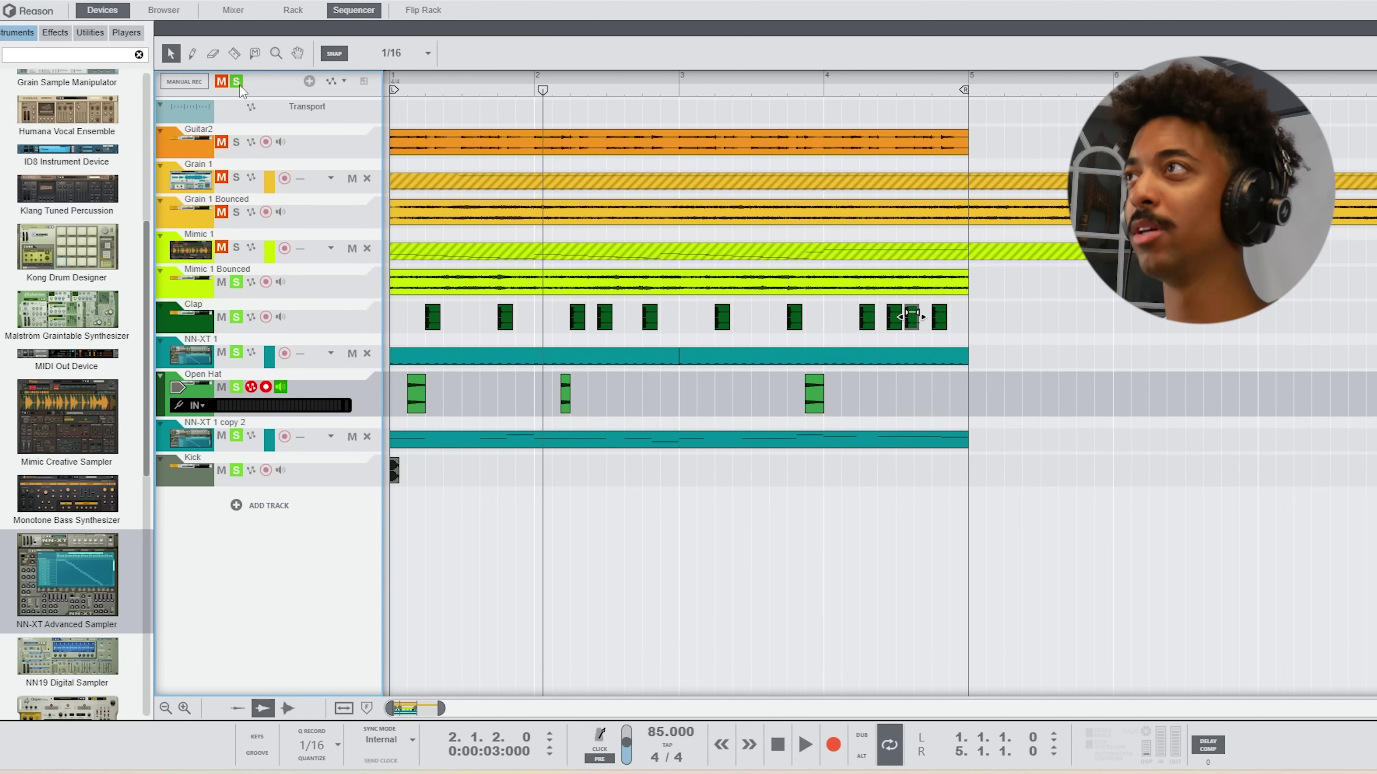
Copy the Kick clip at the start of bar 2 three sixteenths further, to 2.1.4.0, during playback.
left_click_drag(420, 84, 458, 130)
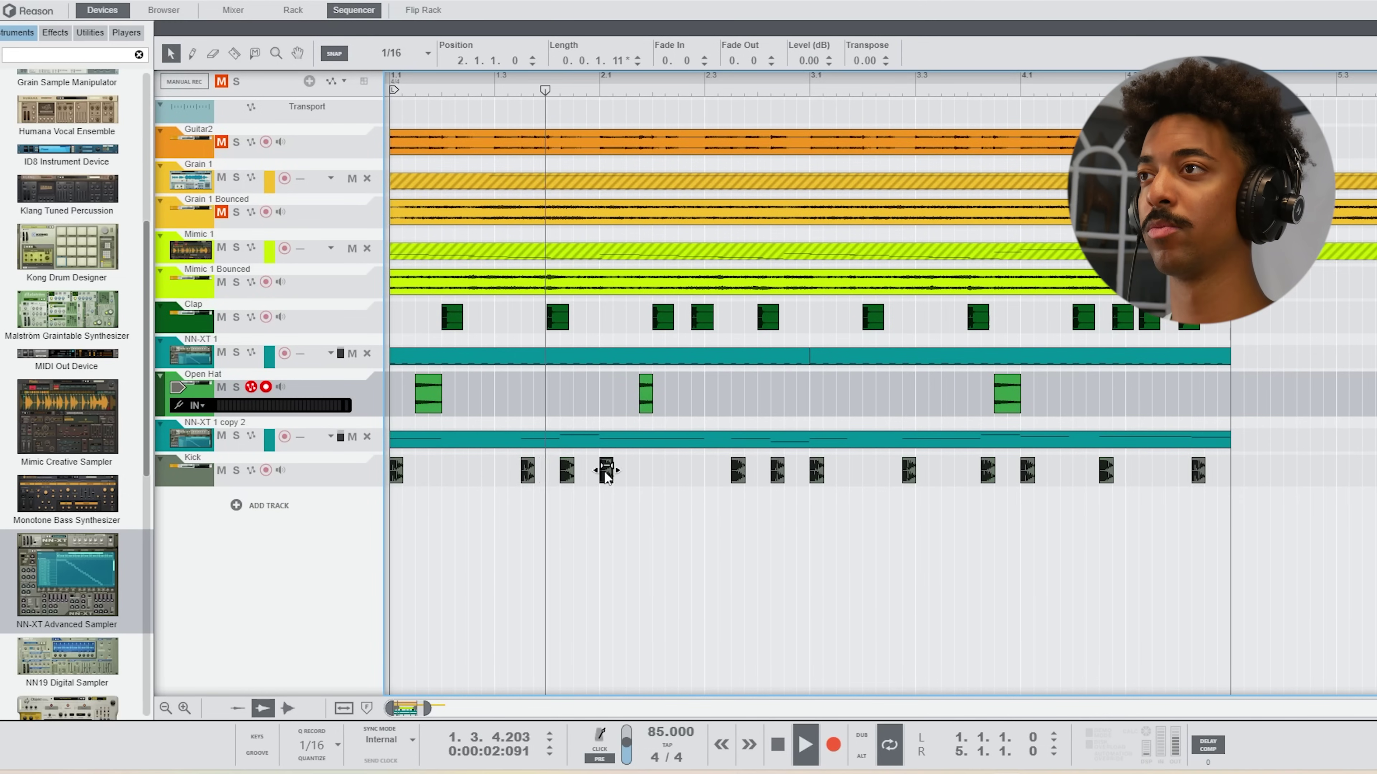
left_click_drag(604, 473, 649, 477)
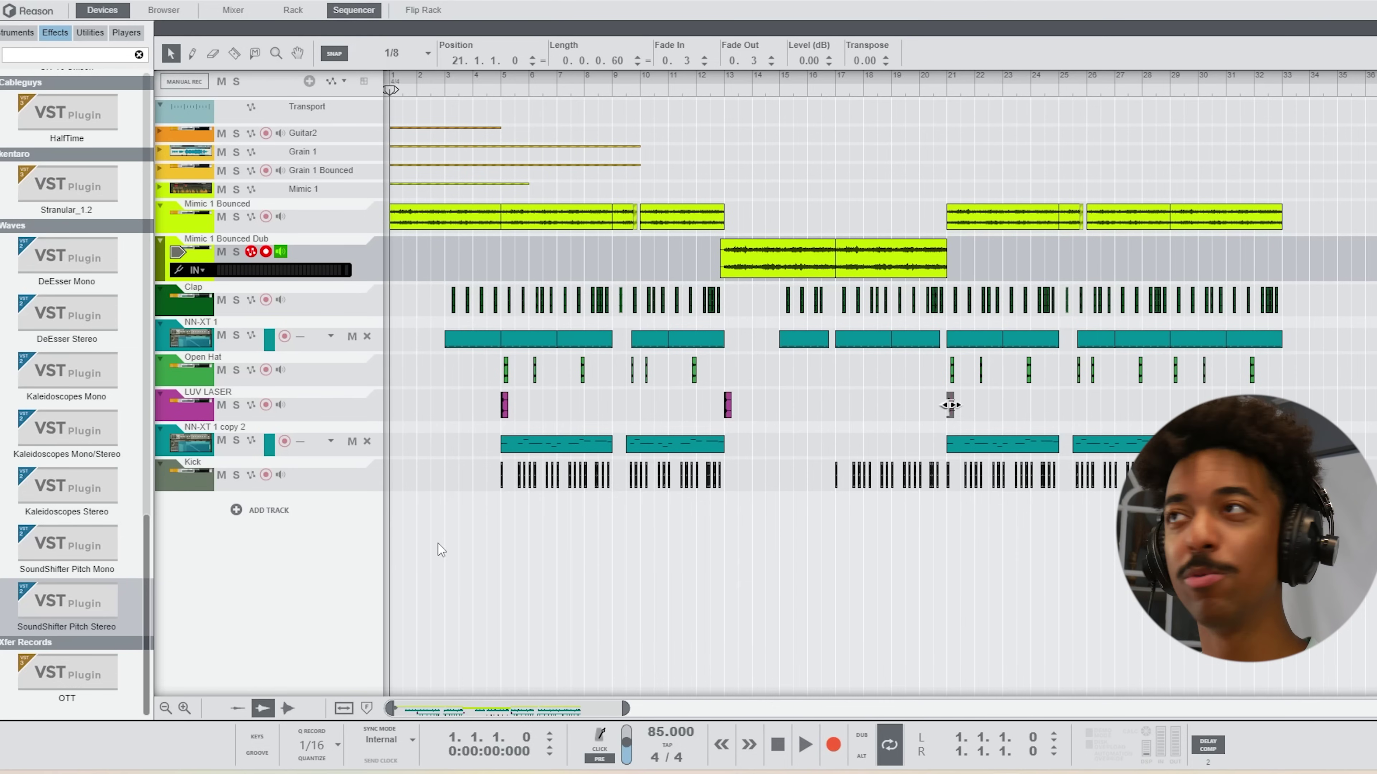
Solo the LUV LASER track and listen to its hit at bar 5.
left_click_drag(501, 80, 594, 283)
left_click(590, 89)
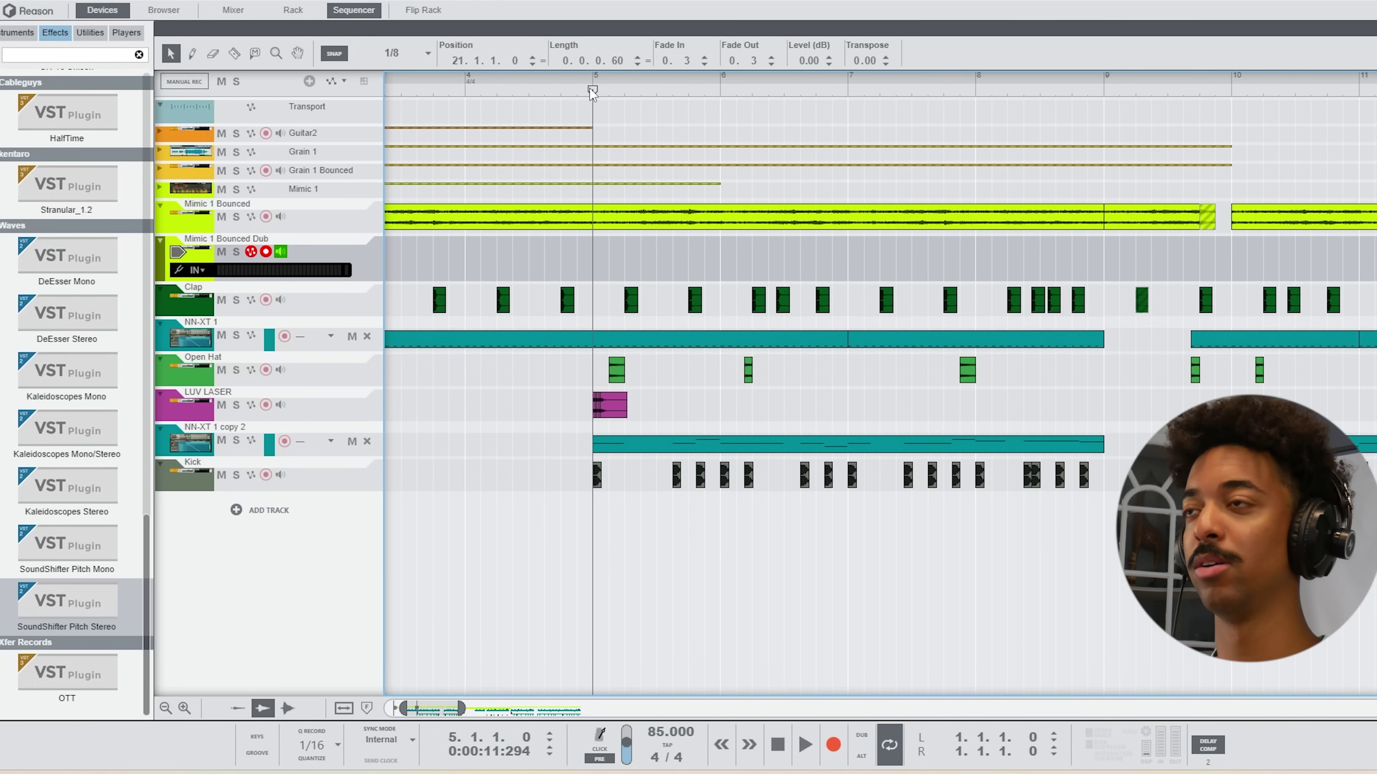
key("space")
key("space")
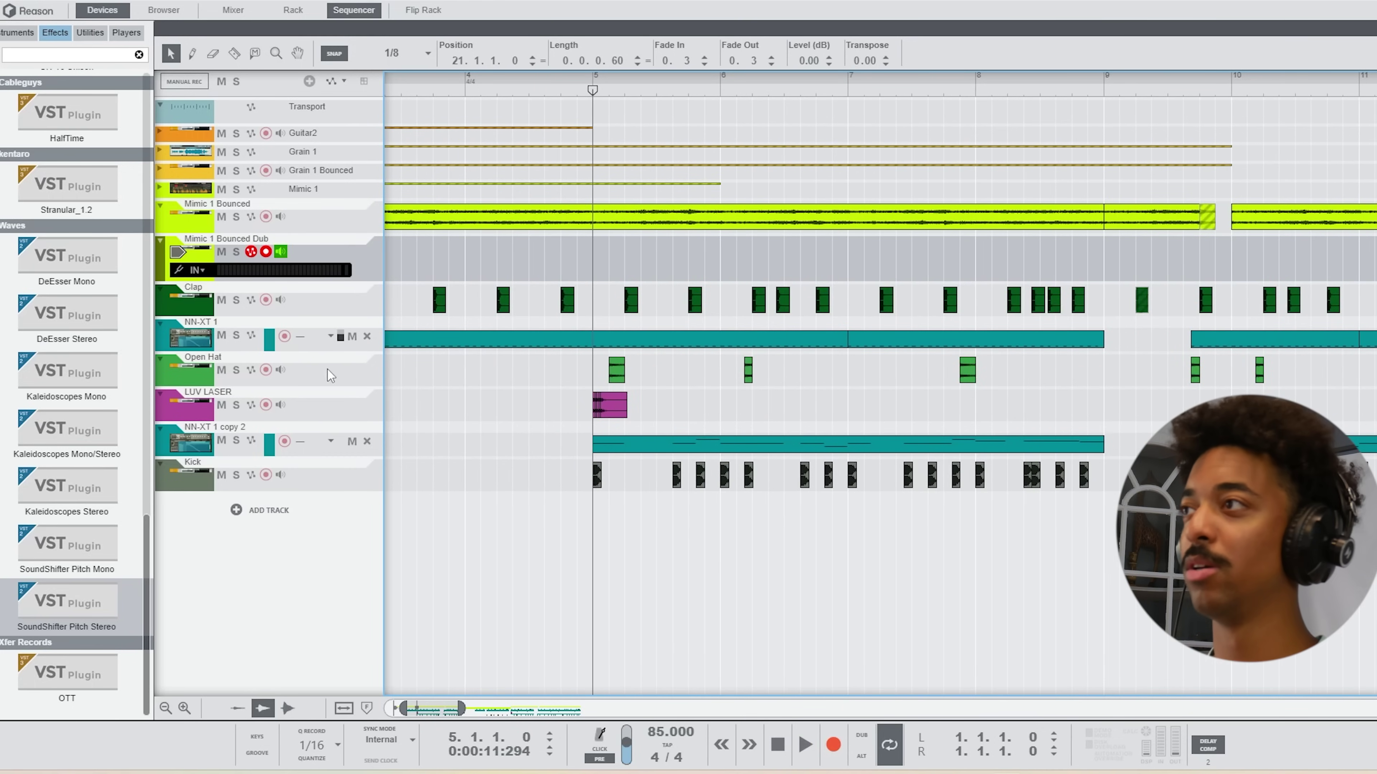
left_click(237, 406)
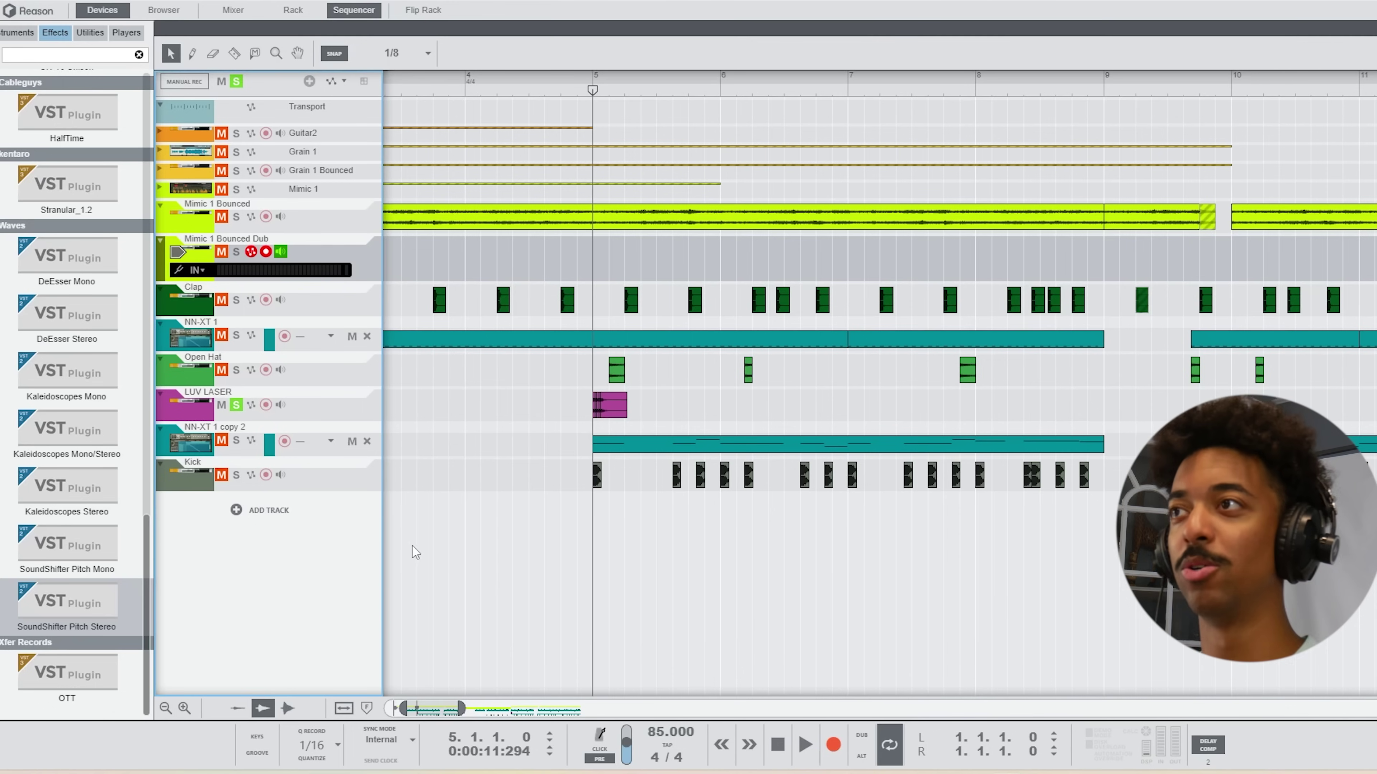
left_click_drag(577, 73, 567, 16)
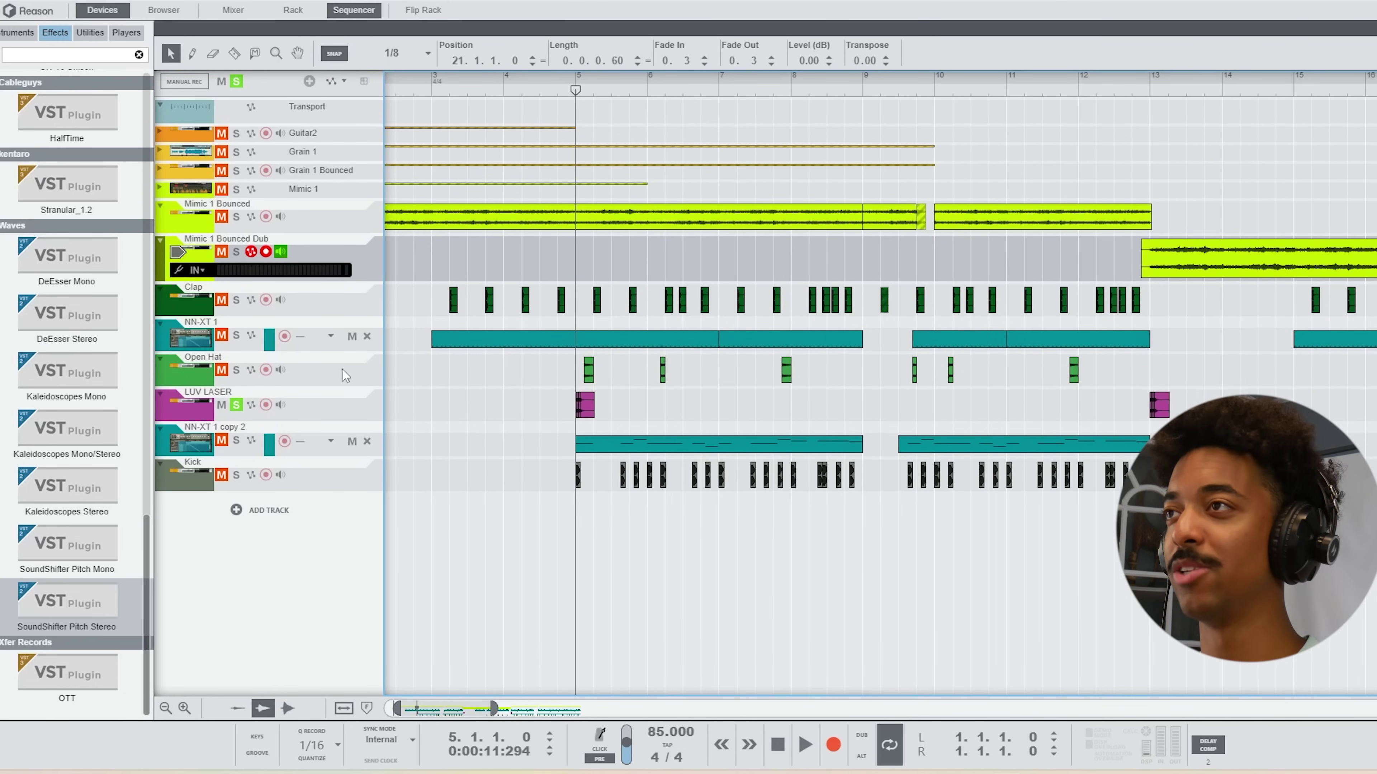
key("space")
key("space")
Show the LUV LASER track's Ripley insert effect in the rack and listen to the bar 5 hit again.
left_click(347, 406)
key("F6")
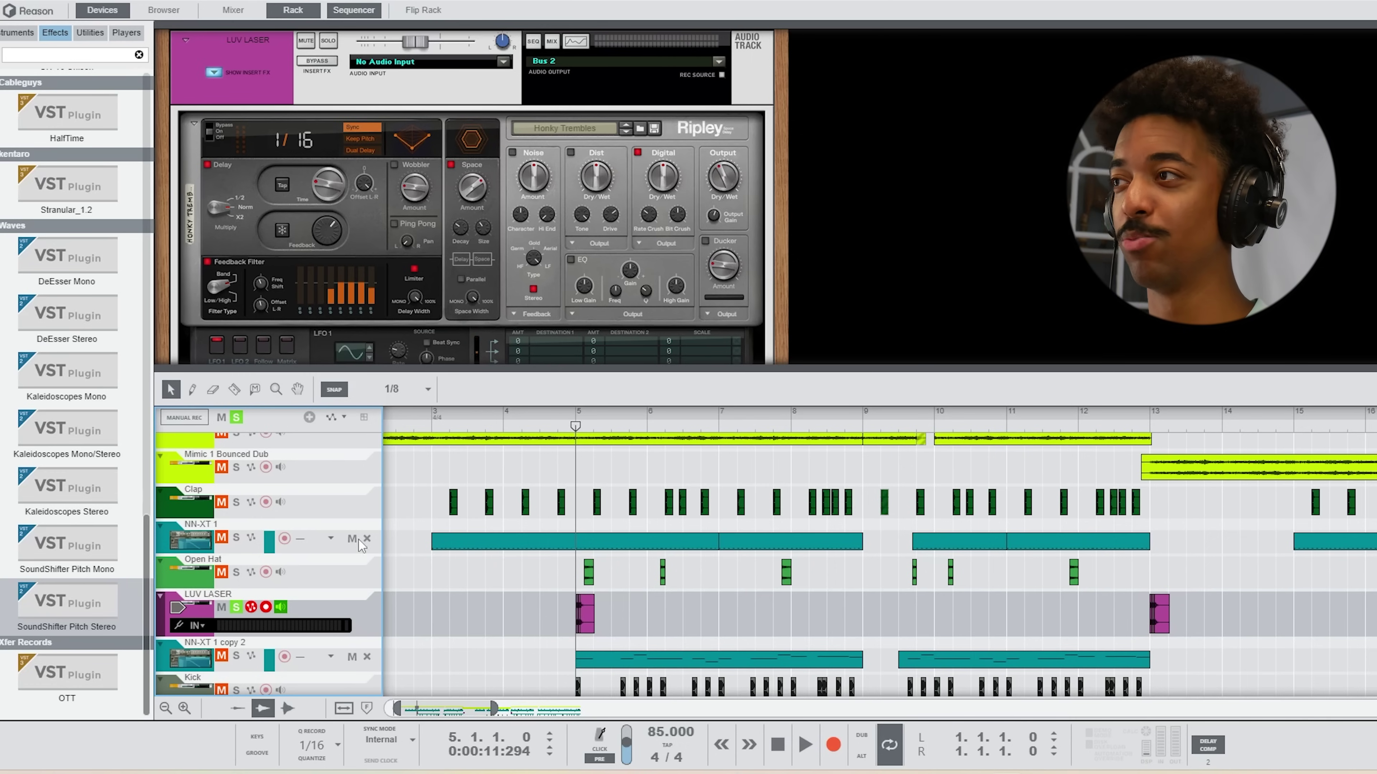
scroll(568, 542, "down", 2)
scroll(547, 515, "up", 6)
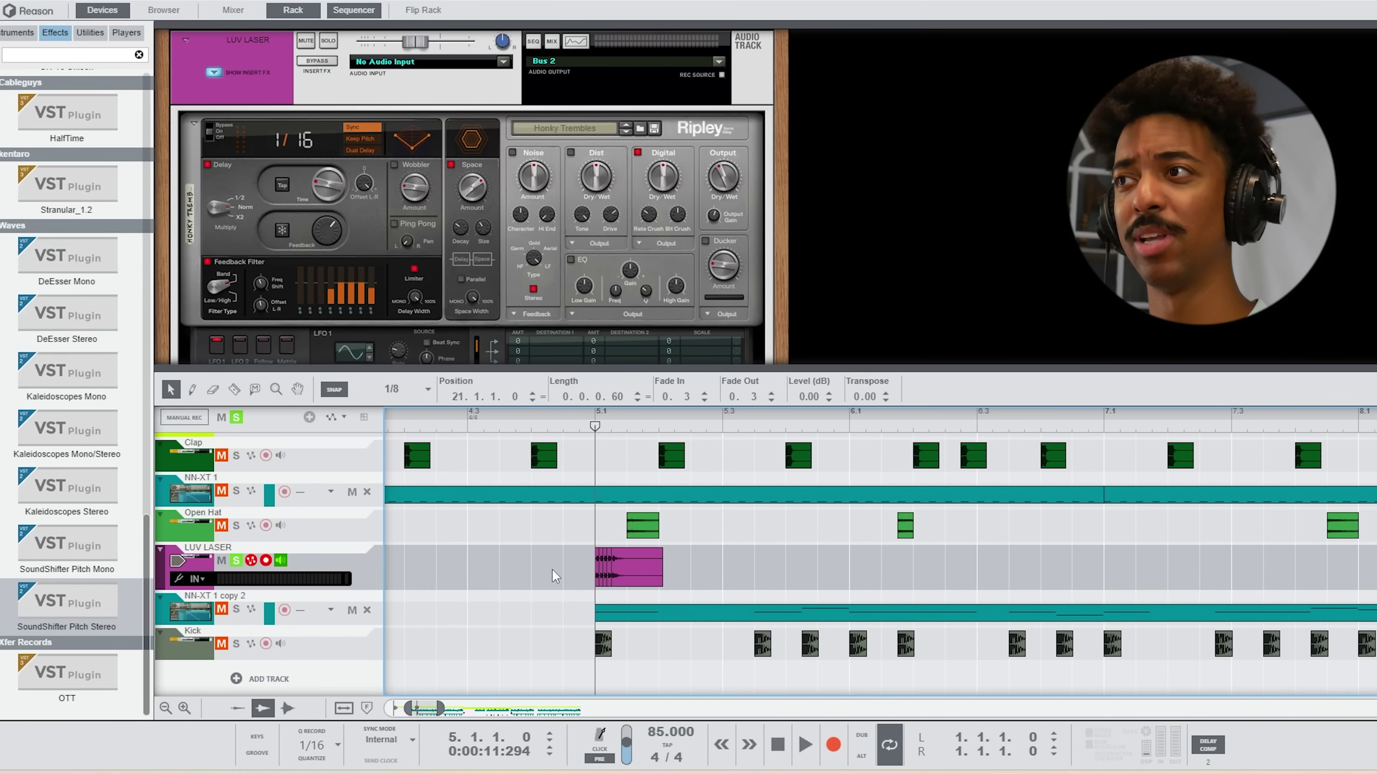
key("space")
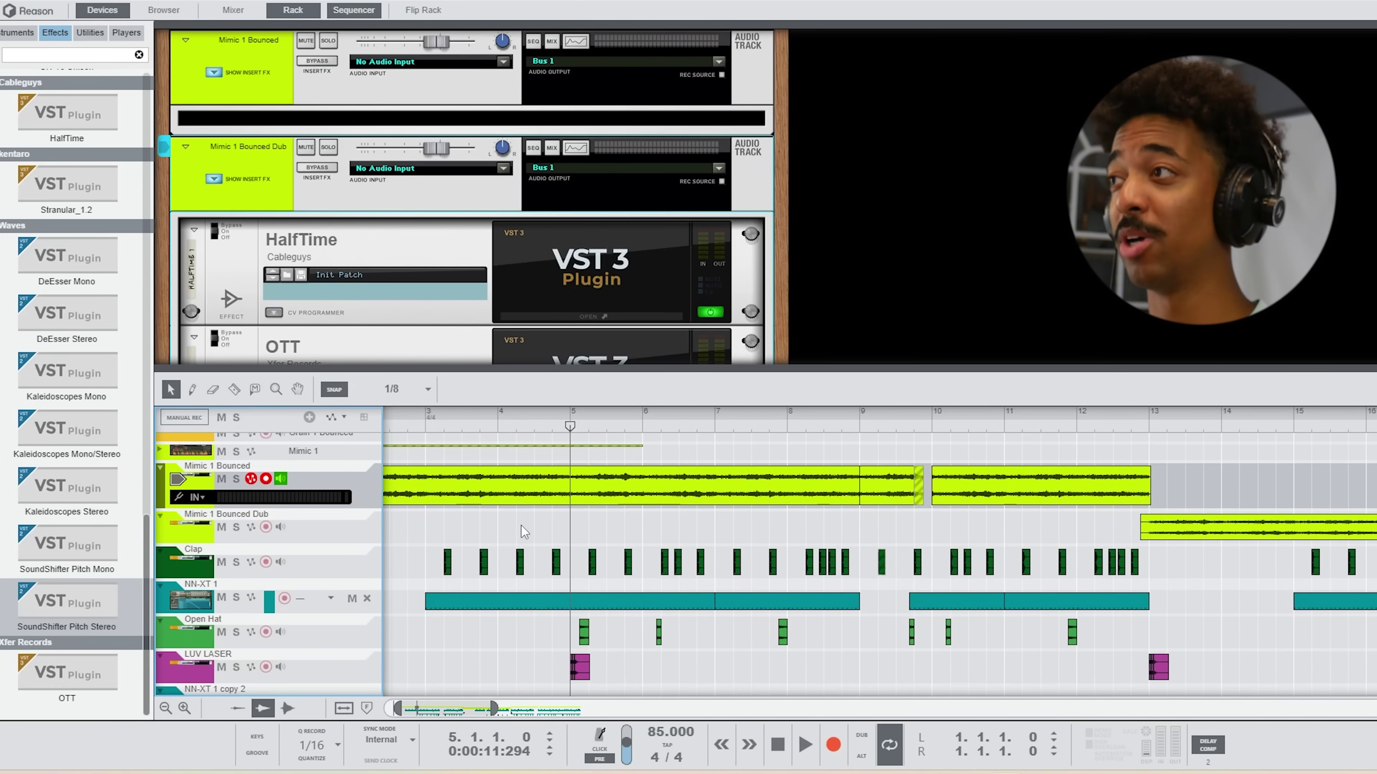
Return to the song start and examine the RV7000 reverb and Ripley effects on Bus 1, used by the Mimic 1 Bounced track.
left_click_drag(529, 427, 190, 482)
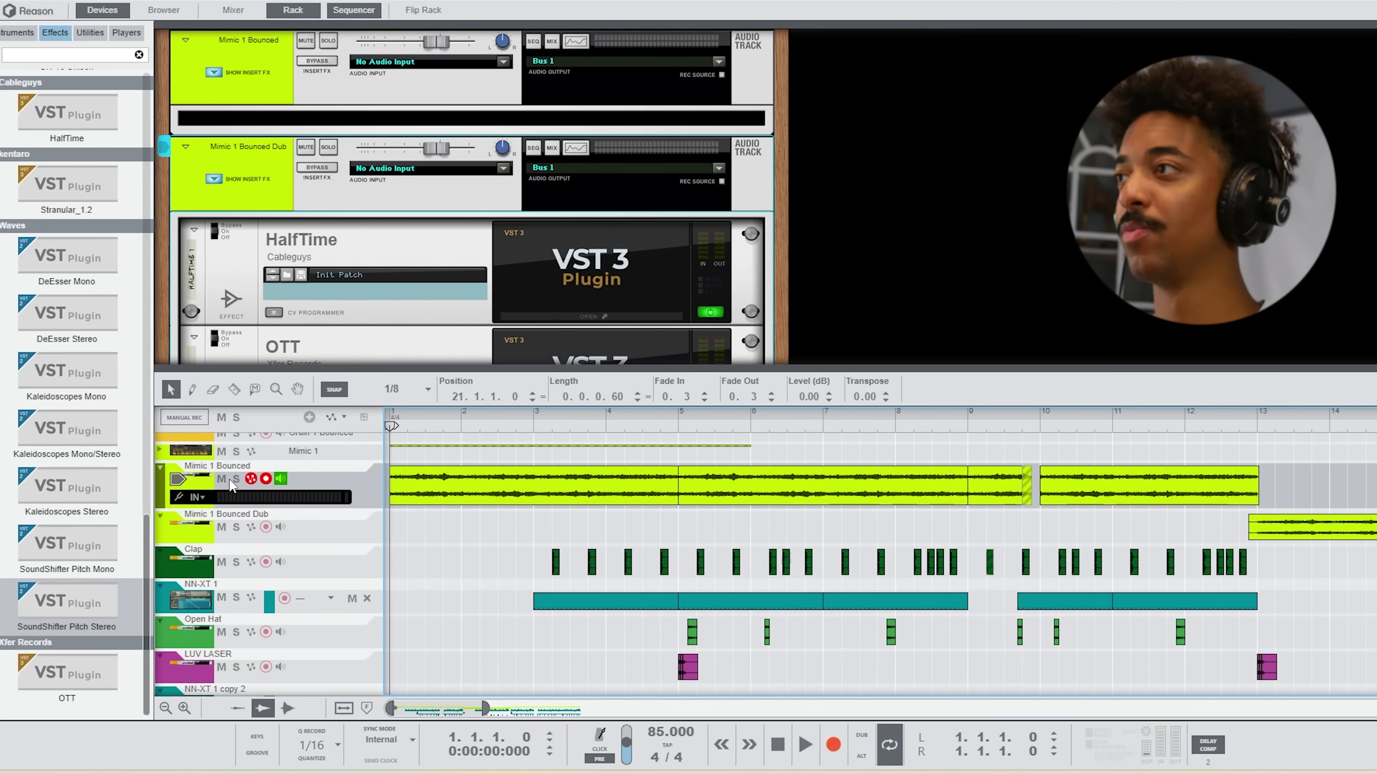
left_click(306, 472)
scroll(387, 263, "down", 5)
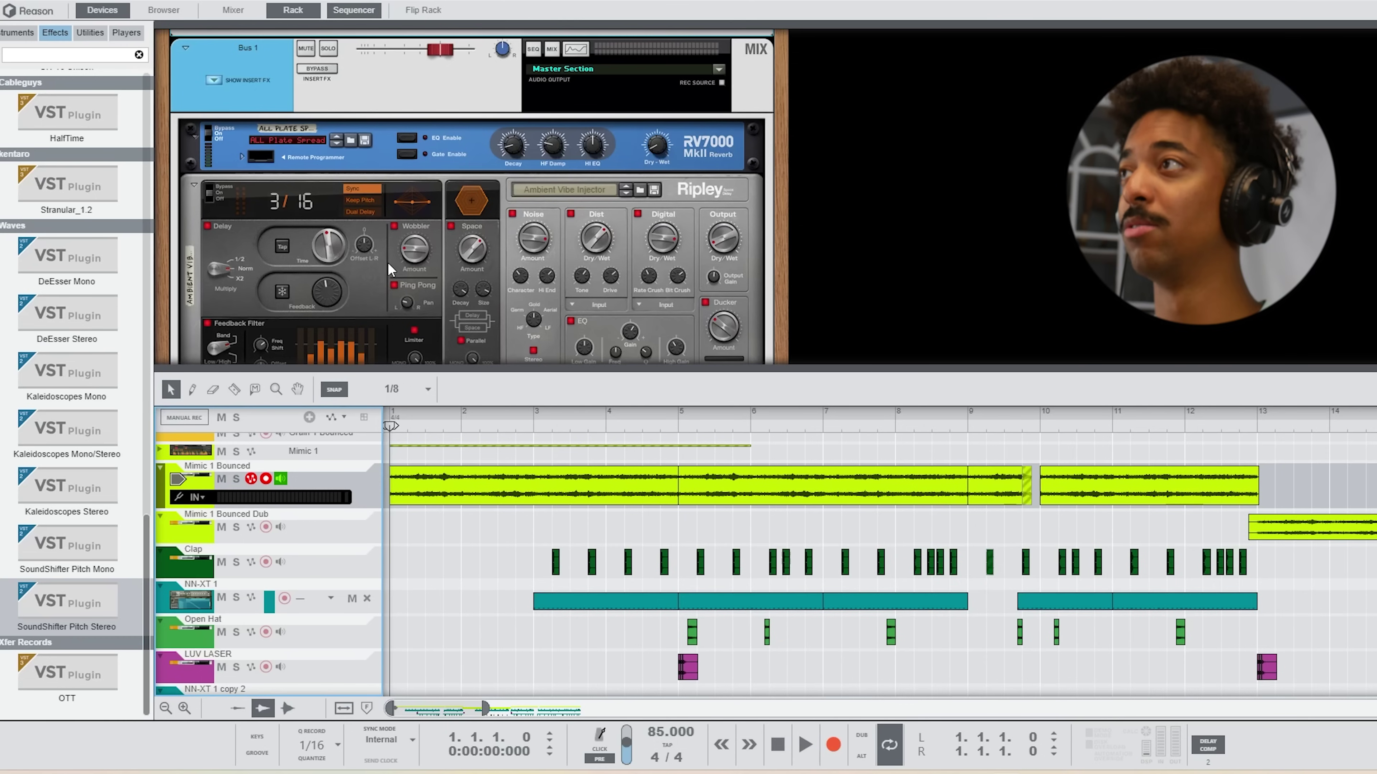
scroll(645, 231, "down", 1)
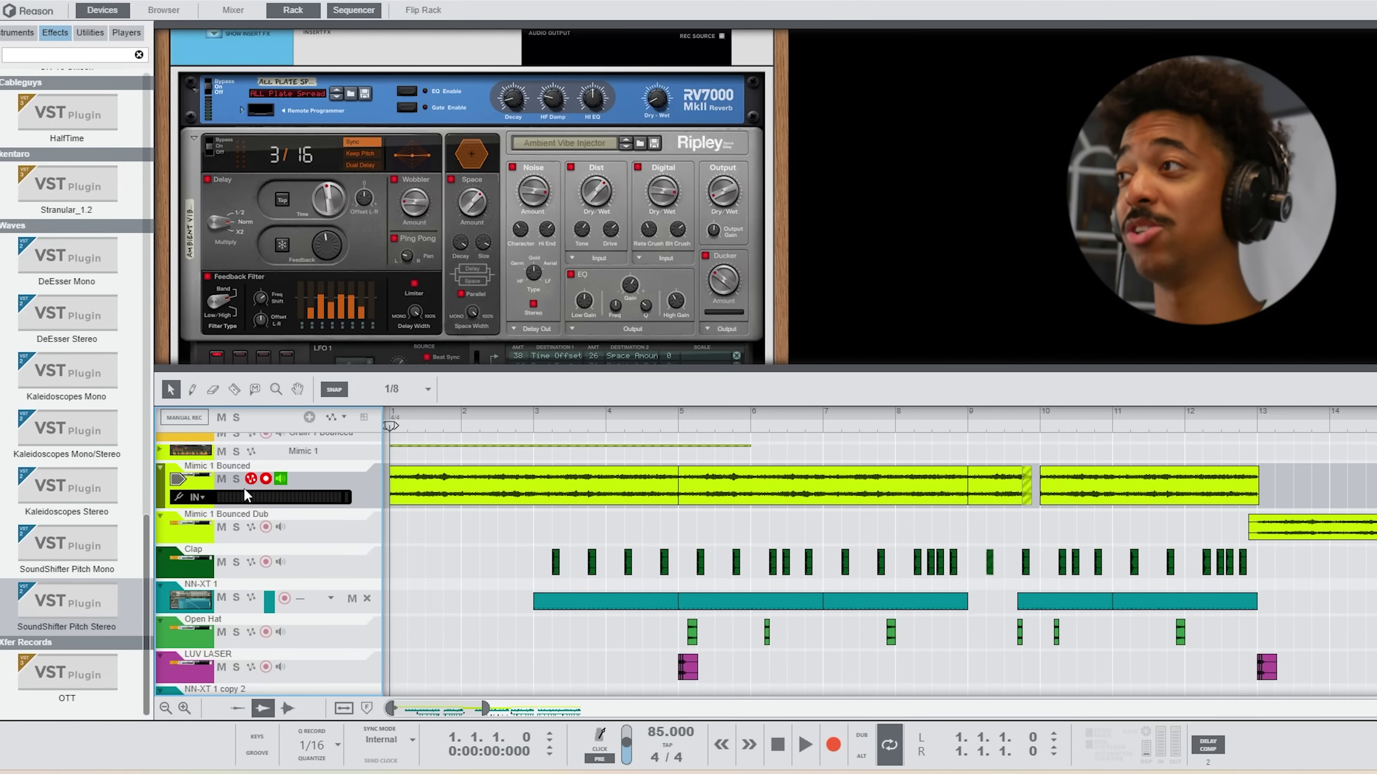
Listen to the Mimic 1 Bounced track soloed from bar 1, then clear the solo.
left_click(236, 478)
key("space")
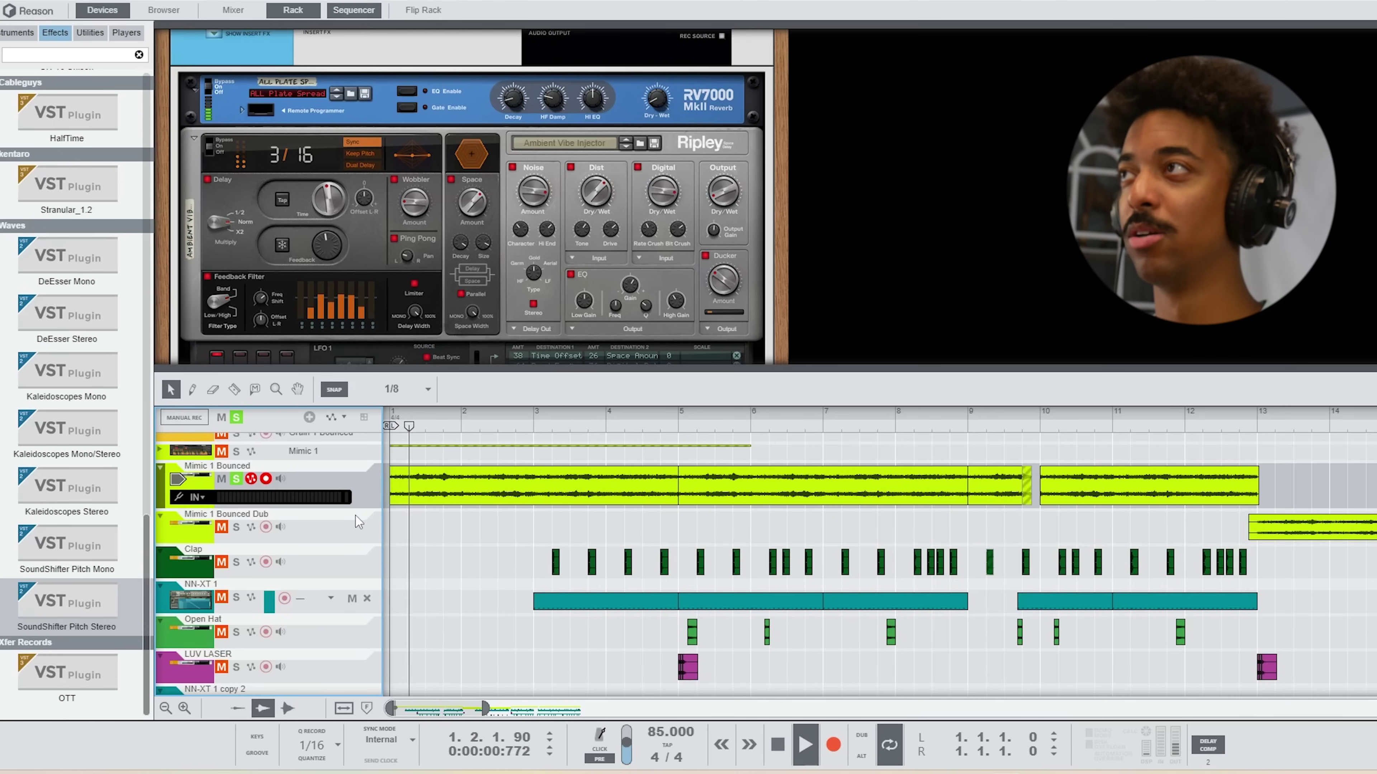
key("space")
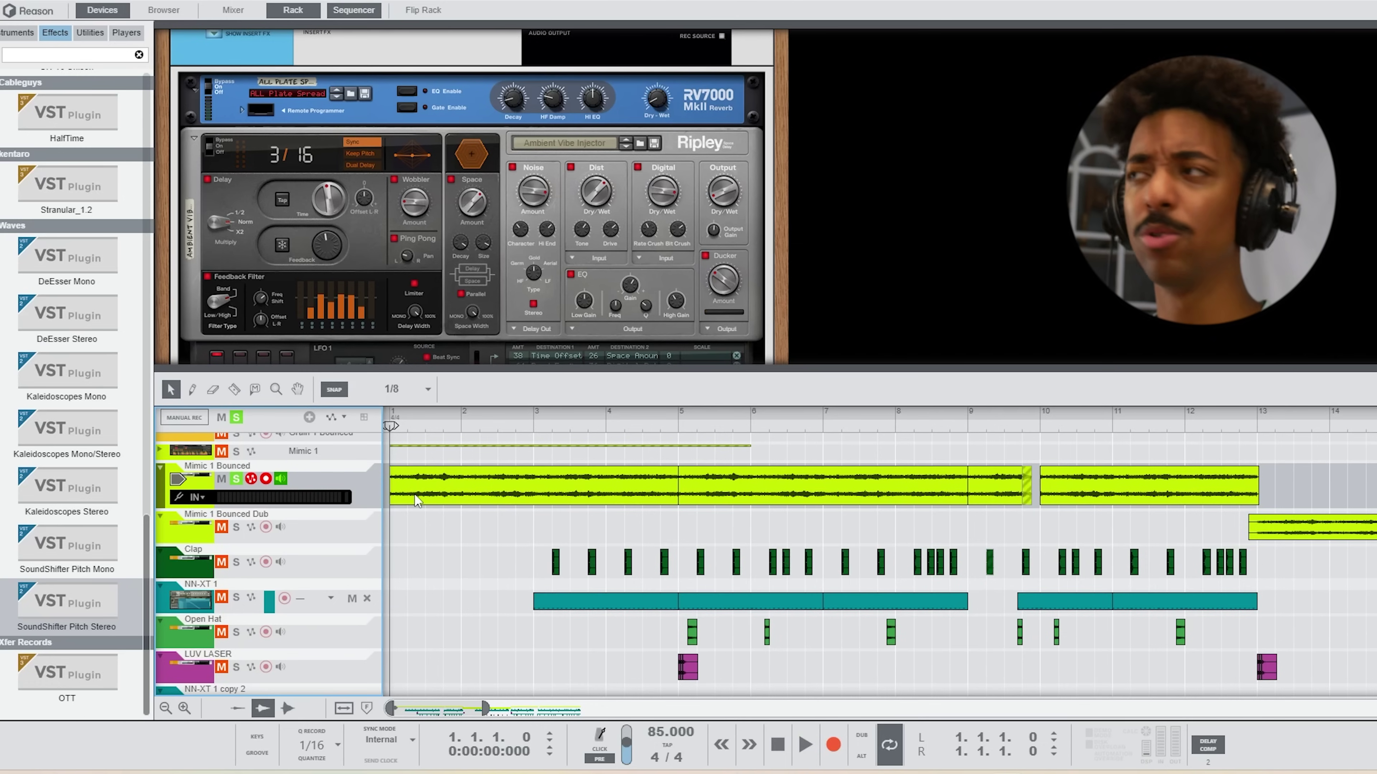
left_click(236, 417)
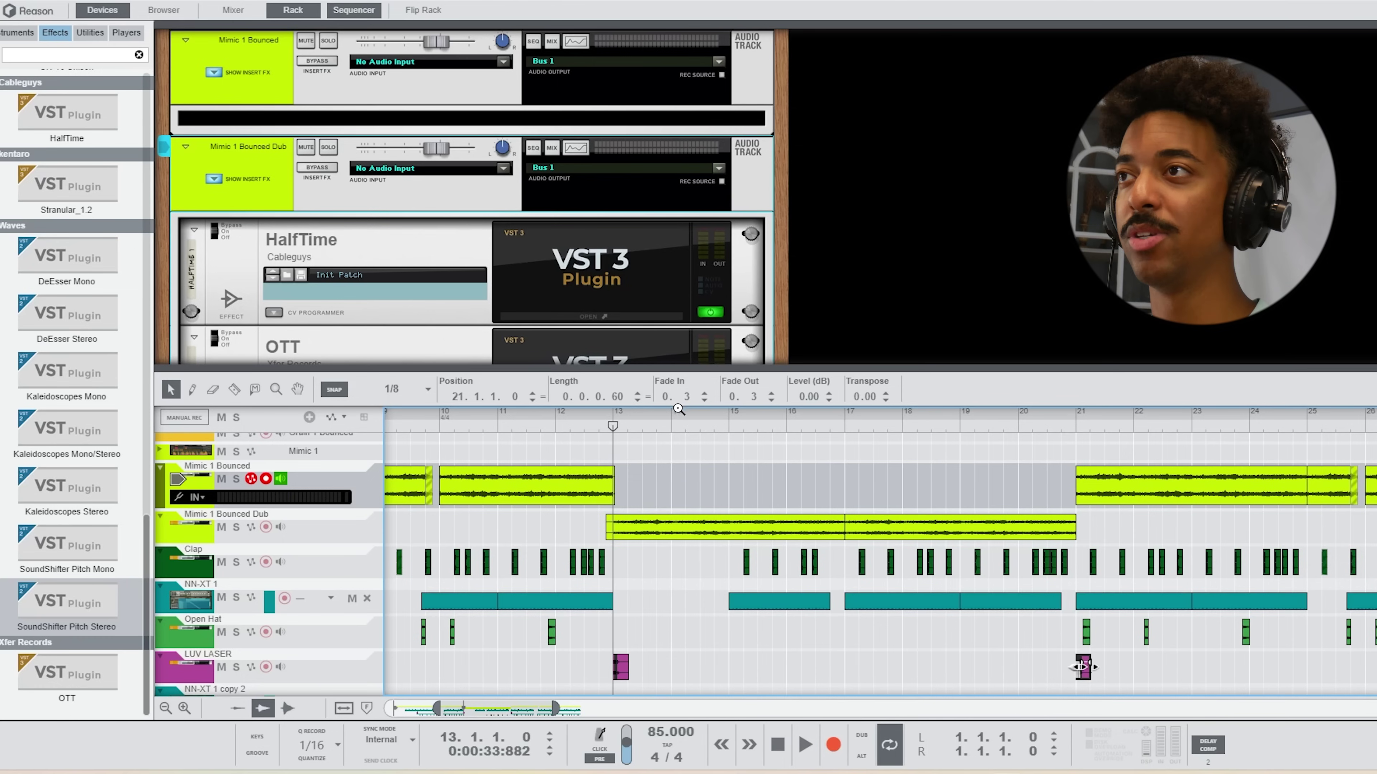
Examine the HalfTime and OTT inserts on the Mimic 1 Bounced Dub track and play the transition into bar 13.
left_click_drag(679, 409, 596, 503)
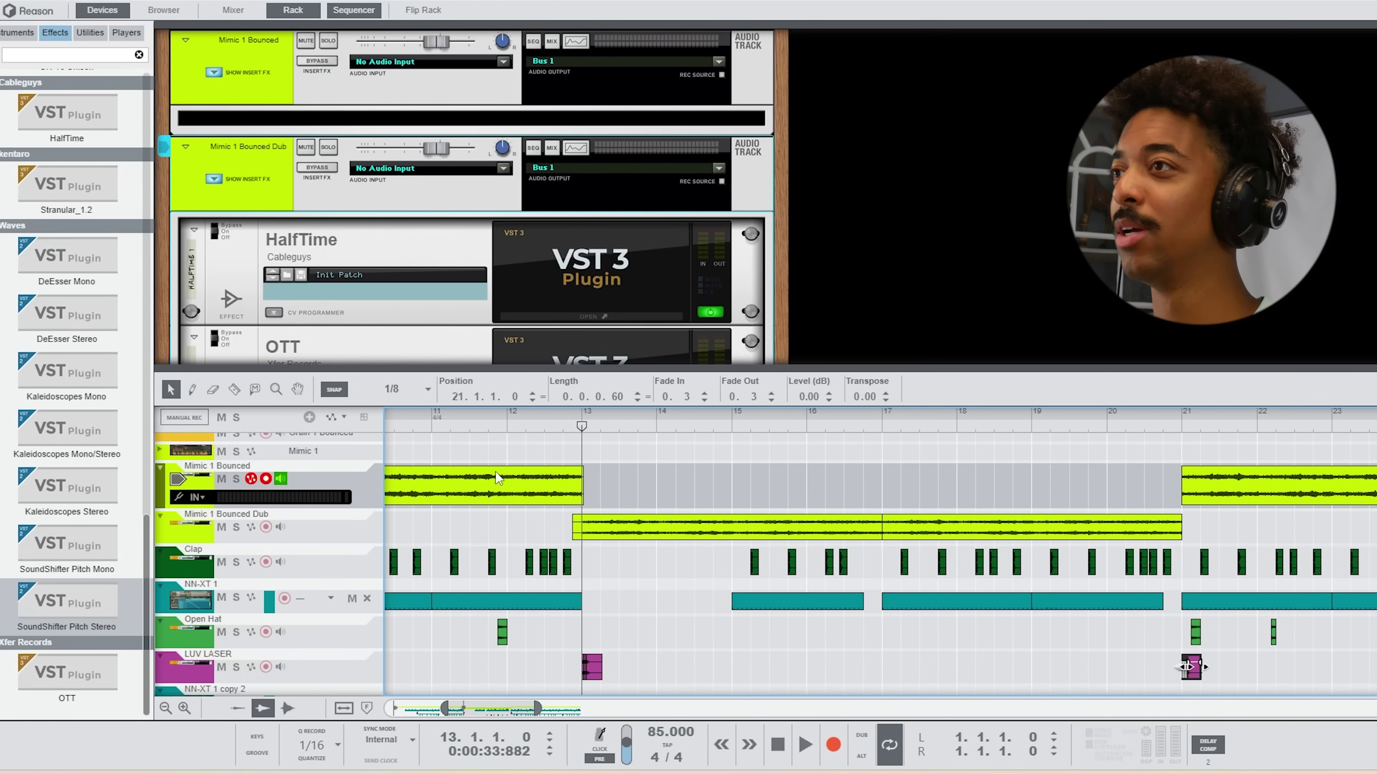
left_click(355, 539)
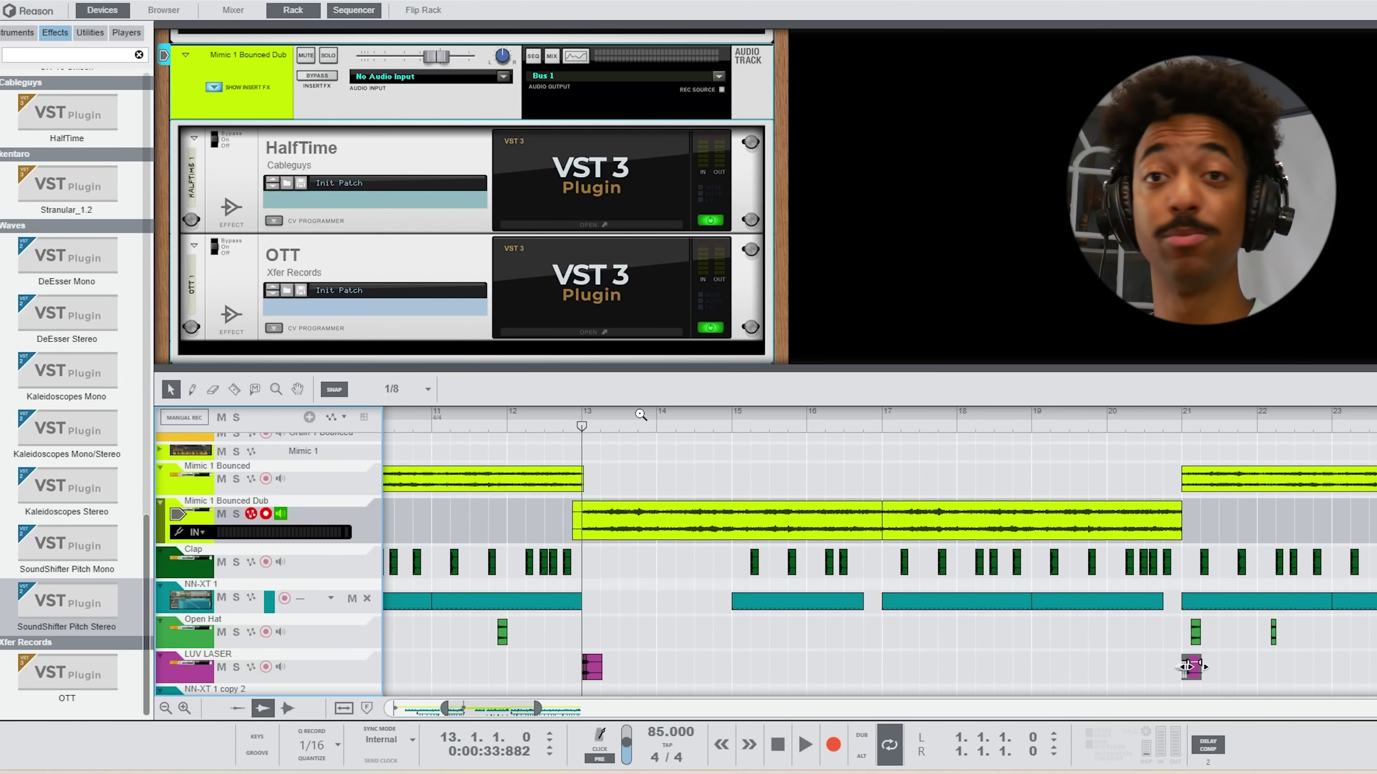
left_click_drag(640, 415, 545, 427)
left_click(594, 426)
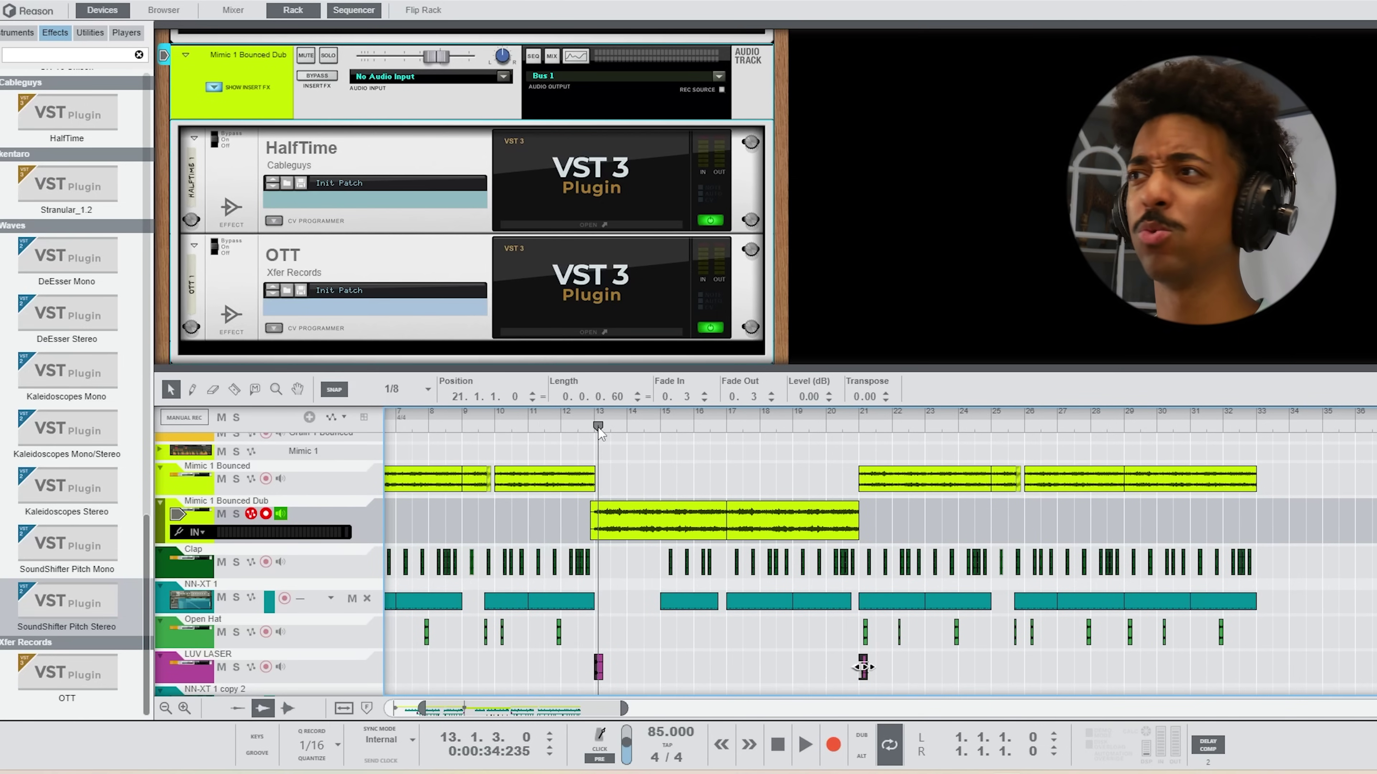
left_click_drag(515, 421, 544, 429)
key("space")
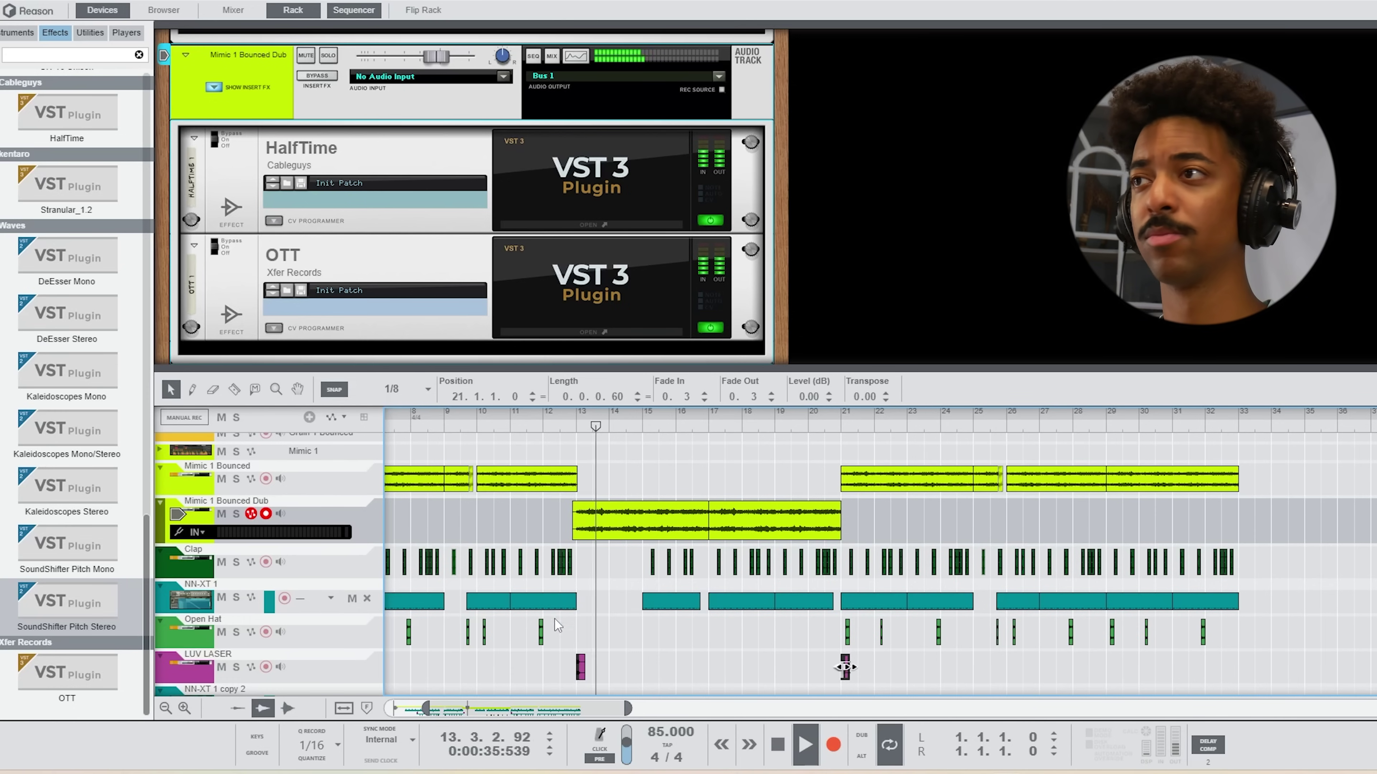
Delete the LUV LASER clip at bar 13 and stop playback.
scroll(554, 564, "down", 1)
left_click_drag(550, 612, 618, 628)
key("Delete")
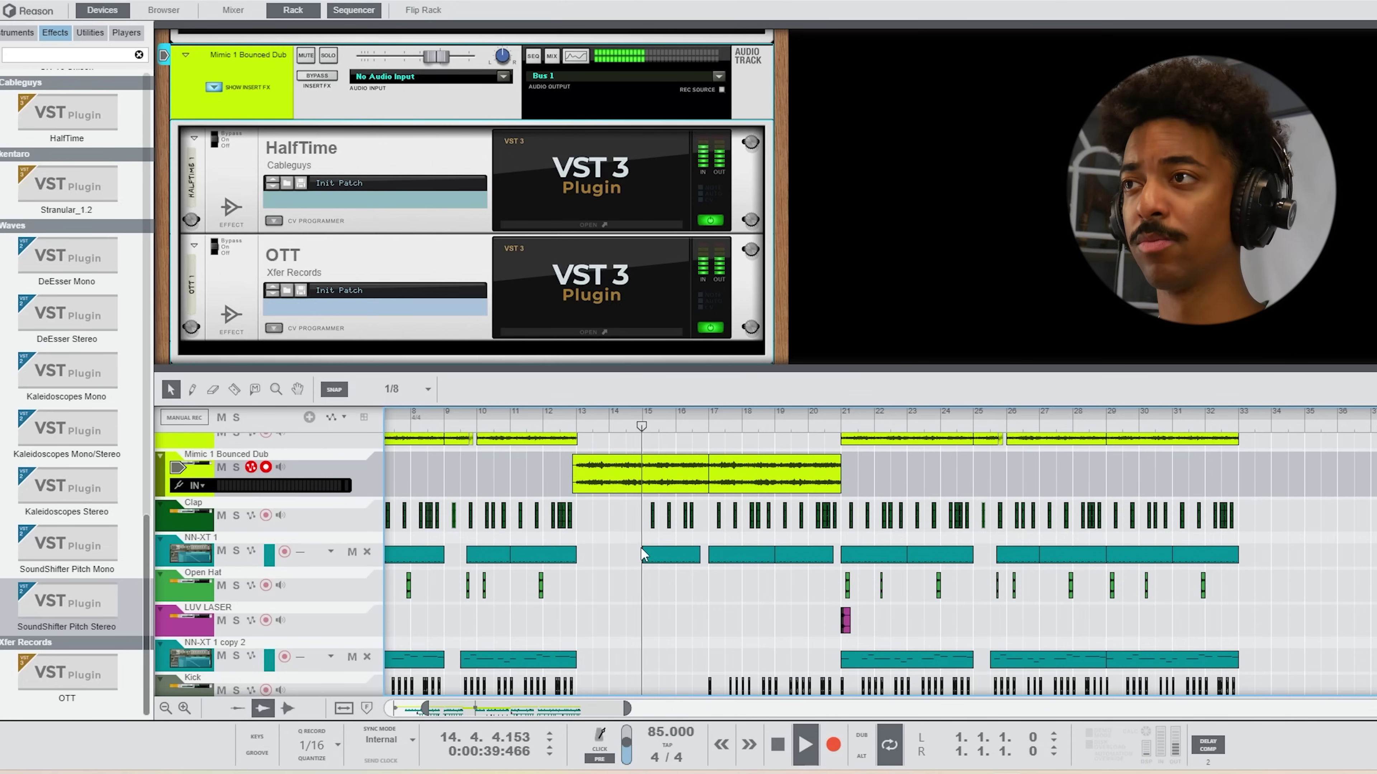
key("space")
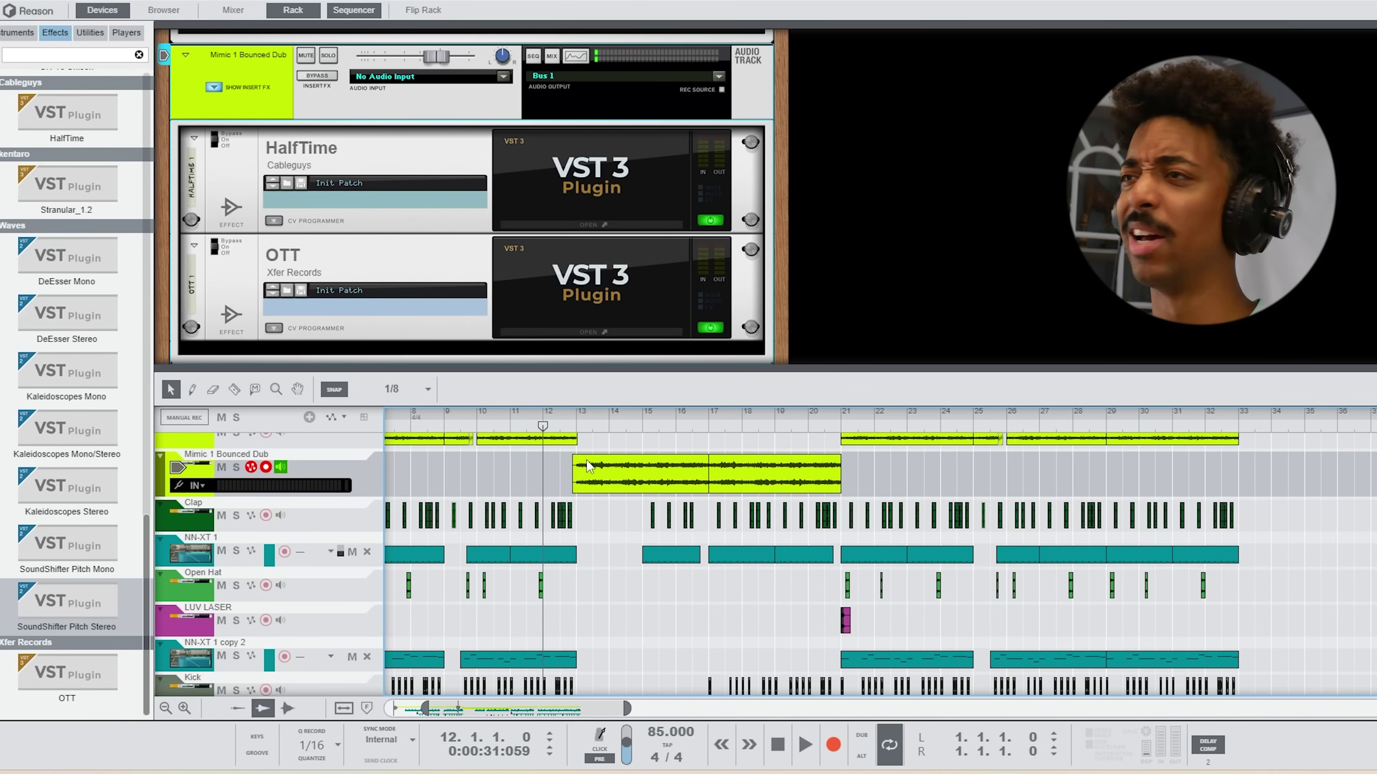
Show only the sequencer and play the full arrangement from bar 1.
scroll(605, 391, "down", 2)
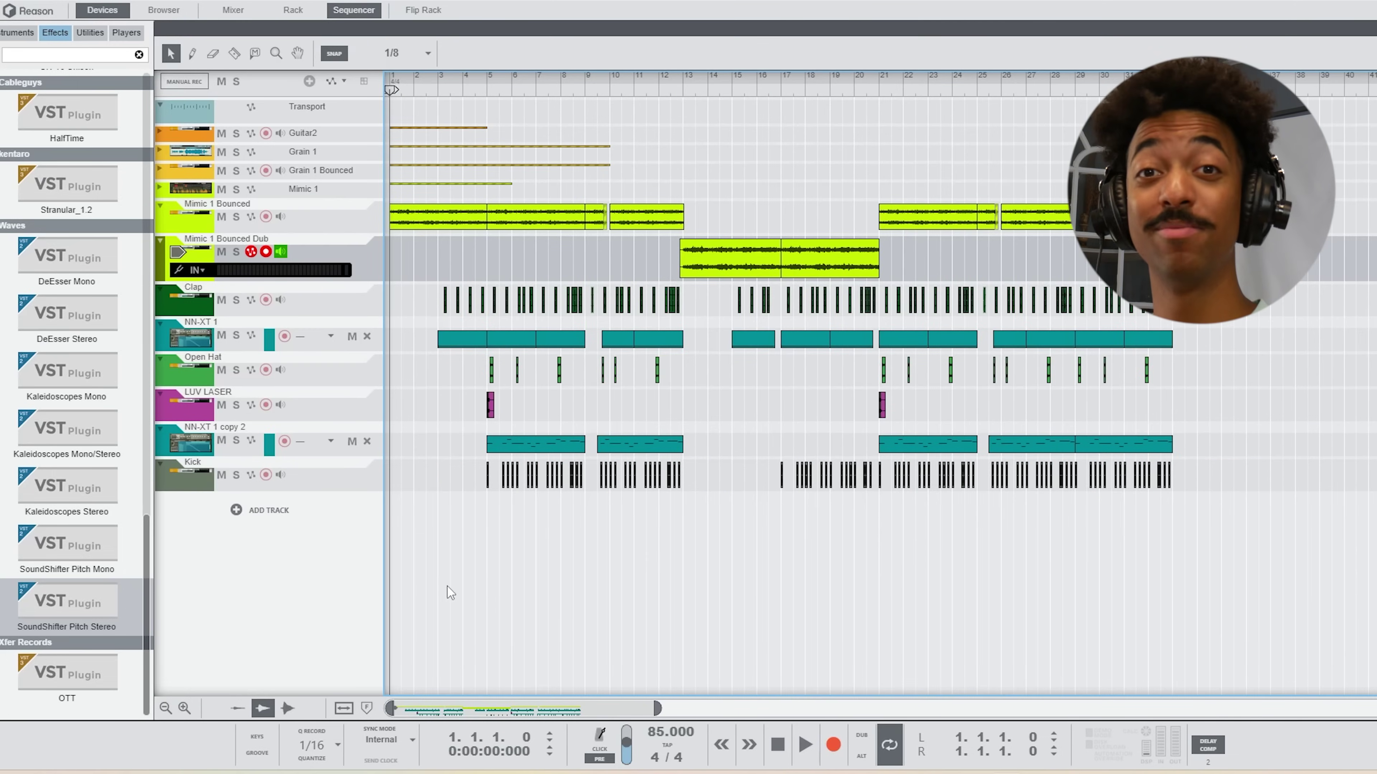
key("space")
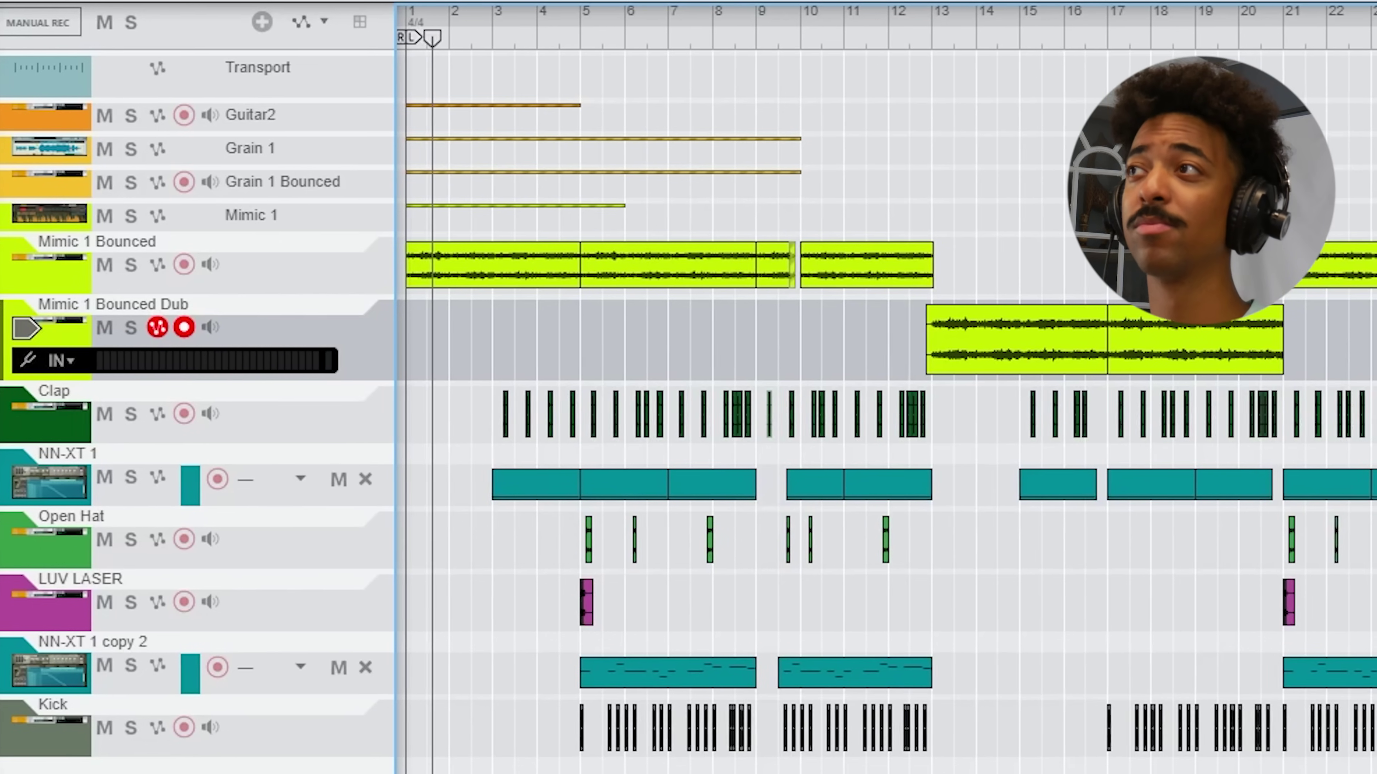